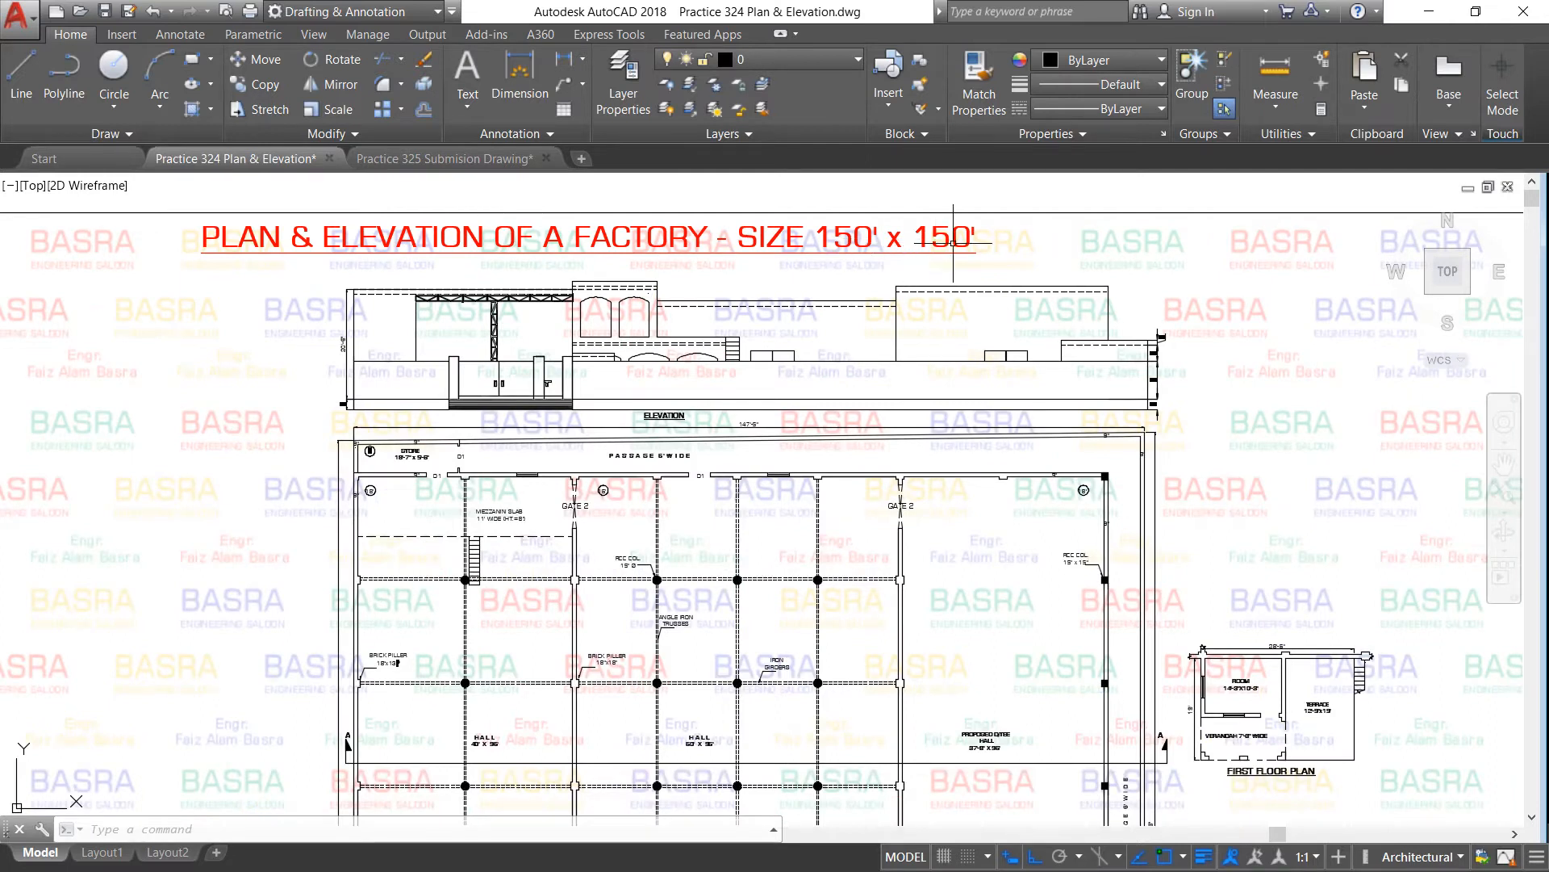
Append "(Part 1)" to the red title text above the factory plan and elevation
scroll(657, 253, "down", 2)
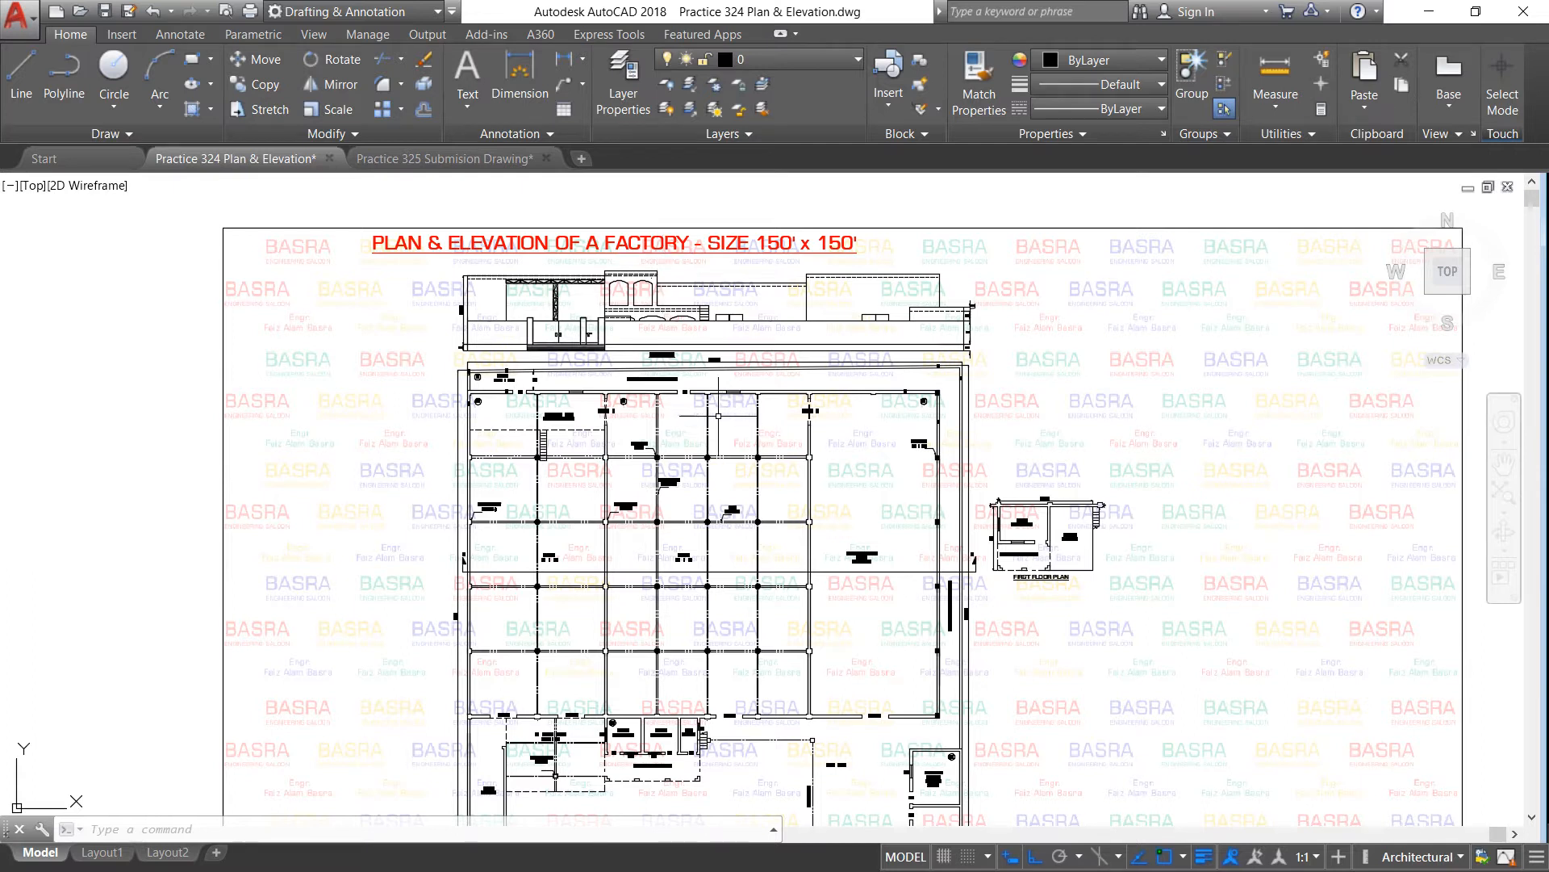
scroll(880, 483, "up", 2)
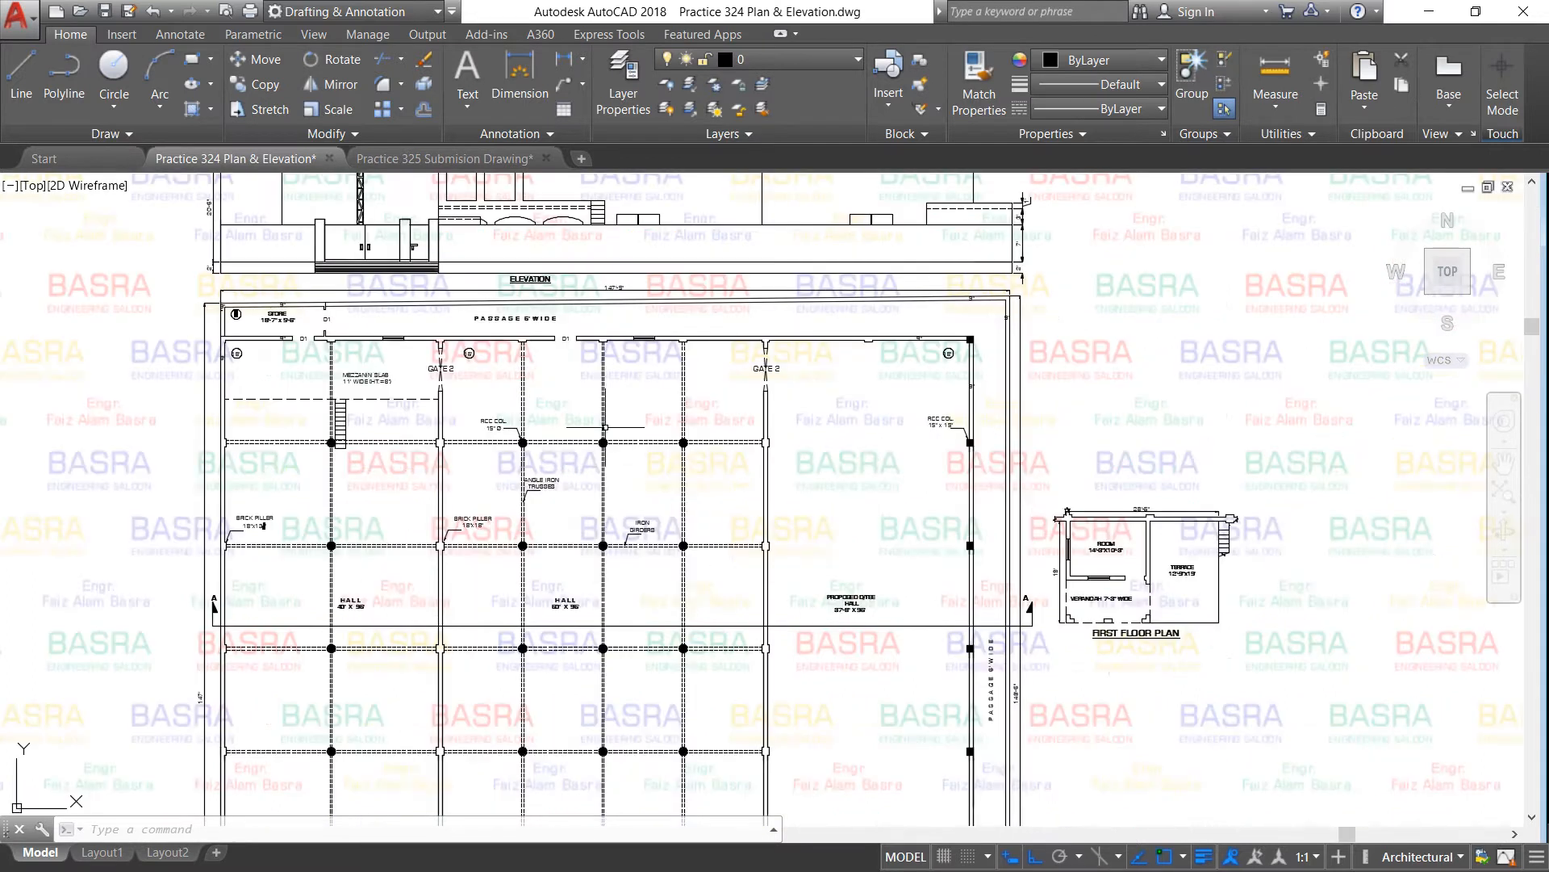
scroll(604, 427, "down", 2)
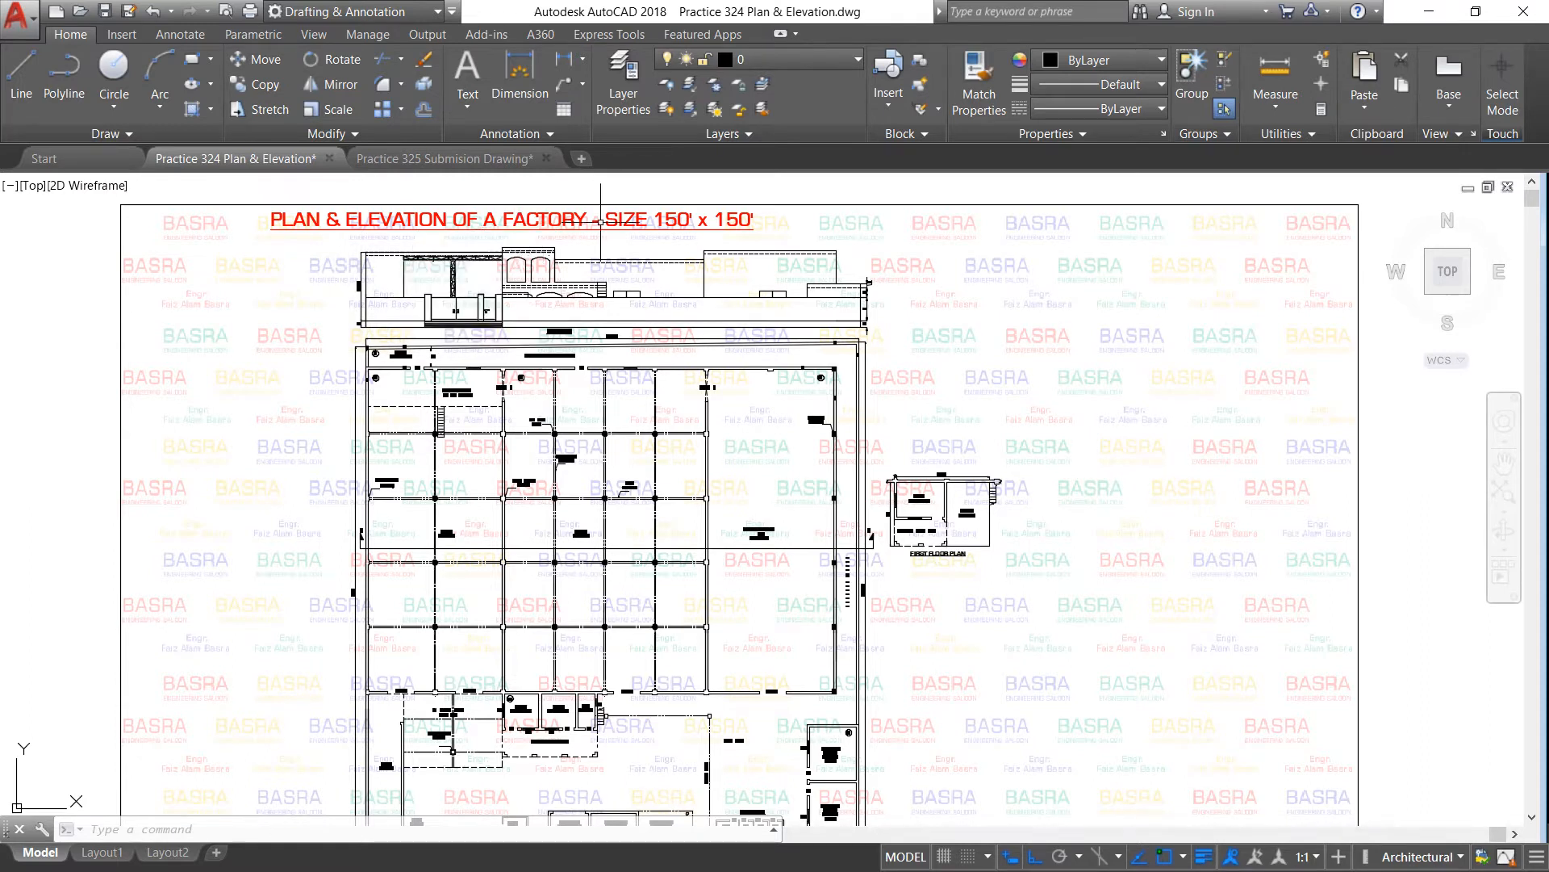
left_click(743, 219)
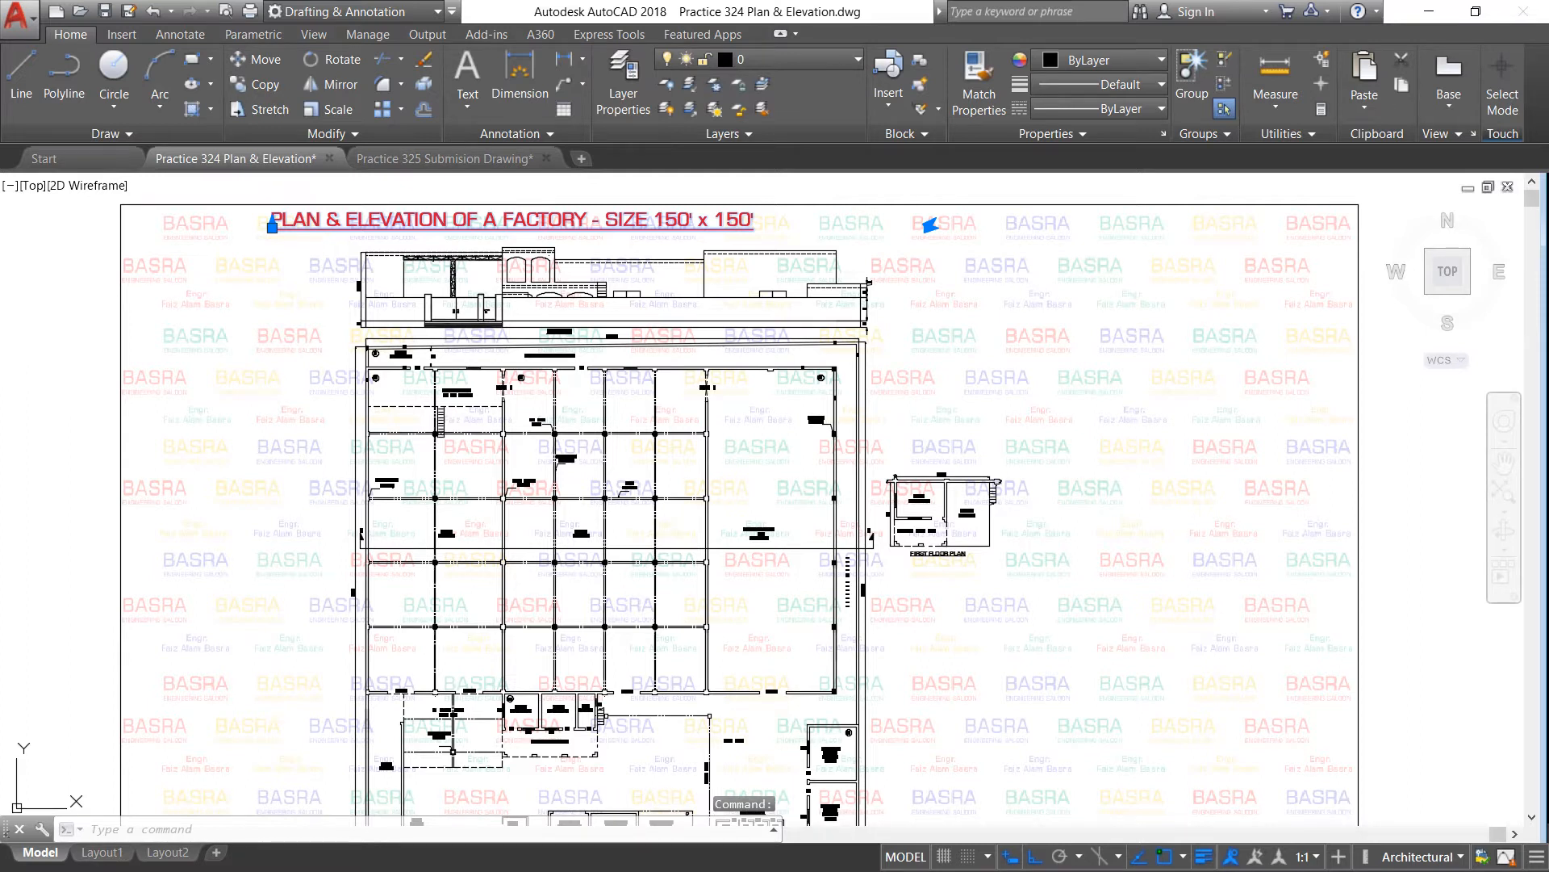
double_click(783, 230)
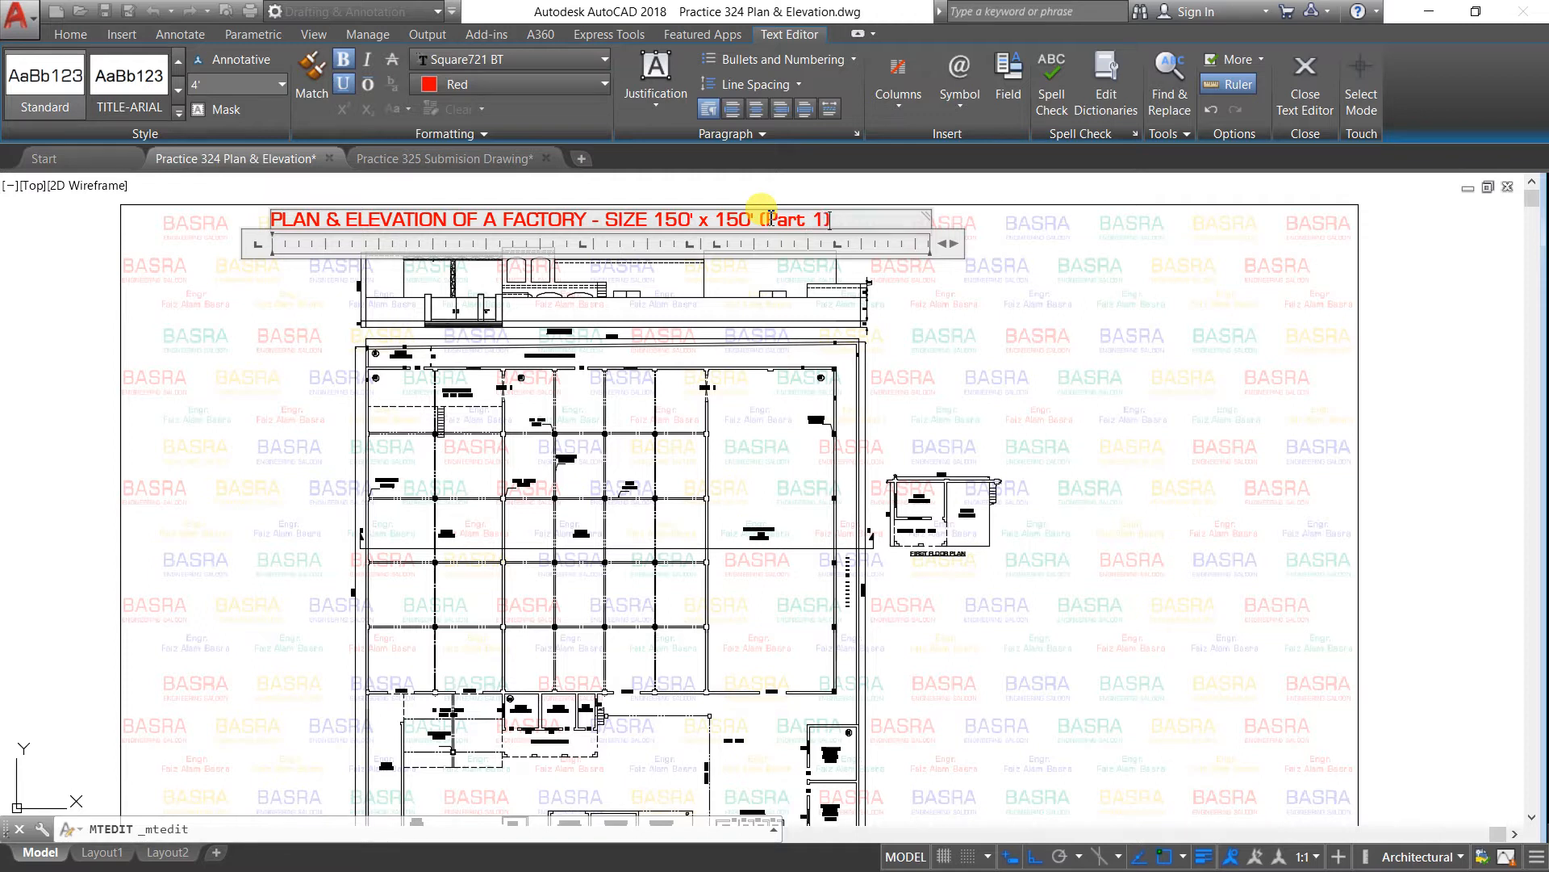
left_click(968, 319)
Examine the overall width and depth dimensions along the rear and side boundaries of the factory layout plan
scroll(870, 310, "down", 4)
scroll(865, 317, "up", 4)
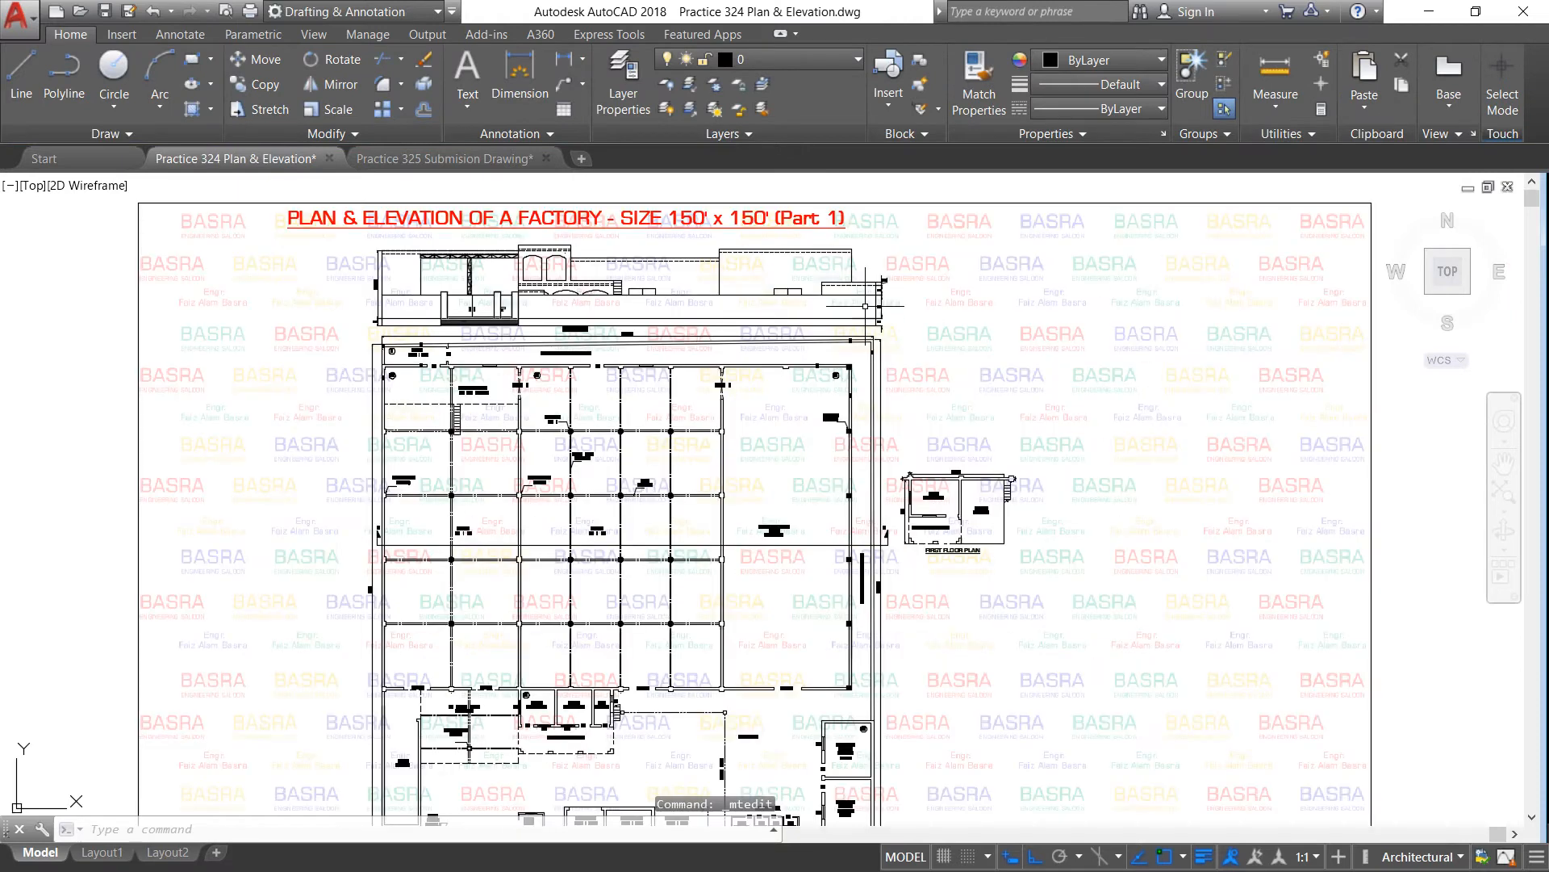
scroll(628, 343, "down", 1)
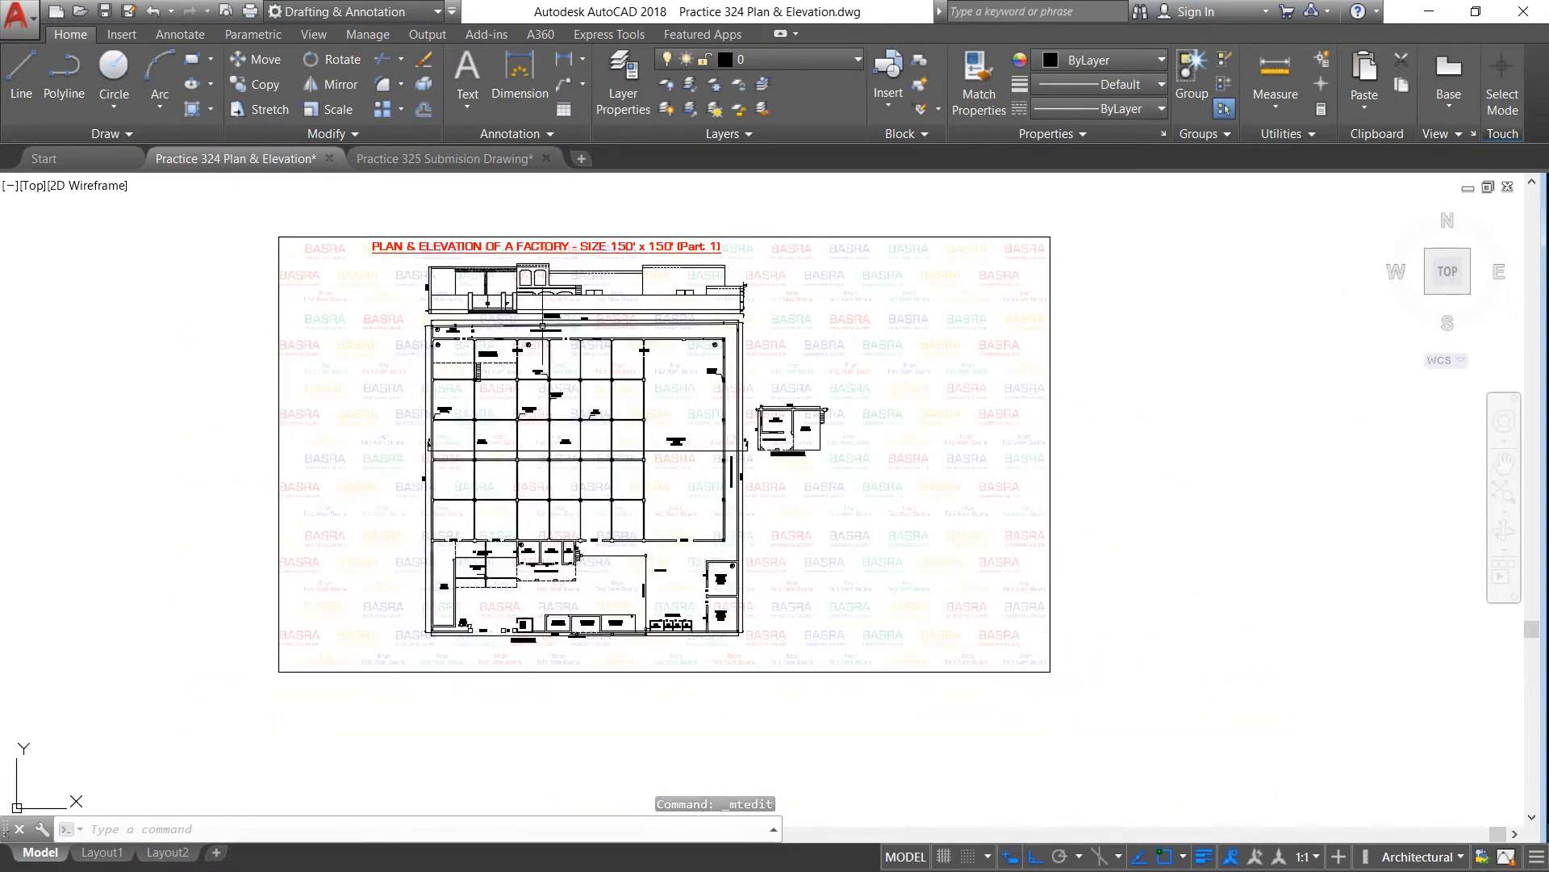
scroll(628, 343, "up", 4)
scroll(566, 323, "up", 2)
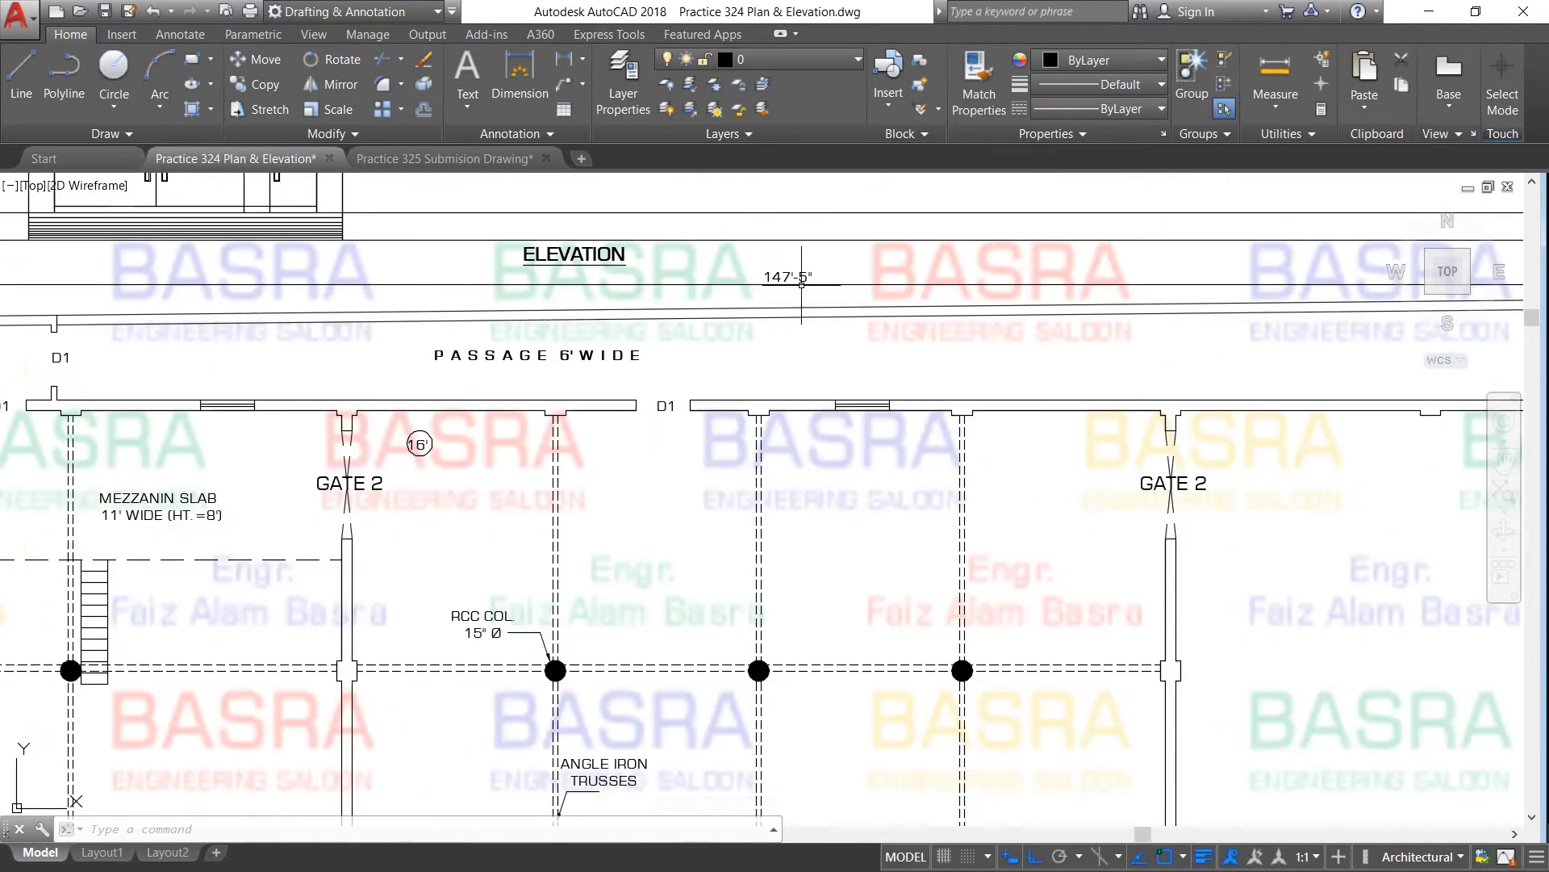
scroll(804, 285, "down", 2)
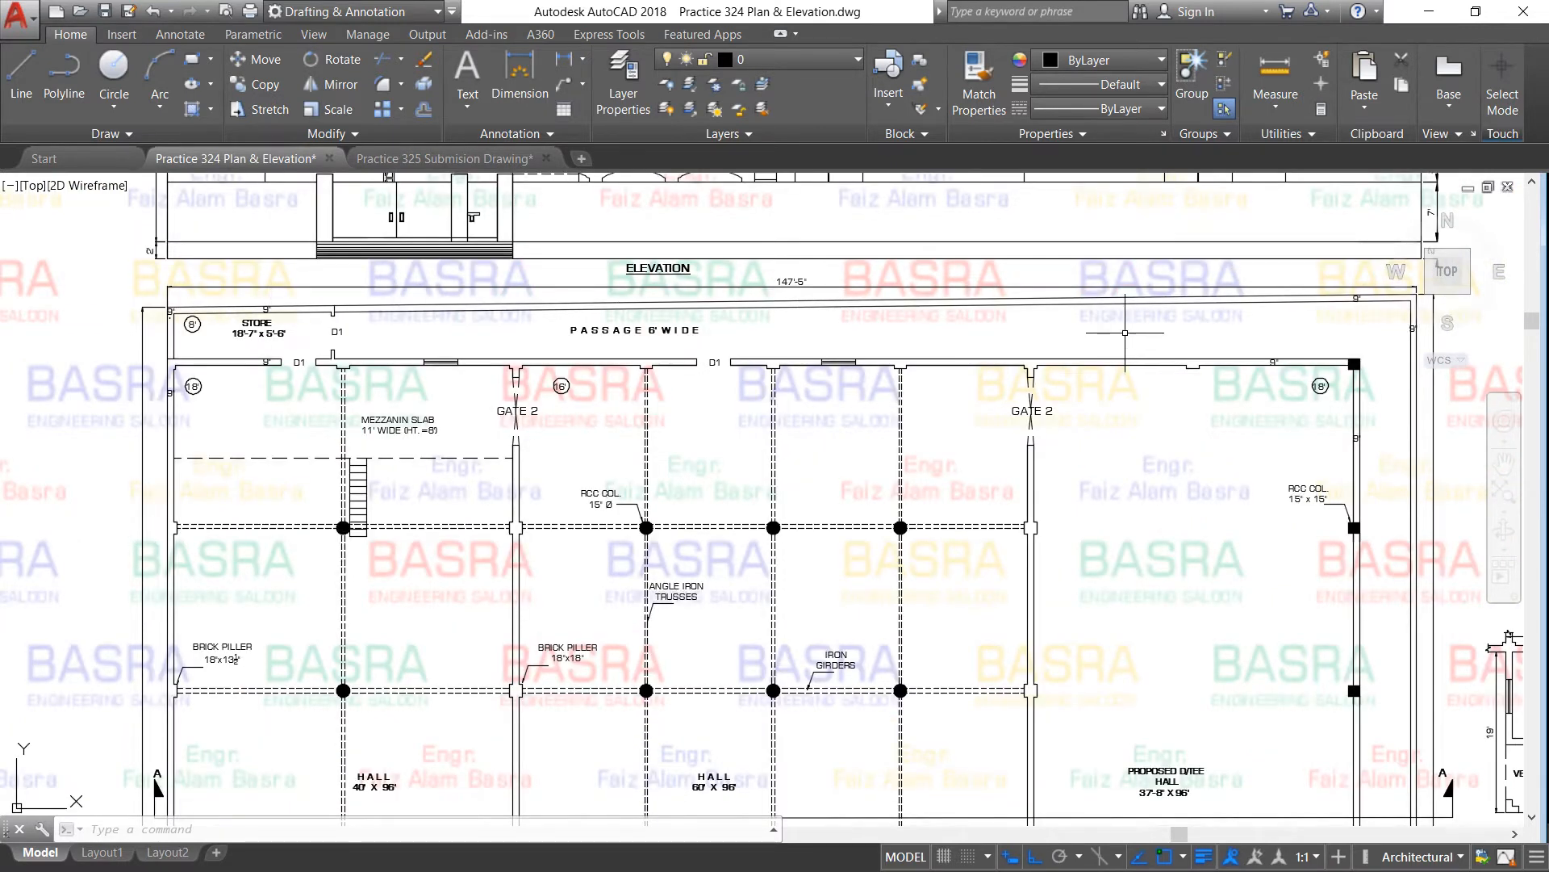
scroll(824, 306, "down", 4)
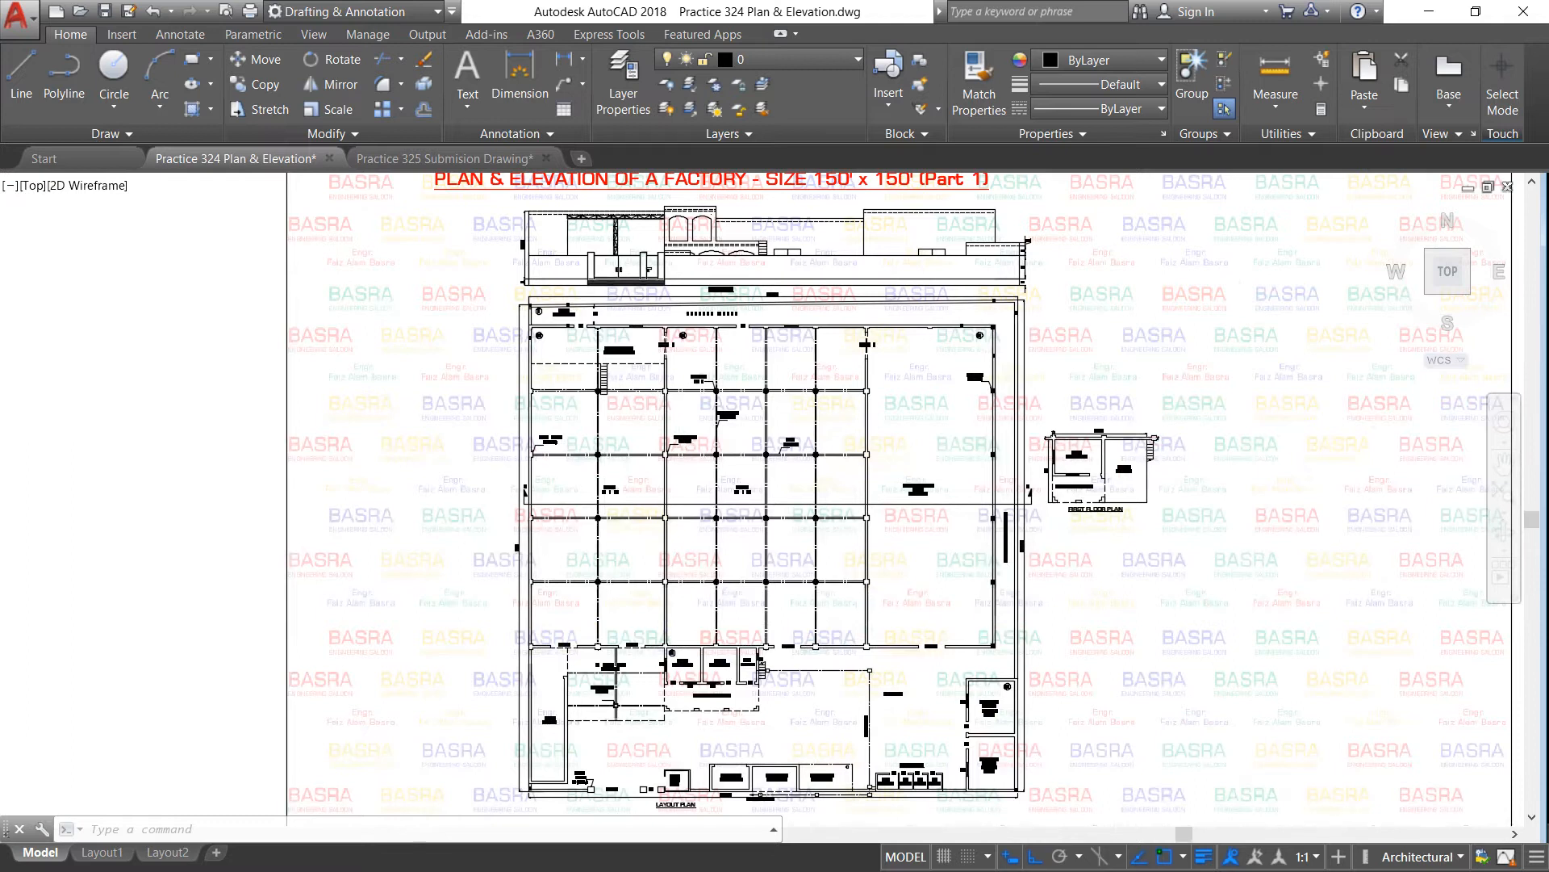
scroll(529, 553, "up", 6)
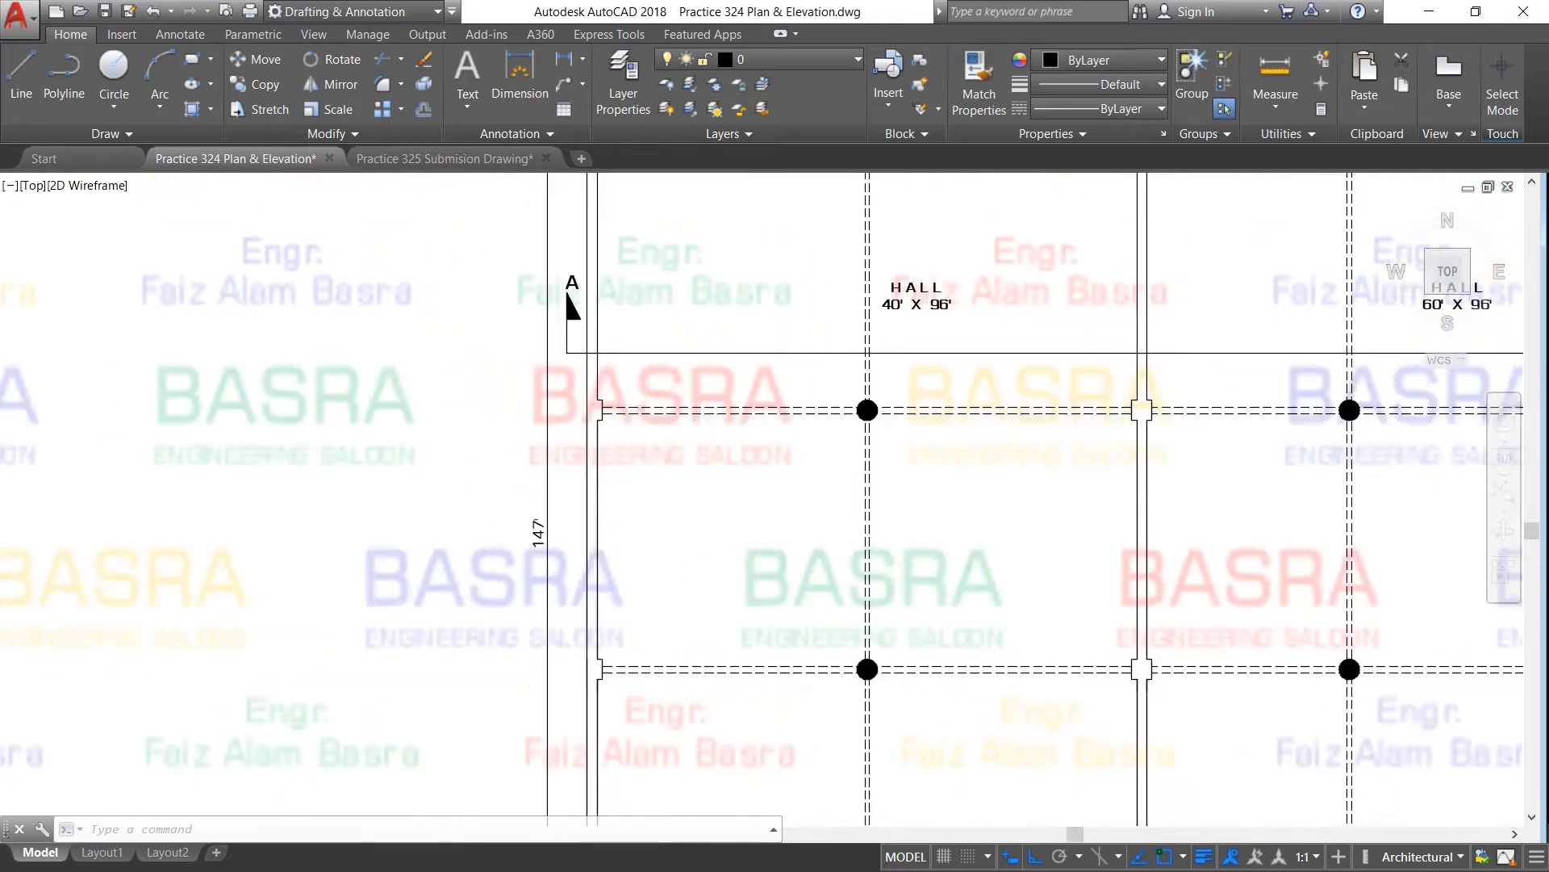
scroll(487, 549, "down", 2)
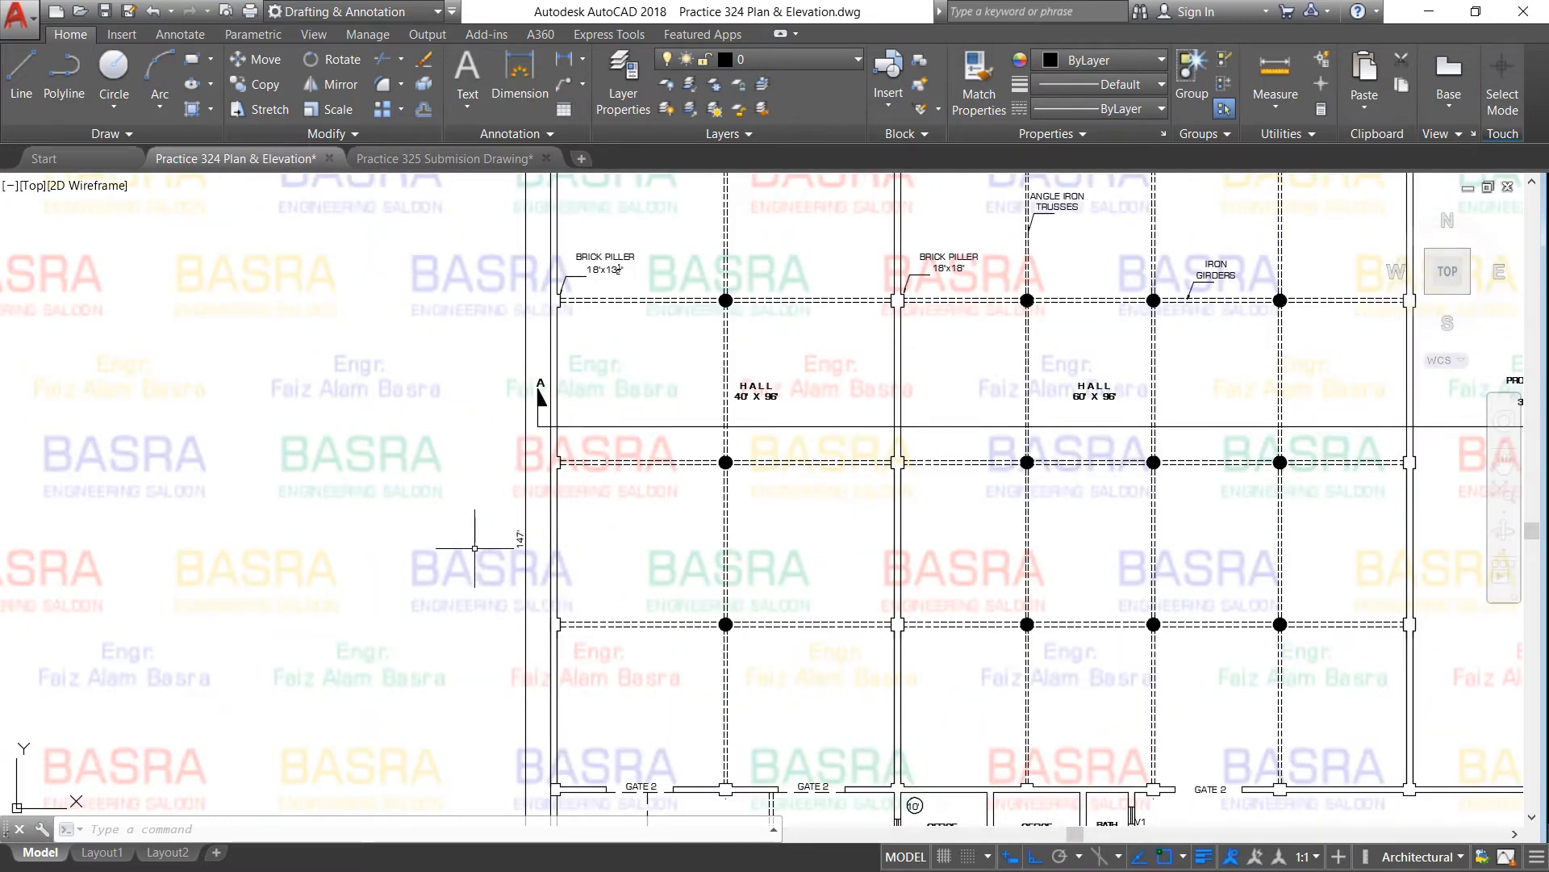
scroll(469, 548, "down", 4)
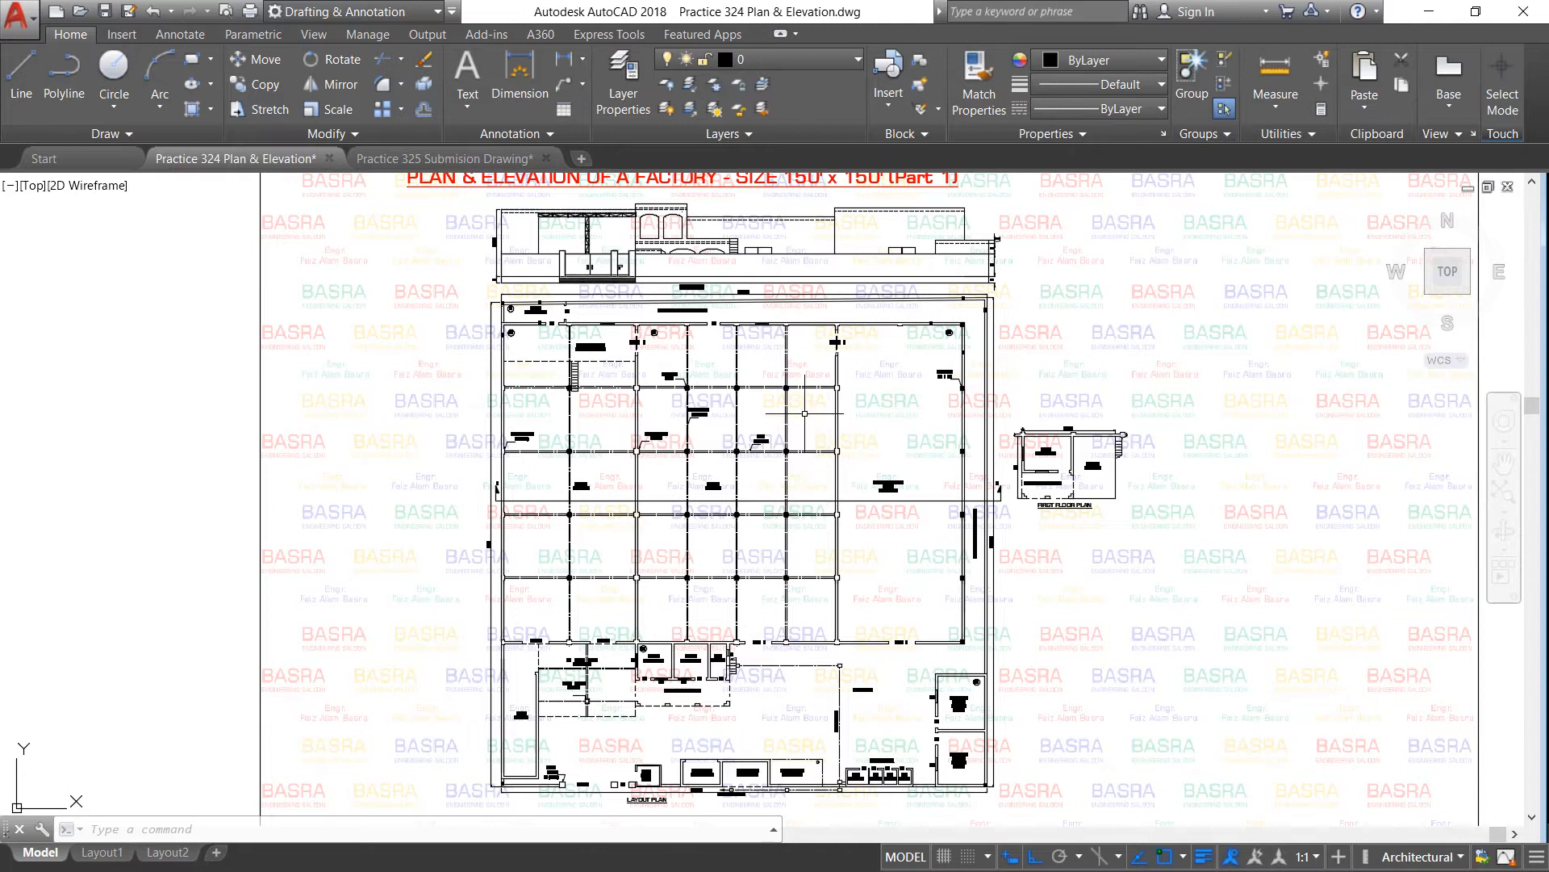
Examine the rear passage, corner store, D1 doors and mezzanine slab area of the layout plan
scroll(654, 363, "up", 2)
scroll(633, 292, "up", 3)
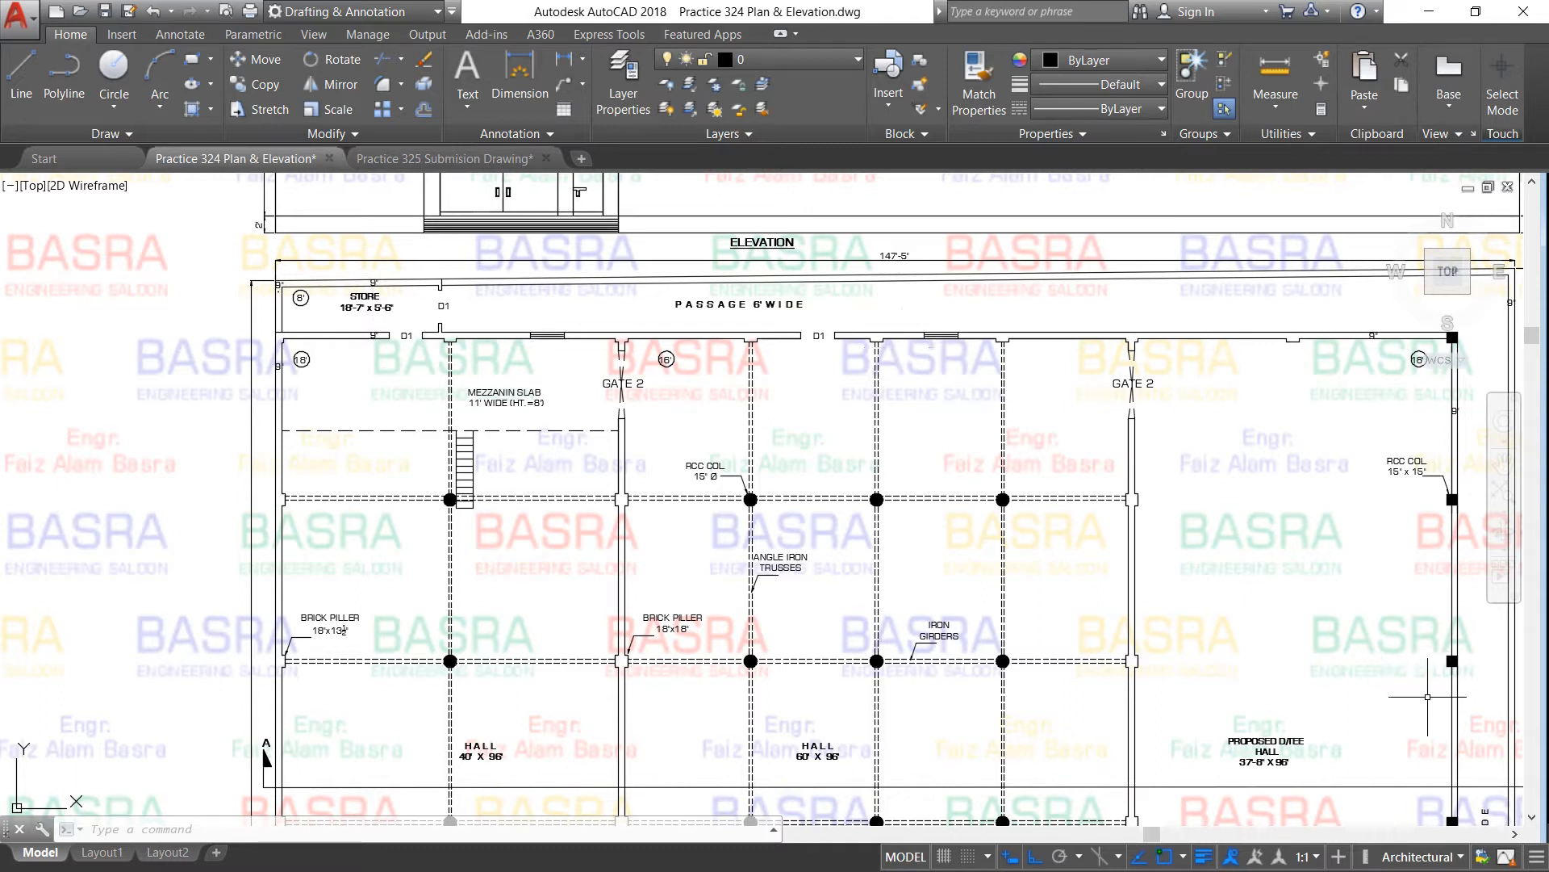
scroll(411, 287, "up", 4)
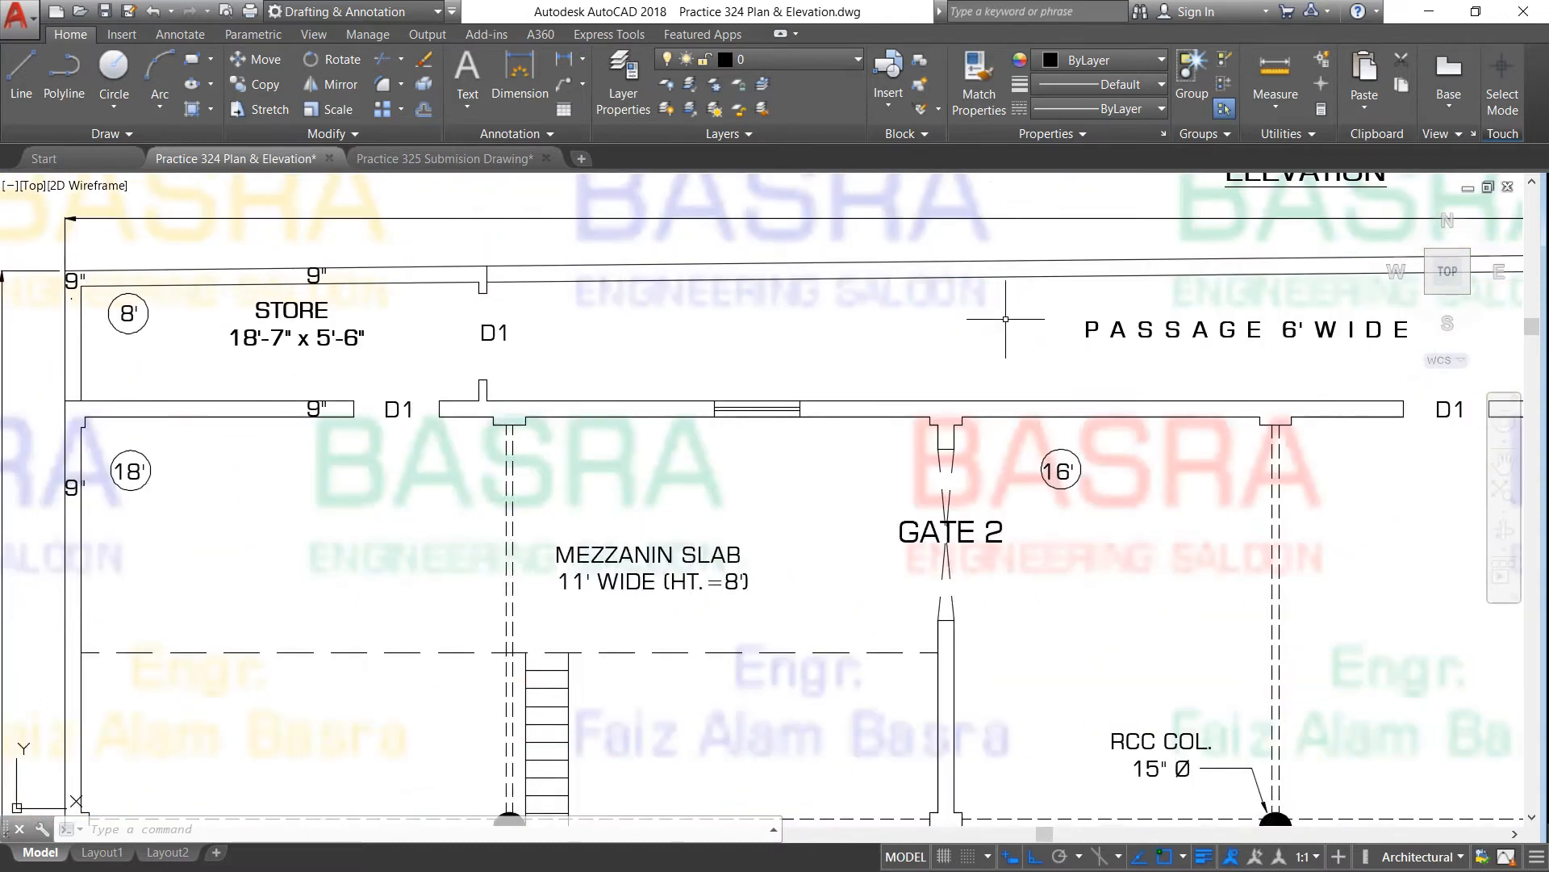
scroll(868, 378, "down", 3)
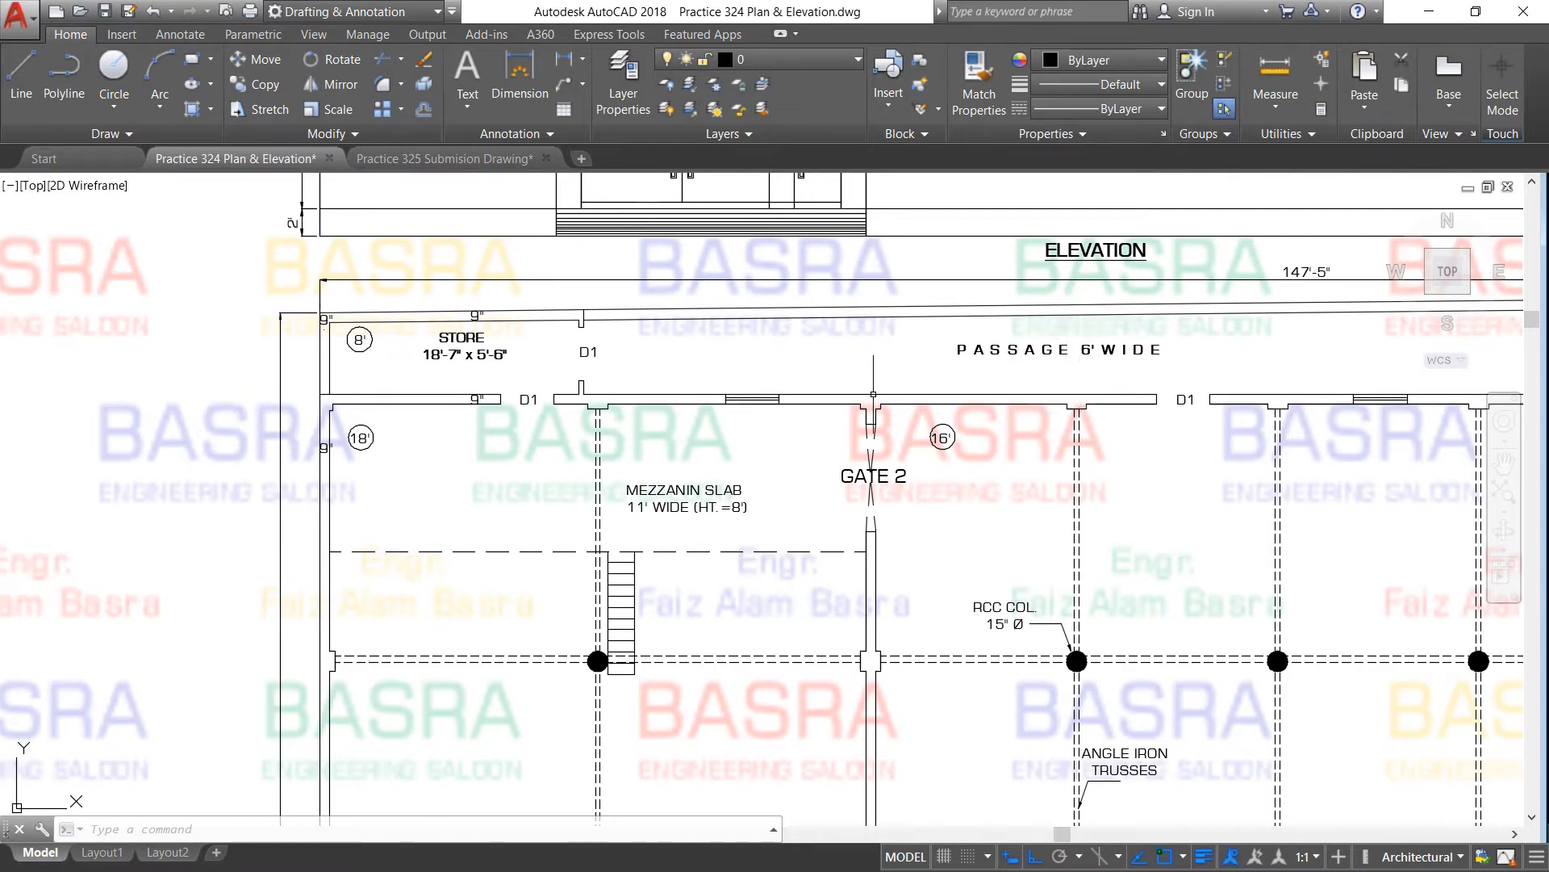
scroll(442, 352, "up", 2)
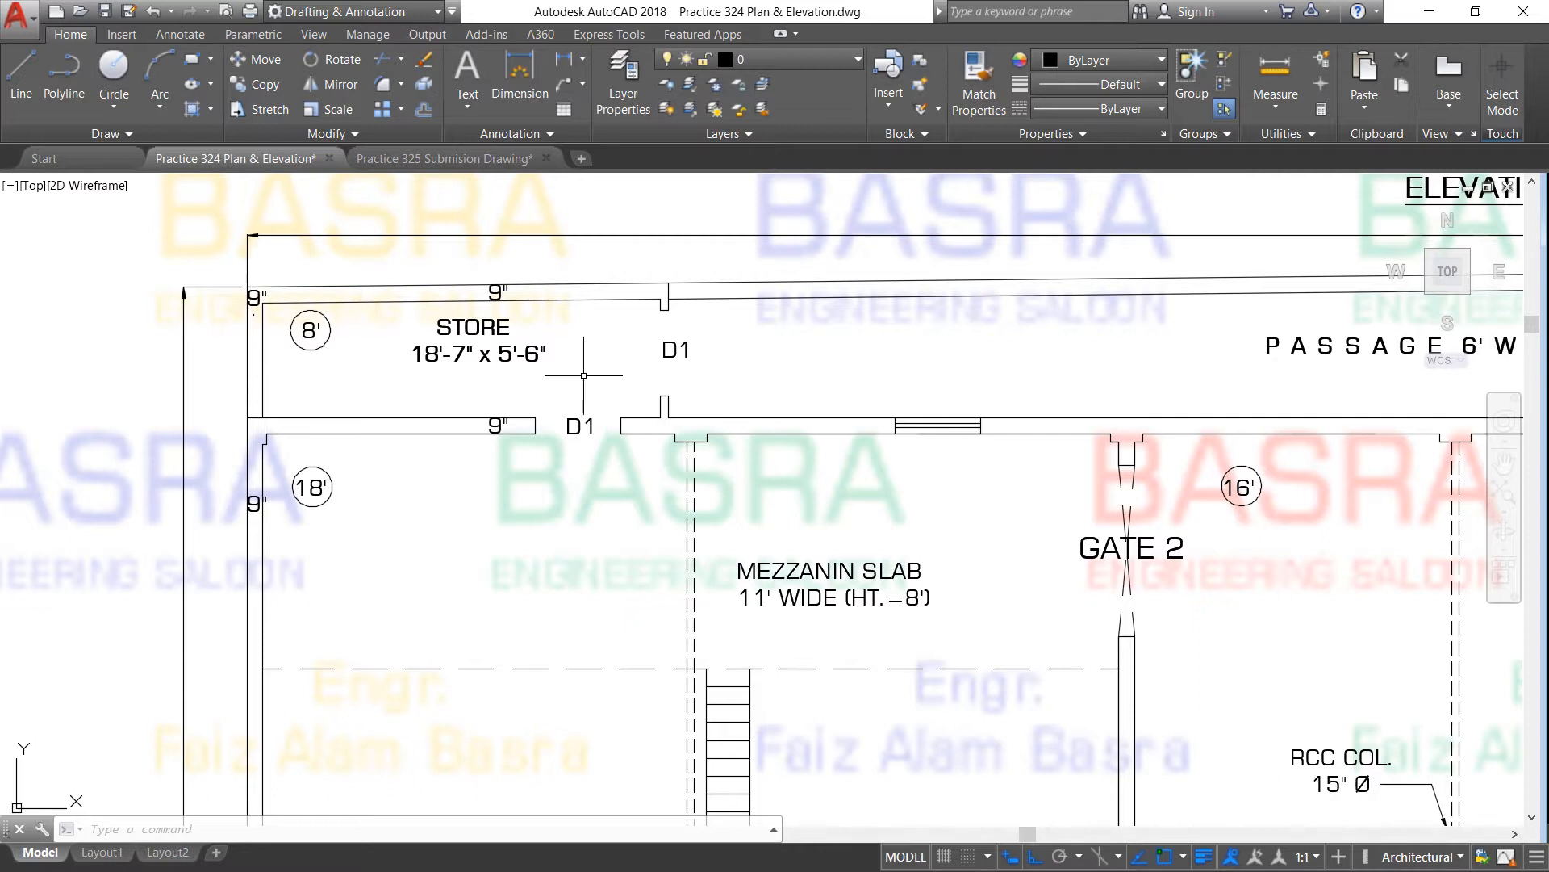
scroll(585, 377, "down", 5)
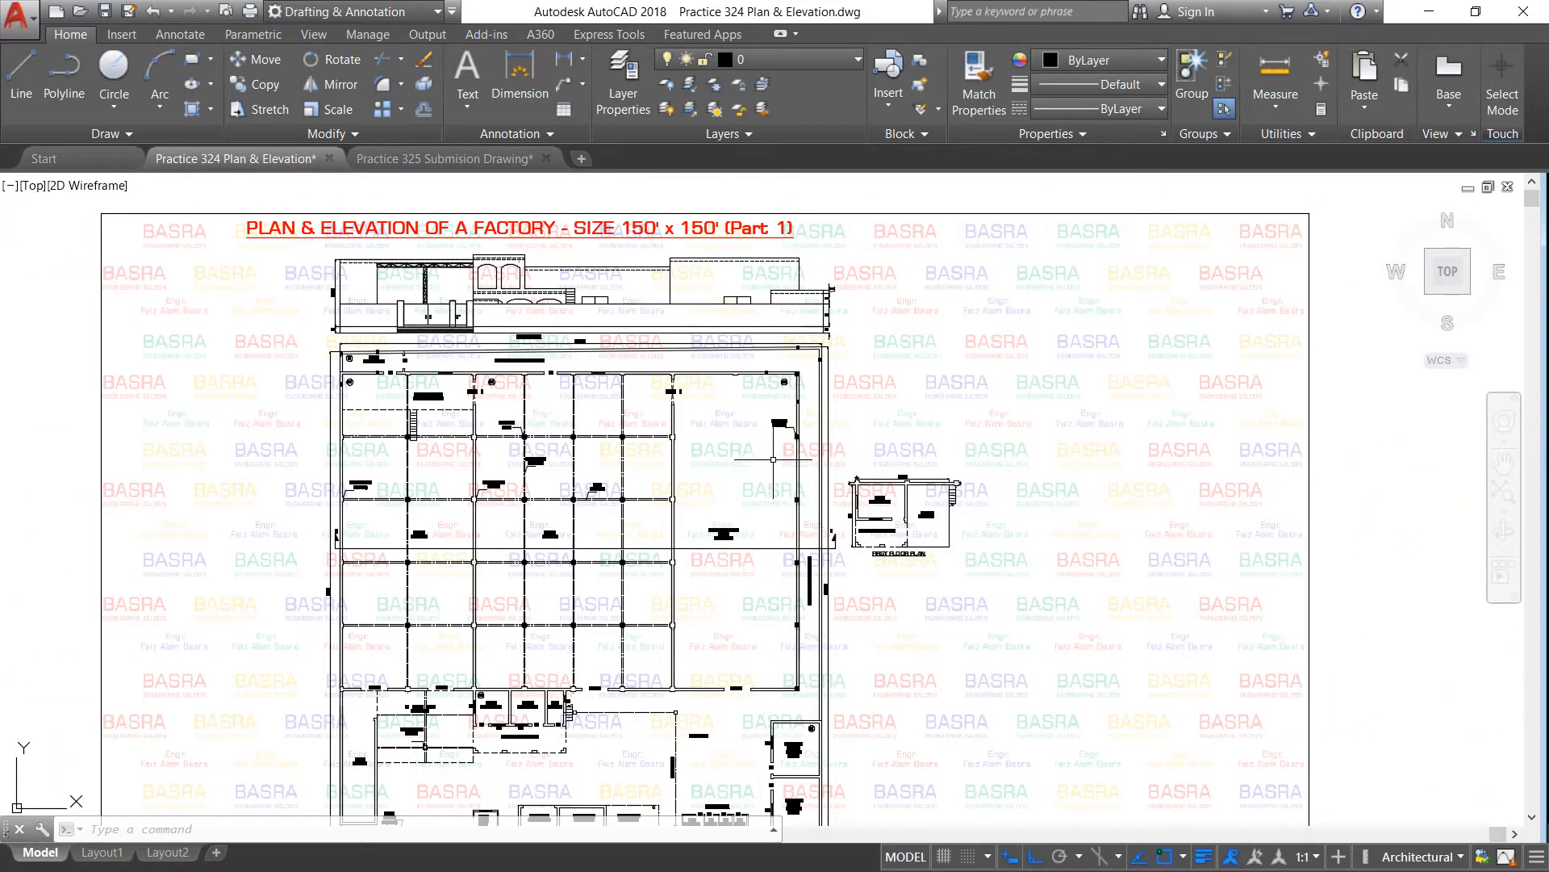
scroll(776, 452, "up", 2)
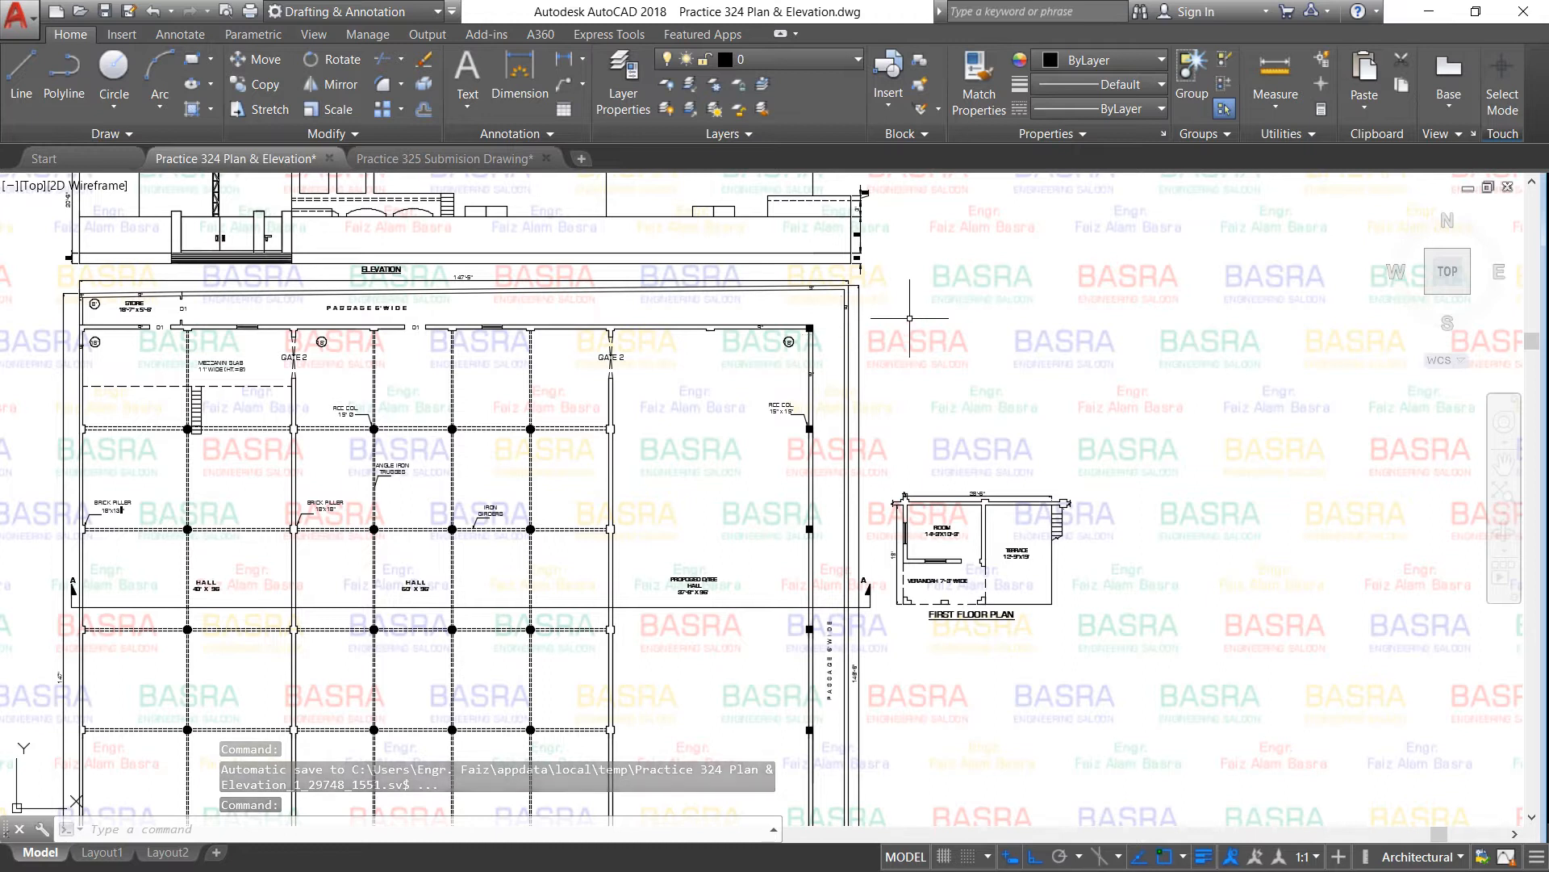
scroll(912, 319, "down", 2)
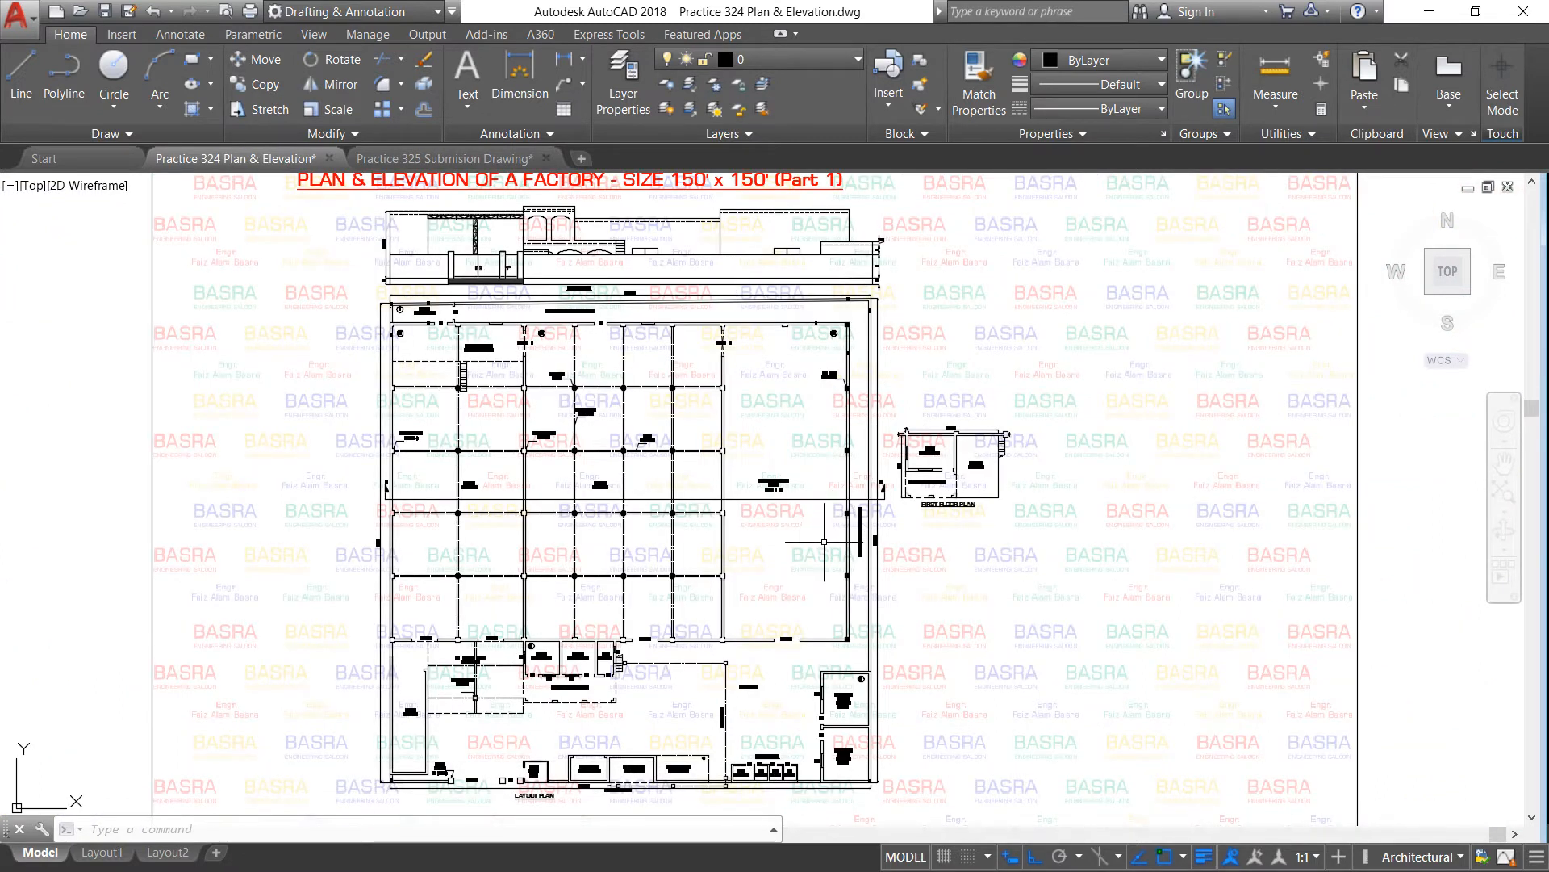
scroll(824, 542, "up", 2)
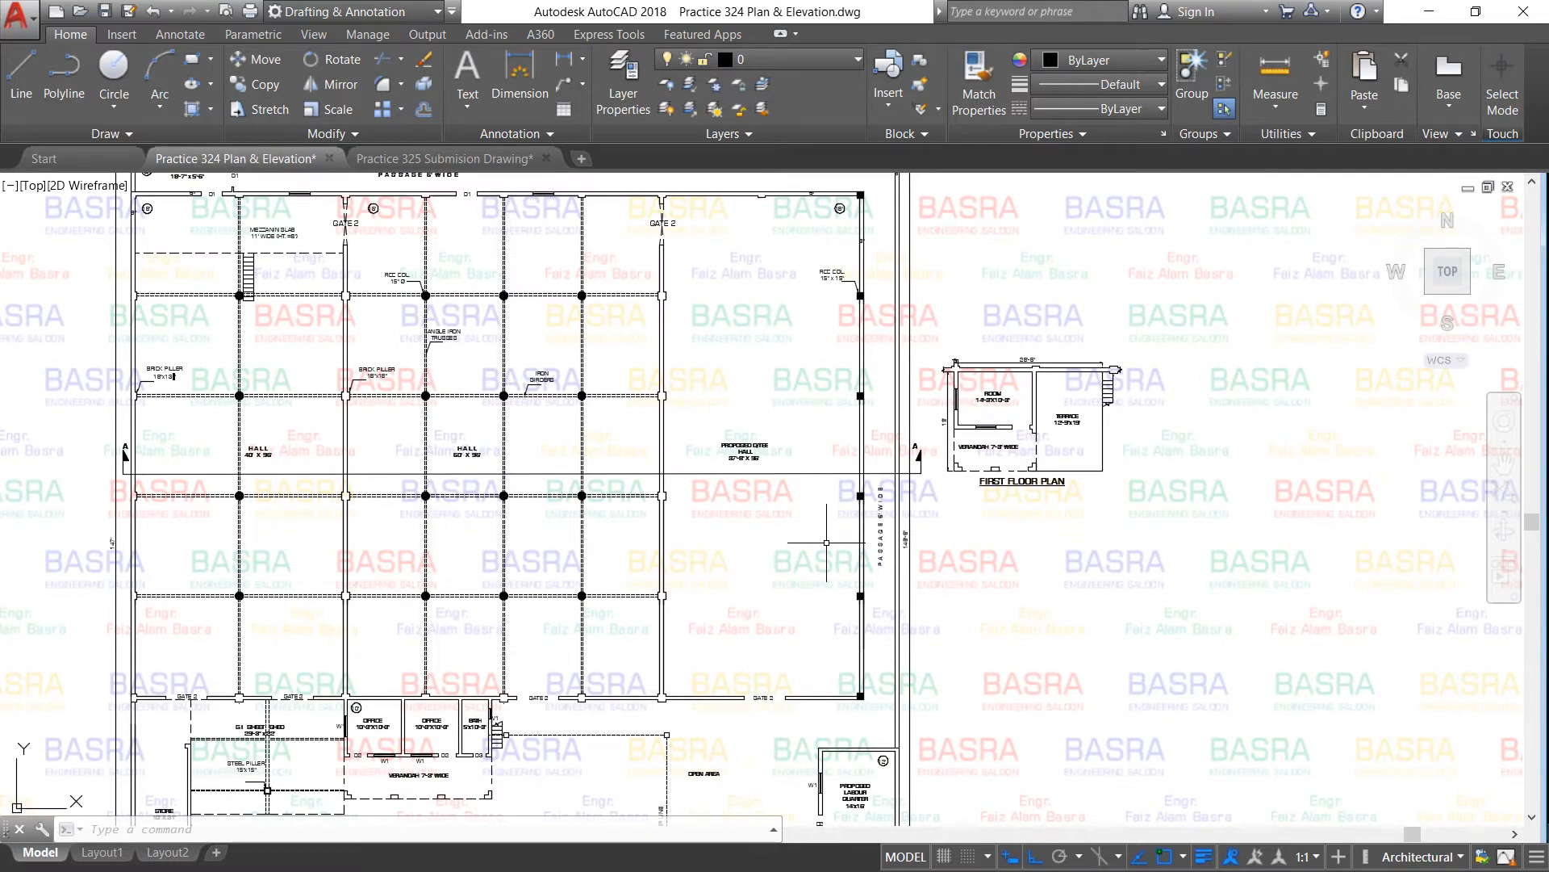
scroll(976, 504, "down", 2)
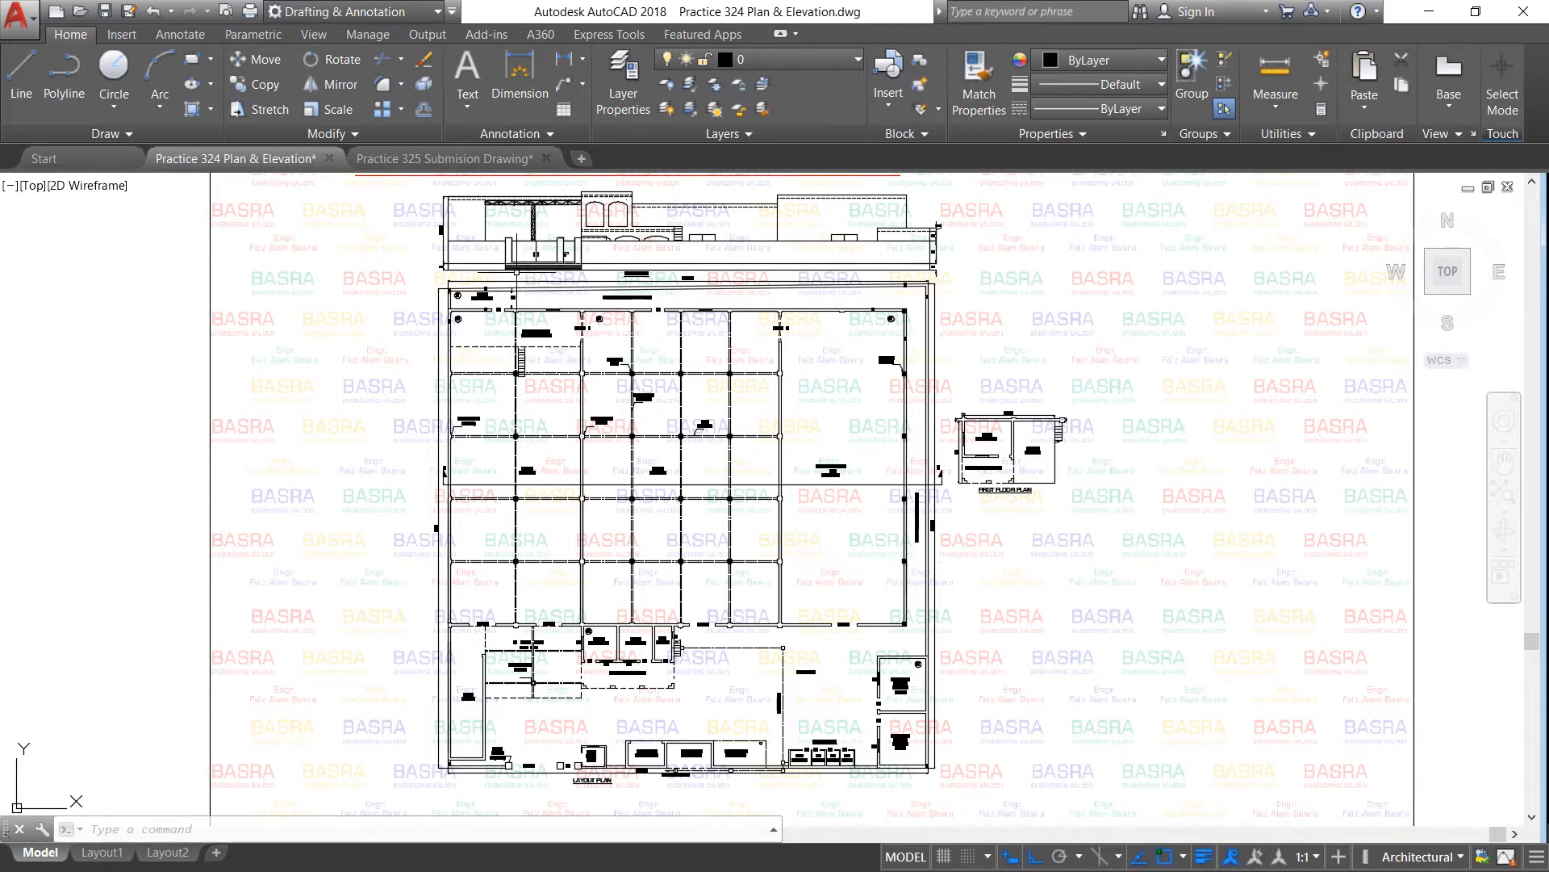
scroll(516, 272, "up", 2)
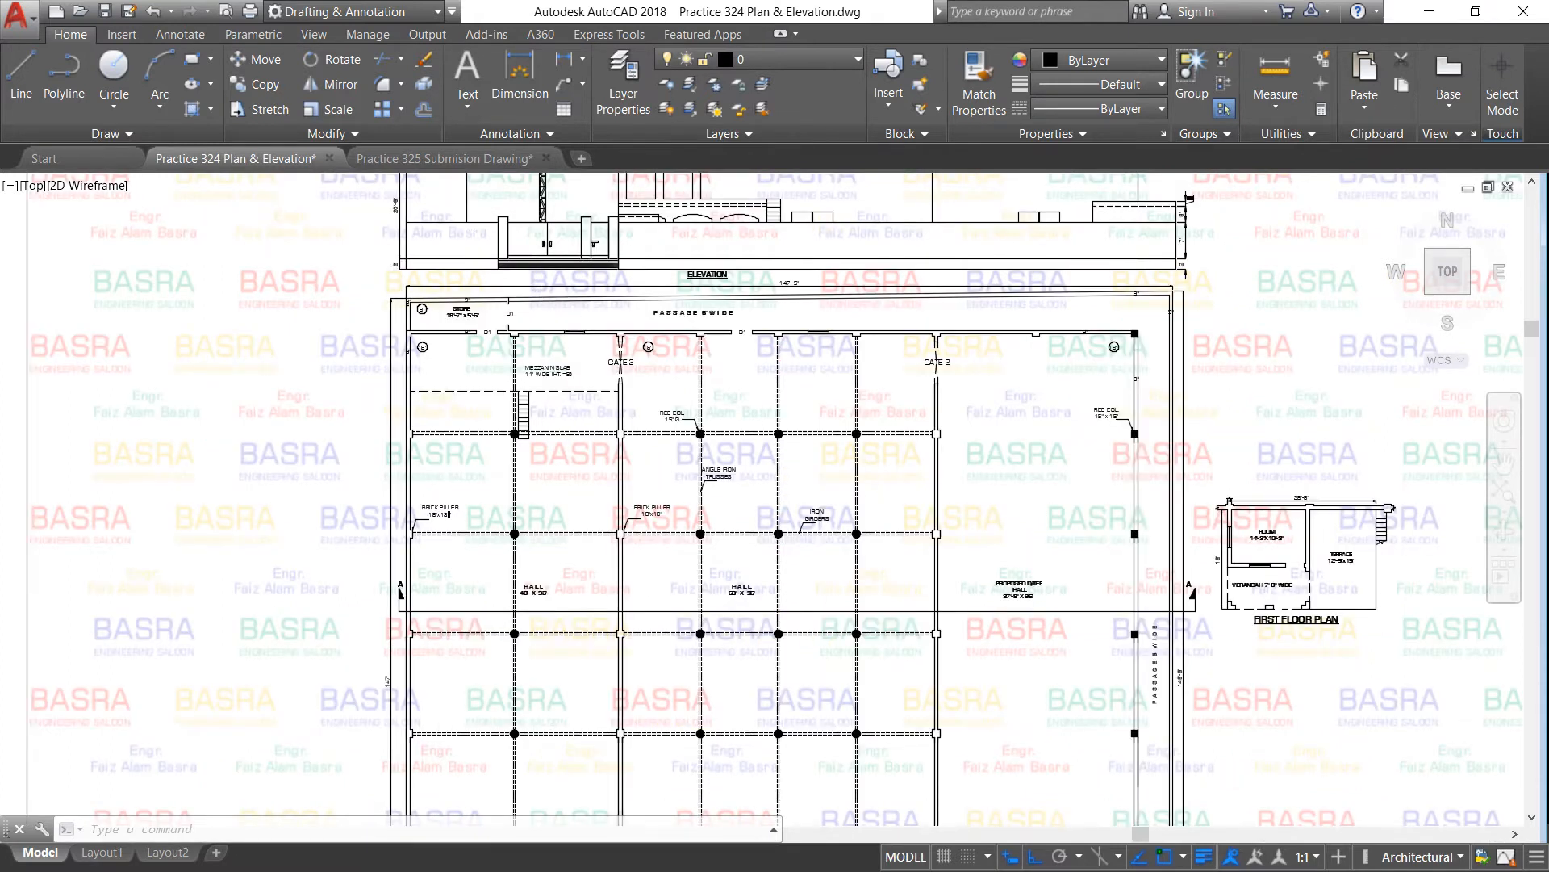
scroll(534, 295, "up", 4)
scroll(445, 331, "down", 4)
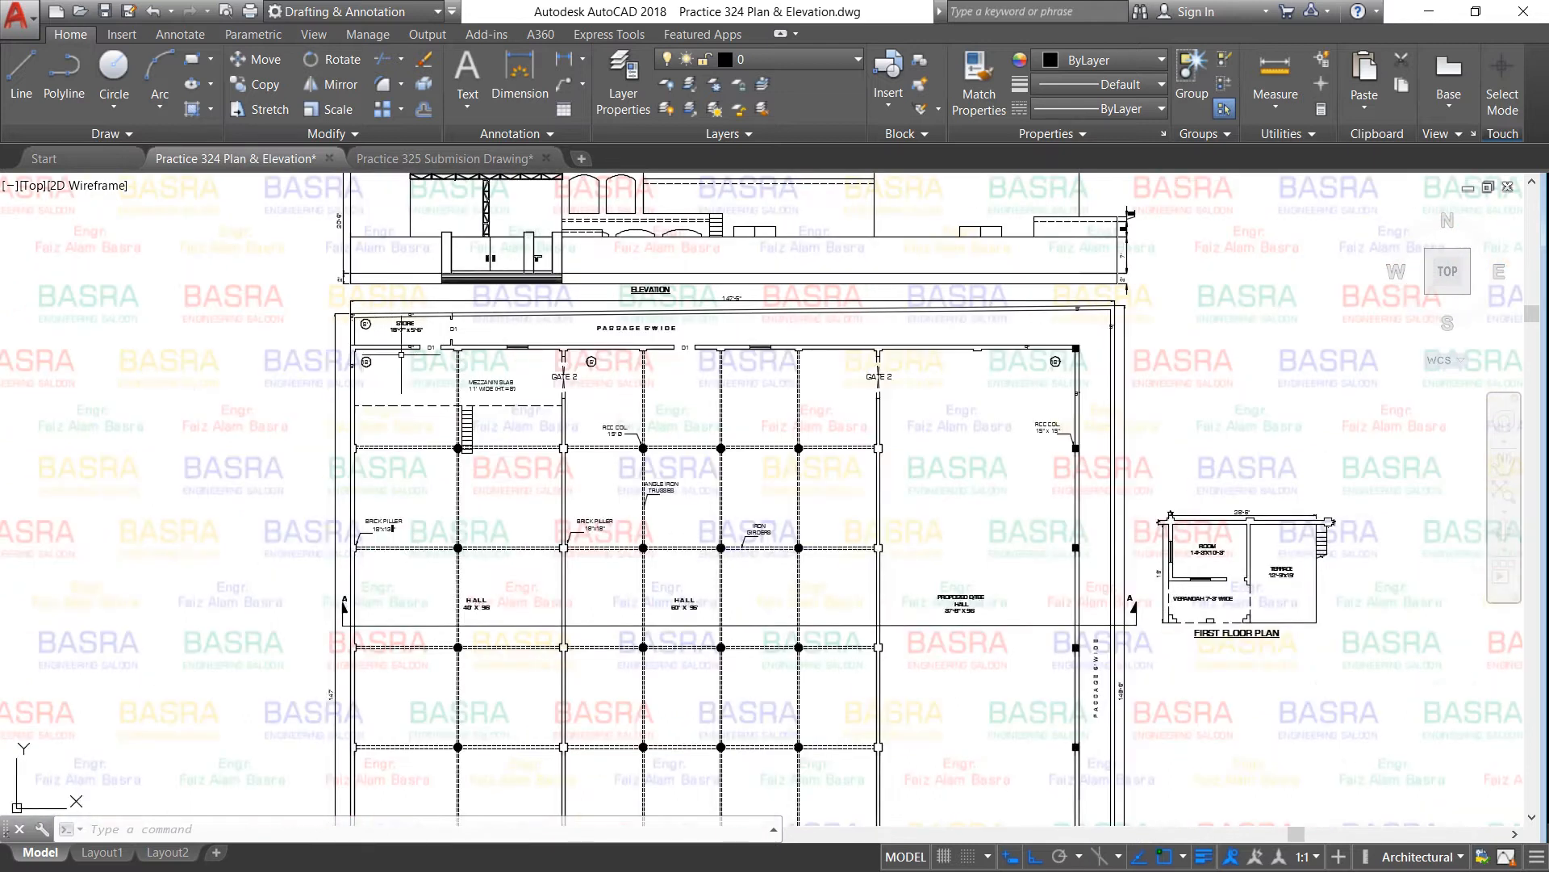
scroll(741, 321, "down", 4)
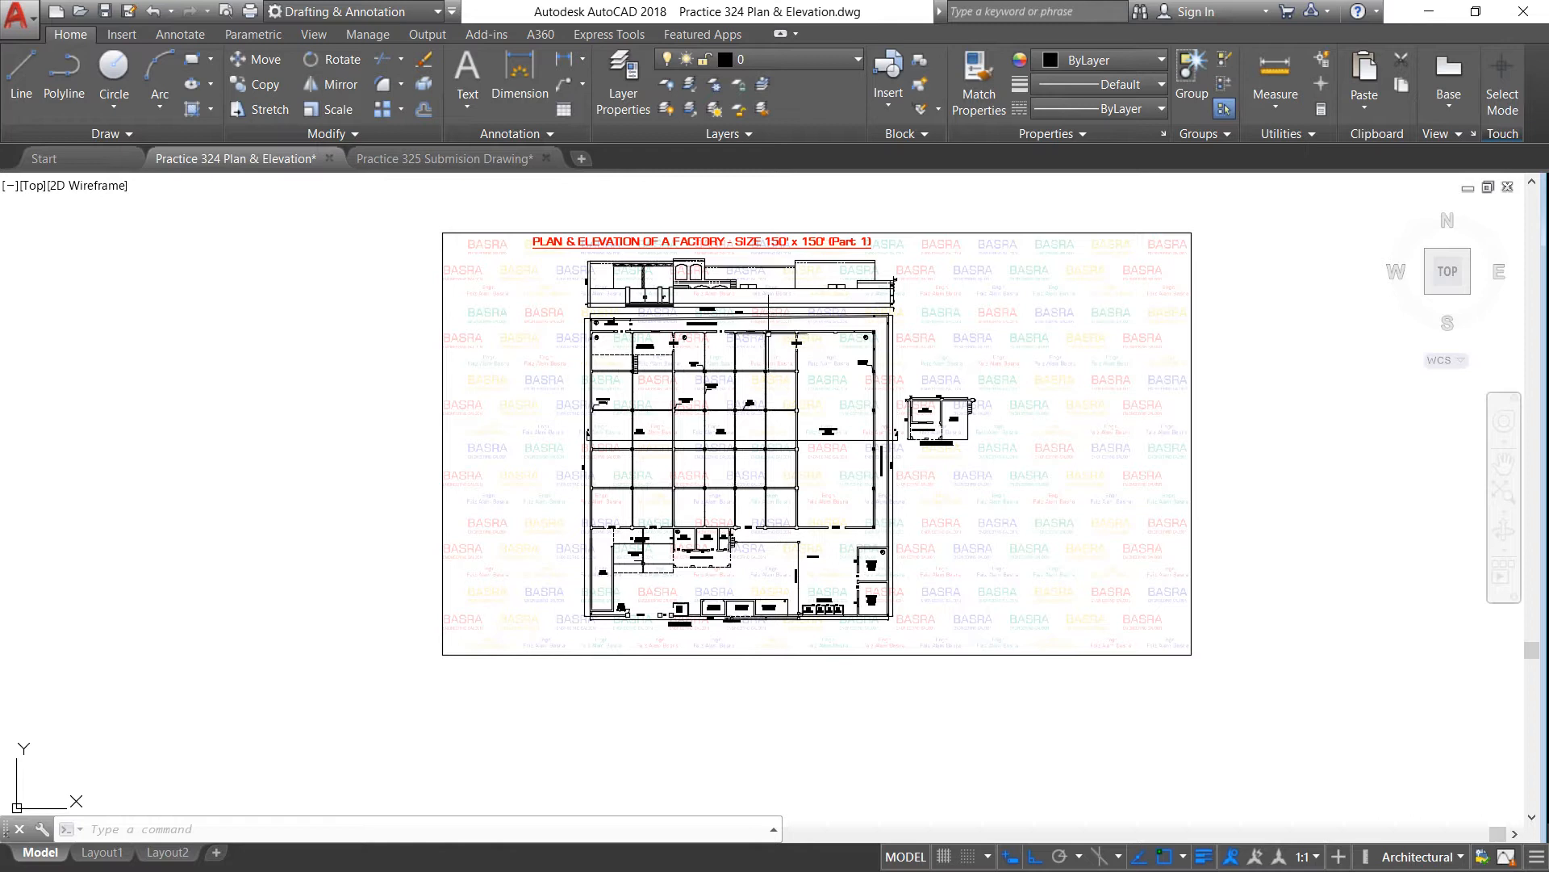
Examine the side passage, its boundary dimension and the proposed D/Tee hall's size label
scroll(888, 397, "up", 4)
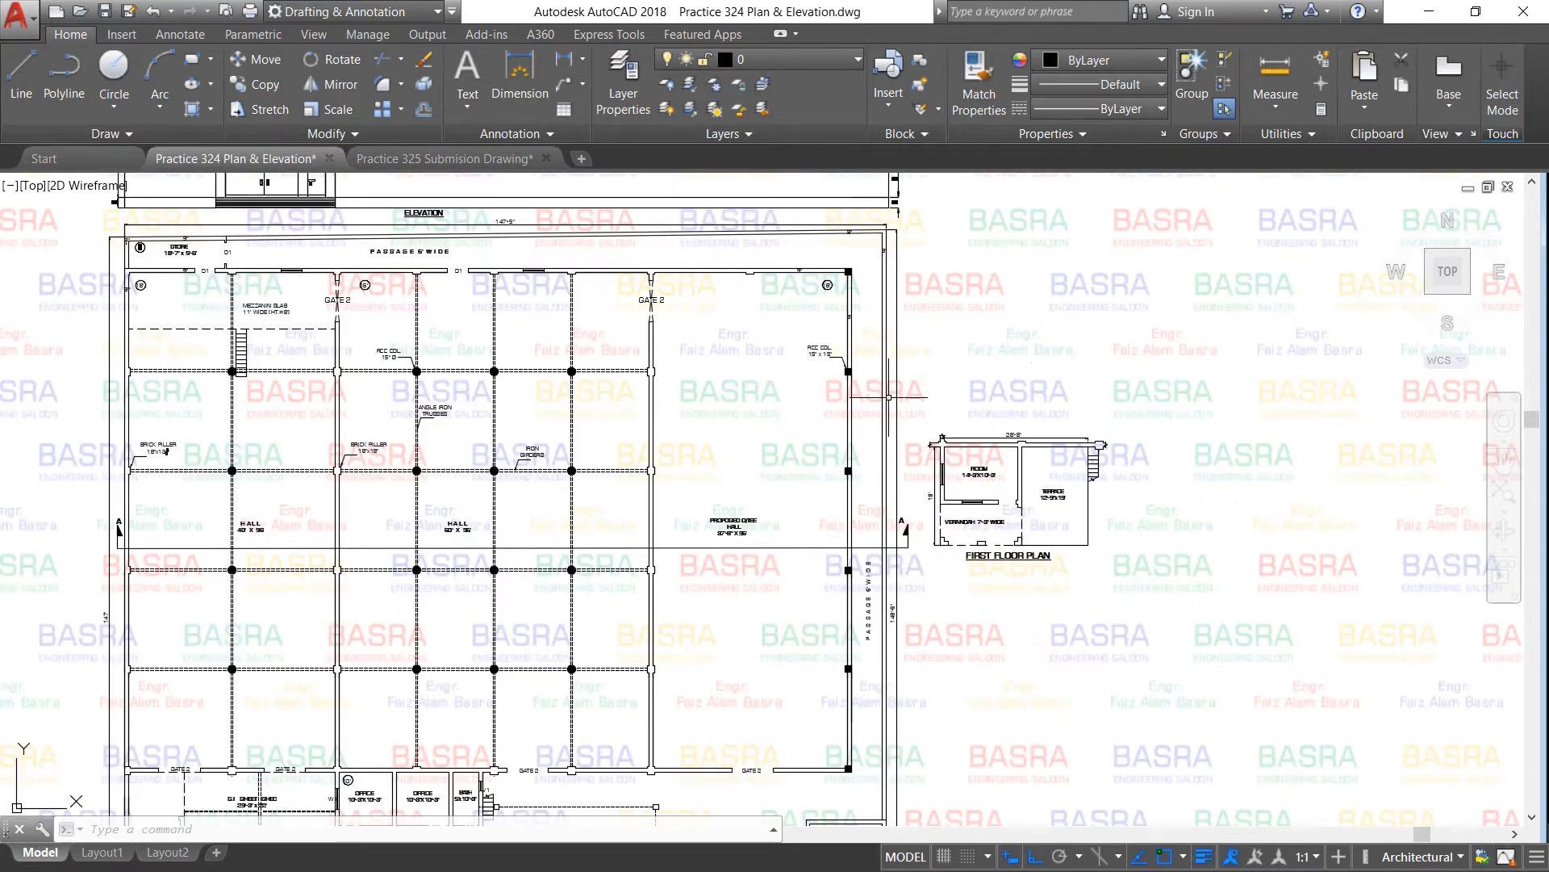
scroll(855, 617, "up", 2)
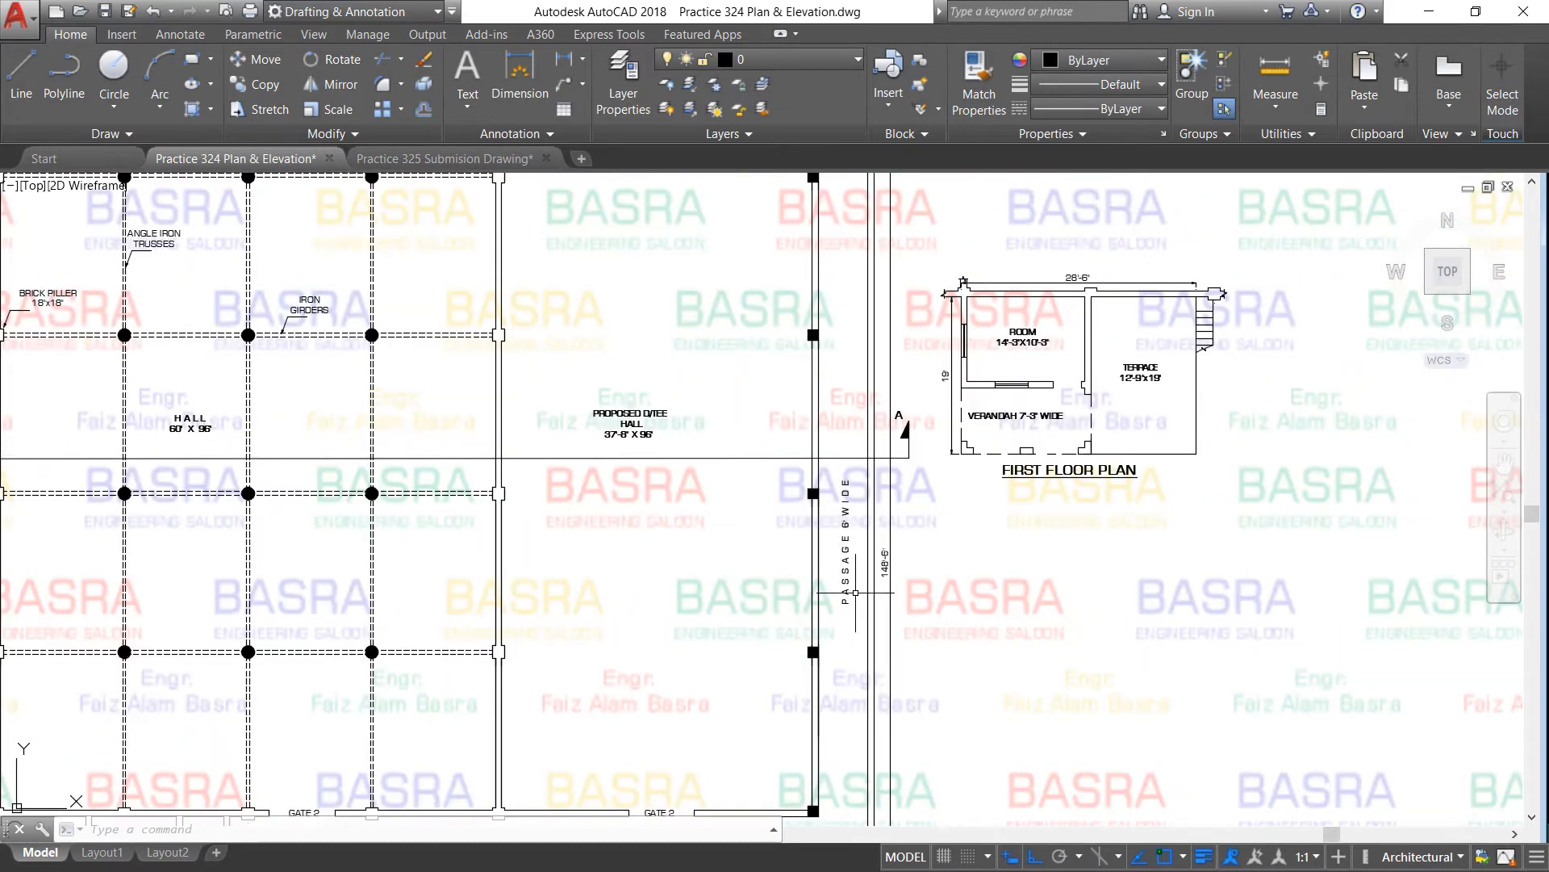
scroll(855, 592, "up", 2)
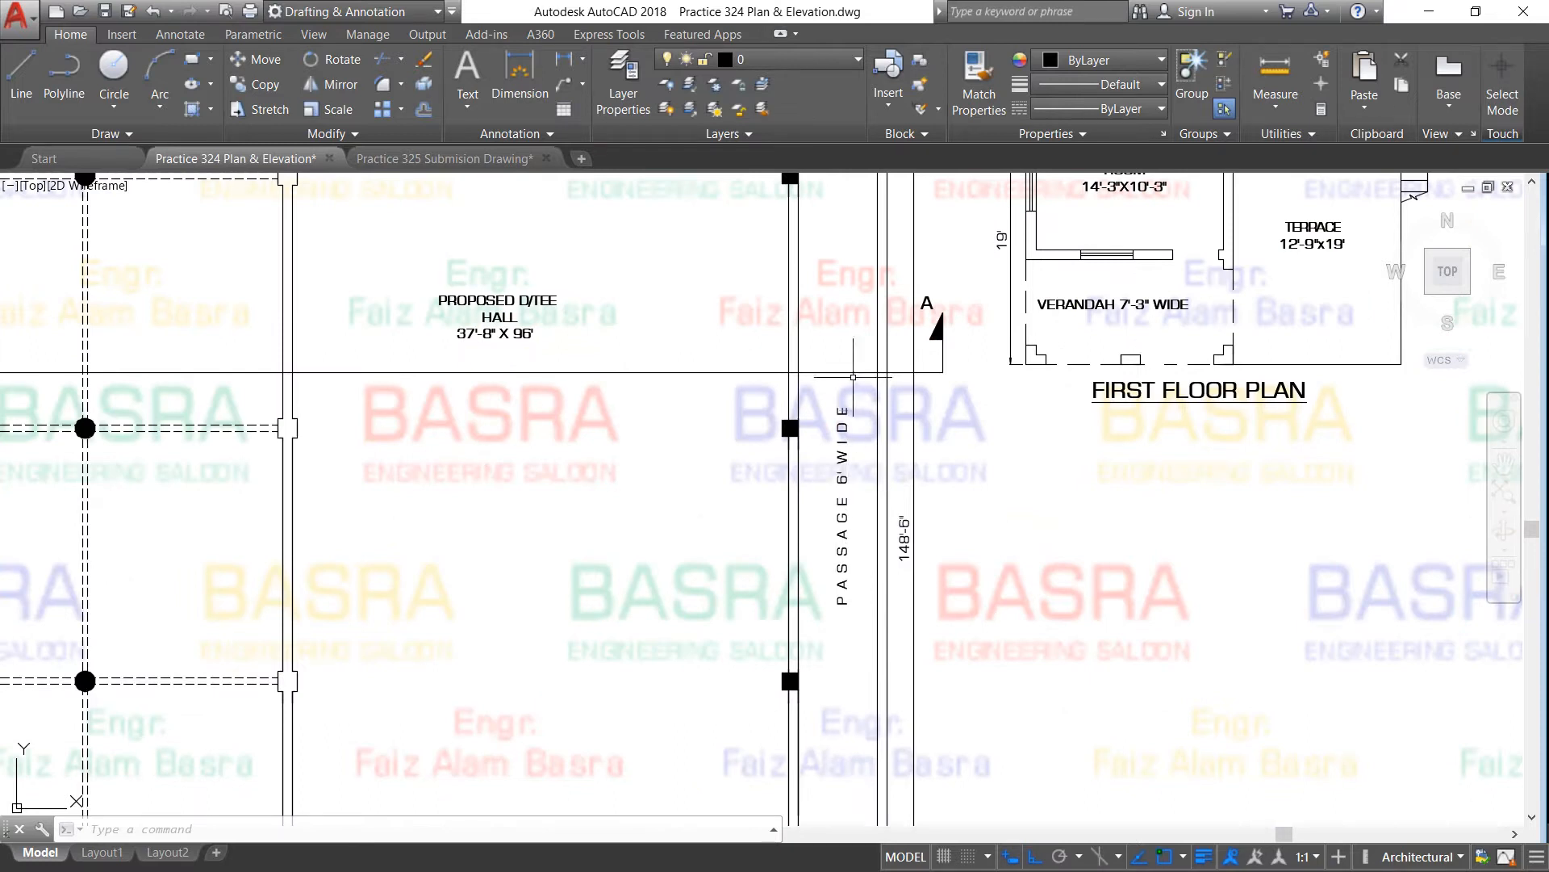
scroll(873, 399, "down", 2)
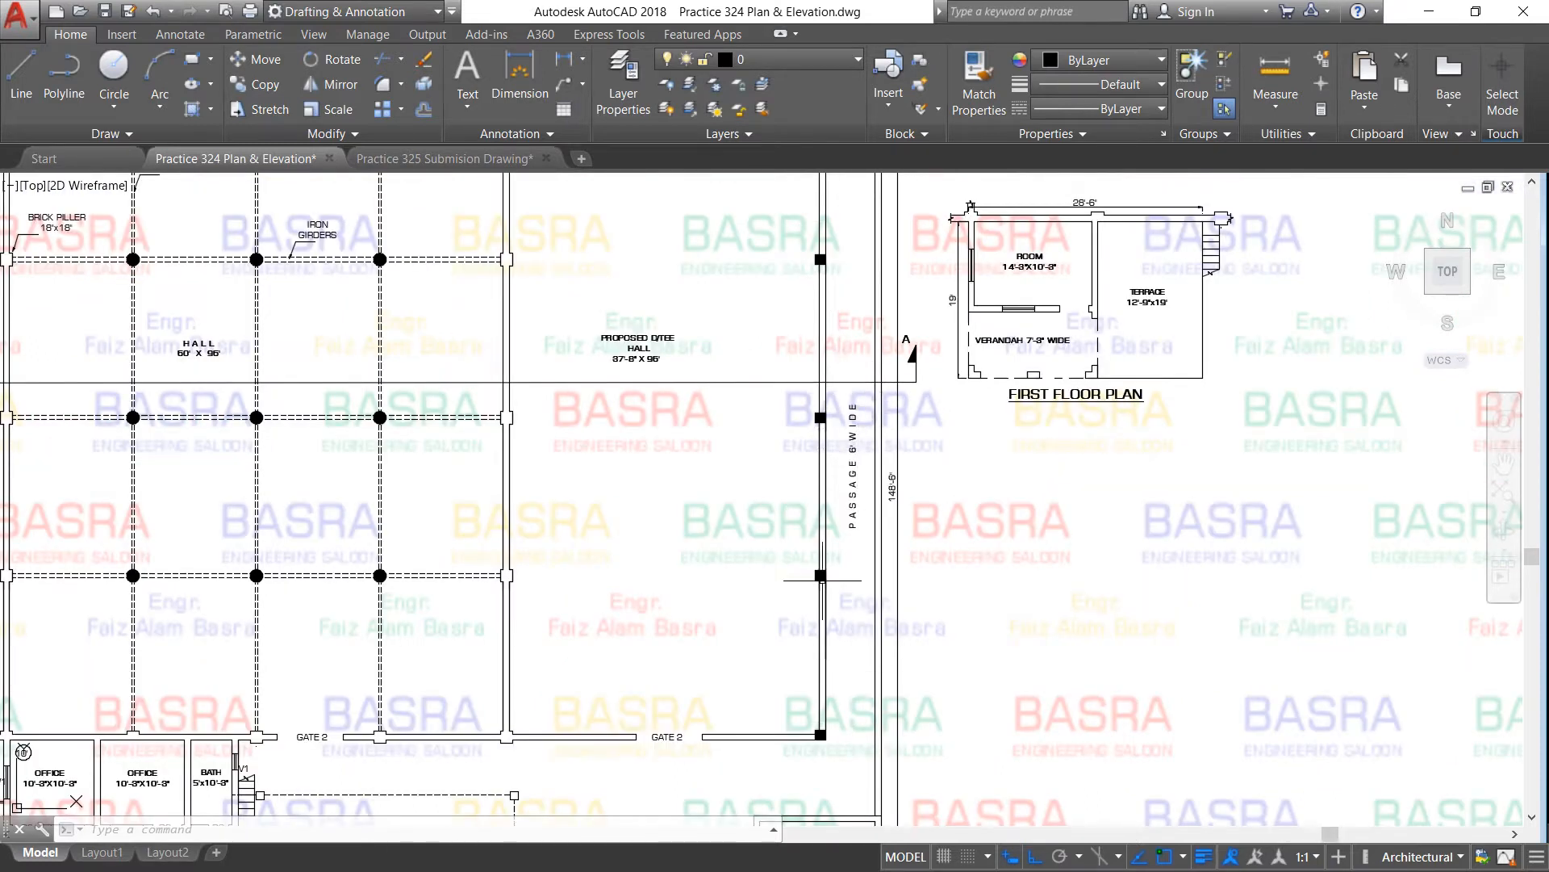
scroll(631, 364, "up", 4)
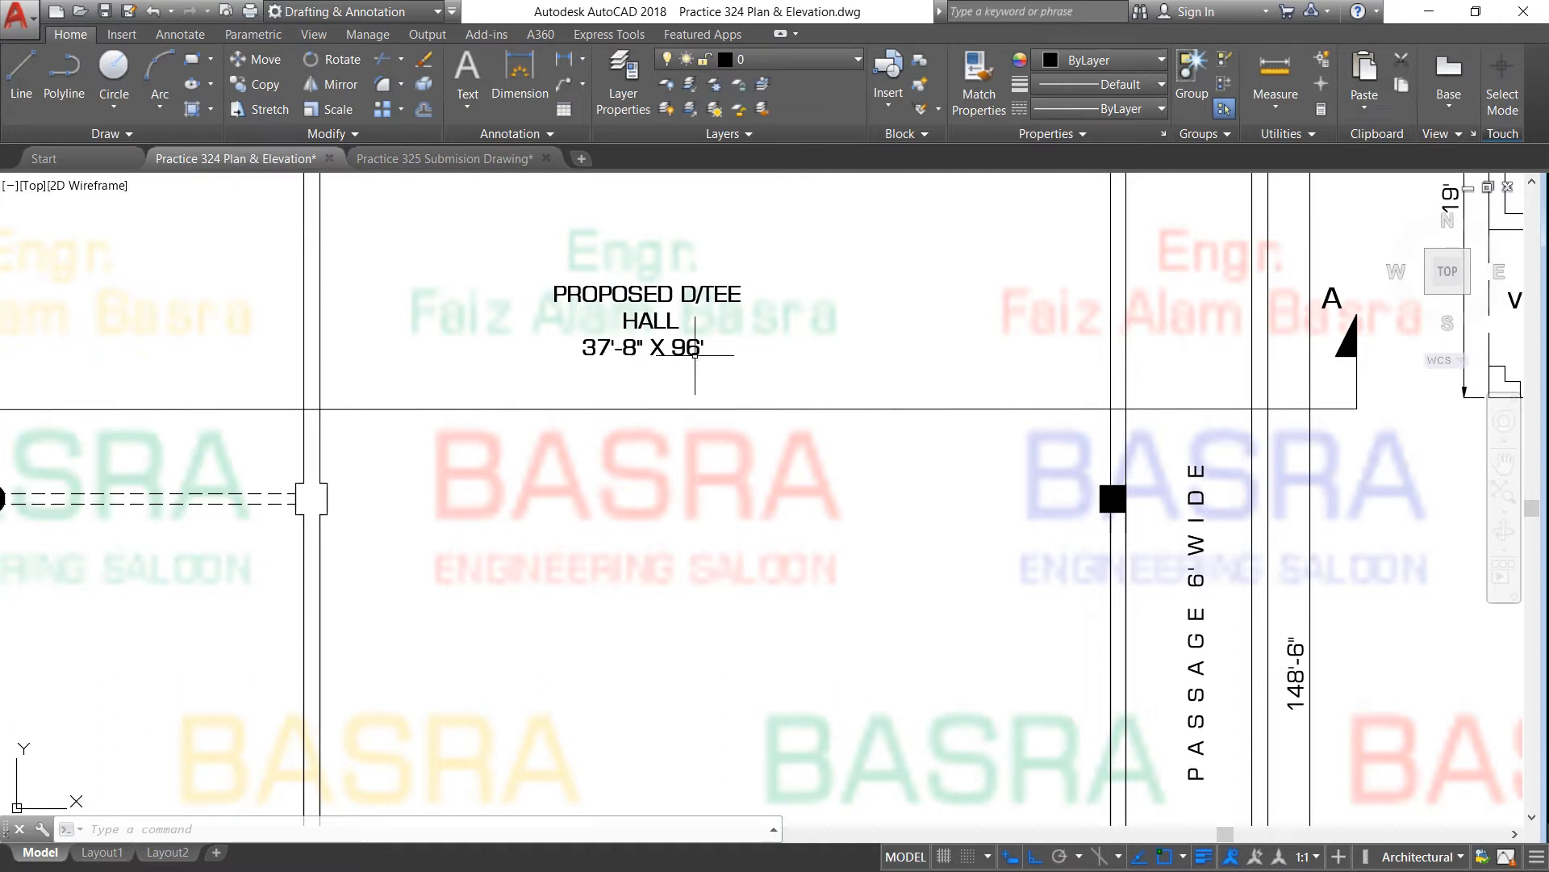
scroll(695, 353, "down", 4)
scroll(690, 425, "down", 2)
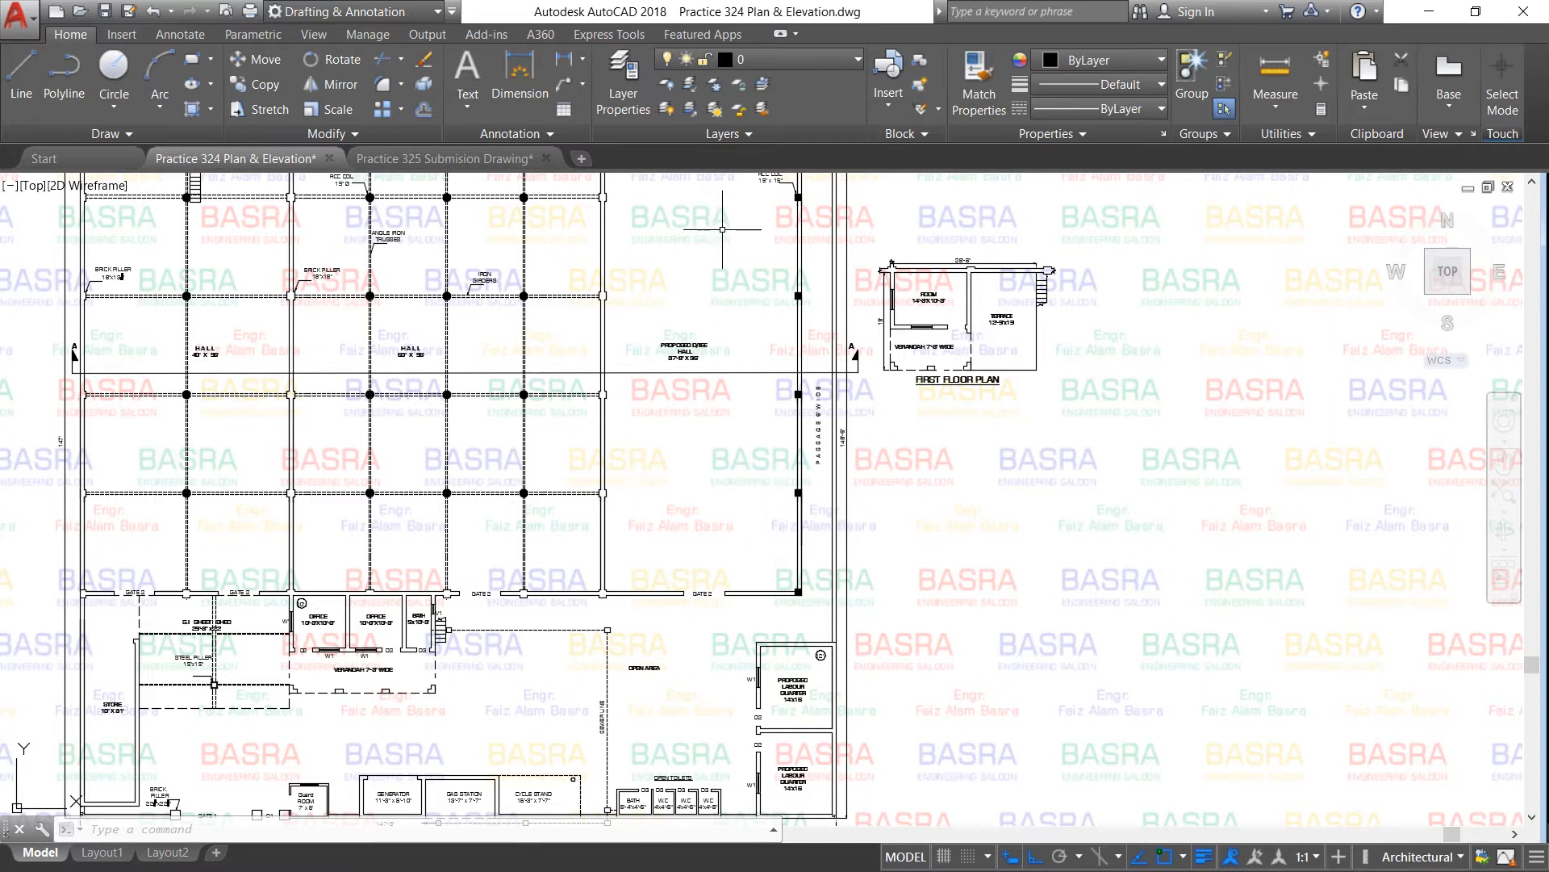
Examine how the halls are divided by walls, columns and girders, and read their size labels
scroll(725, 310, "down", 4)
scroll(712, 242, "up", 2)
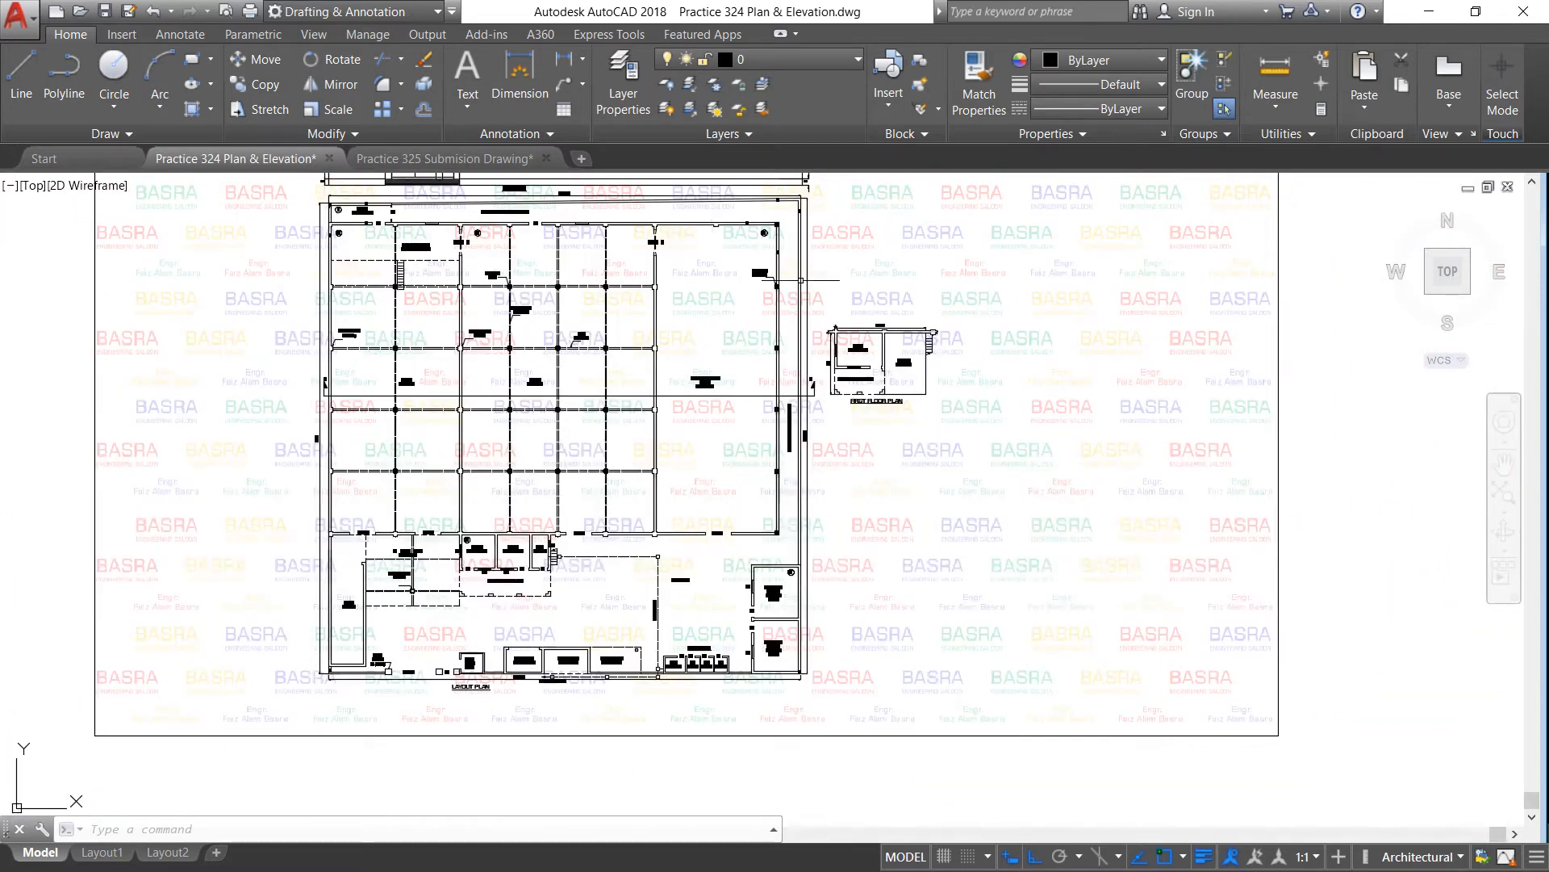
scroll(781, 323, "up", 3)
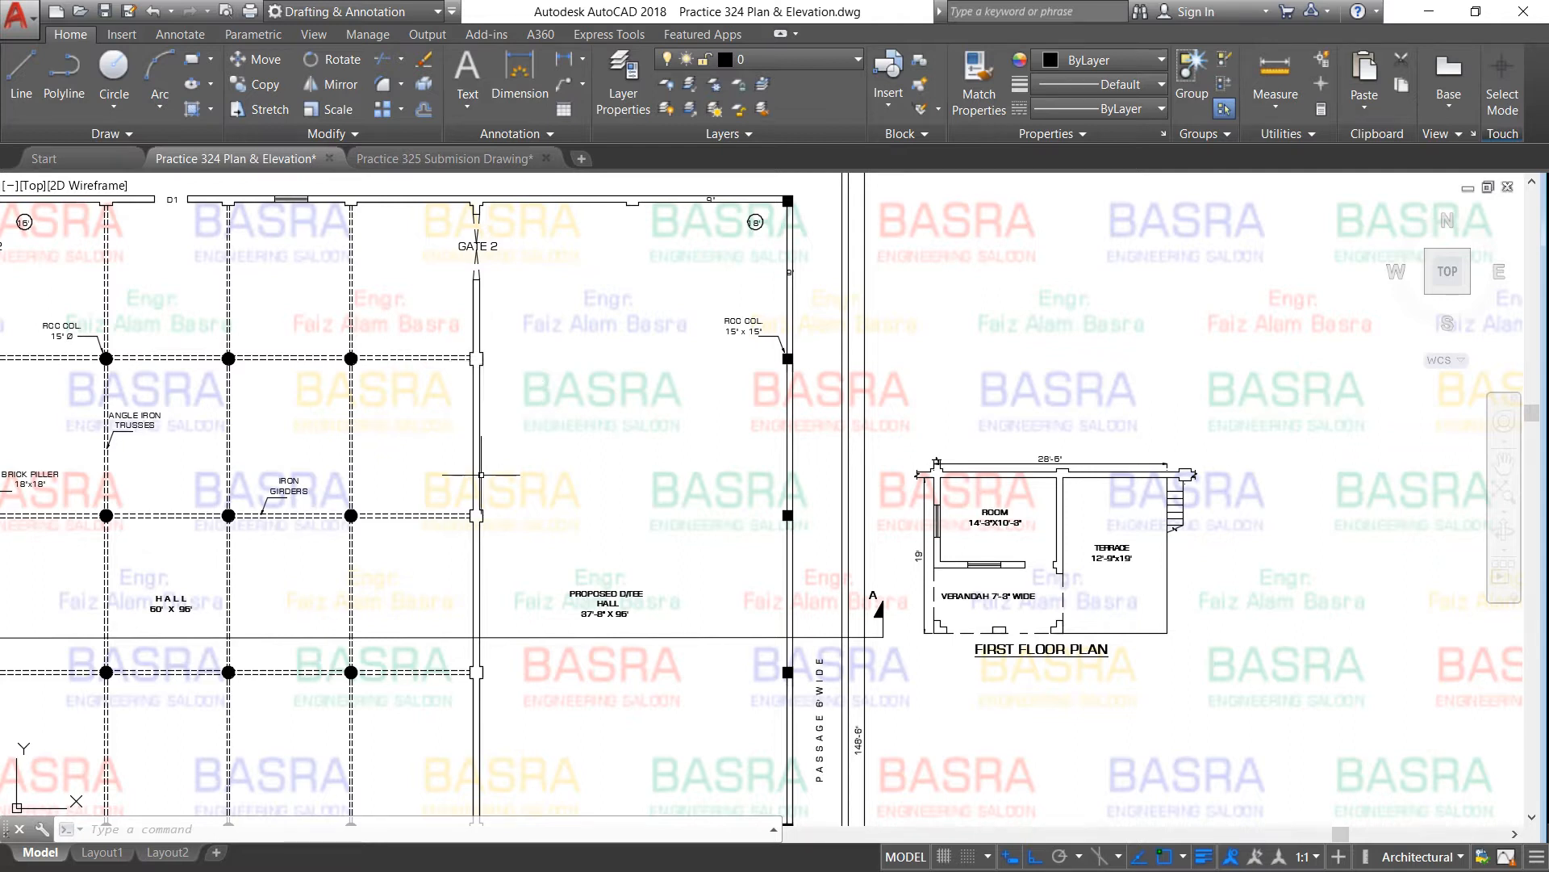
scroll(525, 363, "down", 4)
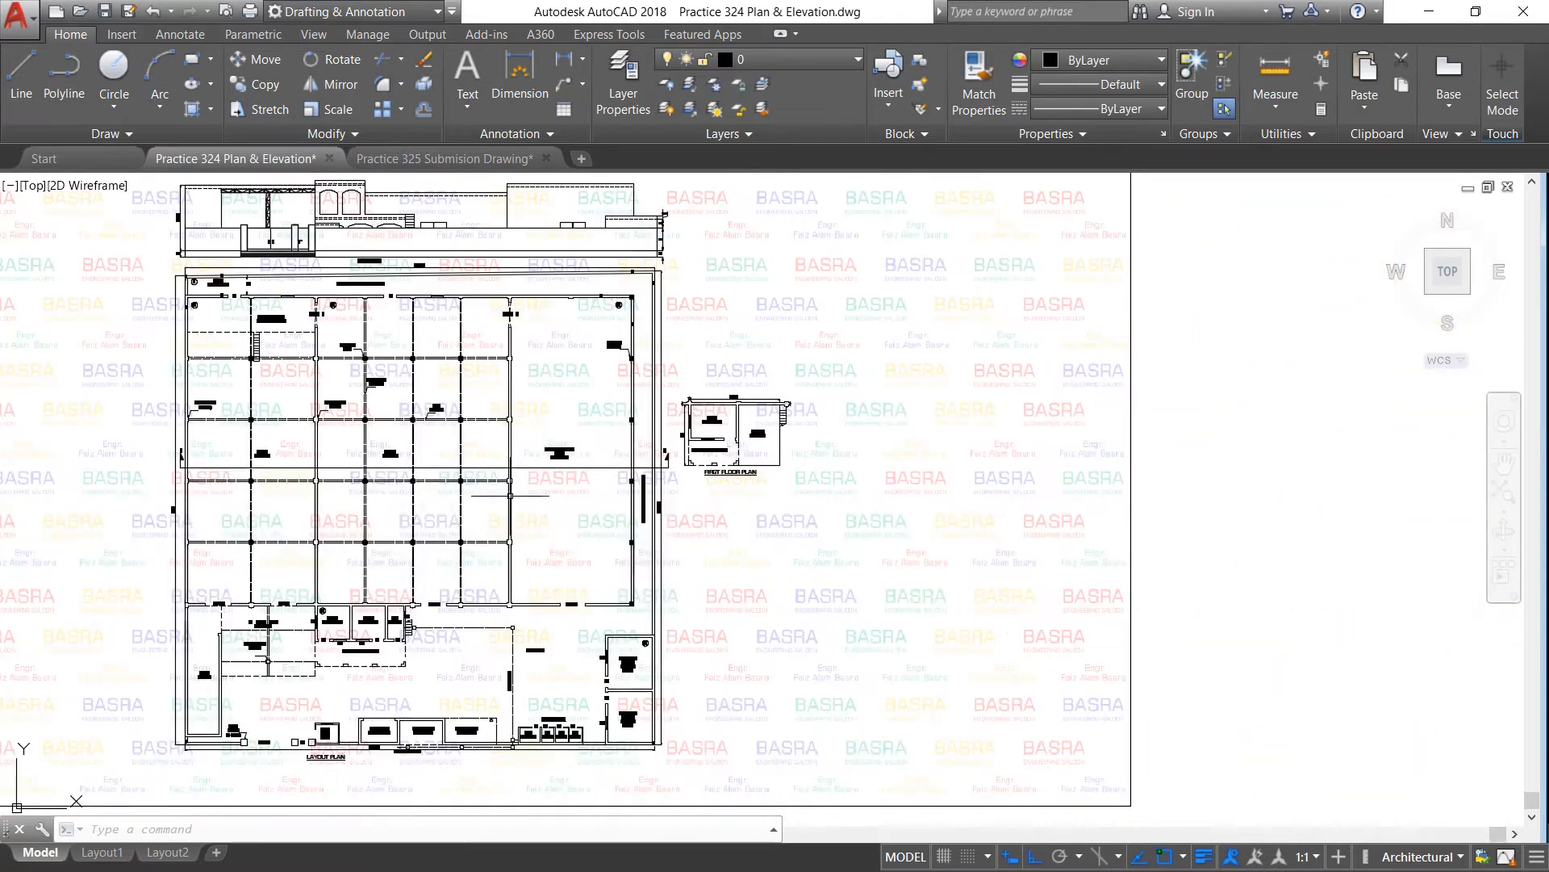
scroll(511, 494, "up", 3)
scroll(517, 492, "down", 3)
scroll(370, 444, "up", 4)
scroll(582, 456, "up", 2)
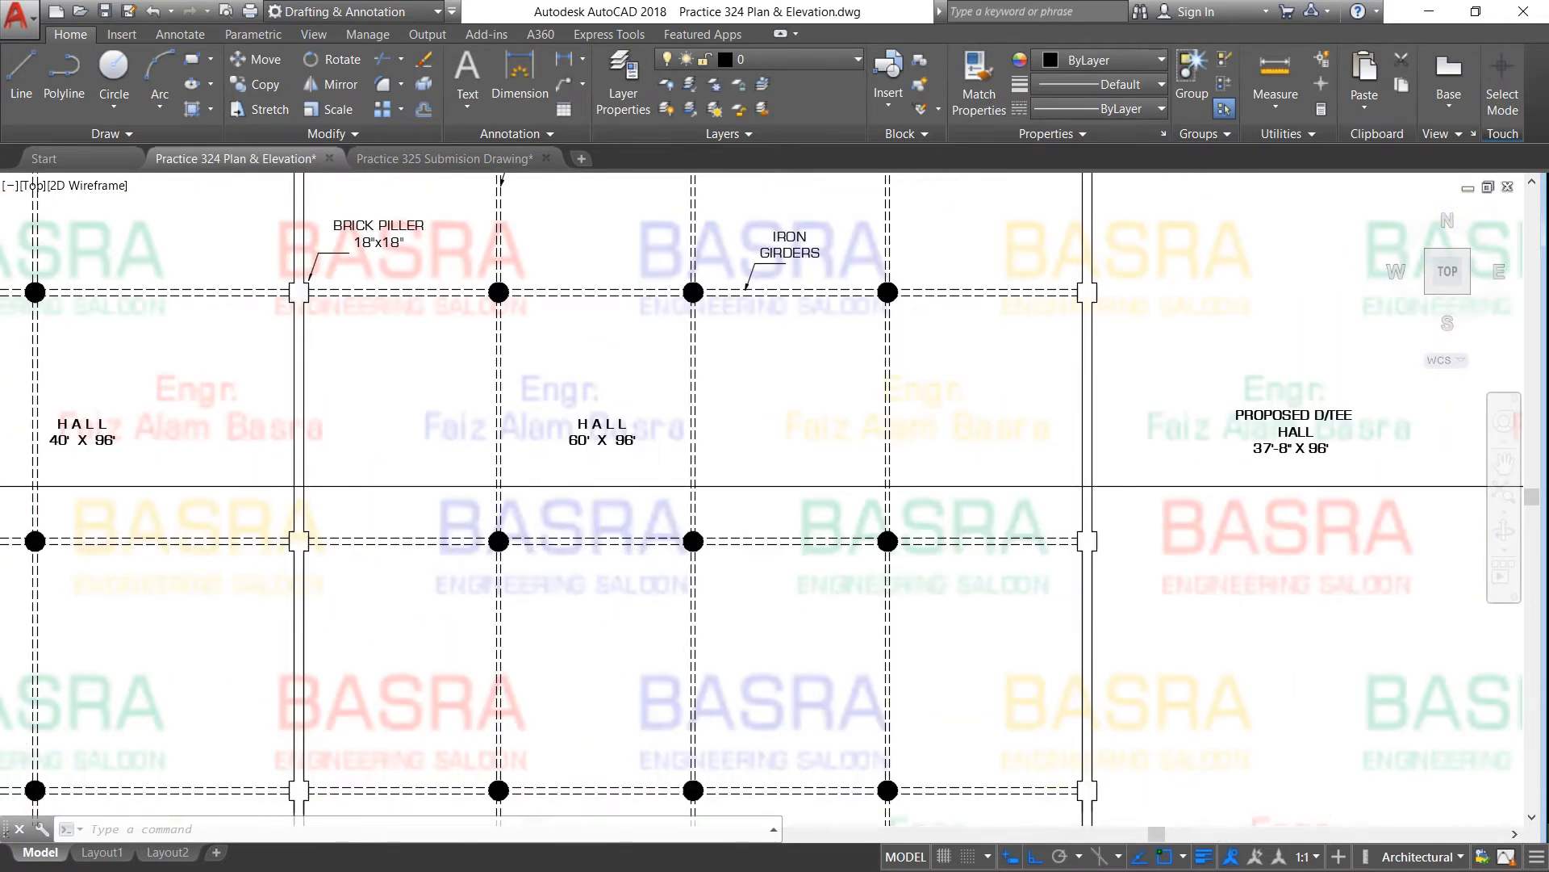
Compare the two existing halls and the proposed D/Tee hall by their size labels and positions in the layout plan
scroll(654, 442, "down", 5)
scroll(282, 452, "up", 6)
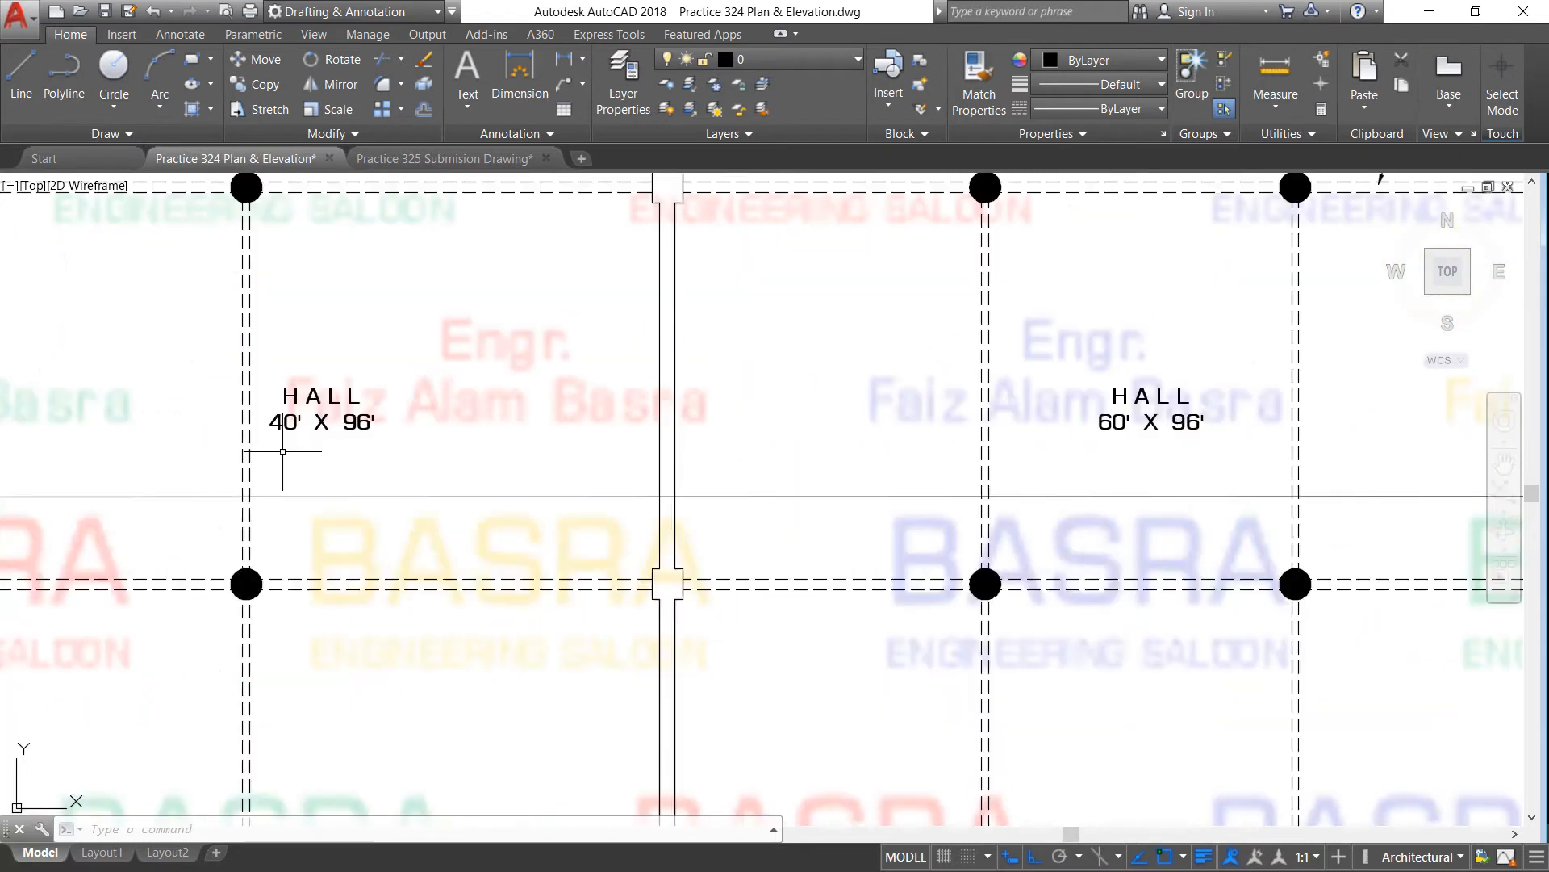
scroll(346, 428, "down", 4)
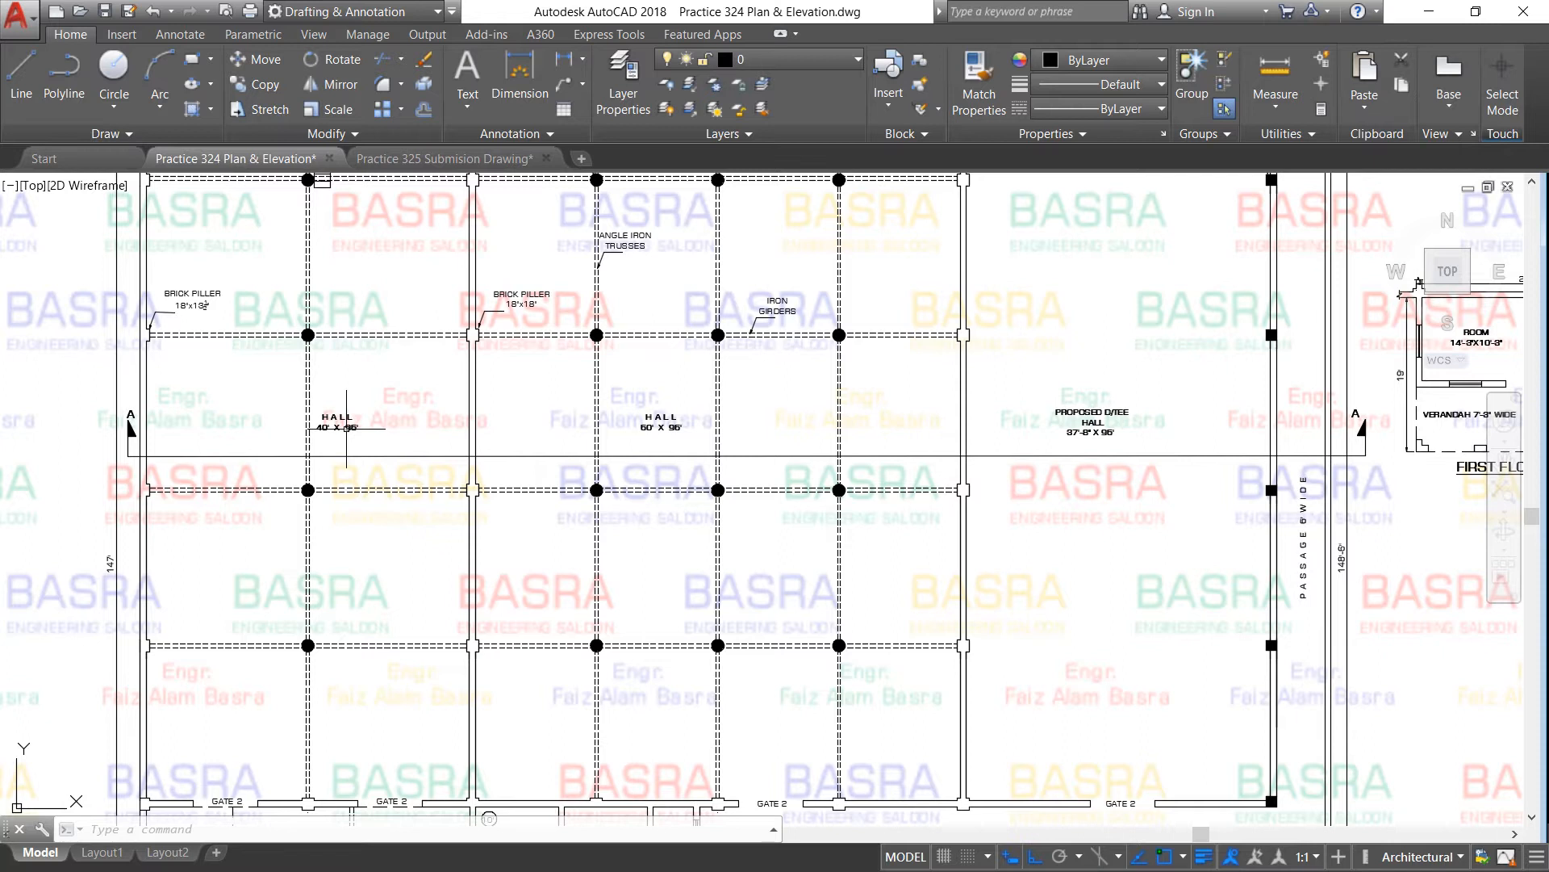
scroll(346, 427, "down", 2)
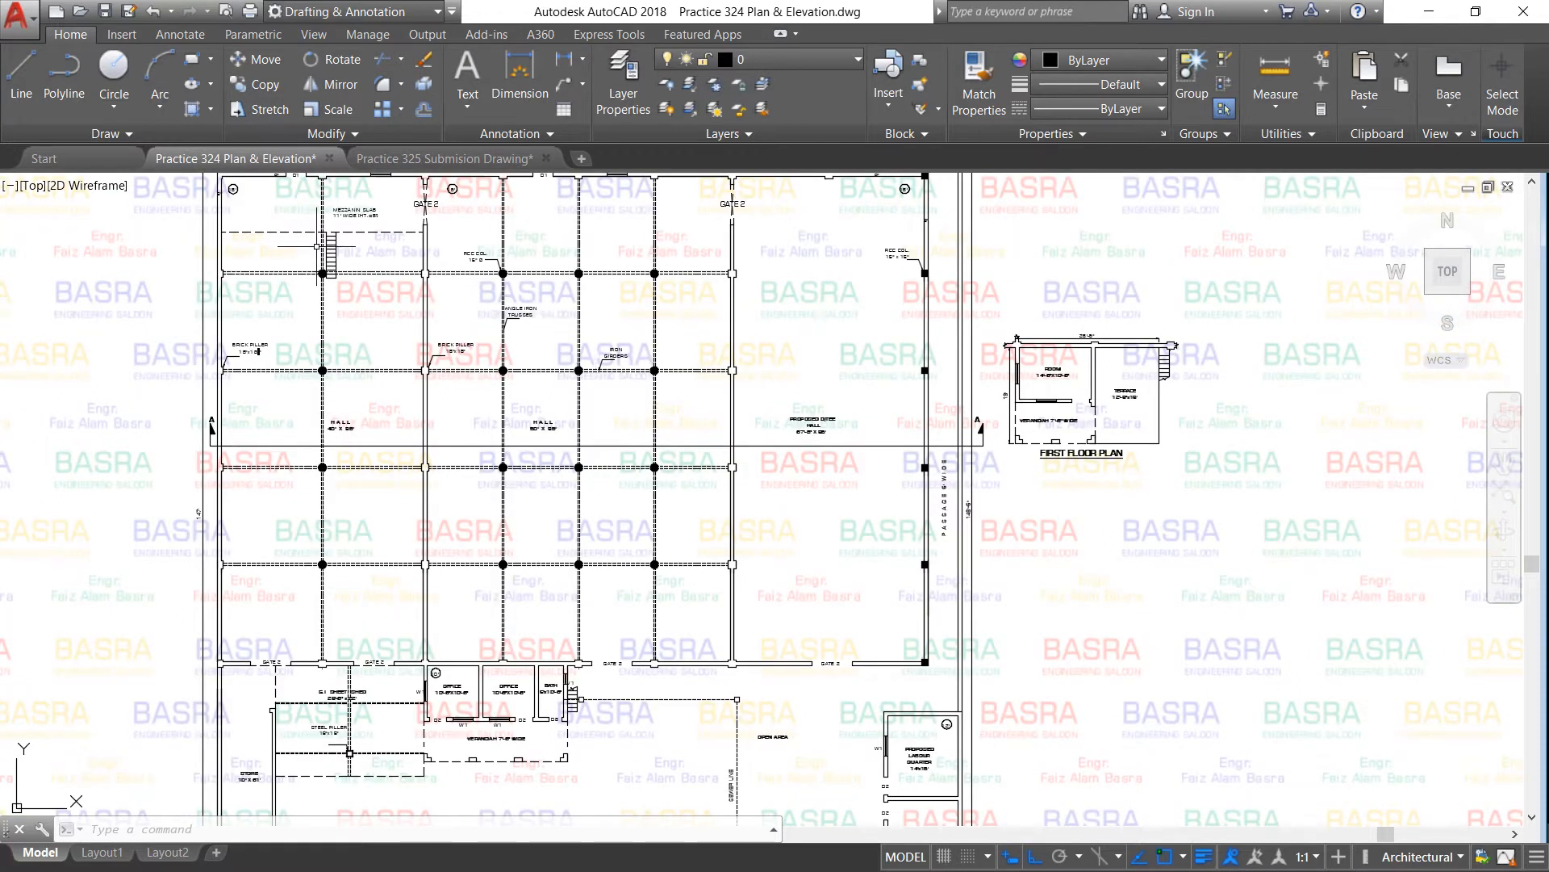
scroll(318, 247, "down", 2)
scroll(669, 342, "up", 2)
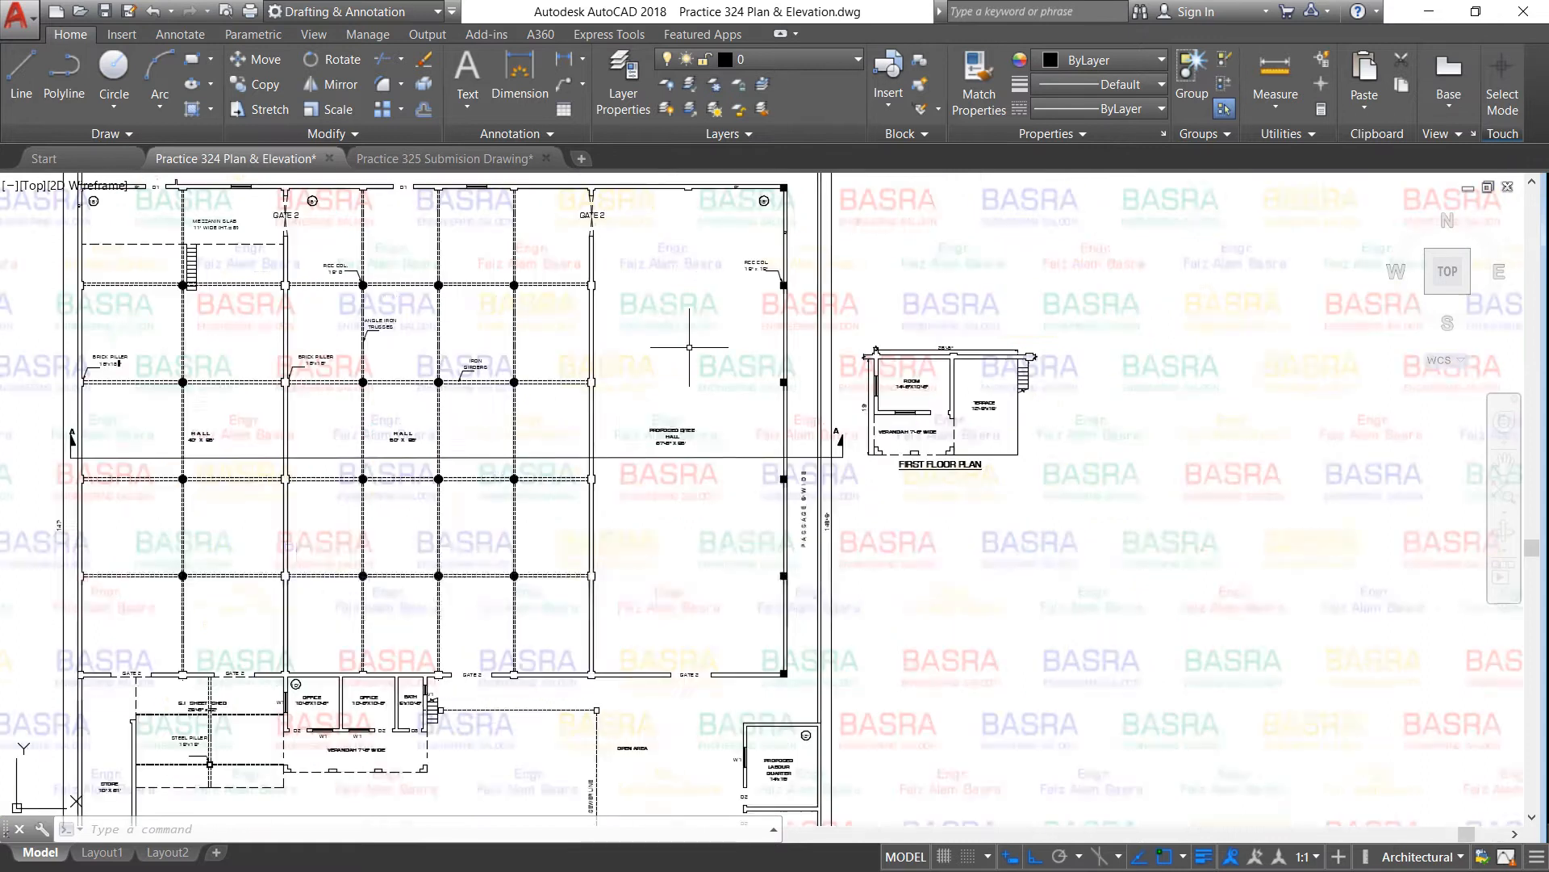
scroll(611, 360, "down", 2)
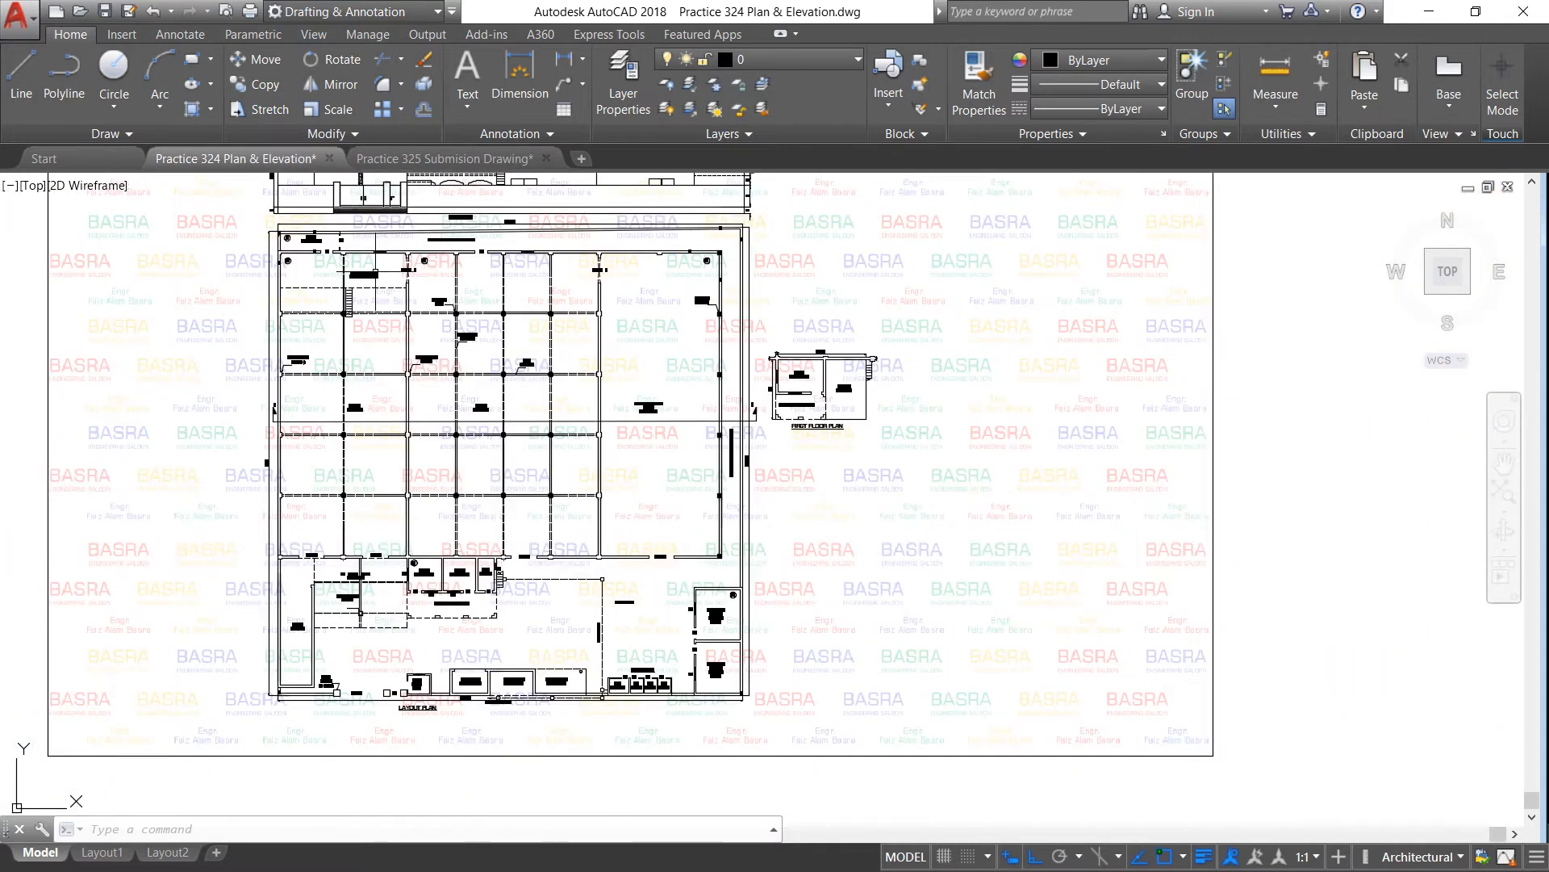
Examine the RCC column, brick pillar, angle iron truss and iron girder callouts in the halls
scroll(364, 247, "up", 3)
scroll(339, 225, "up", 1)
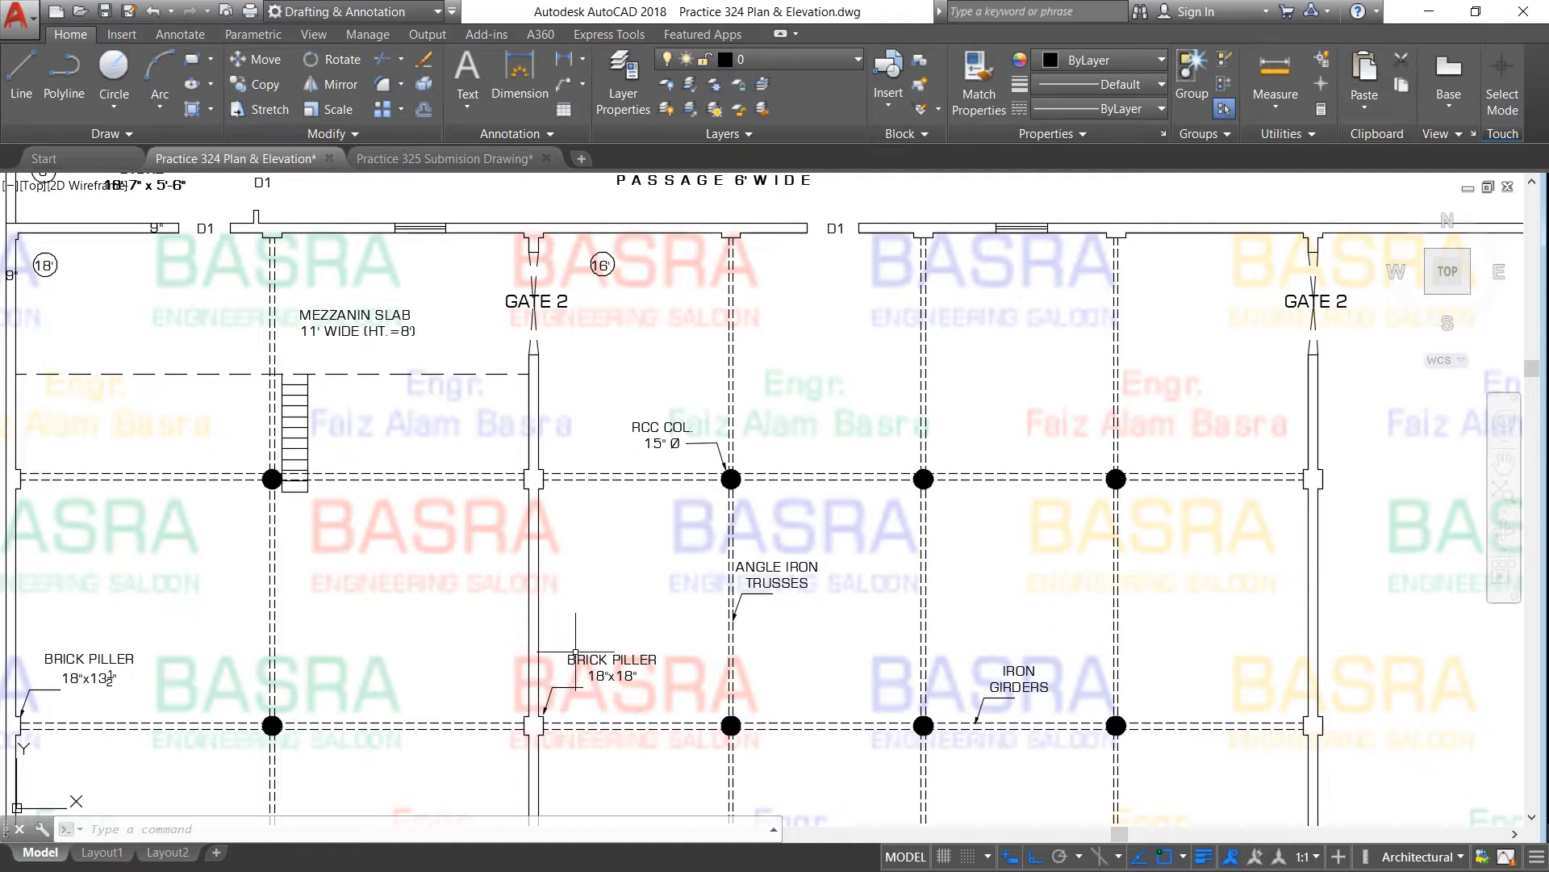
scroll(608, 488, "down", 2)
scroll(629, 638, "down", 1)
scroll(625, 708, "up", 3)
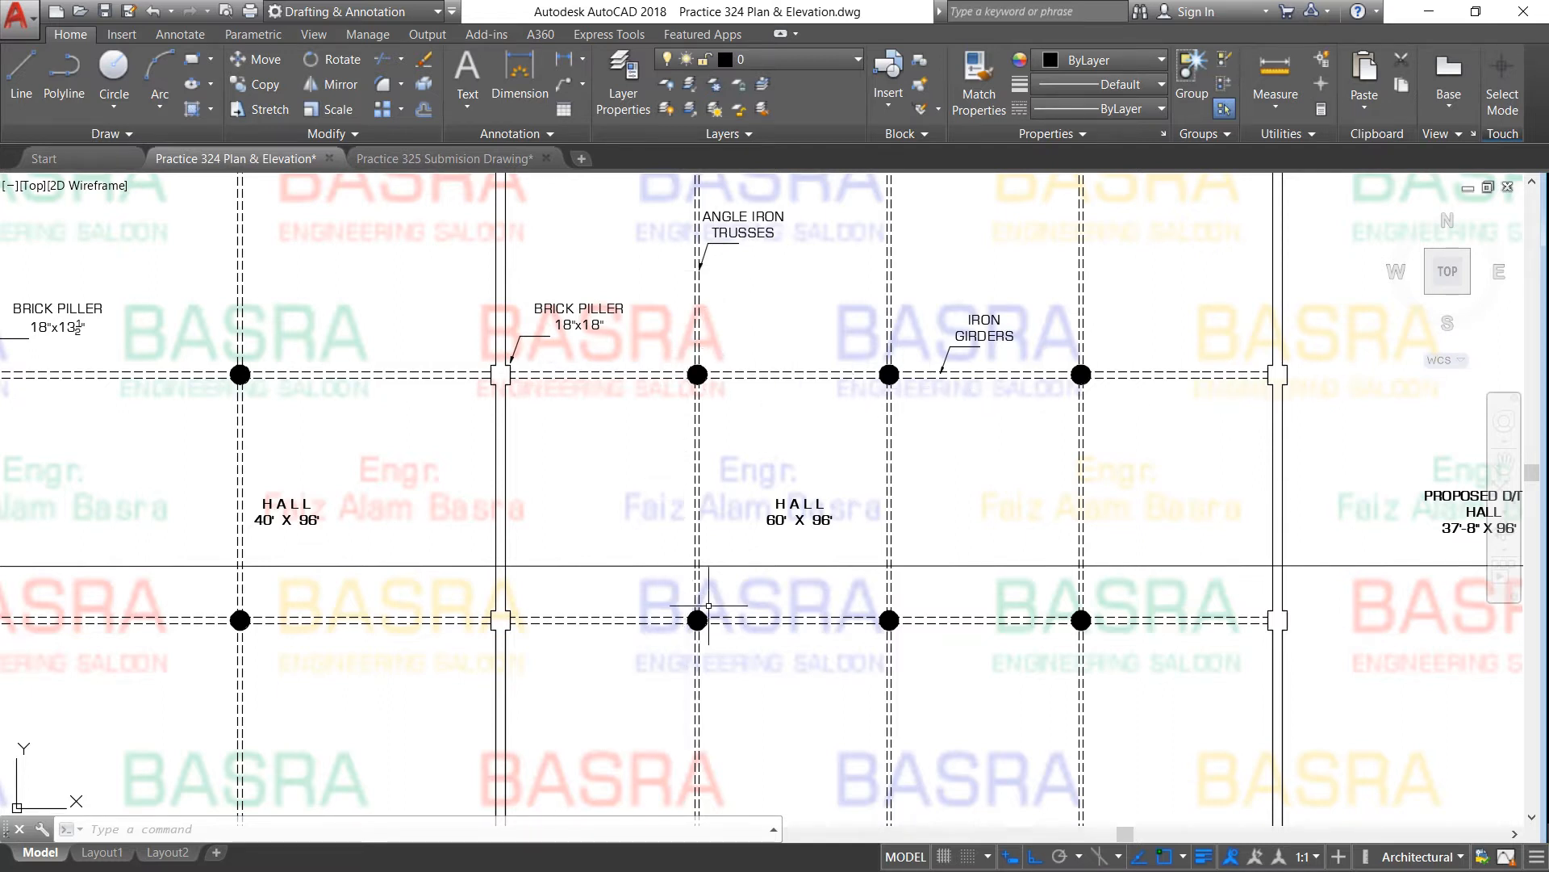
Examine the column and girder grid across the halls and the brick pillar sizes on the smaller hall's side walls
scroll(723, 599, "down", 4)
scroll(735, 600, "down", 2)
scroll(729, 679, "down", 2)
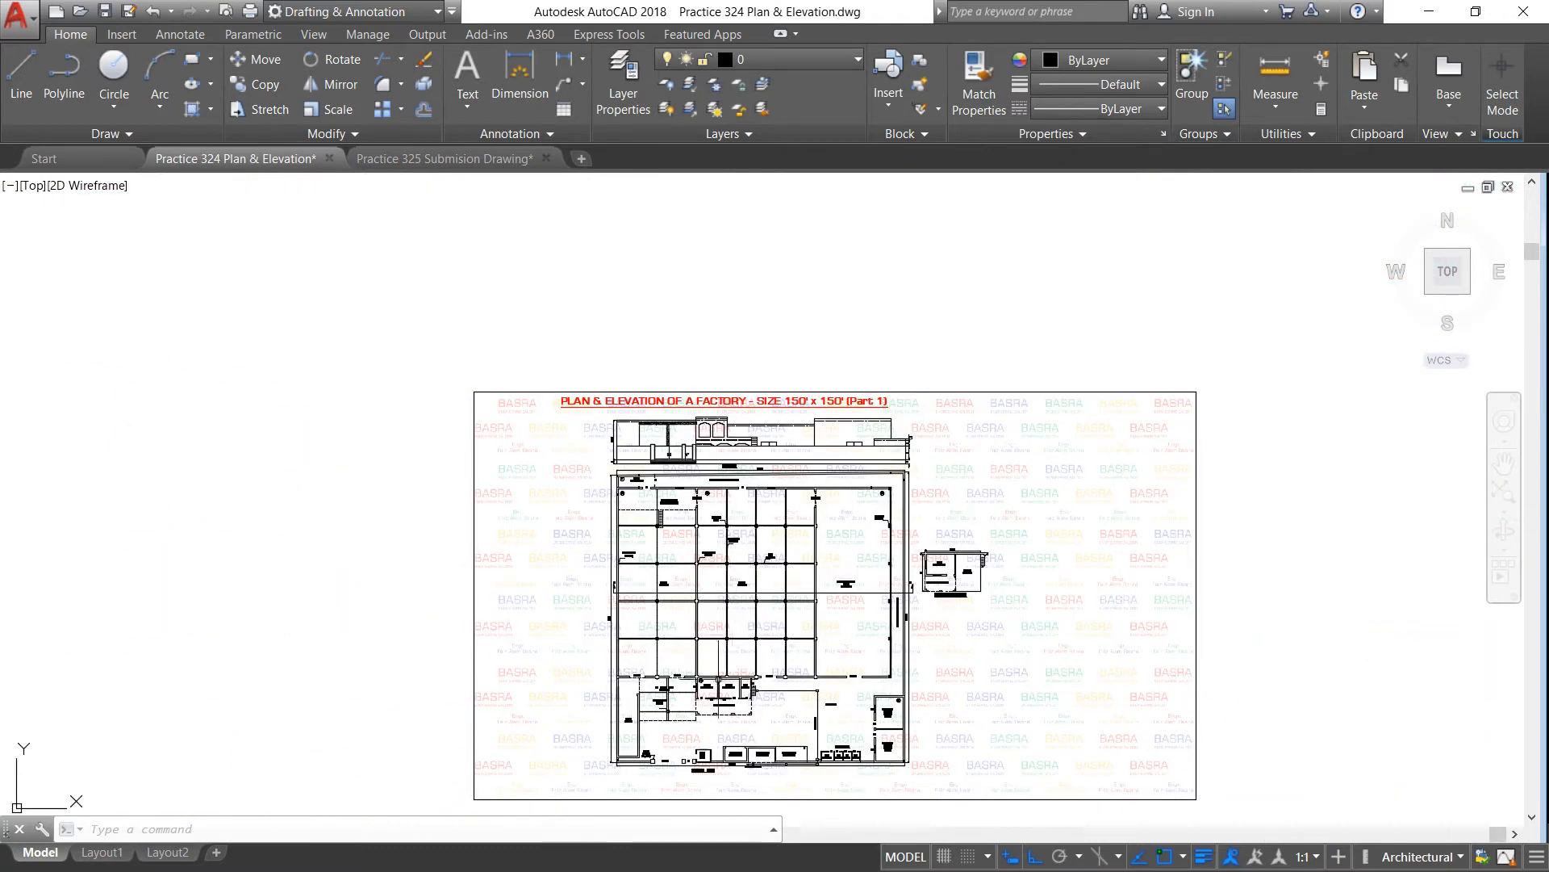
scroll(729, 679, "up", 4)
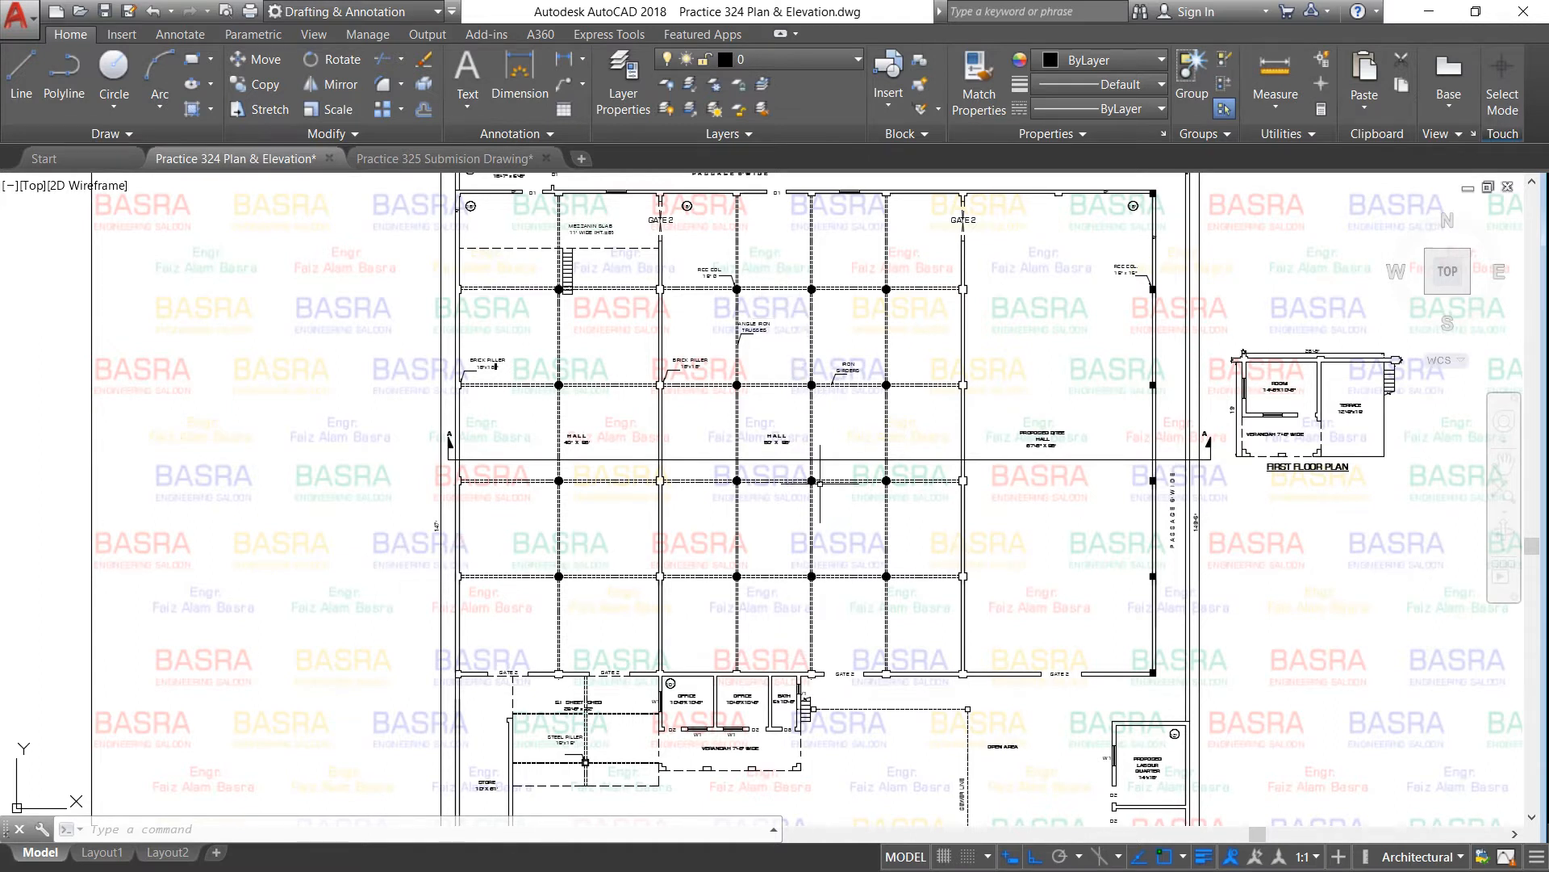
scroll(813, 472, "up", 2)
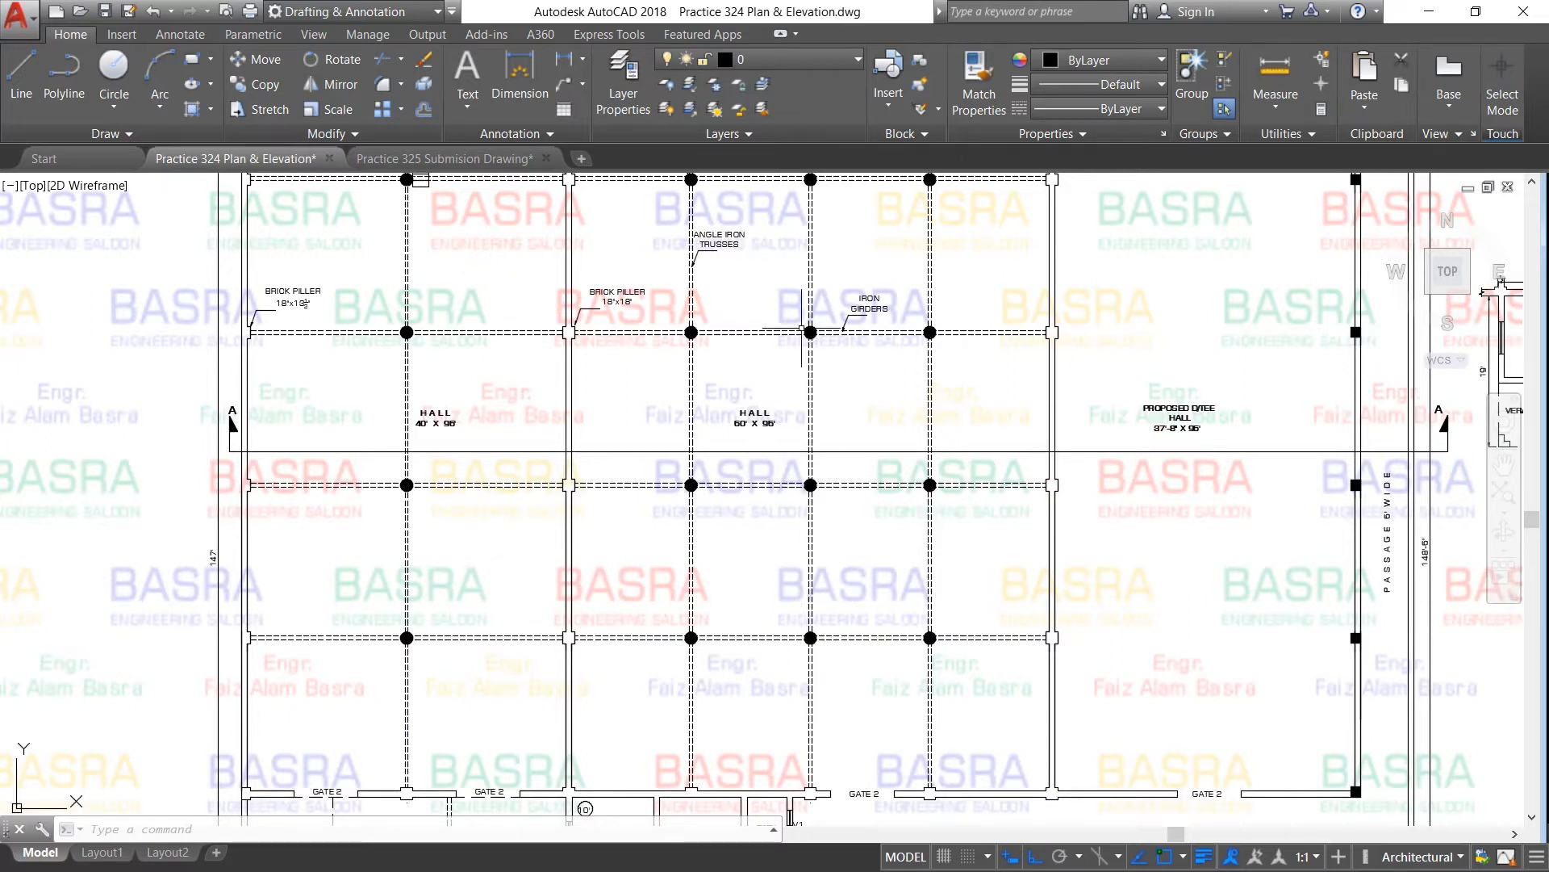
scroll(859, 389, "down", 2)
scroll(572, 370, "up", 2)
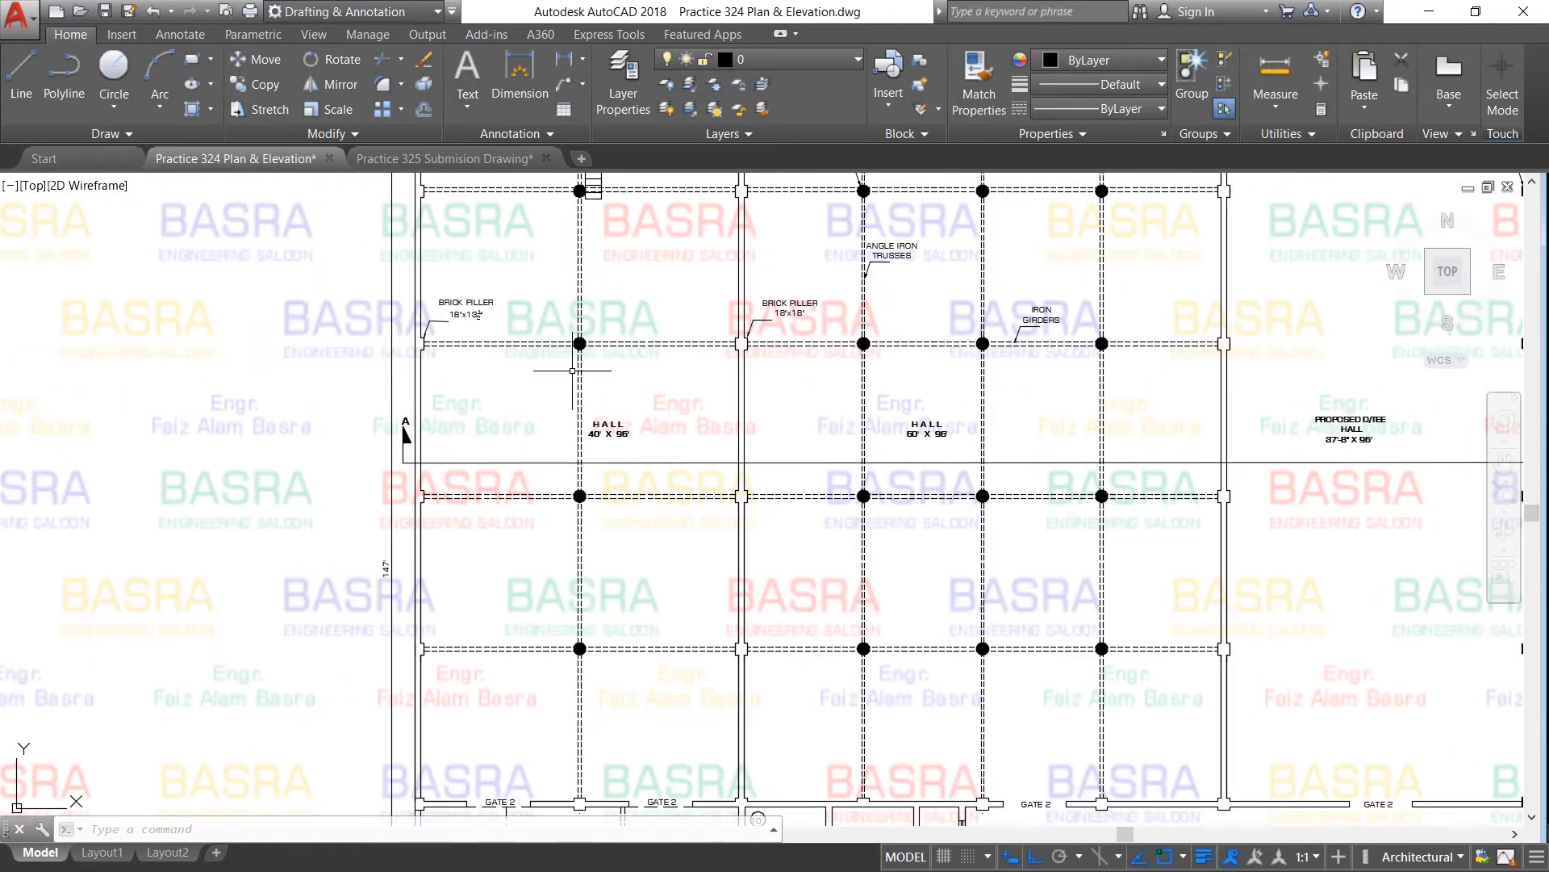
scroll(466, 320, "up", 3)
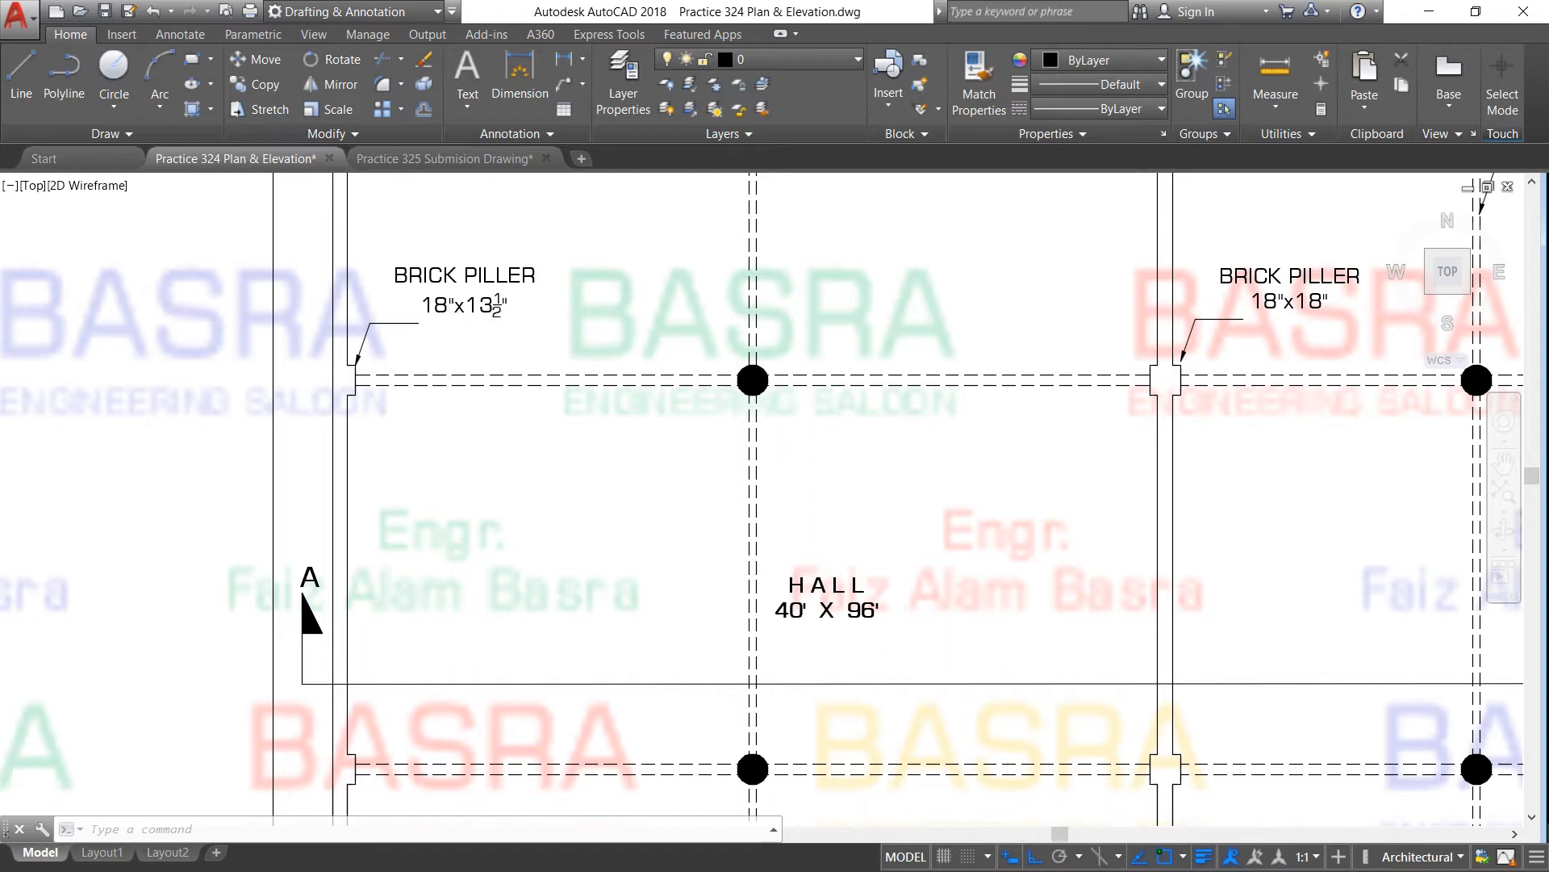
scroll(448, 340, "down", 3)
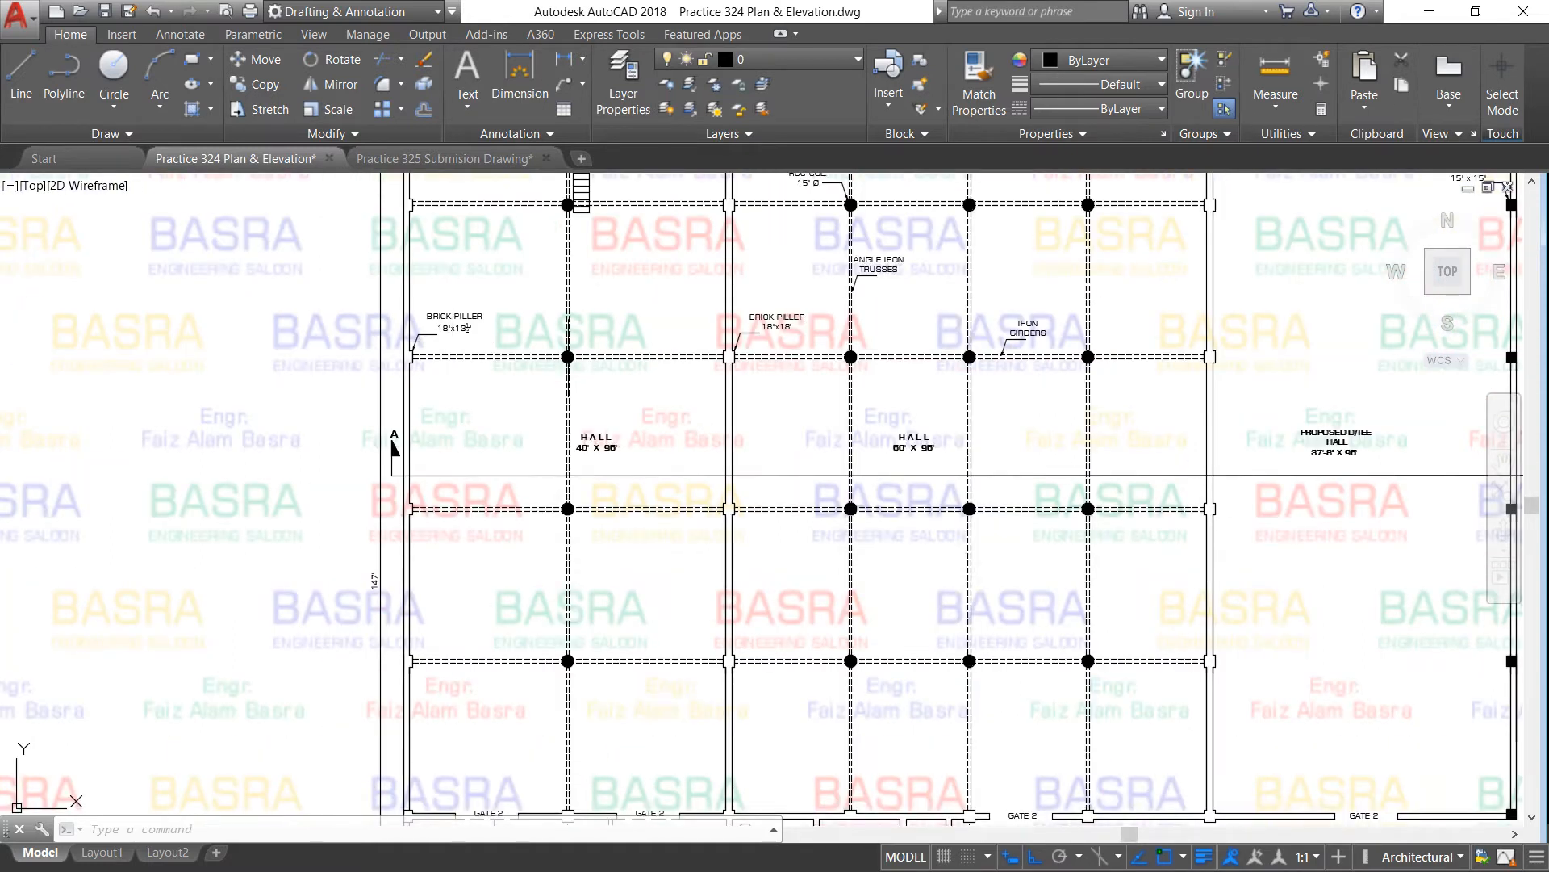
scroll(571, 327, "down", 2)
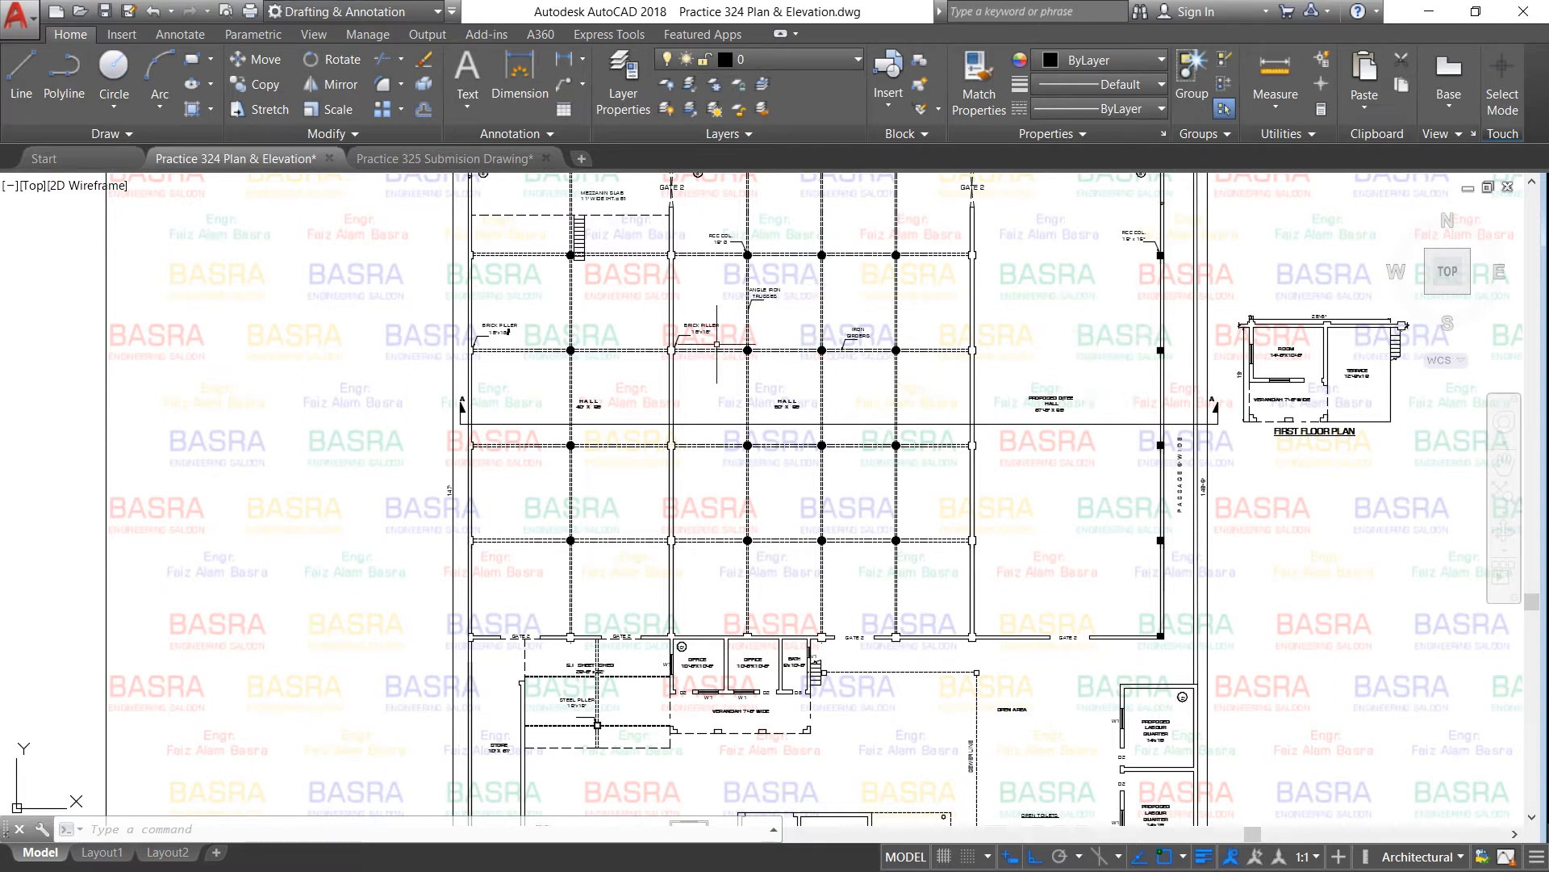
Examine the circled height marks, mezzanine slab, connecting Gate 2 openings and RCC columns along the rear of the three halls
scroll(691, 409, "down", 3)
scroll(622, 291, "up", 3)
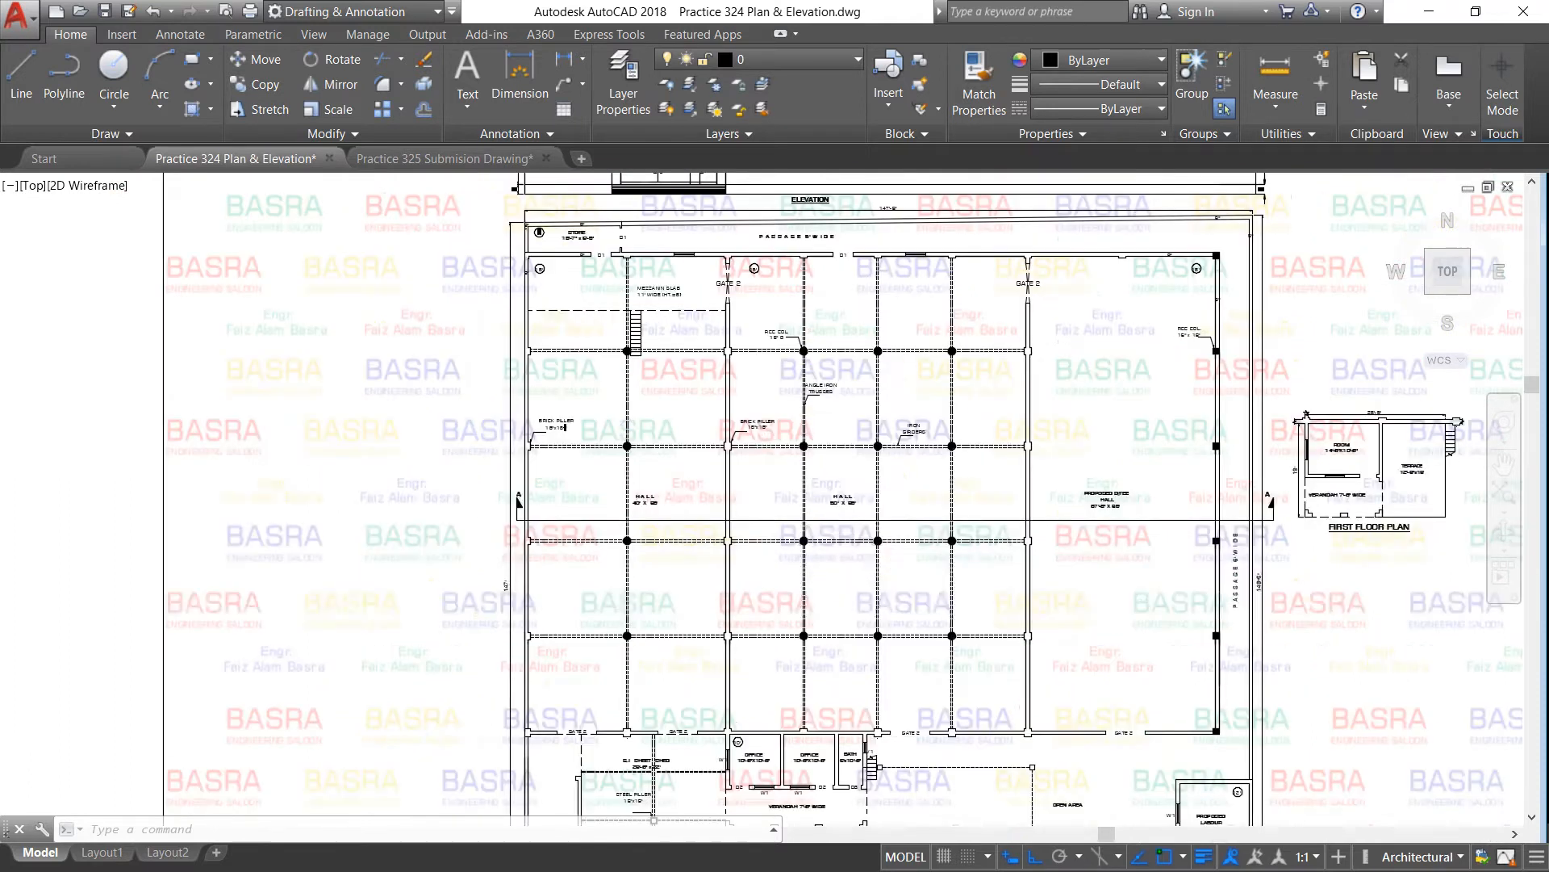
scroll(604, 267, "up", 4)
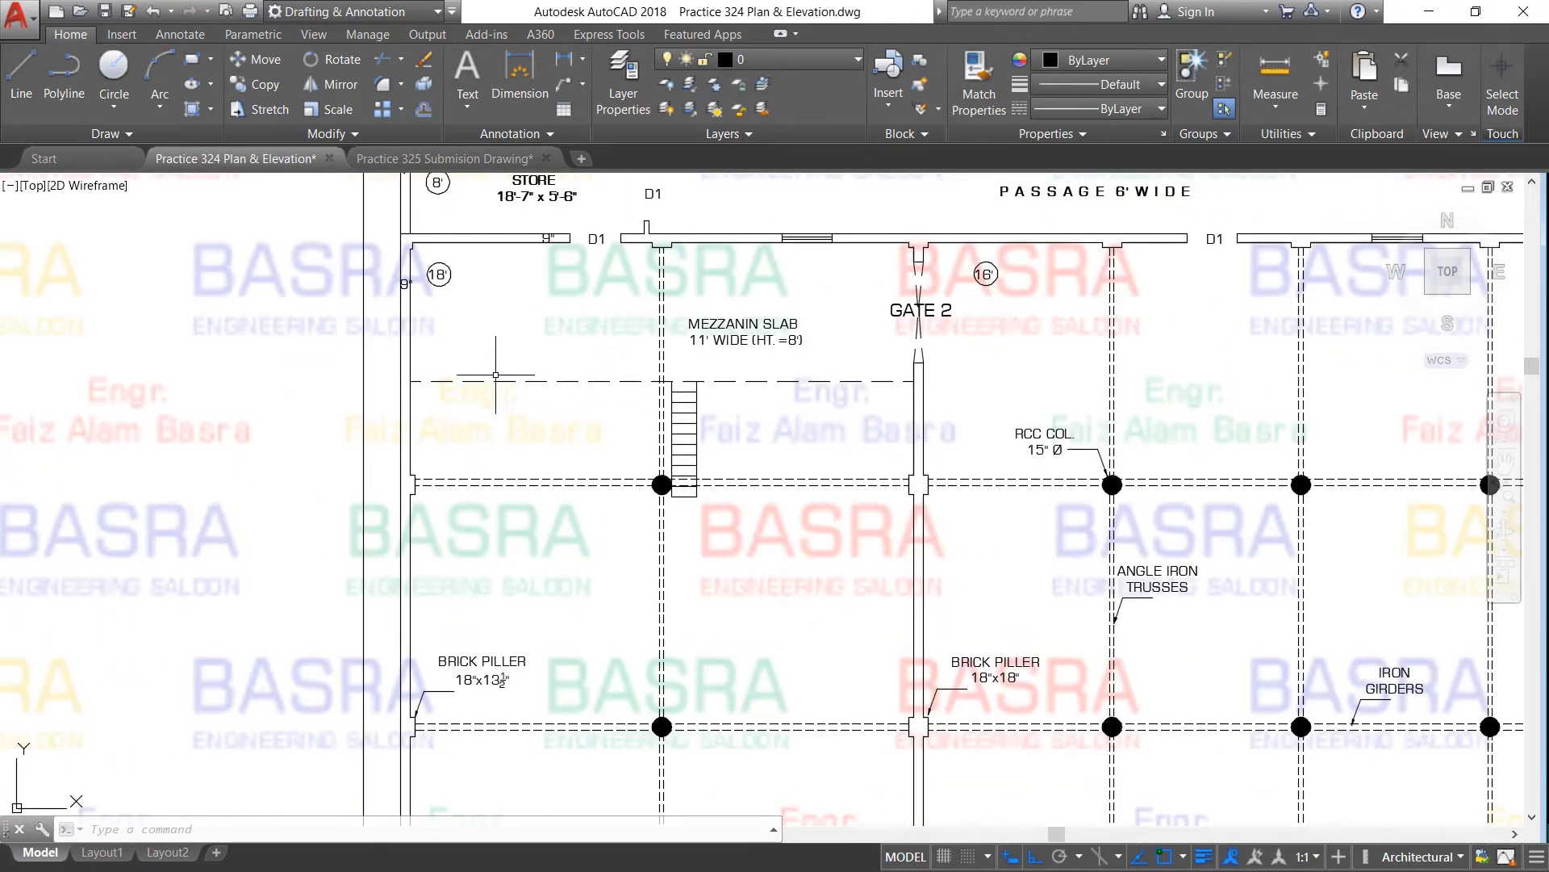
scroll(743, 340, "up", 2)
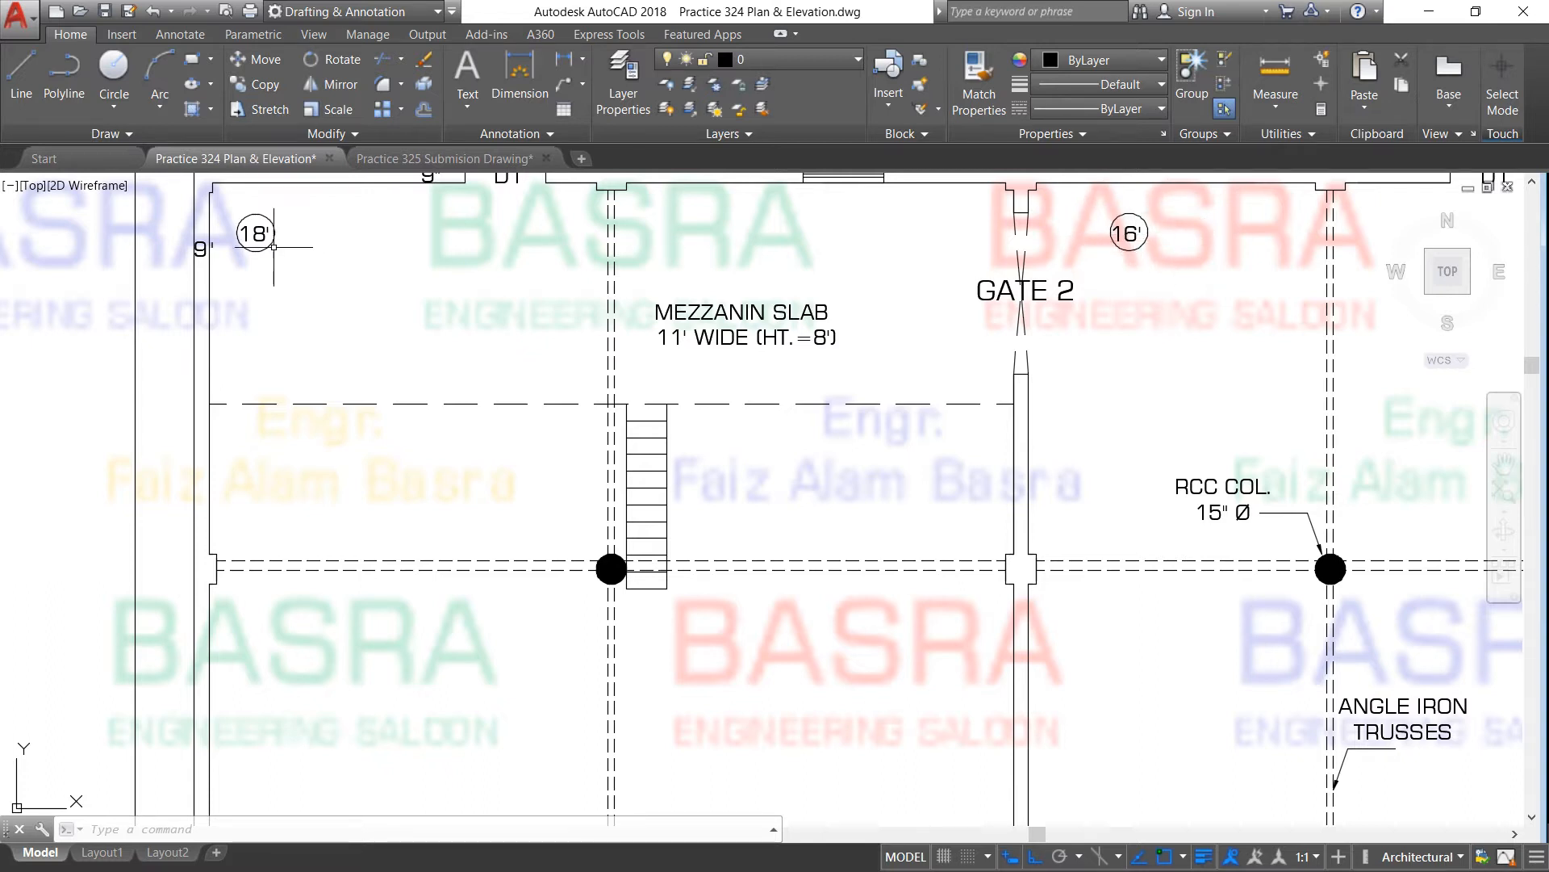
scroll(238, 258, "down", 4)
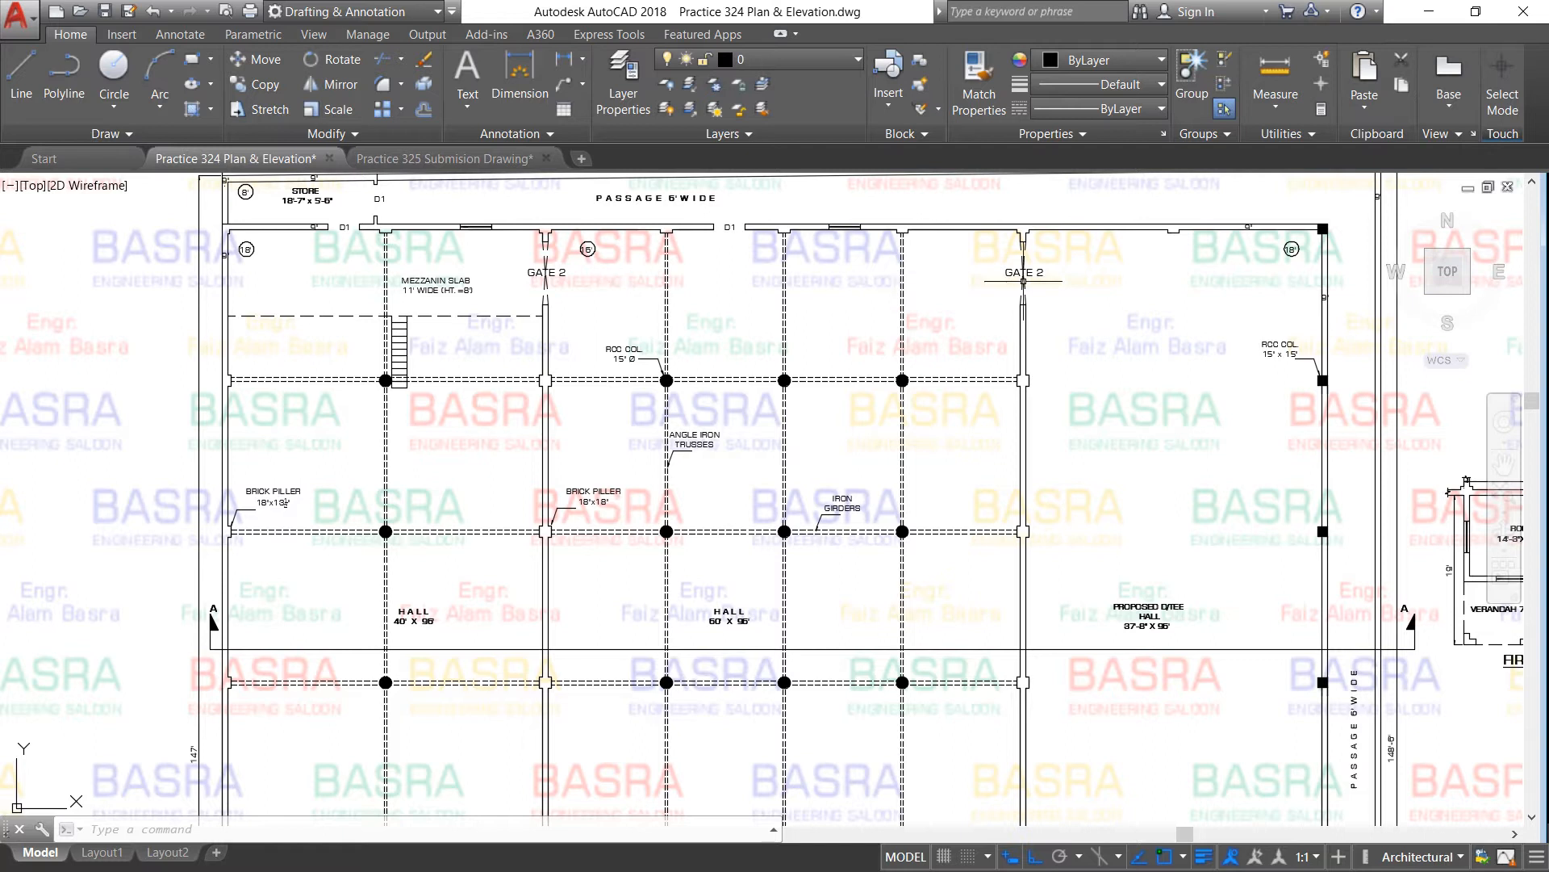
scroll(1264, 251, "up", 2)
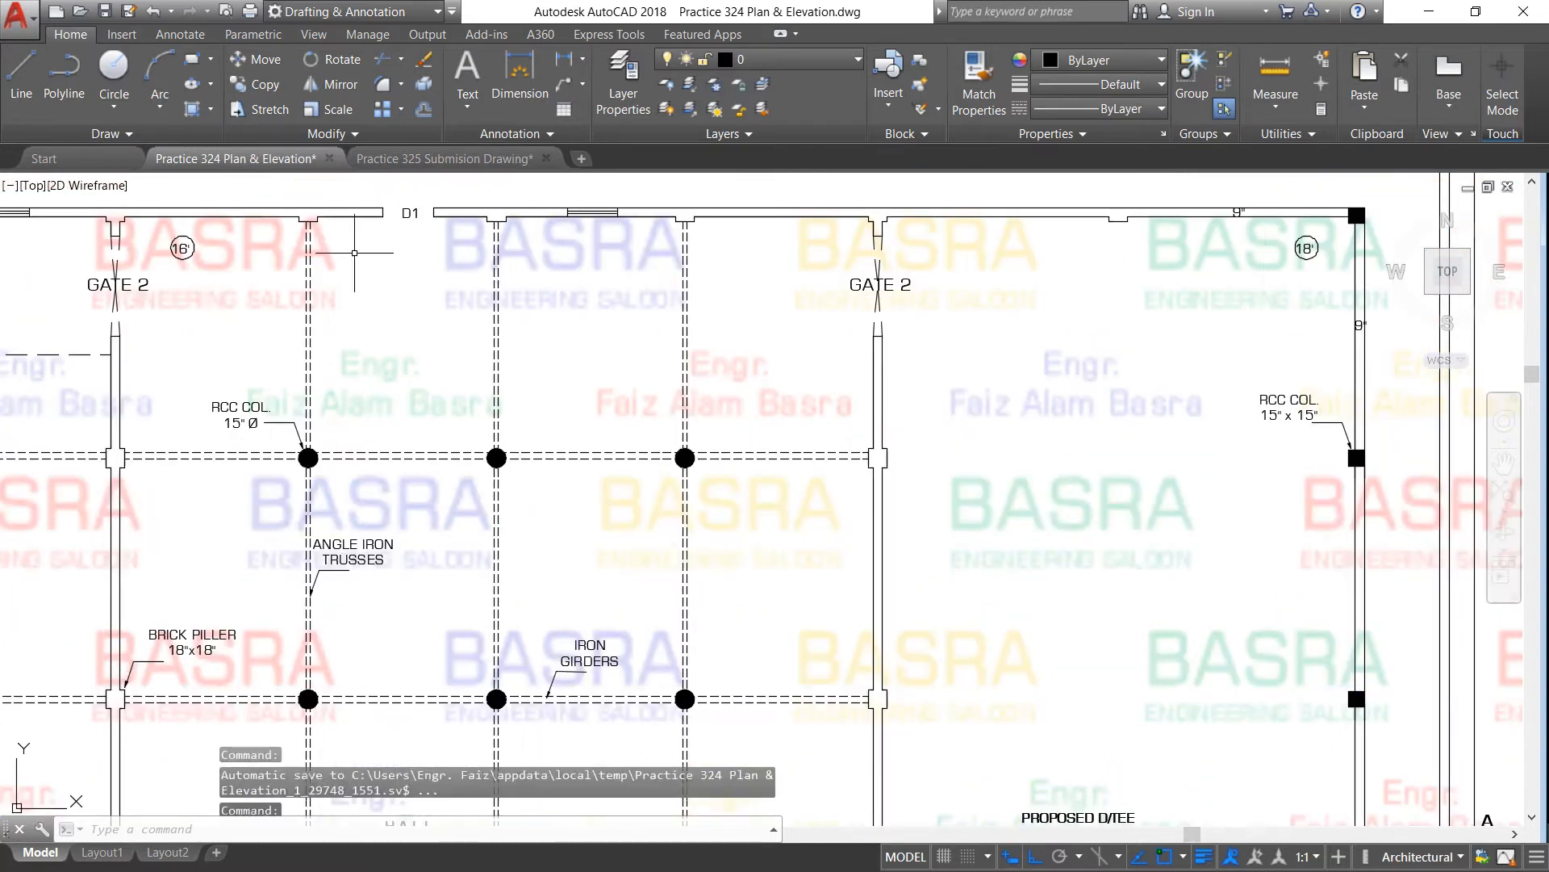
scroll(502, 313, "down", 1)
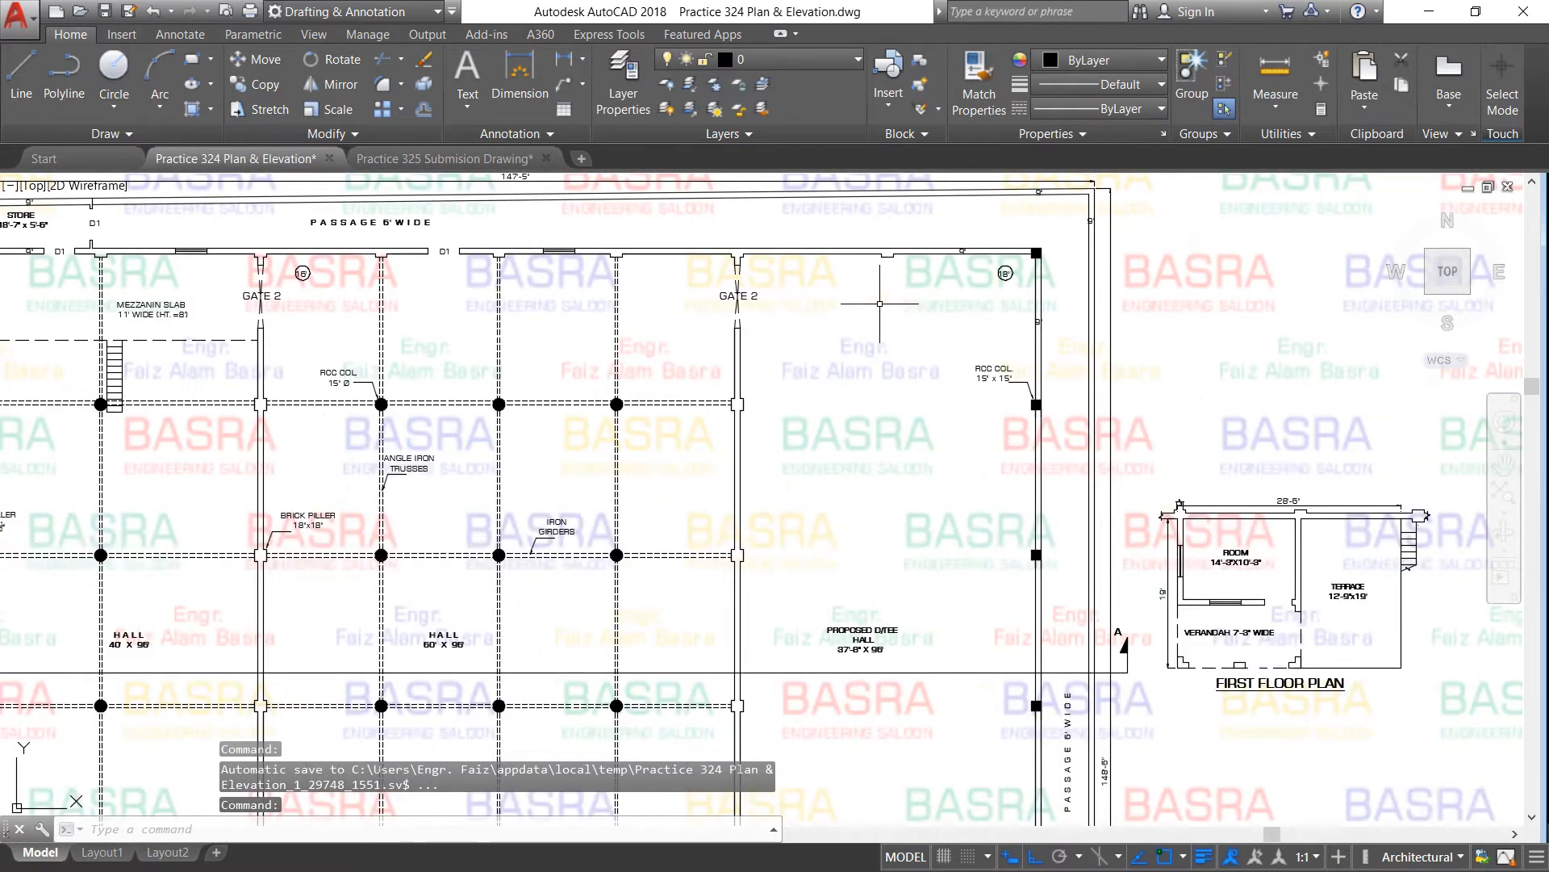
scroll(979, 284, "down", 2)
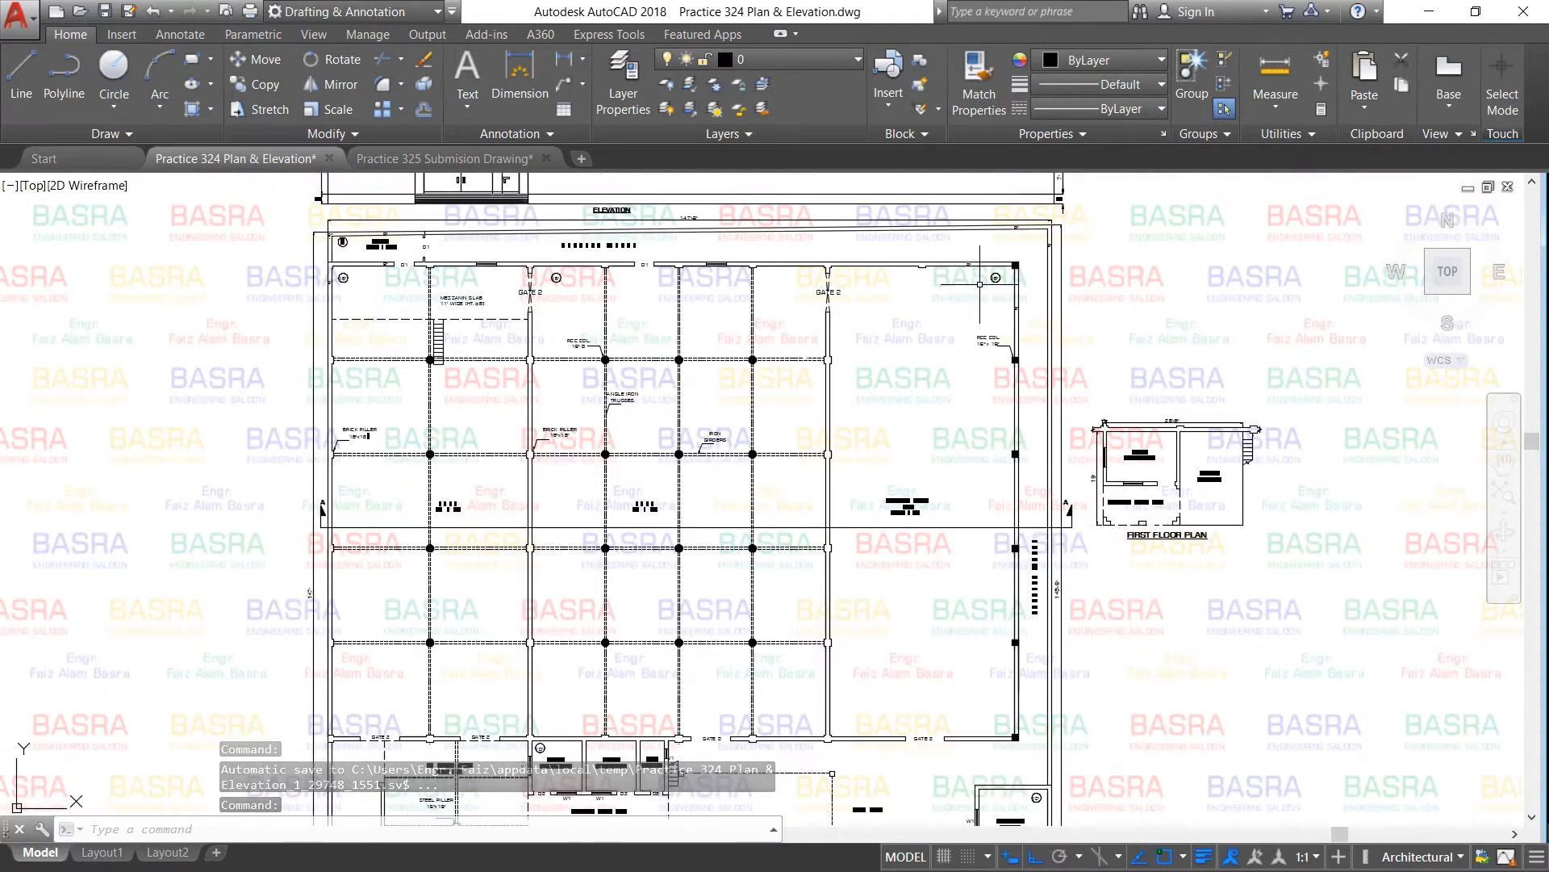
scroll(979, 284, "down", 2)
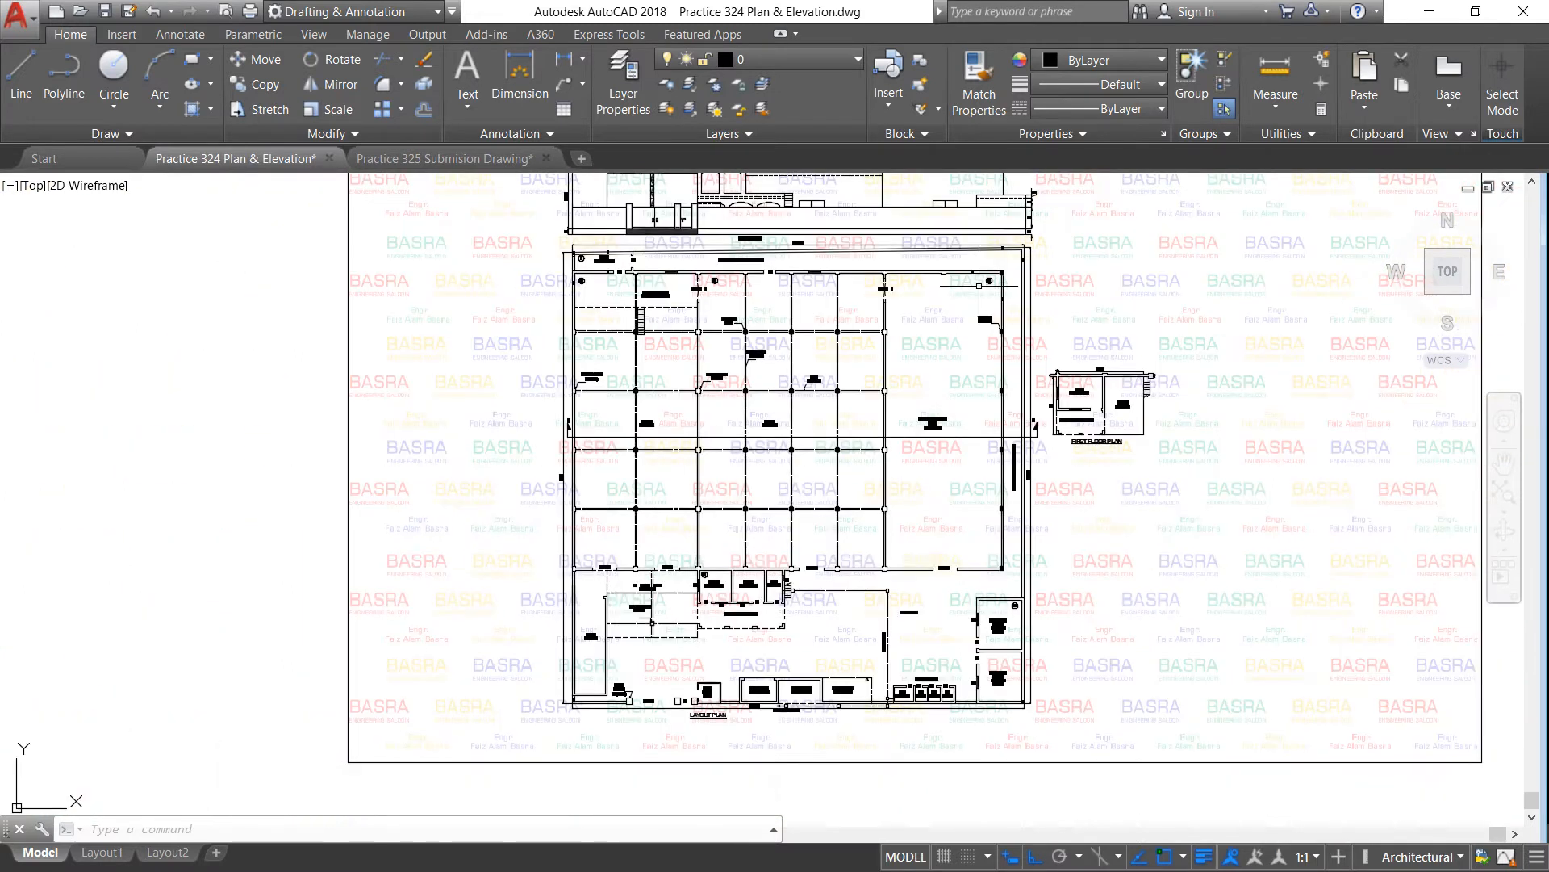
Examine the front area's G.I. sheet shed, steel pillar, two offices, bath and verandah, including their sizes, doors and windows
scroll(742, 666, "up", 4)
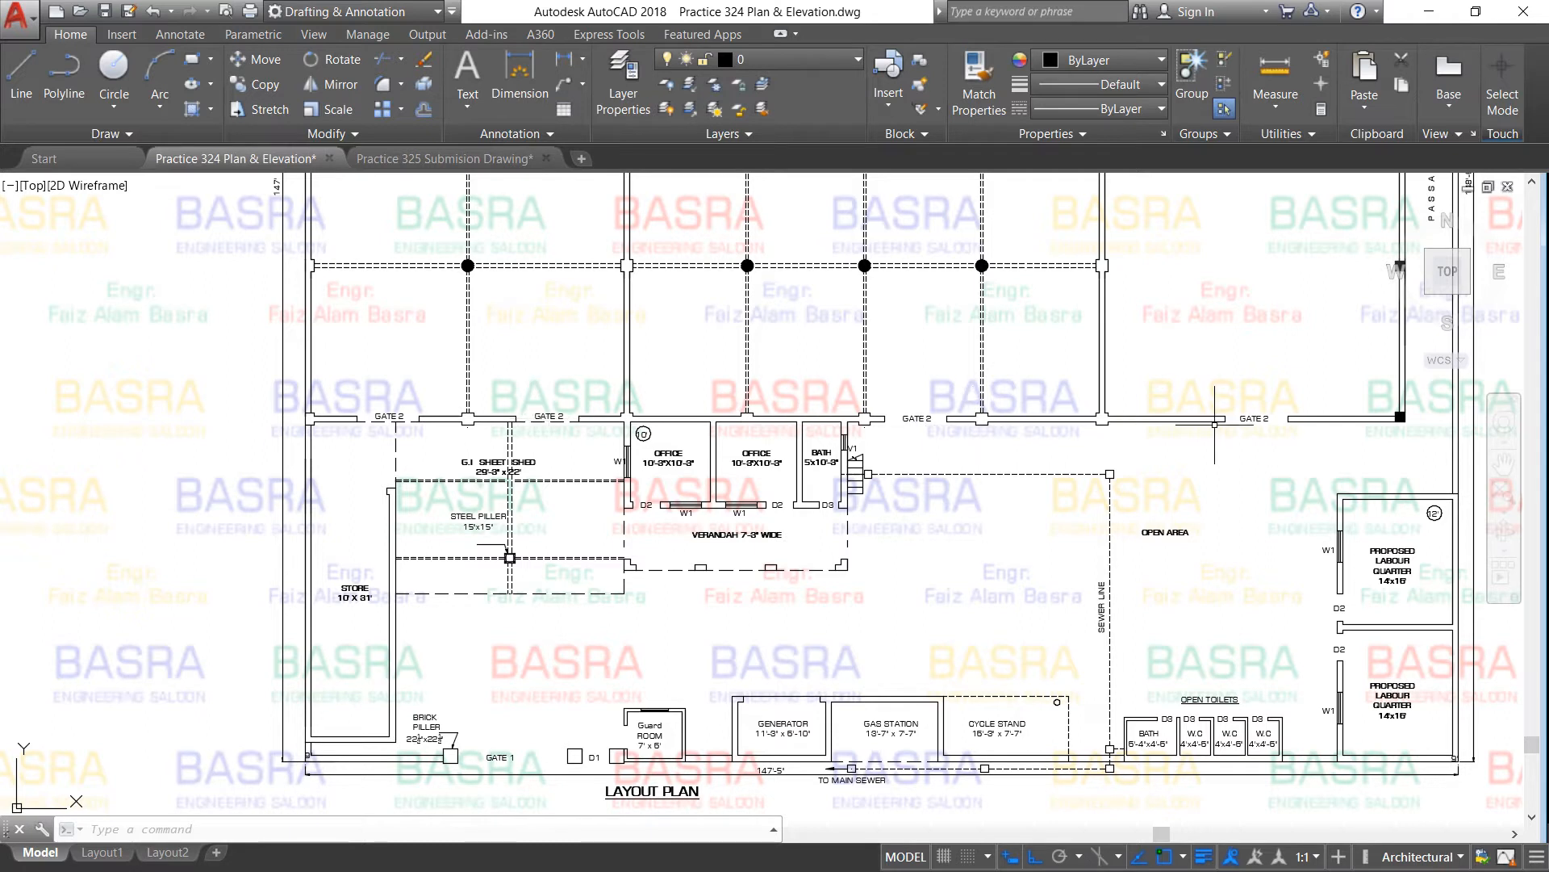
scroll(630, 486, "up", 2)
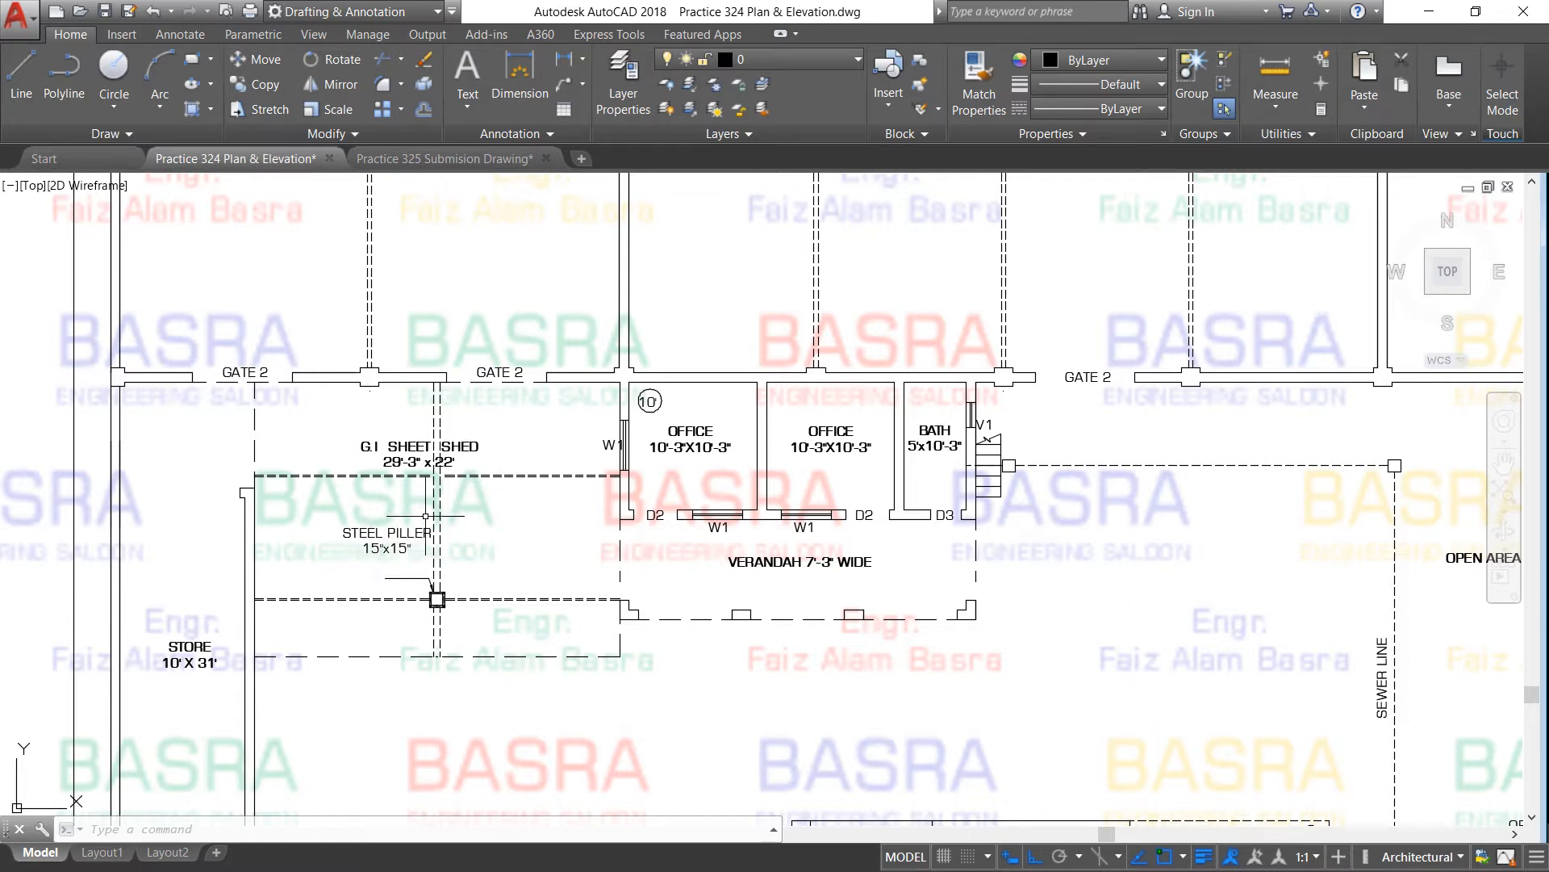
scroll(394, 463, "up", 2)
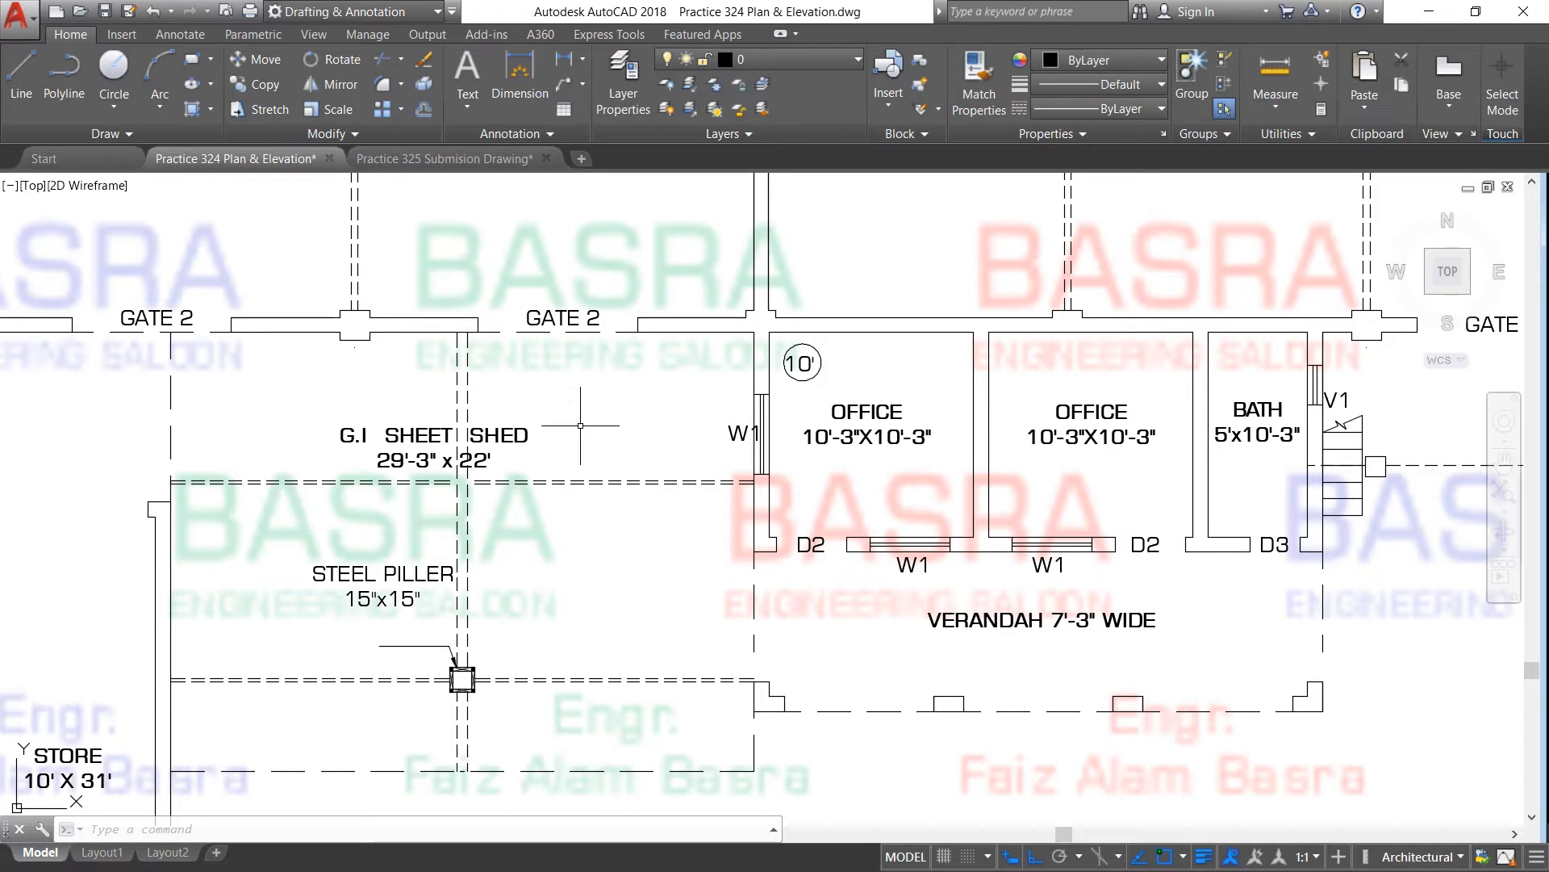
scroll(593, 476, "down", 6)
scroll(876, 439, "up", 4)
scroll(879, 454, "up", 2)
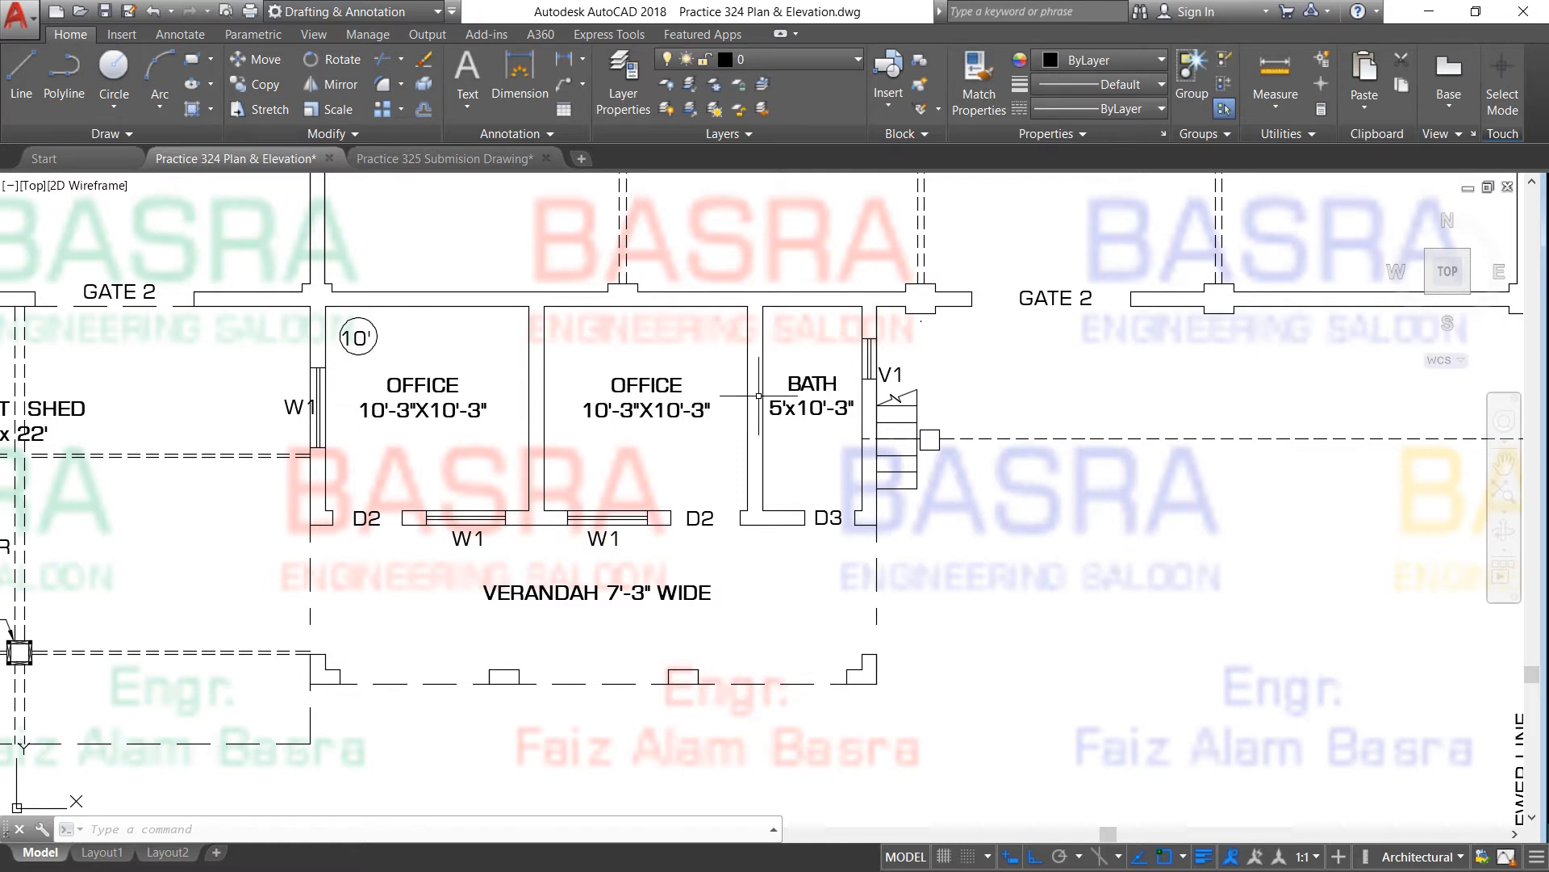
Examine the front corner store, the boundary wall thickness beside it and the brick pillar at Gate 1
scroll(759, 395, "down", 2)
scroll(766, 396, "down", 5)
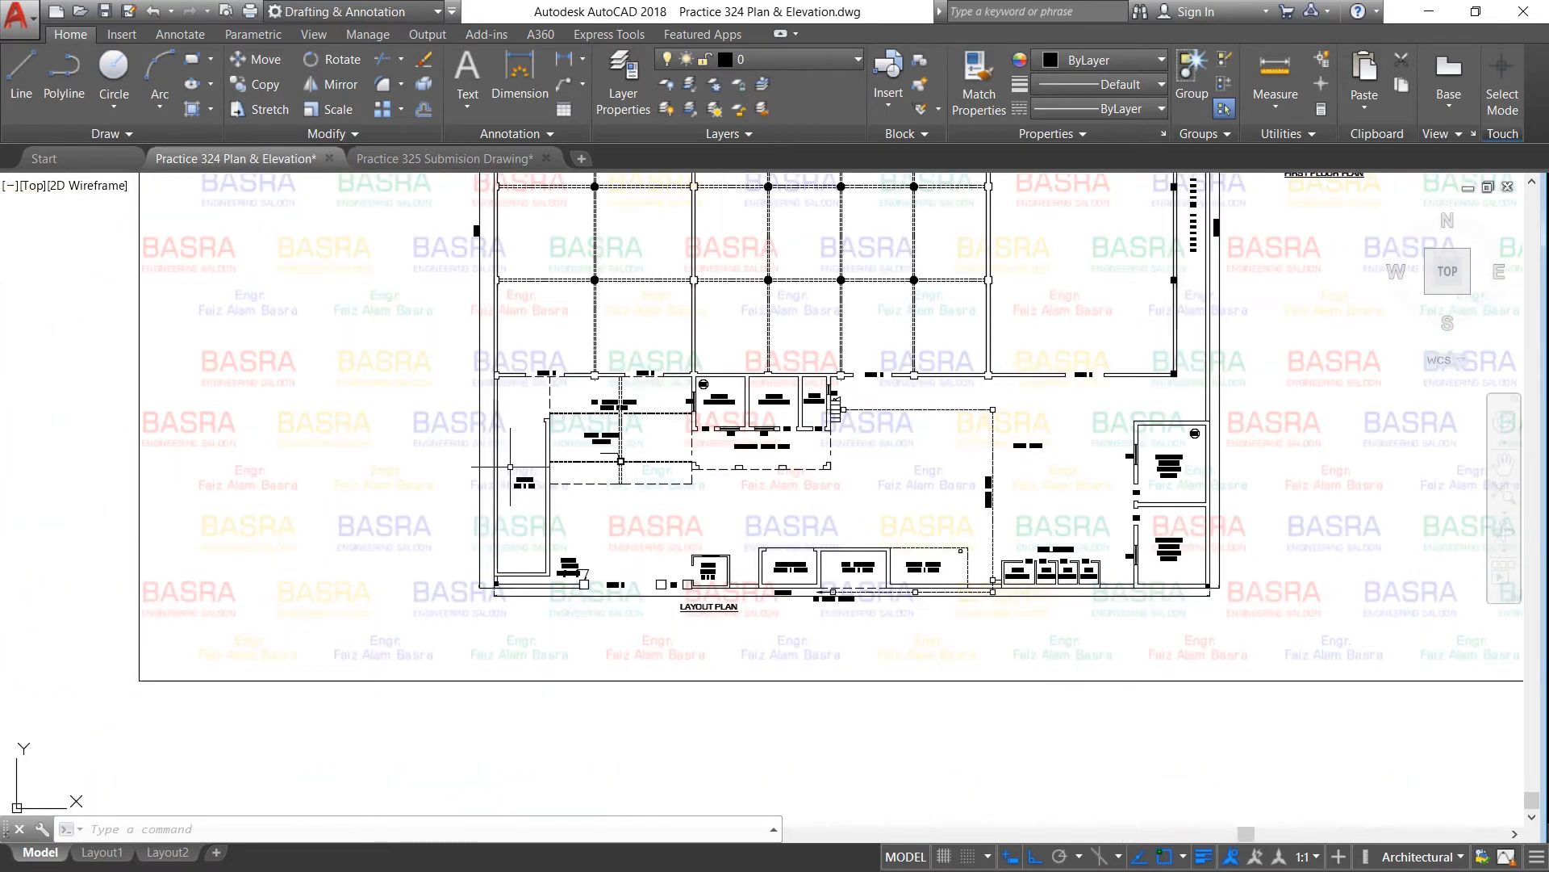
scroll(529, 468, "up", 5)
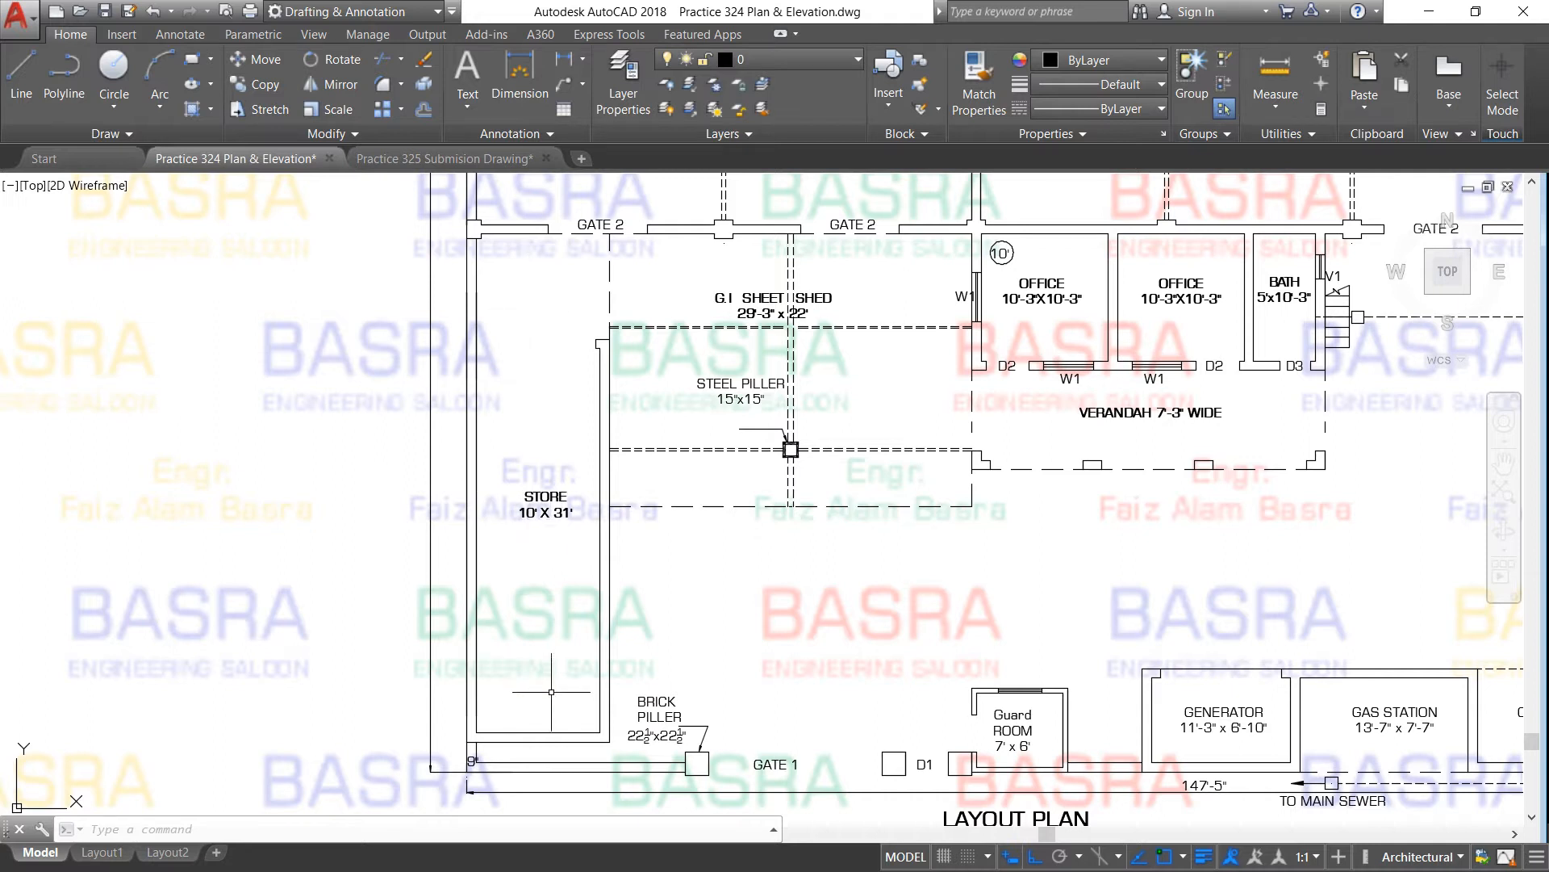
scroll(470, 602, "down", 2)
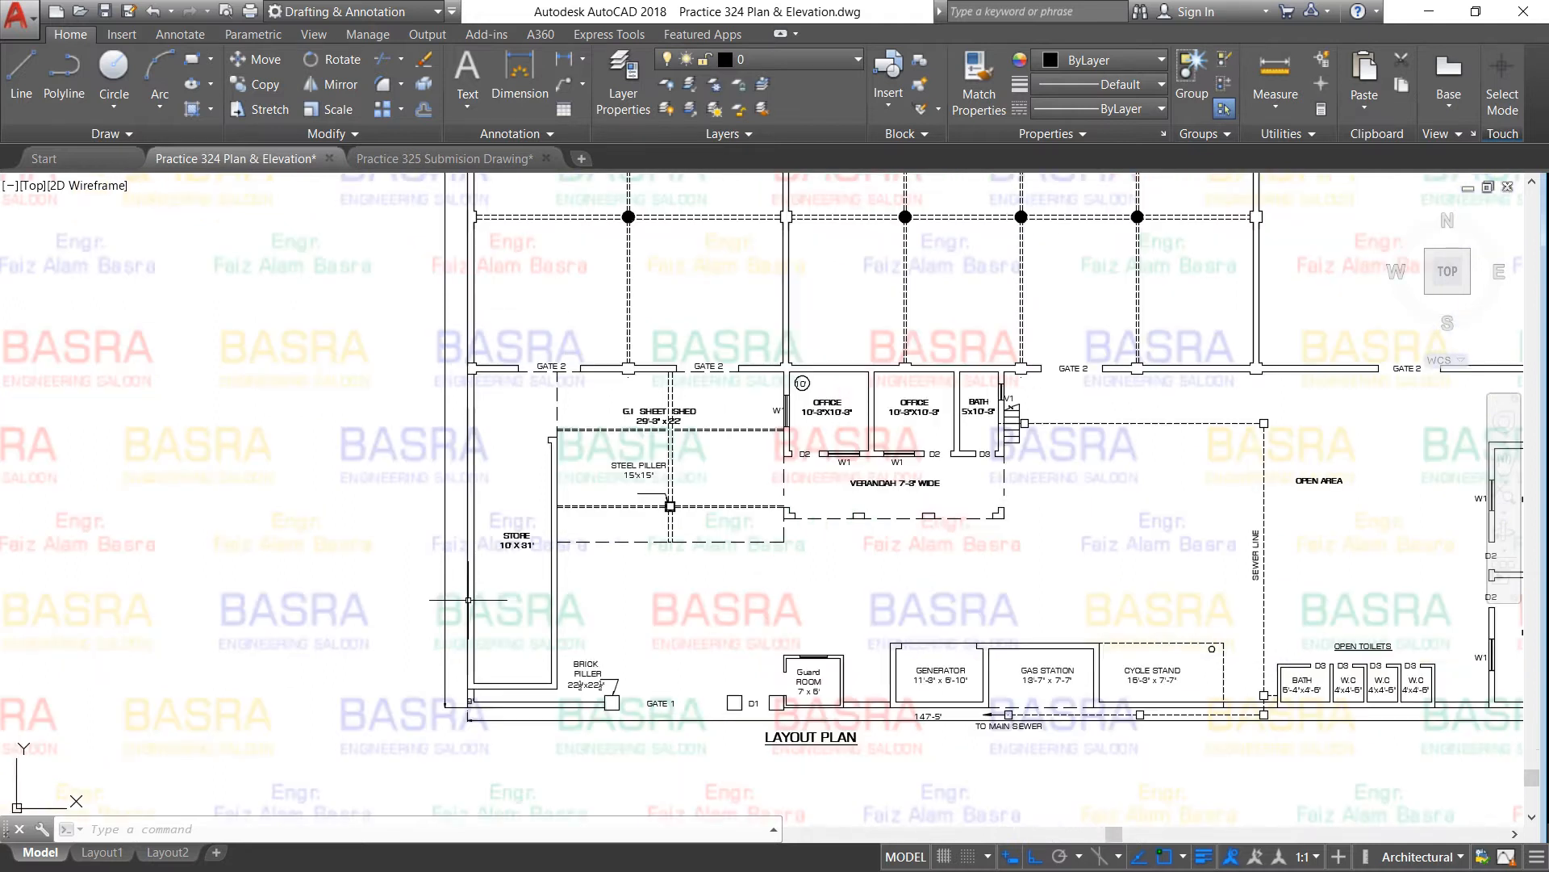
scroll(651, 739, "up", 4)
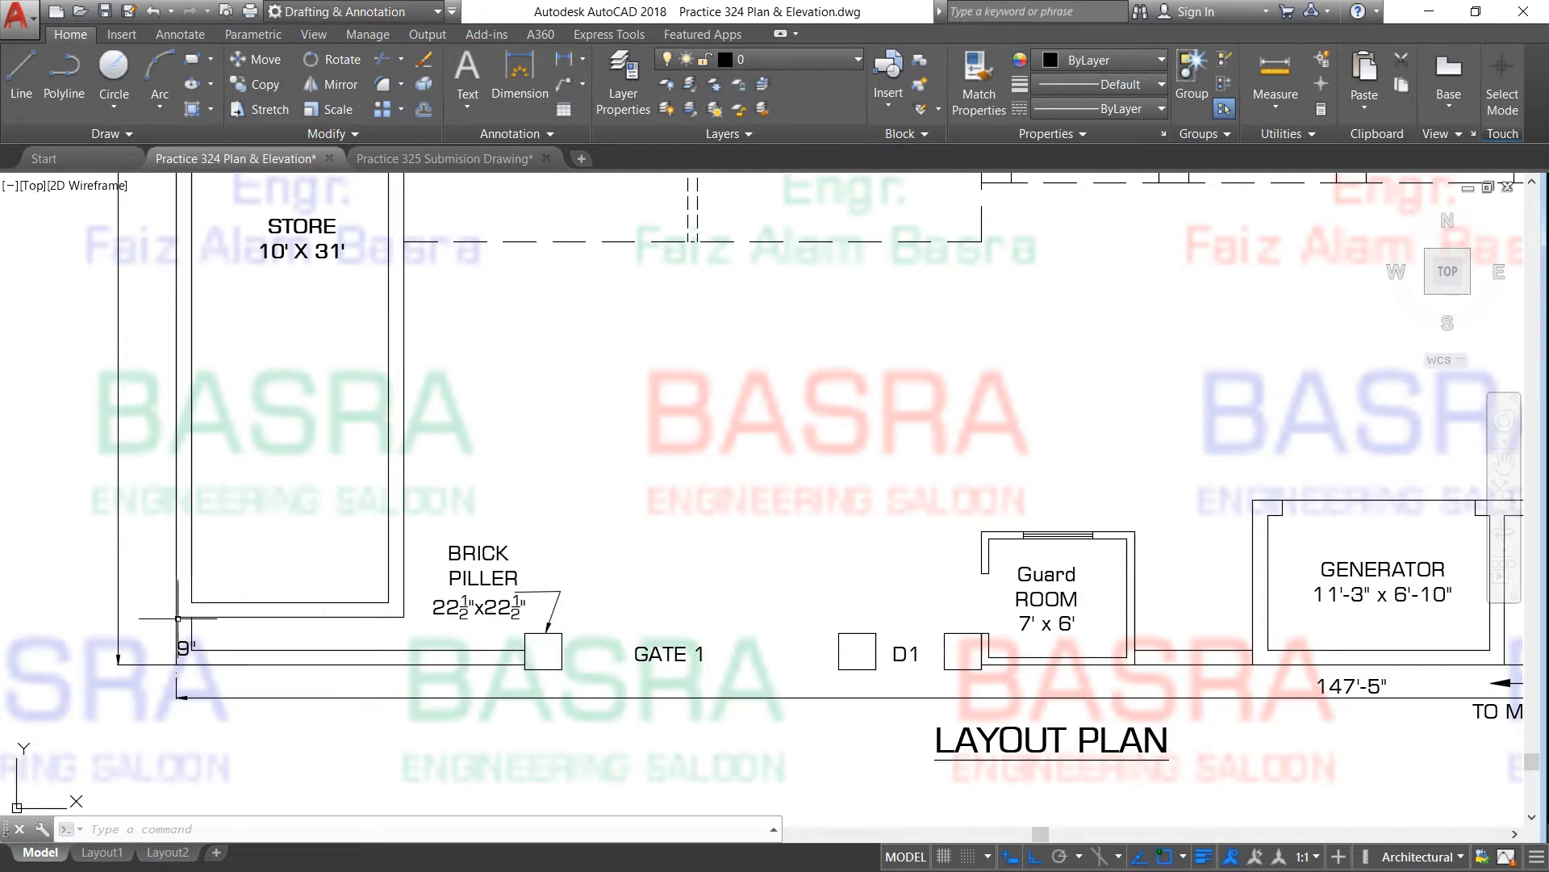
scroll(397, 657, "down", 2)
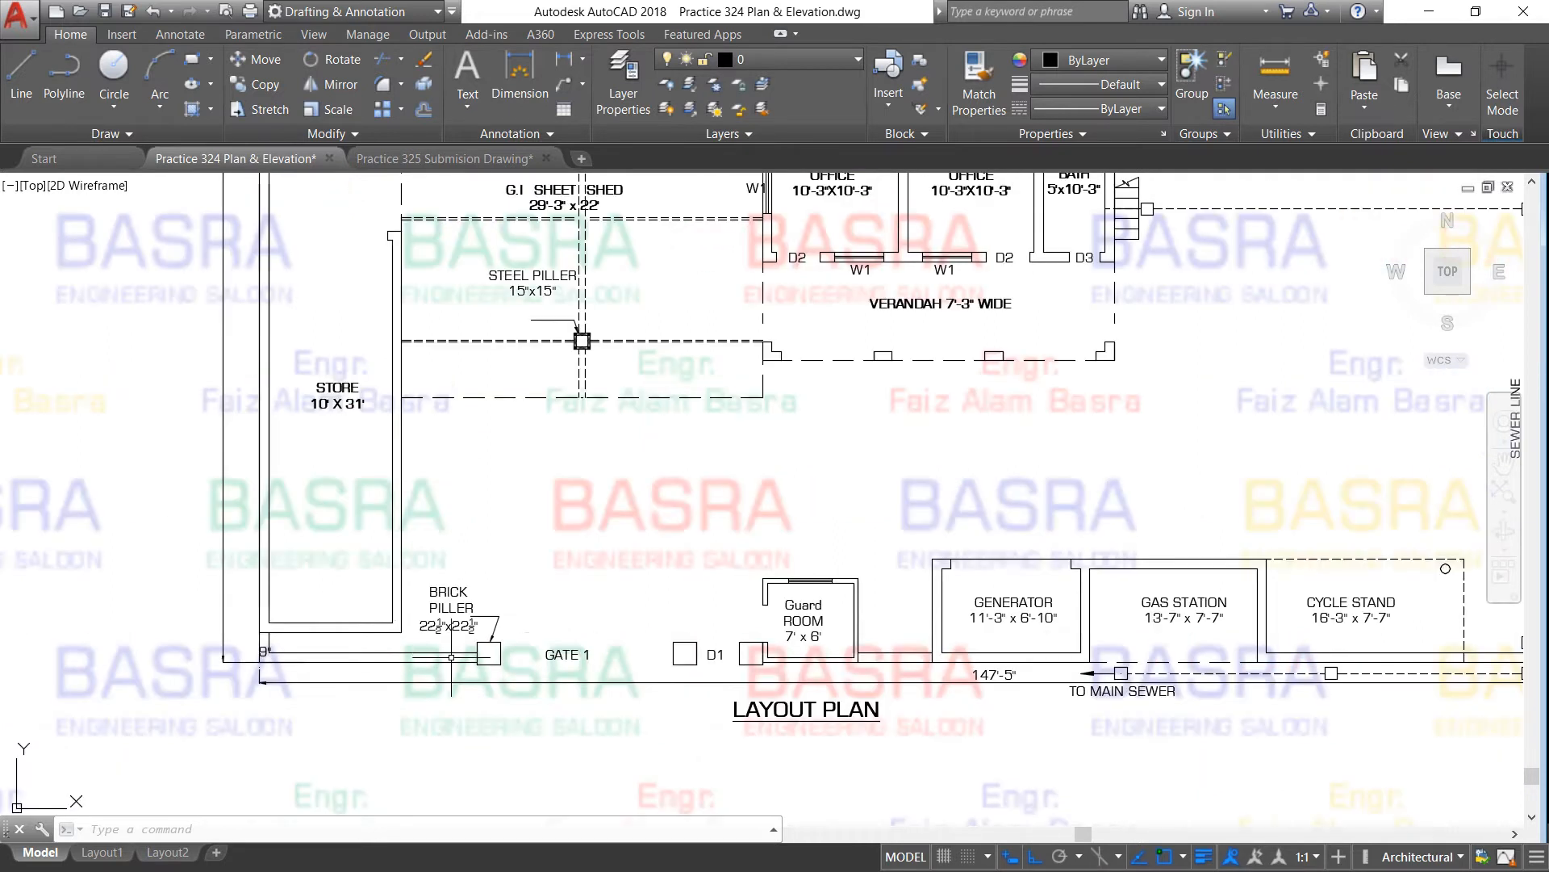
Examine the guard room beside door D1 and the generator, gas station and cycle stand along the front boundary
scroll(864, 626, "up", 4)
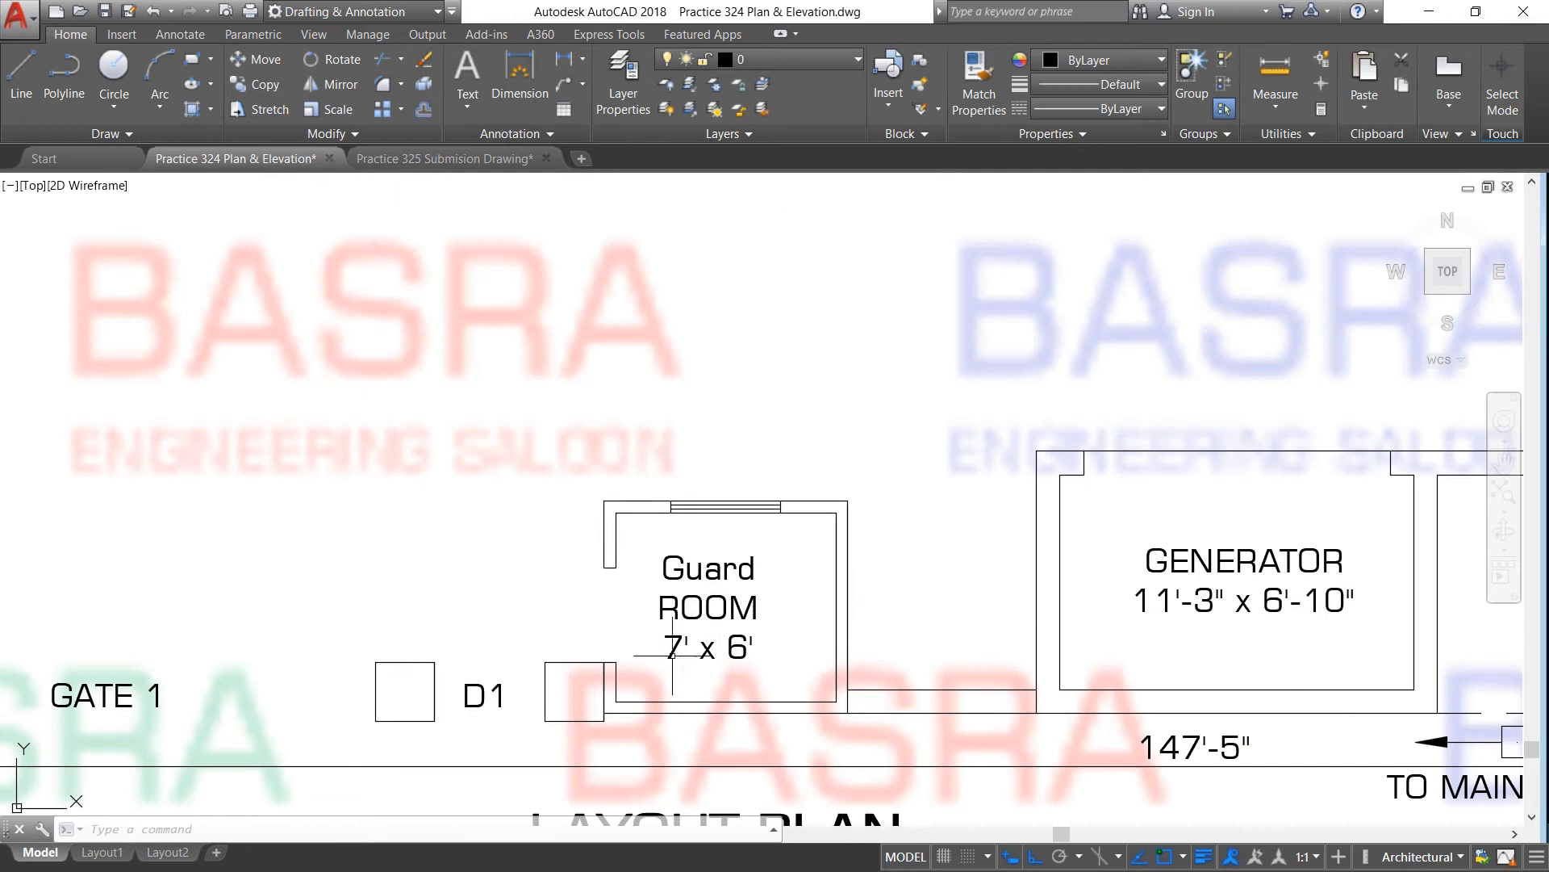
scroll(738, 655, "down", 4)
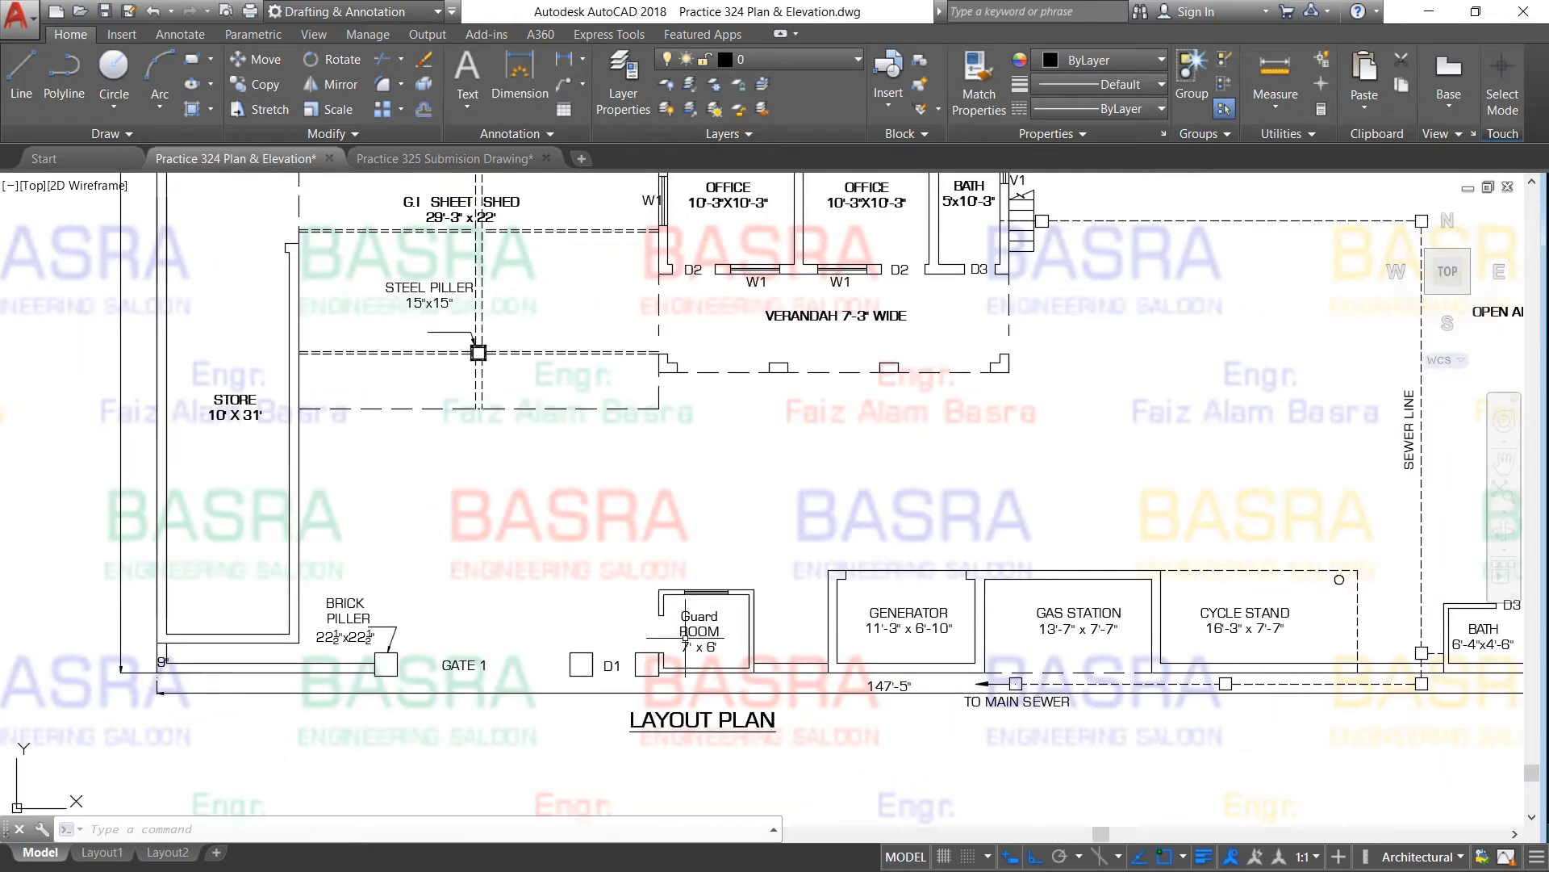
scroll(952, 617, "up", 2)
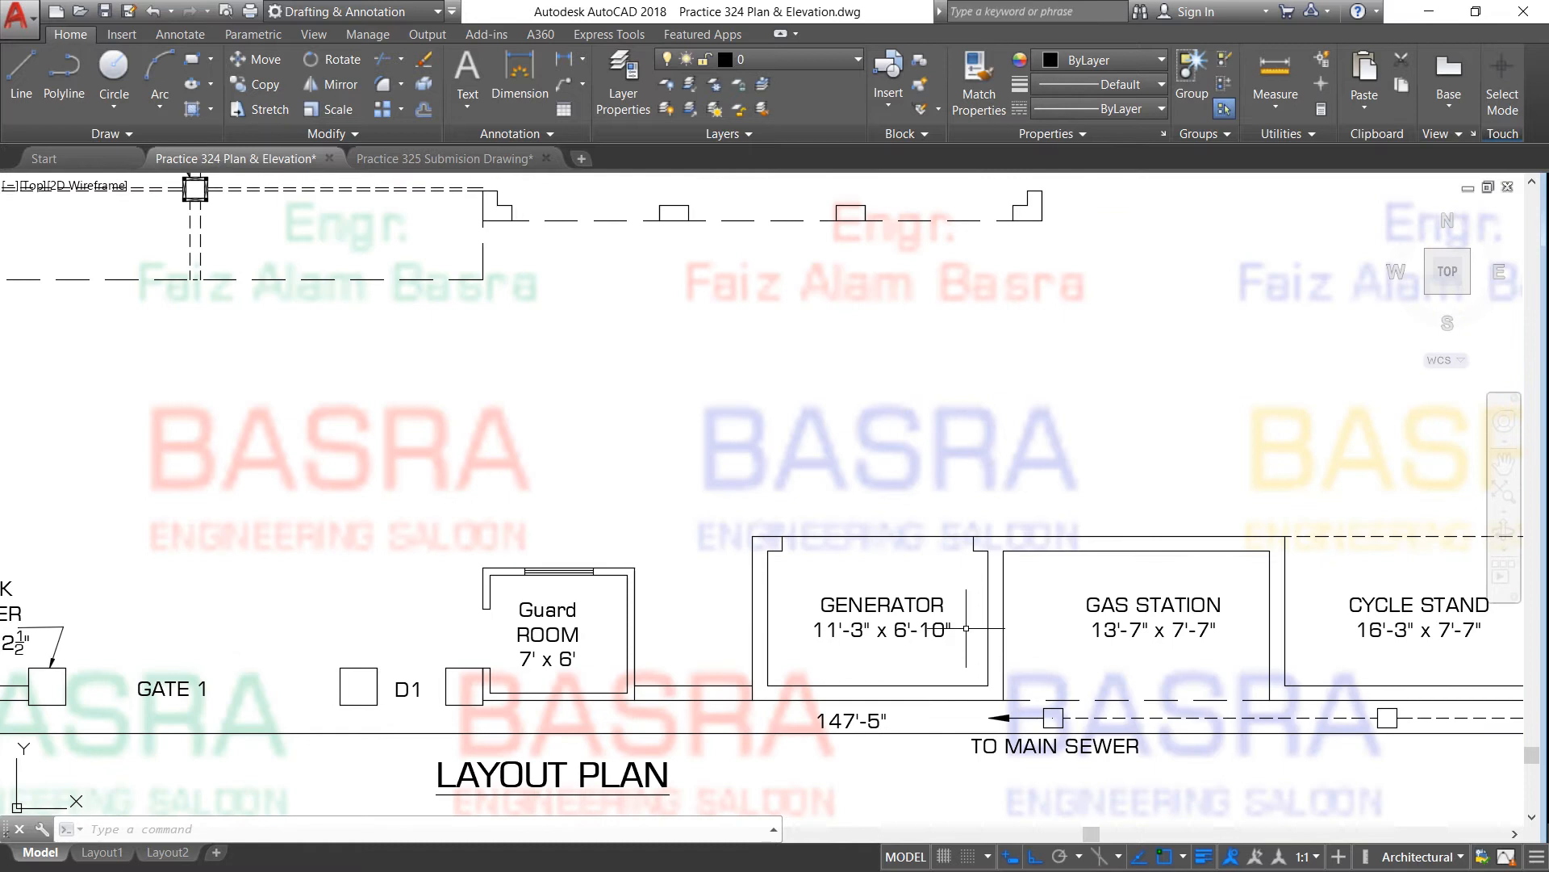
scroll(1001, 630, "down", 4)
scroll(1062, 650, "up", 2)
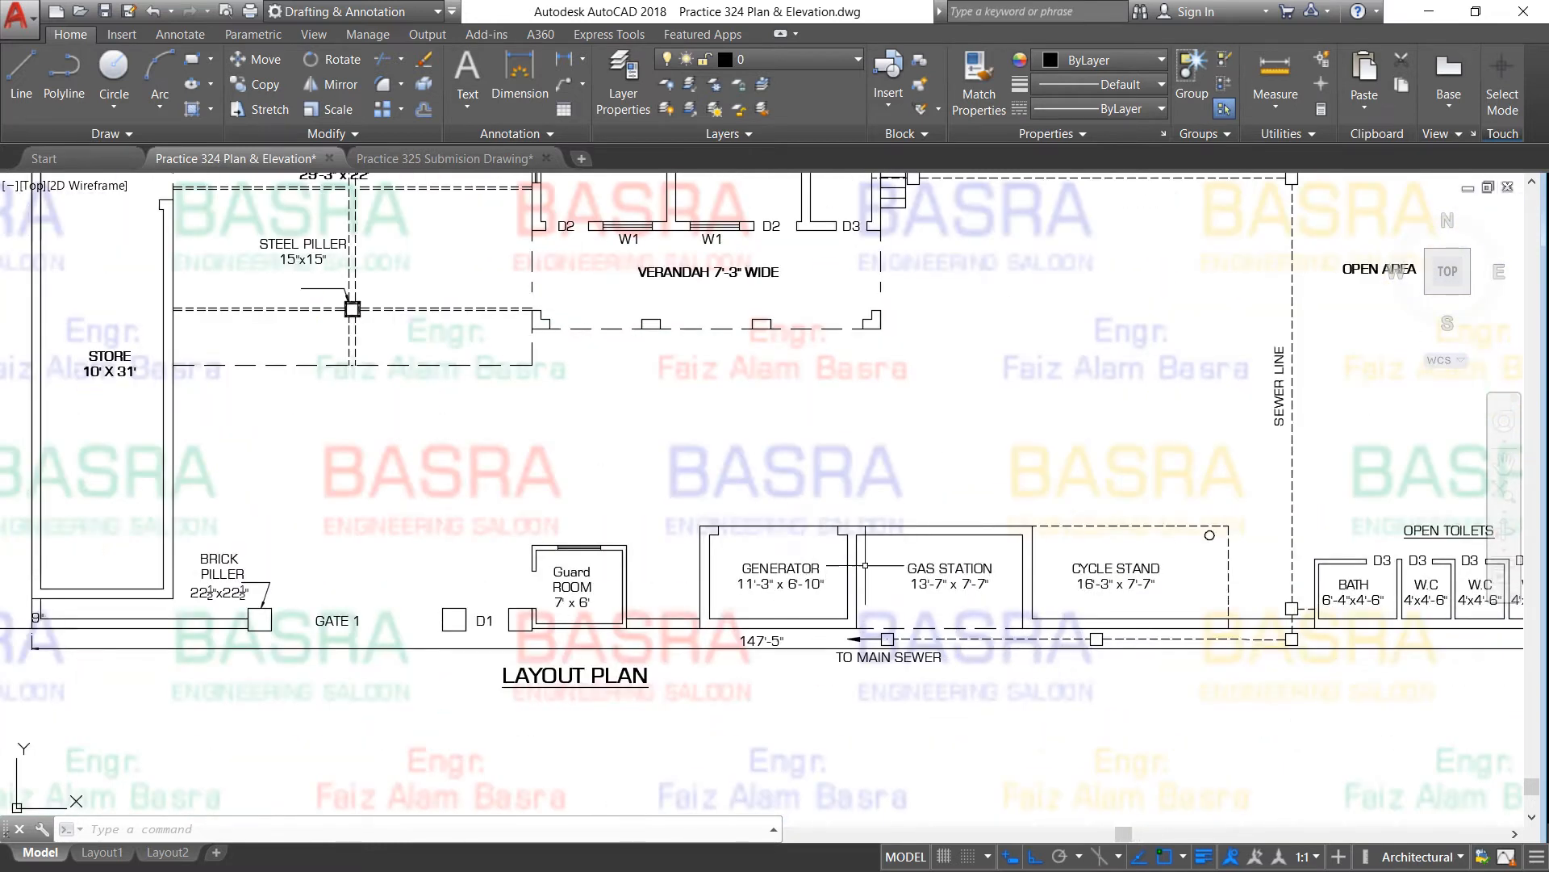
Examine the gas station, cycle stand and open toilets along the front boundary, including the sizes of the bath and W.C. rooms
scroll(1007, 629, "up", 2)
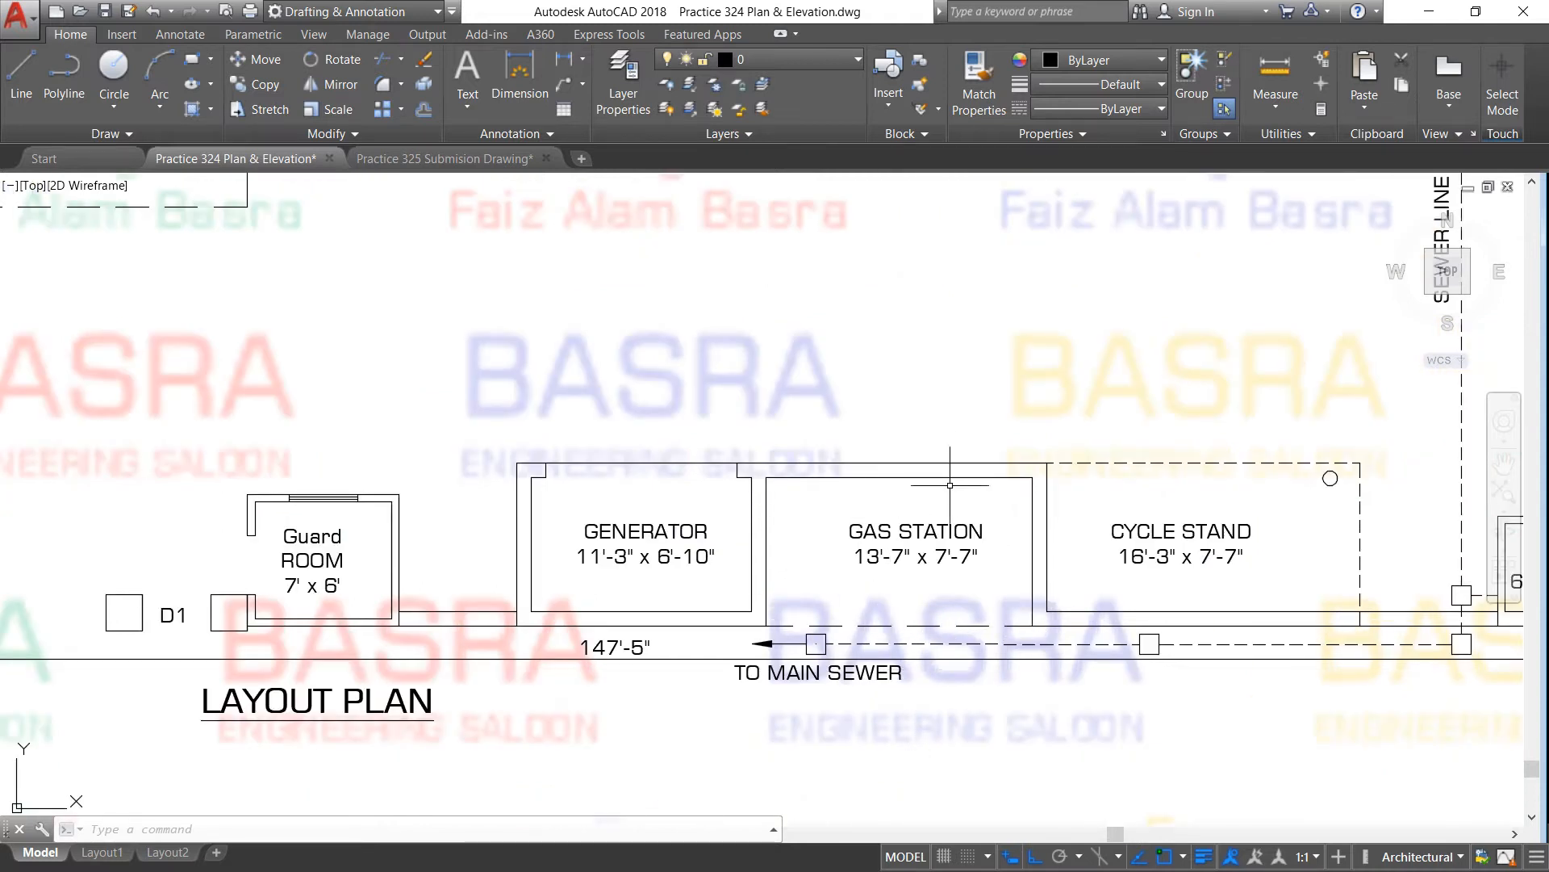
scroll(950, 485, "down", 1)
scroll(1092, 546, "up", 3)
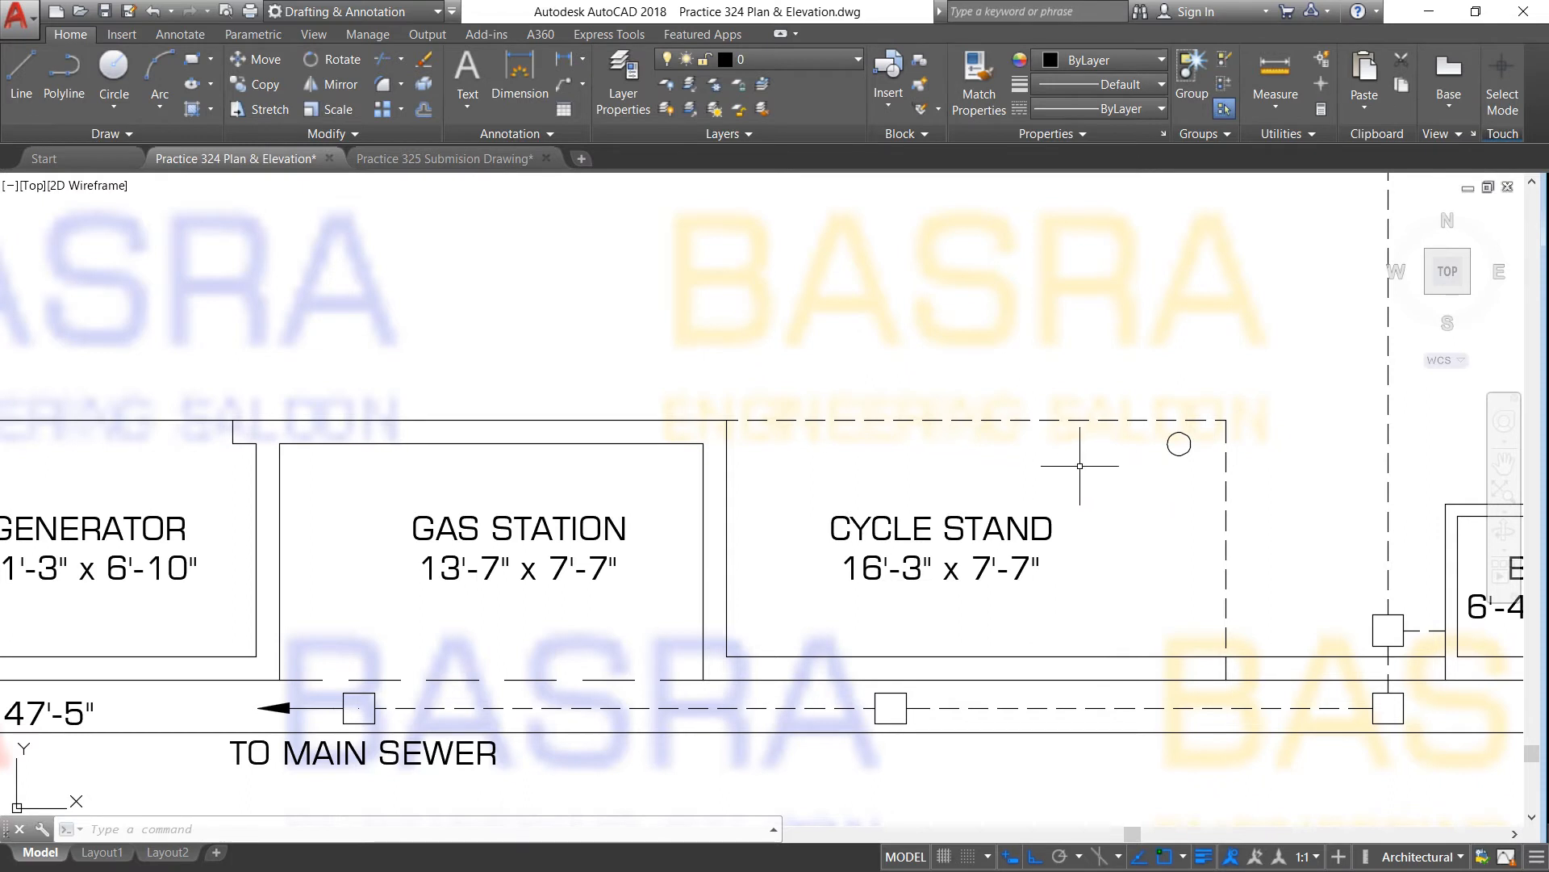
scroll(809, 510, "down", 3)
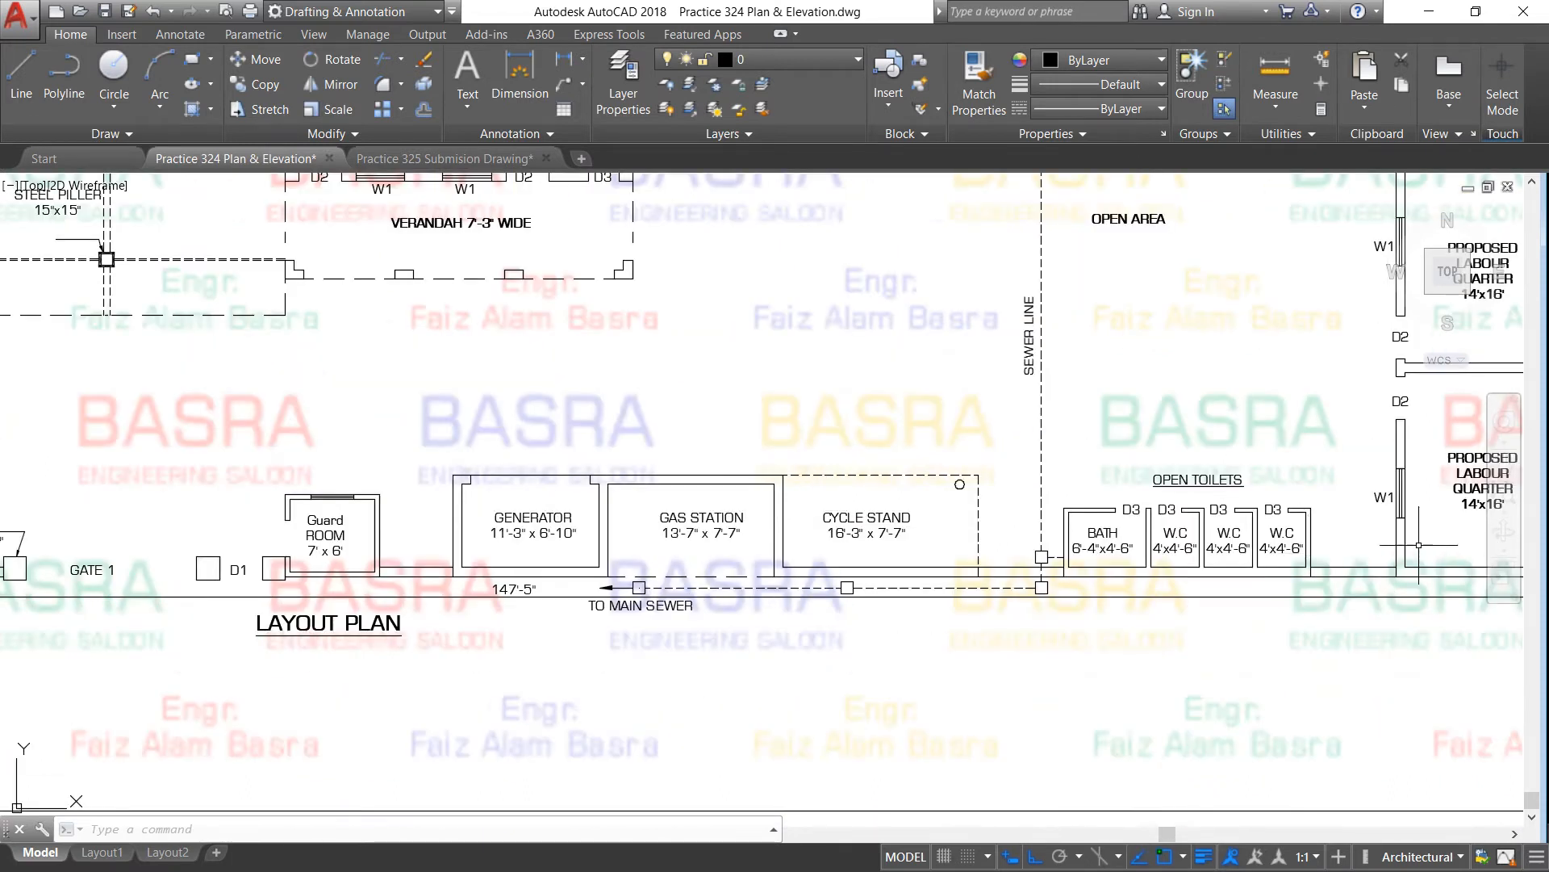
scroll(1371, 536, "up", 4)
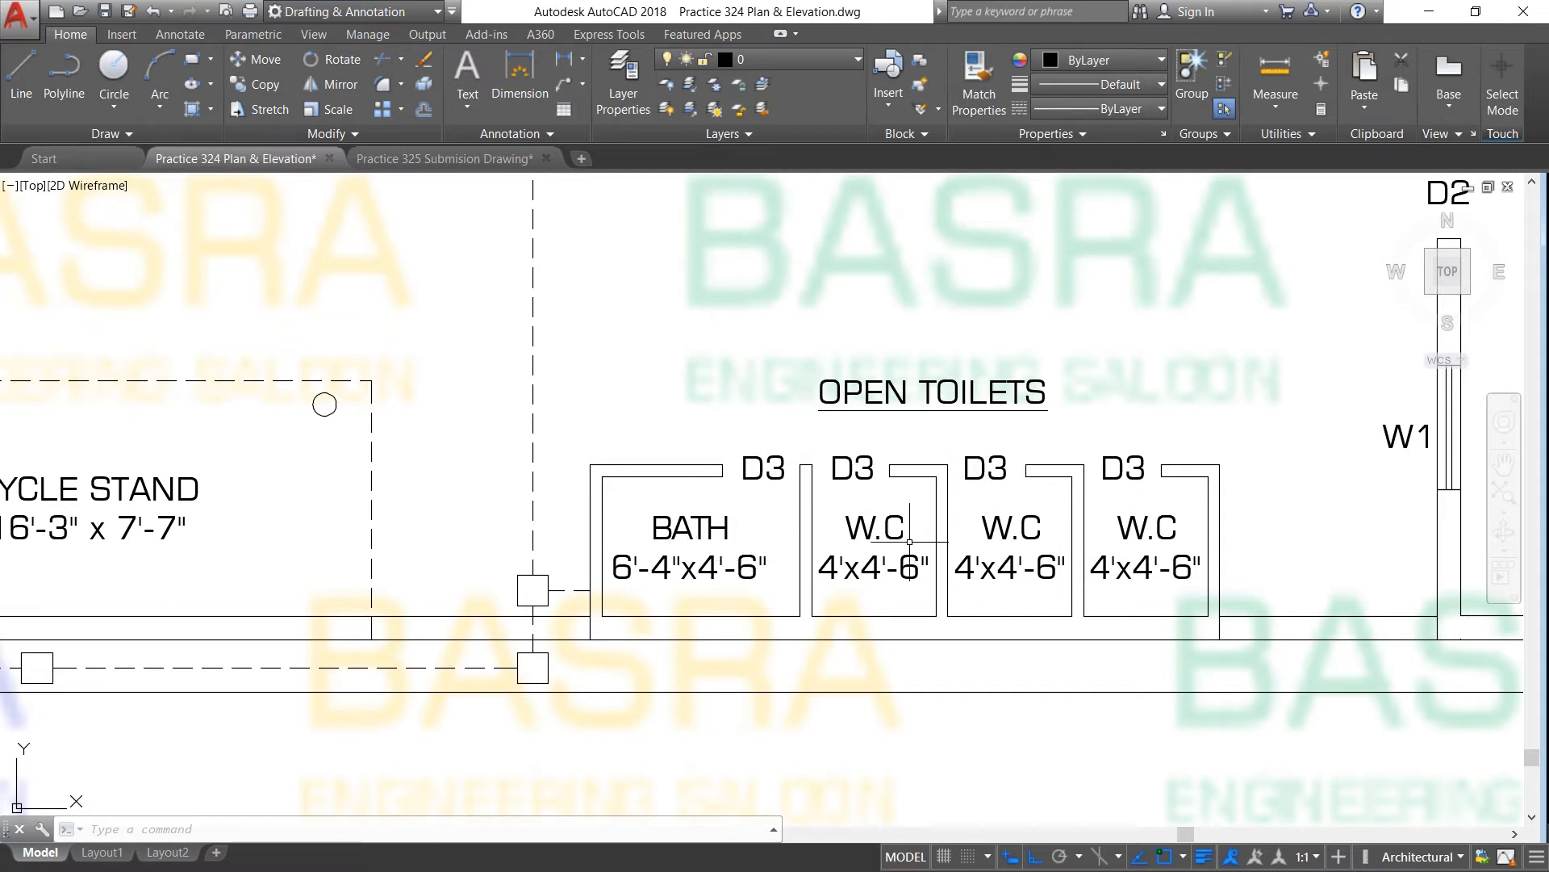
scroll(793, 537, "down", 5)
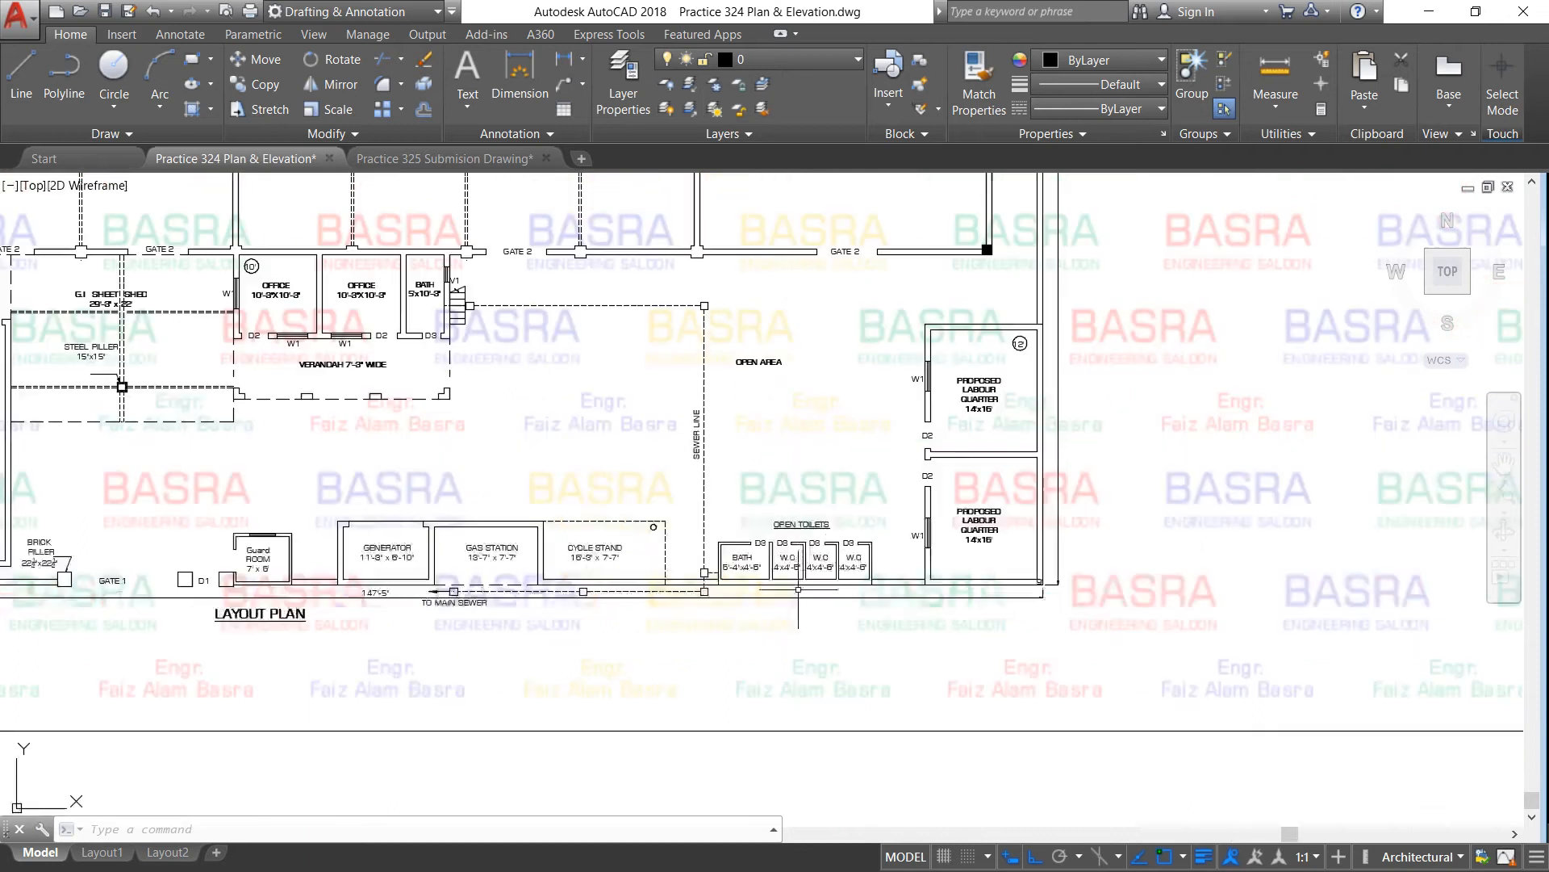
Examine the two proposed labour quarters with their sizes, doors and windows, and the sewer line running to the main sewer
scroll(956, 484, "up", 4)
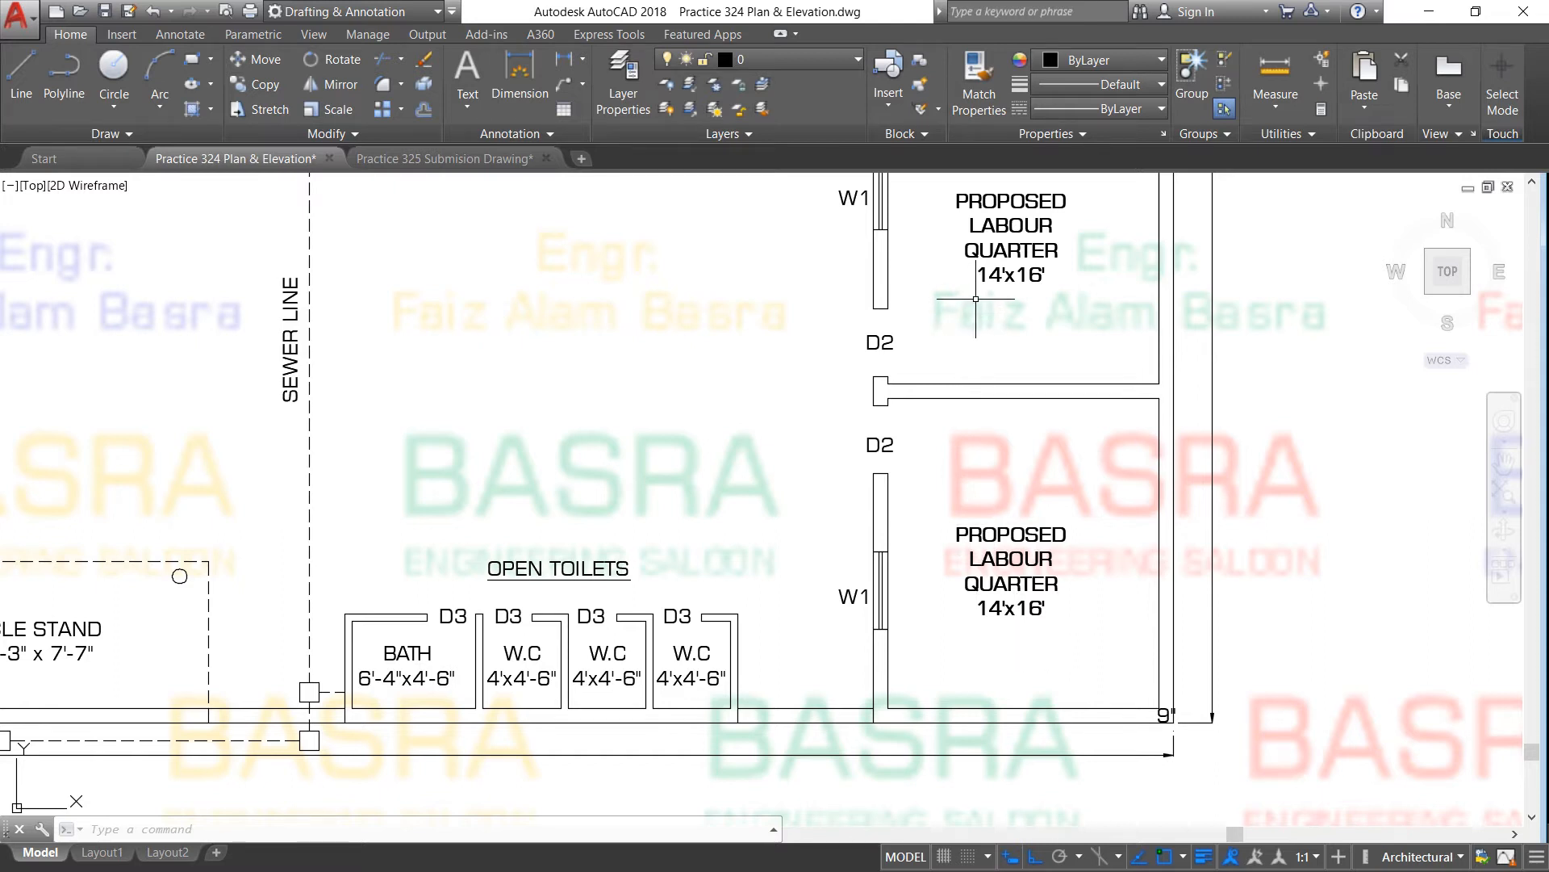
scroll(939, 478, "down", 1)
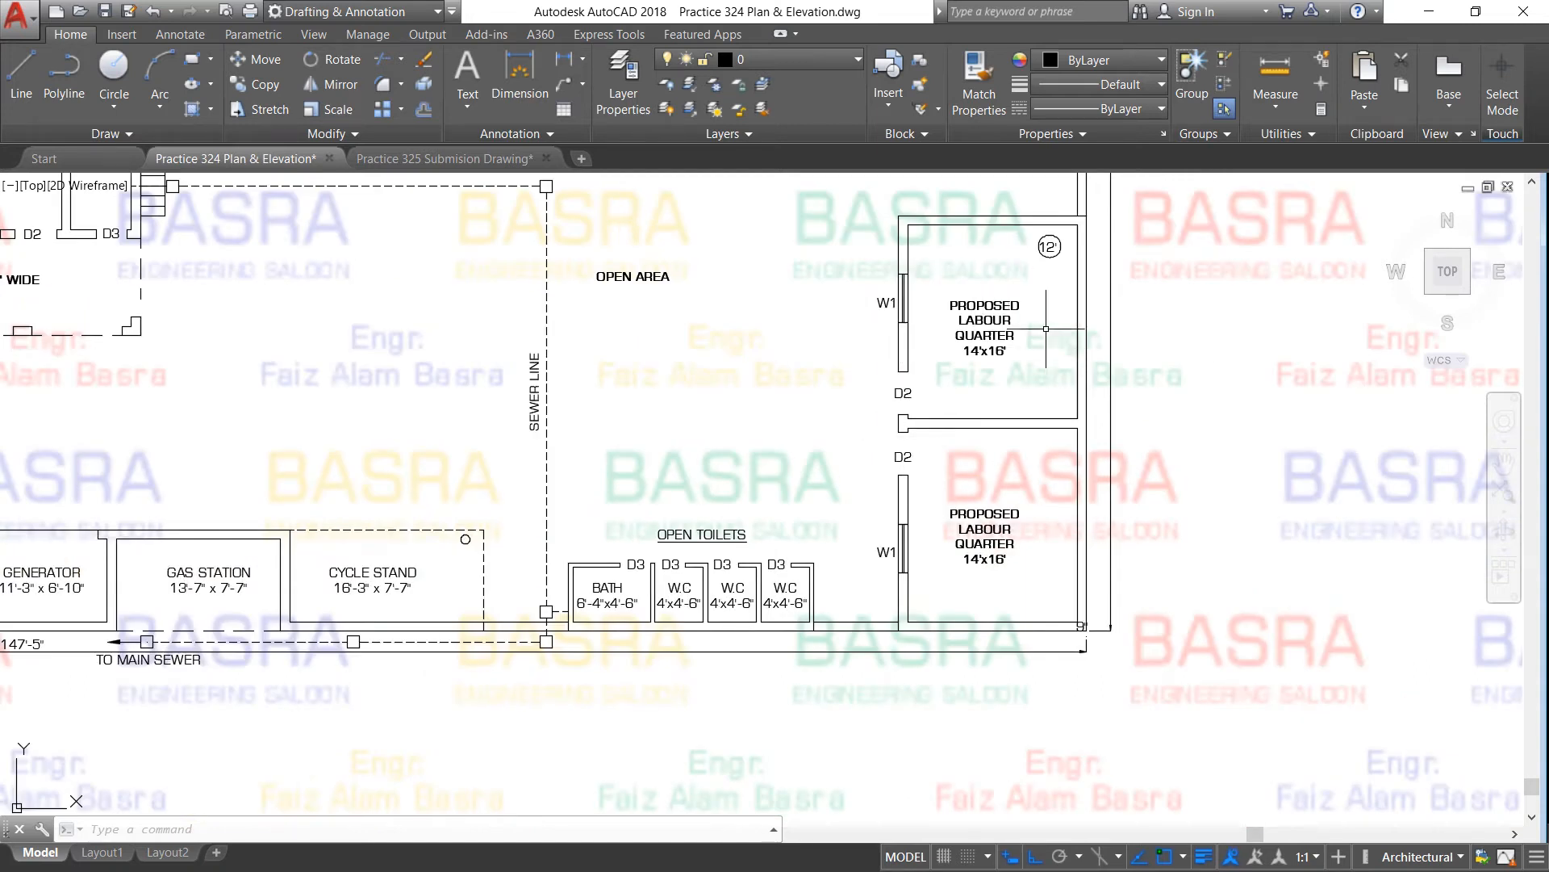
middle_click_drag(531, 302, 743, 347)
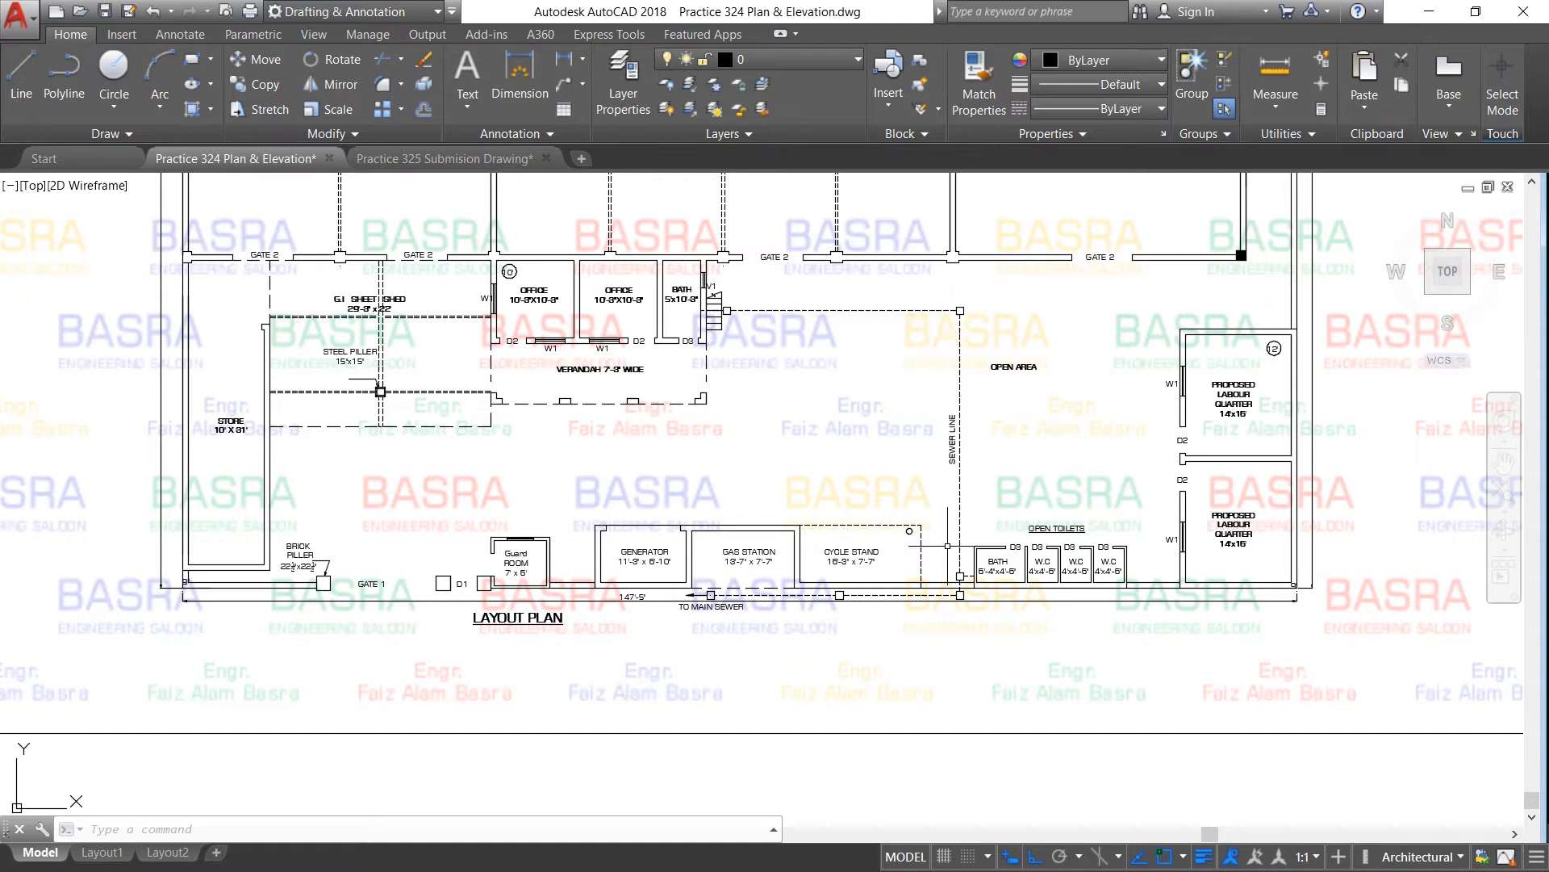
scroll(981, 556, "up", 4)
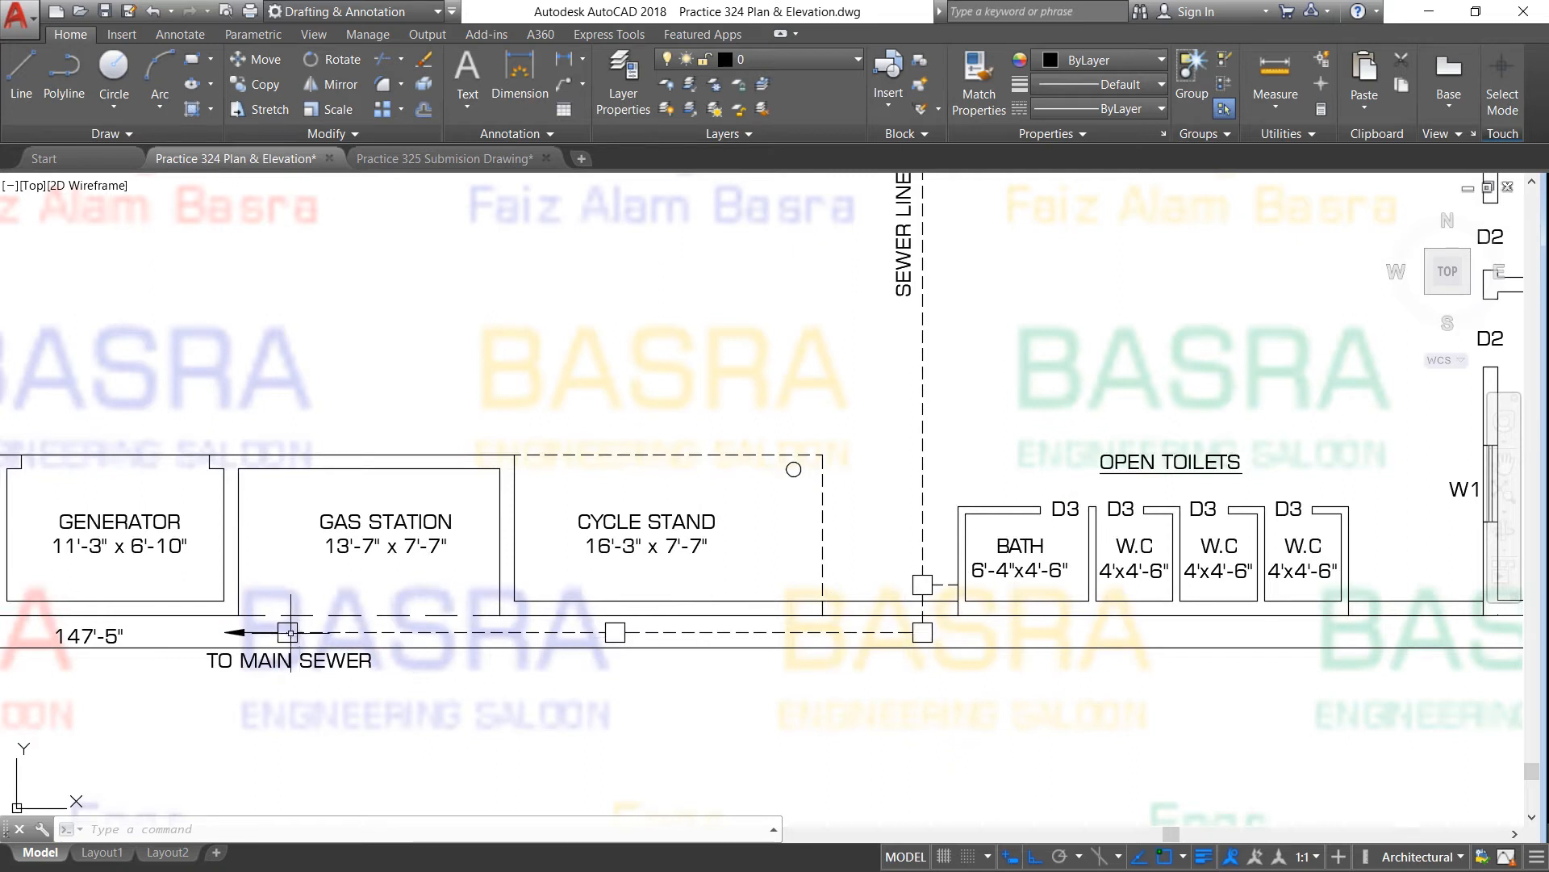
scroll(368, 623, "down", 2)
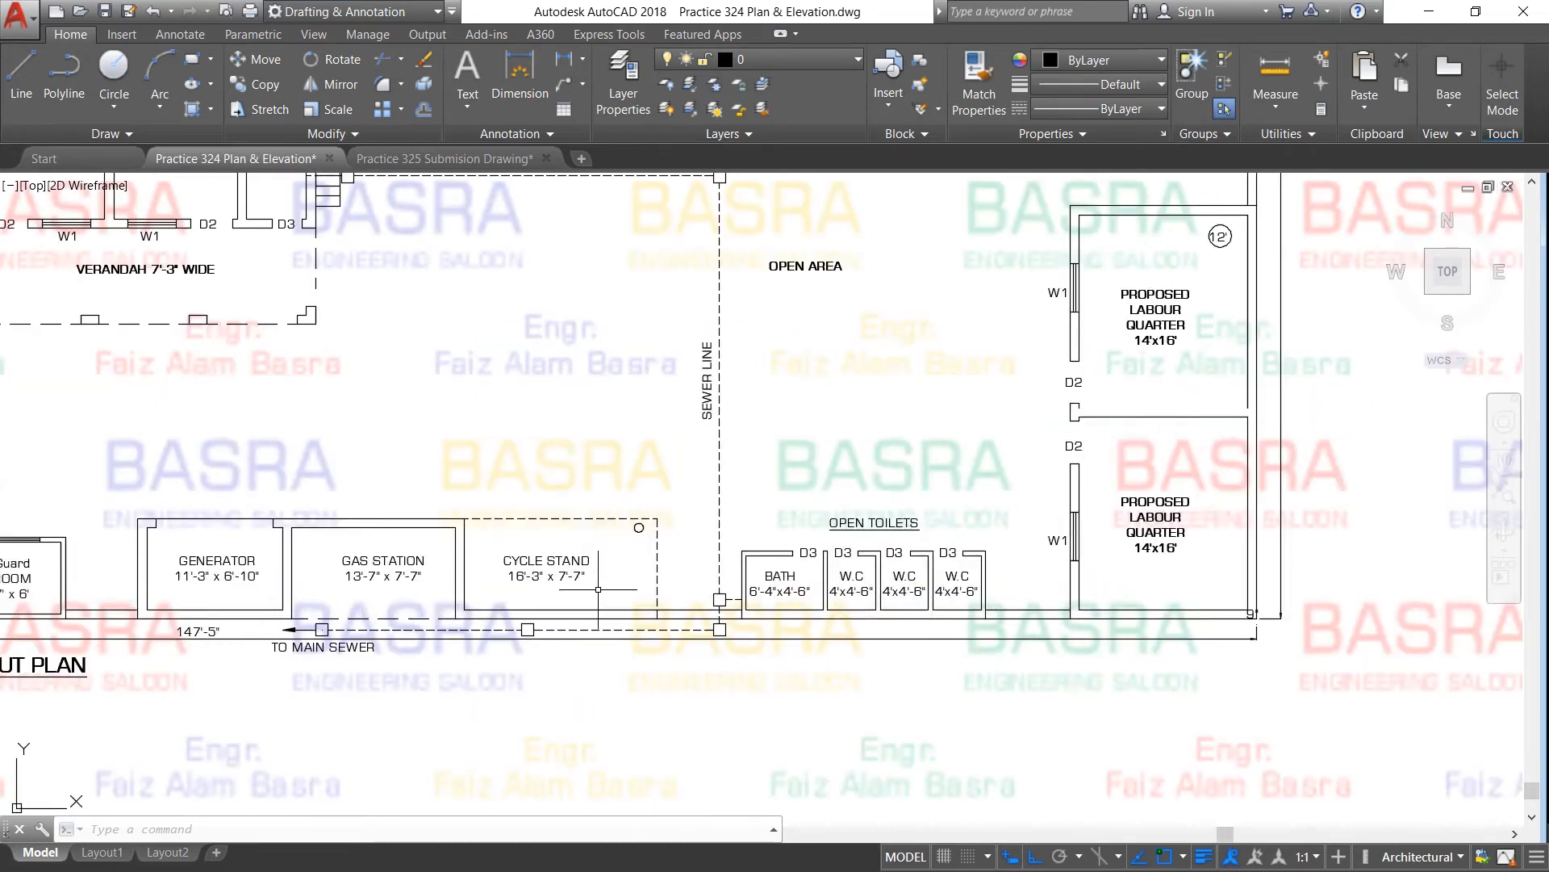
Review the overall layout plan from the Gate 1 entrance and front area through to the halls and open area
scroll(627, 589, "down", 2)
scroll(763, 591, "down", 2)
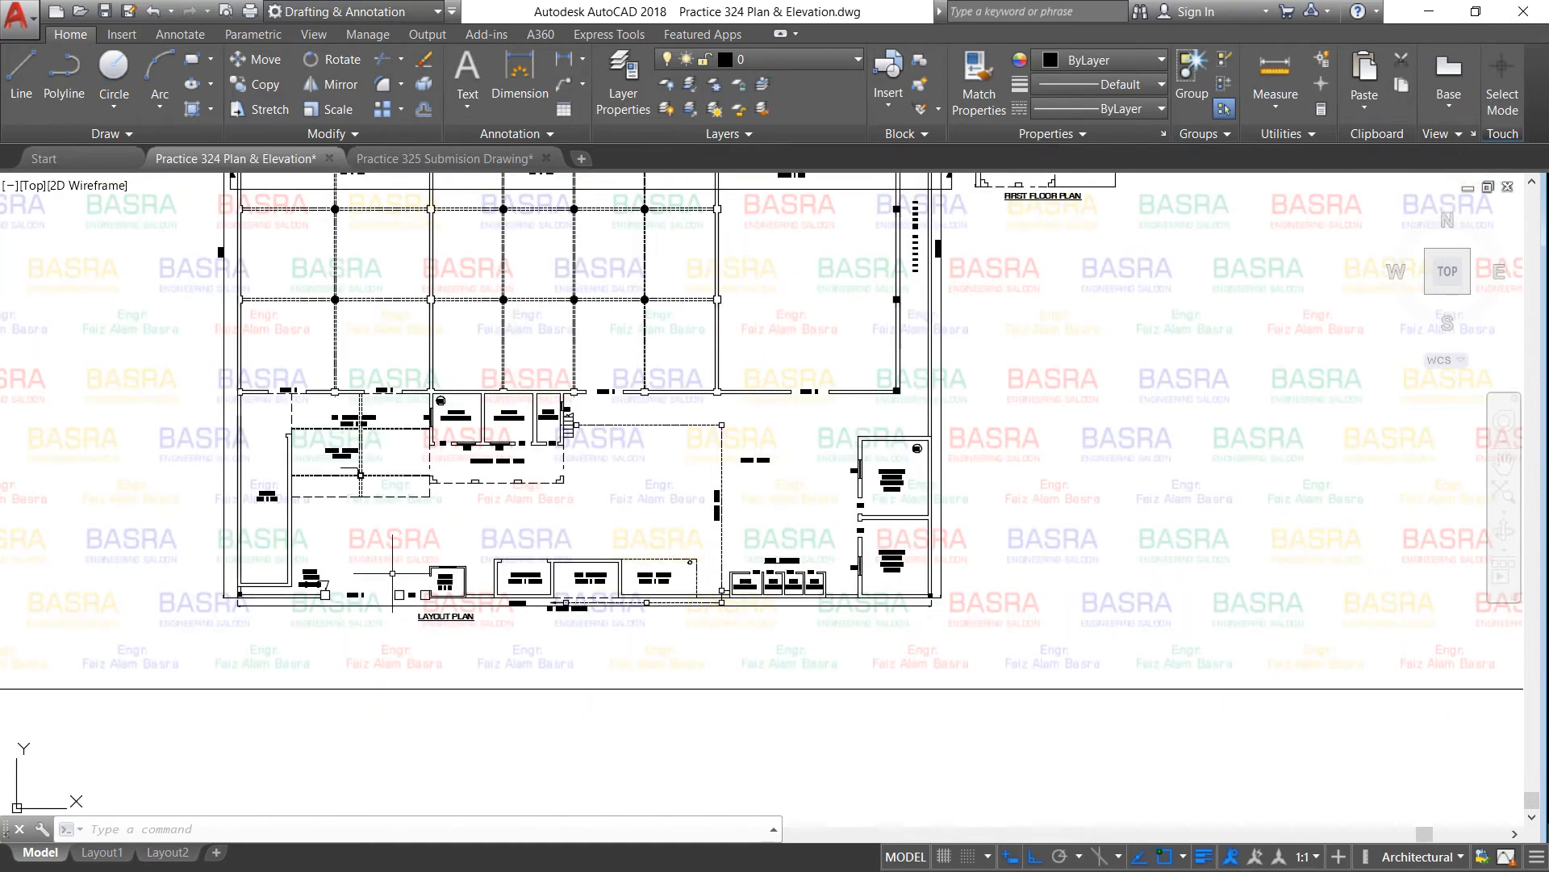
scroll(392, 573, "up", 4)
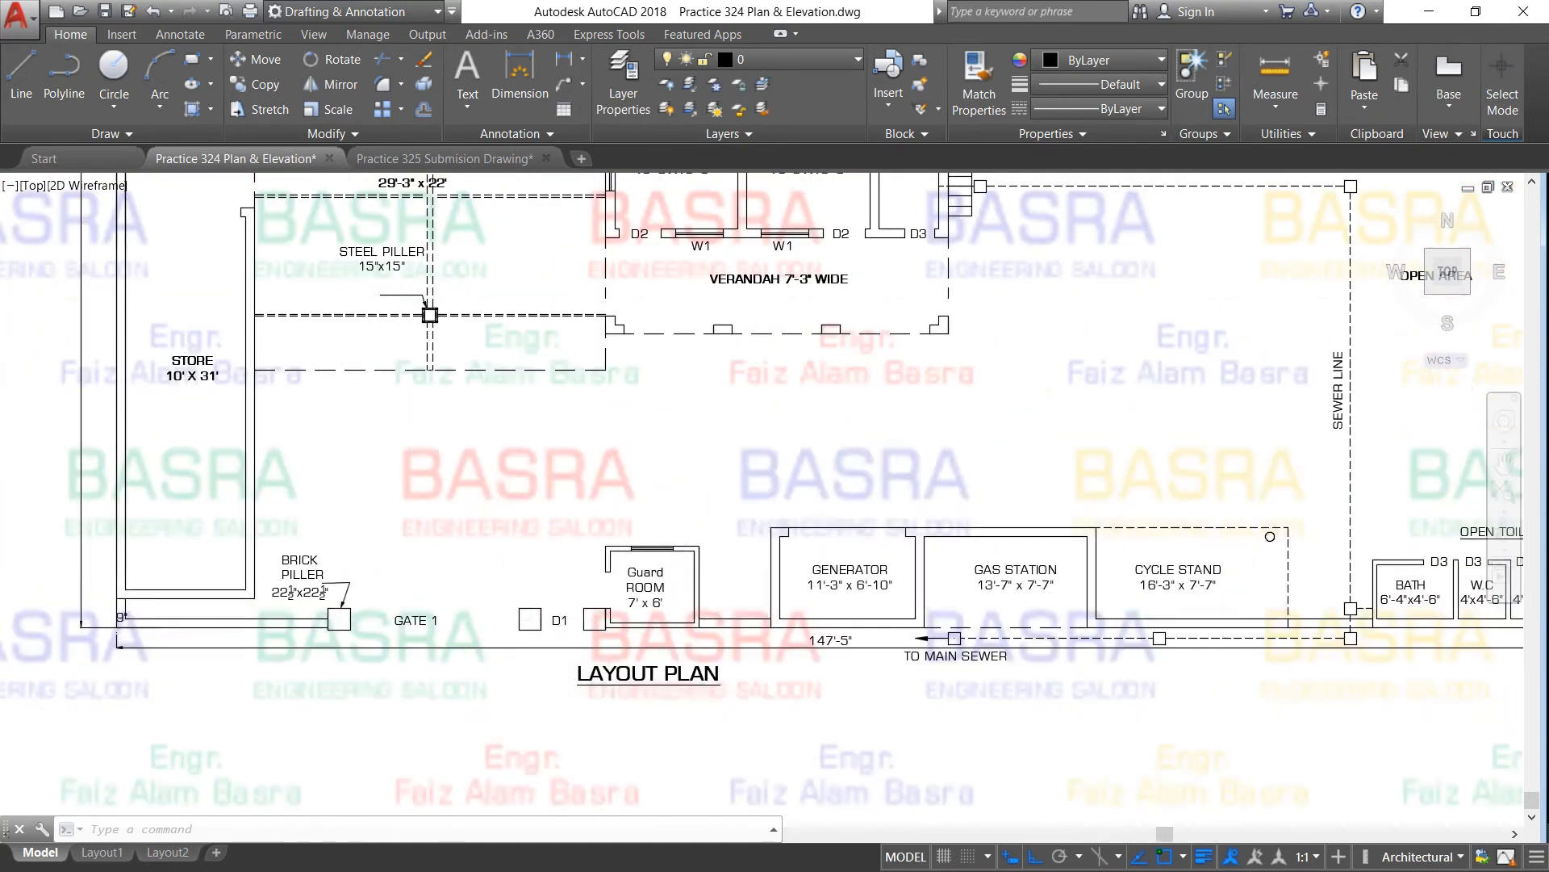
scroll(708, 646, "down", 4)
scroll(792, 439, "down", 2)
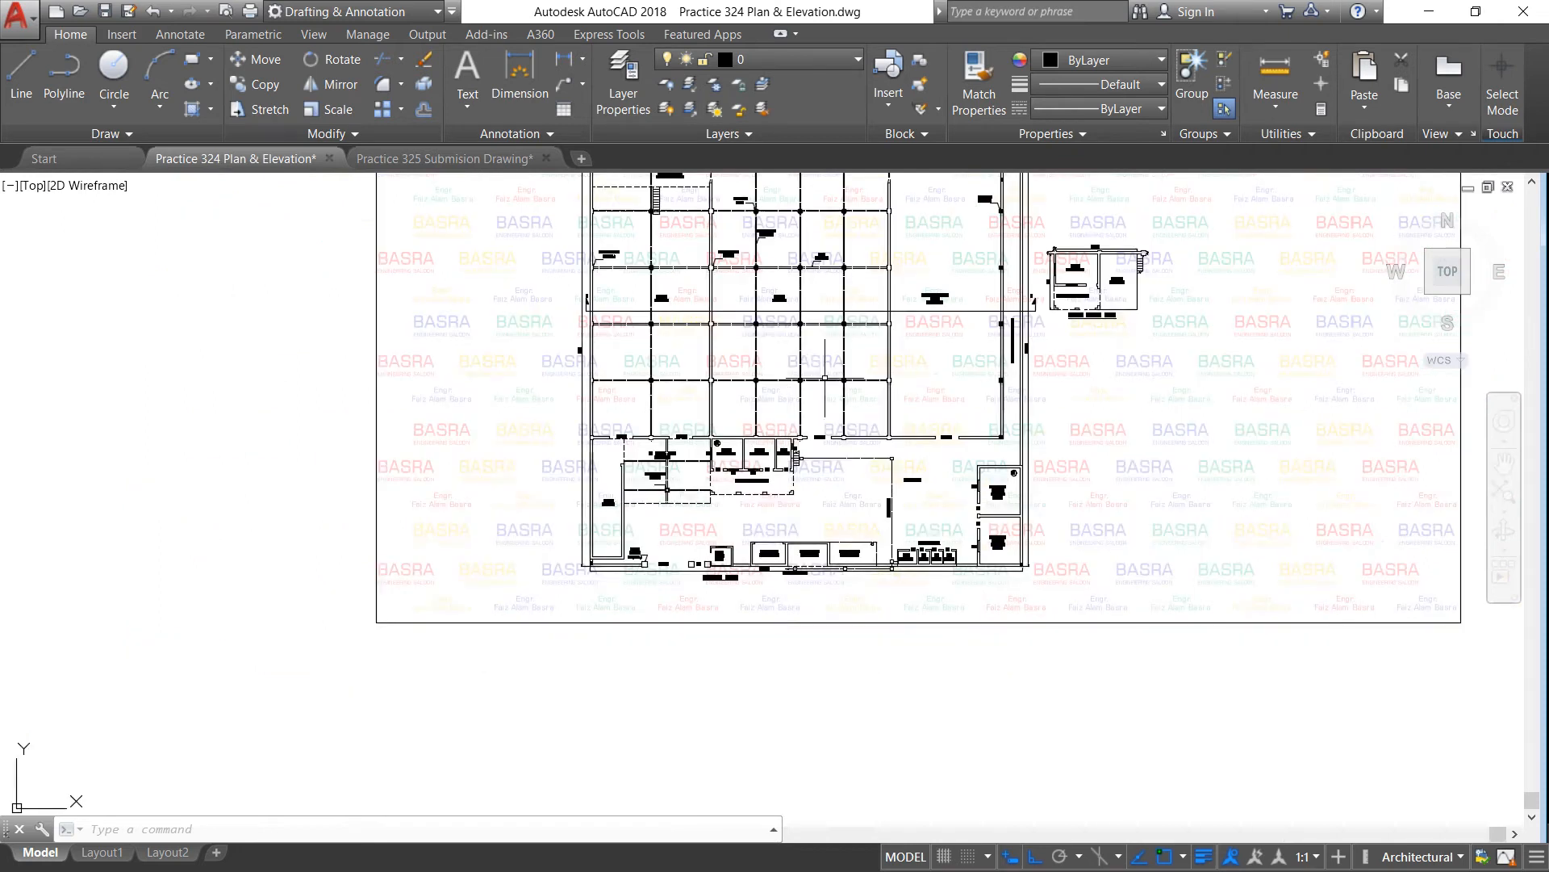
scroll(921, 345, "up", 2)
scroll(533, 454, "down", 2)
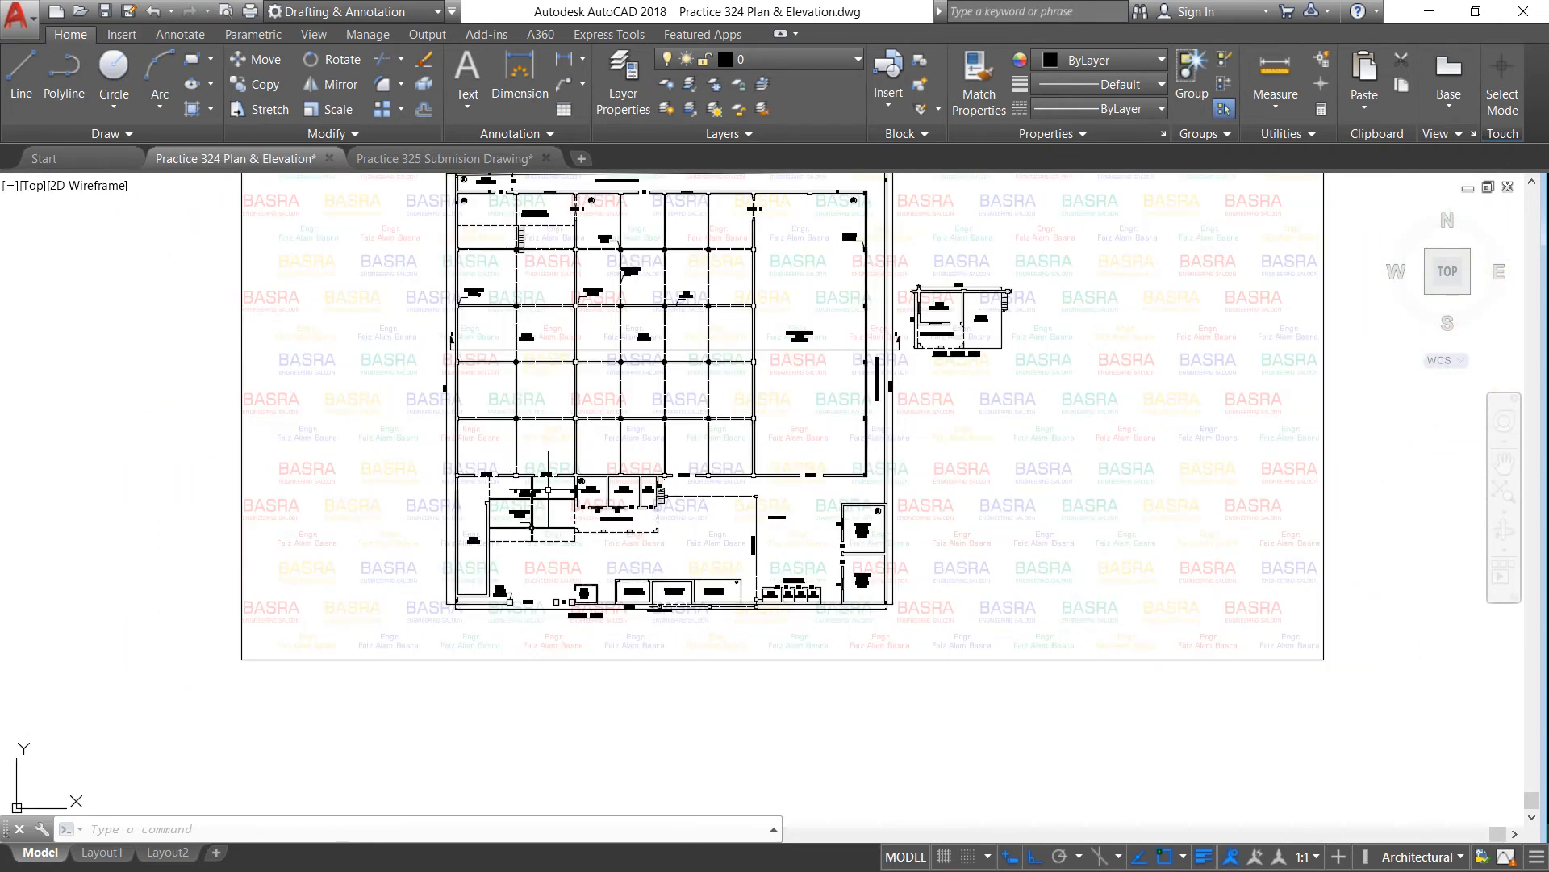
scroll(741, 566, "up", 2)
scroll(880, 430, "down", 2)
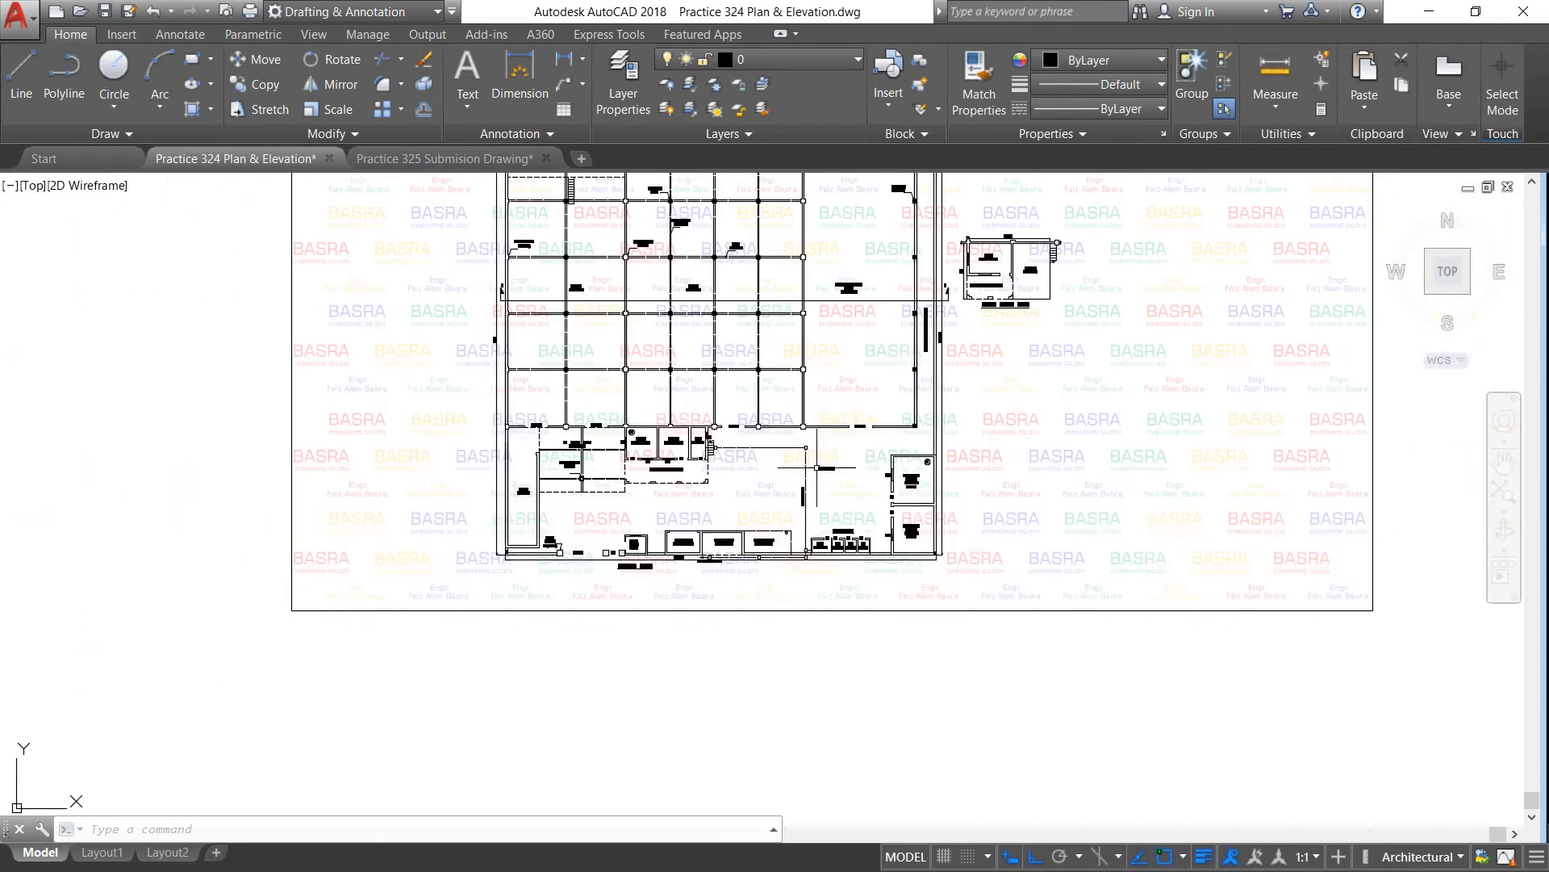
Examine the first floor plan's room, verandah, terrace, stairs and overall dimensions beside the halls
scroll(1034, 260, "up", 6)
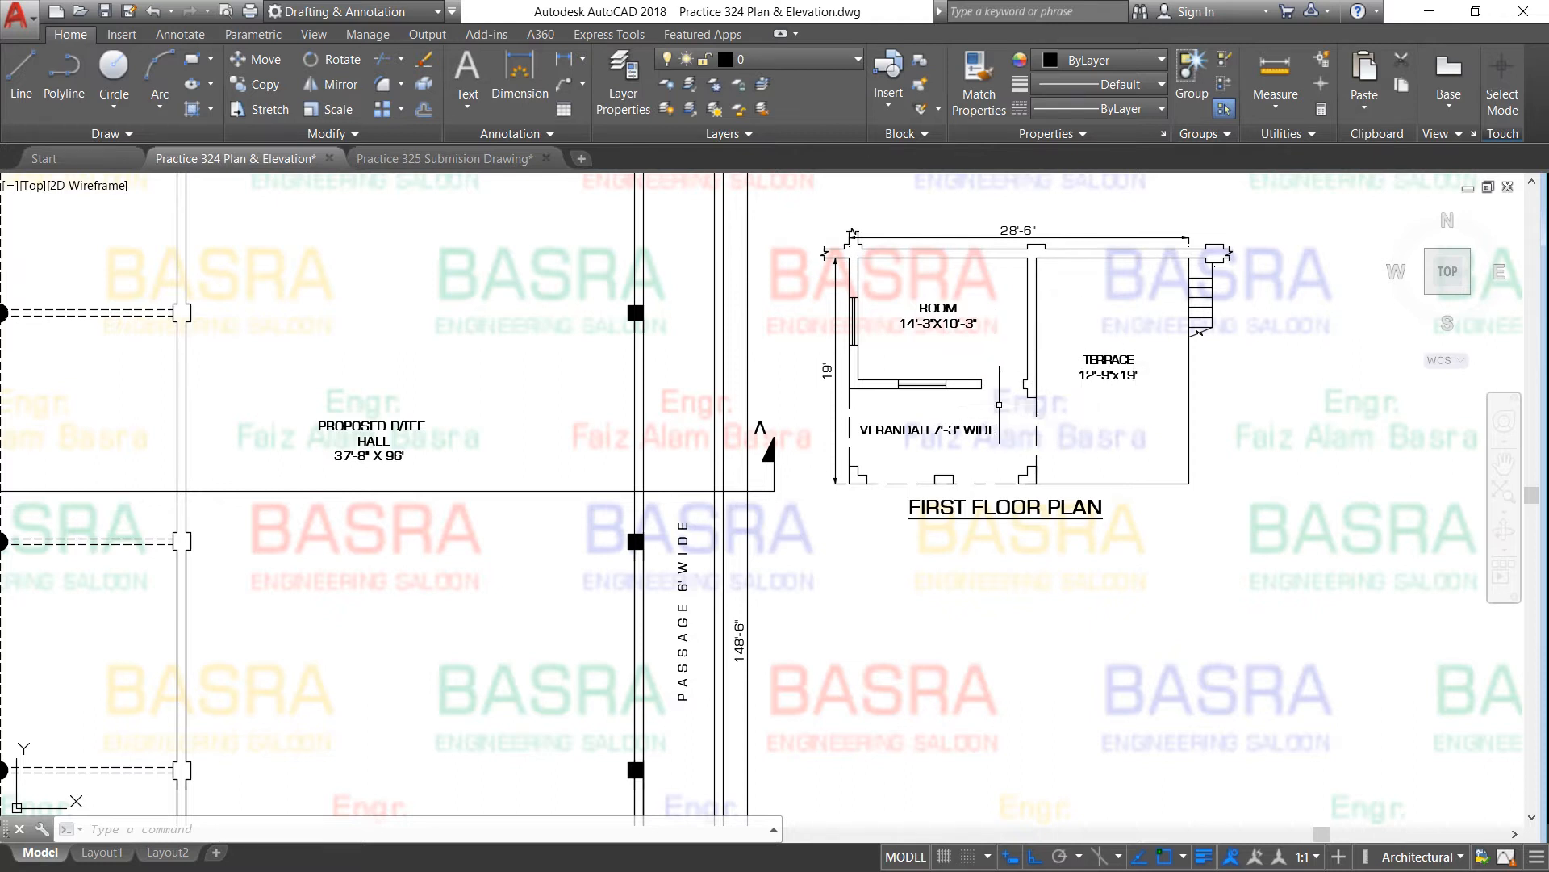
scroll(998, 426, "up", 2)
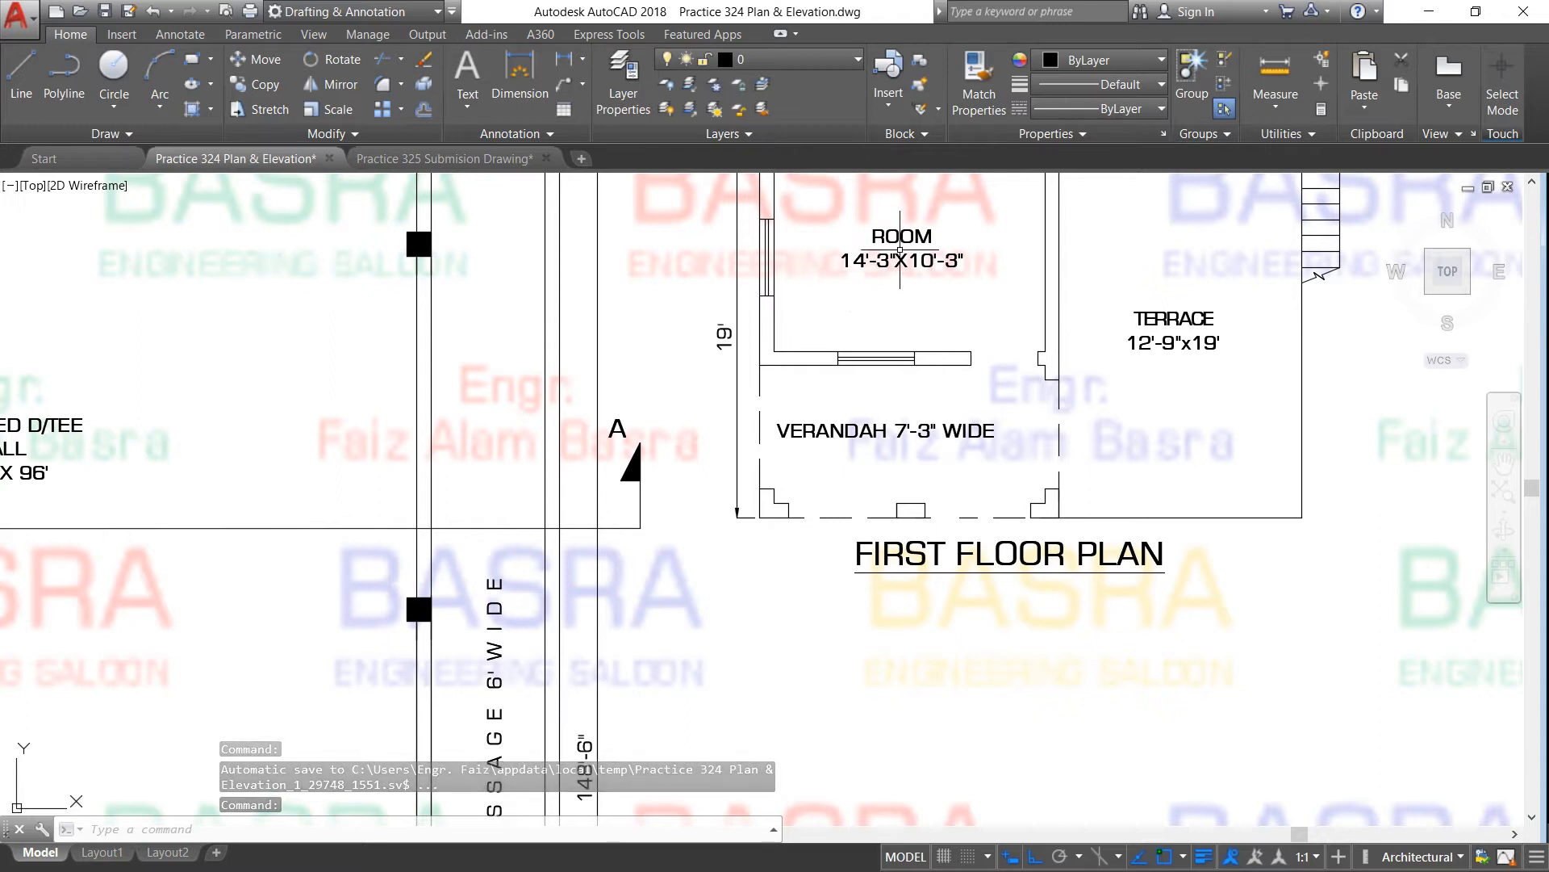
scroll(886, 430, "down", 2)
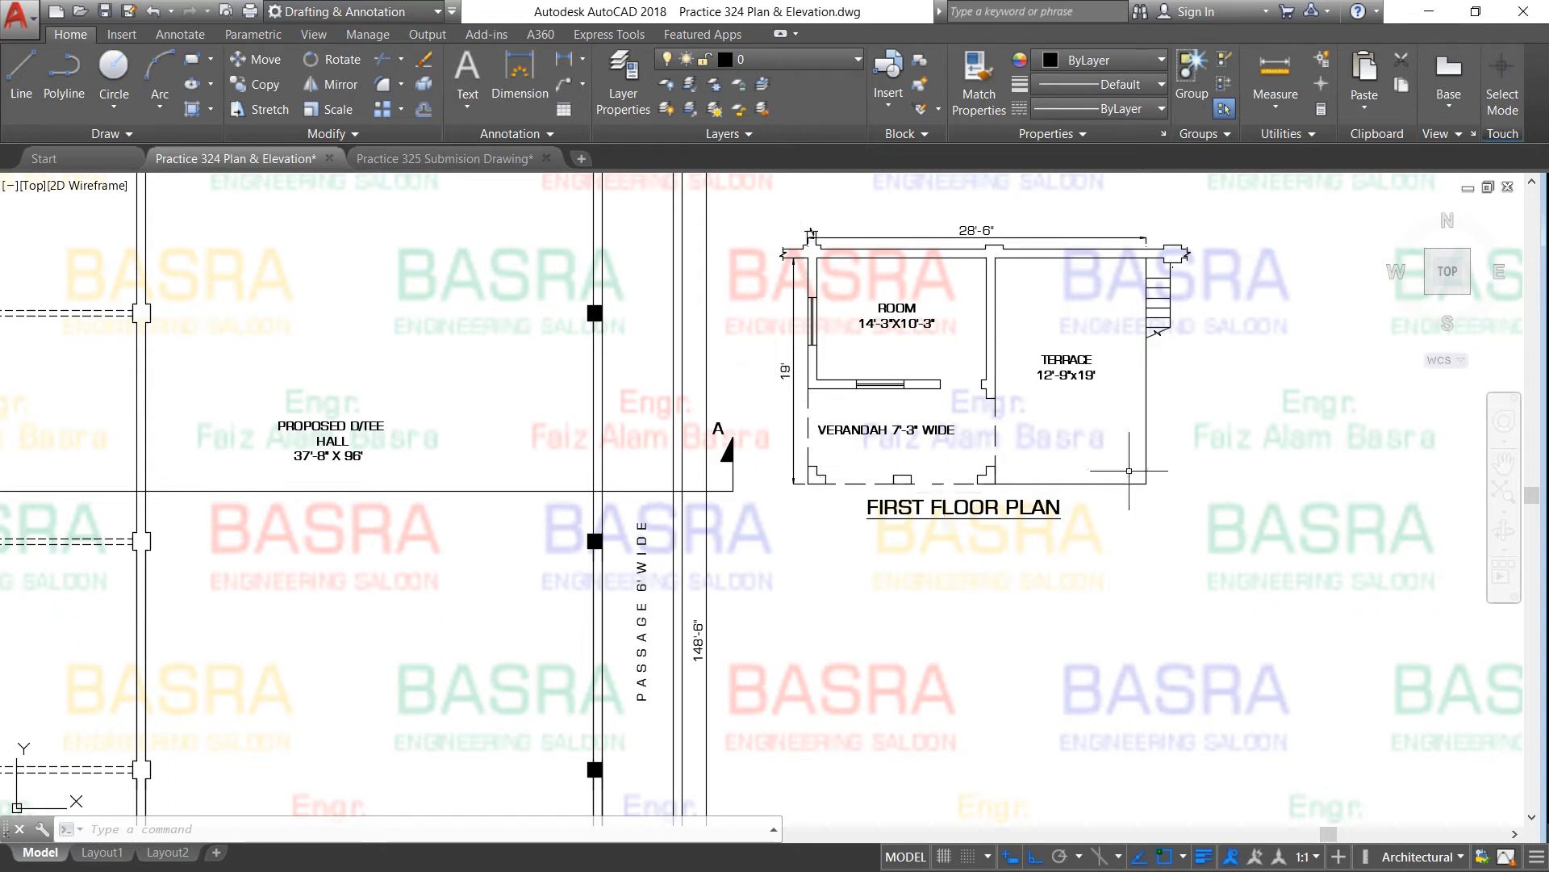
scroll(1155, 436, "down", 3)
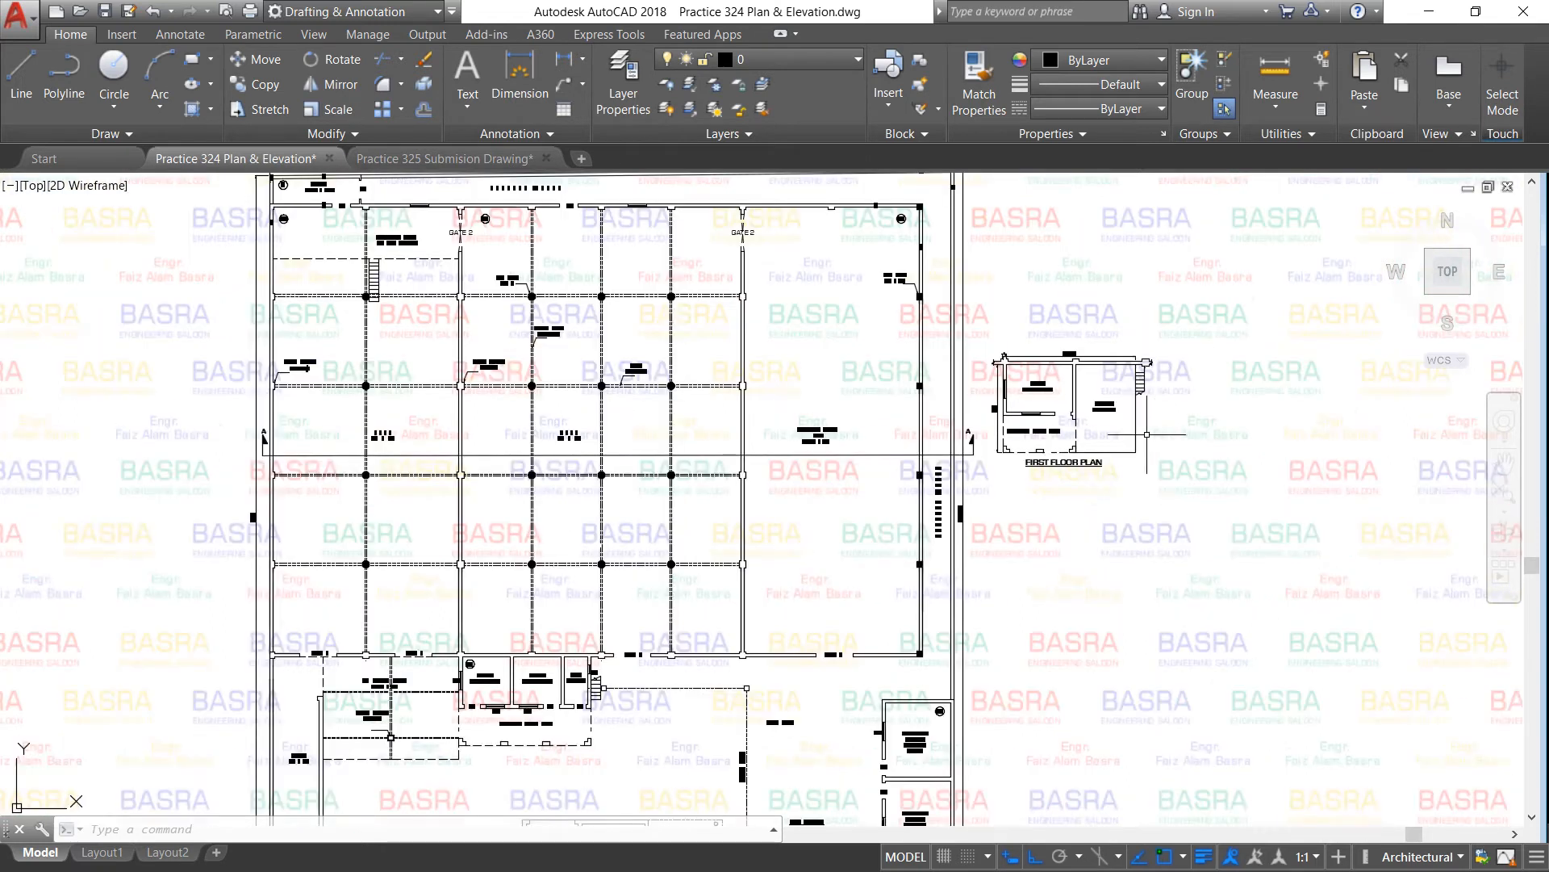
scroll(1147, 434, "down", 4)
scroll(1142, 434, "up", 2)
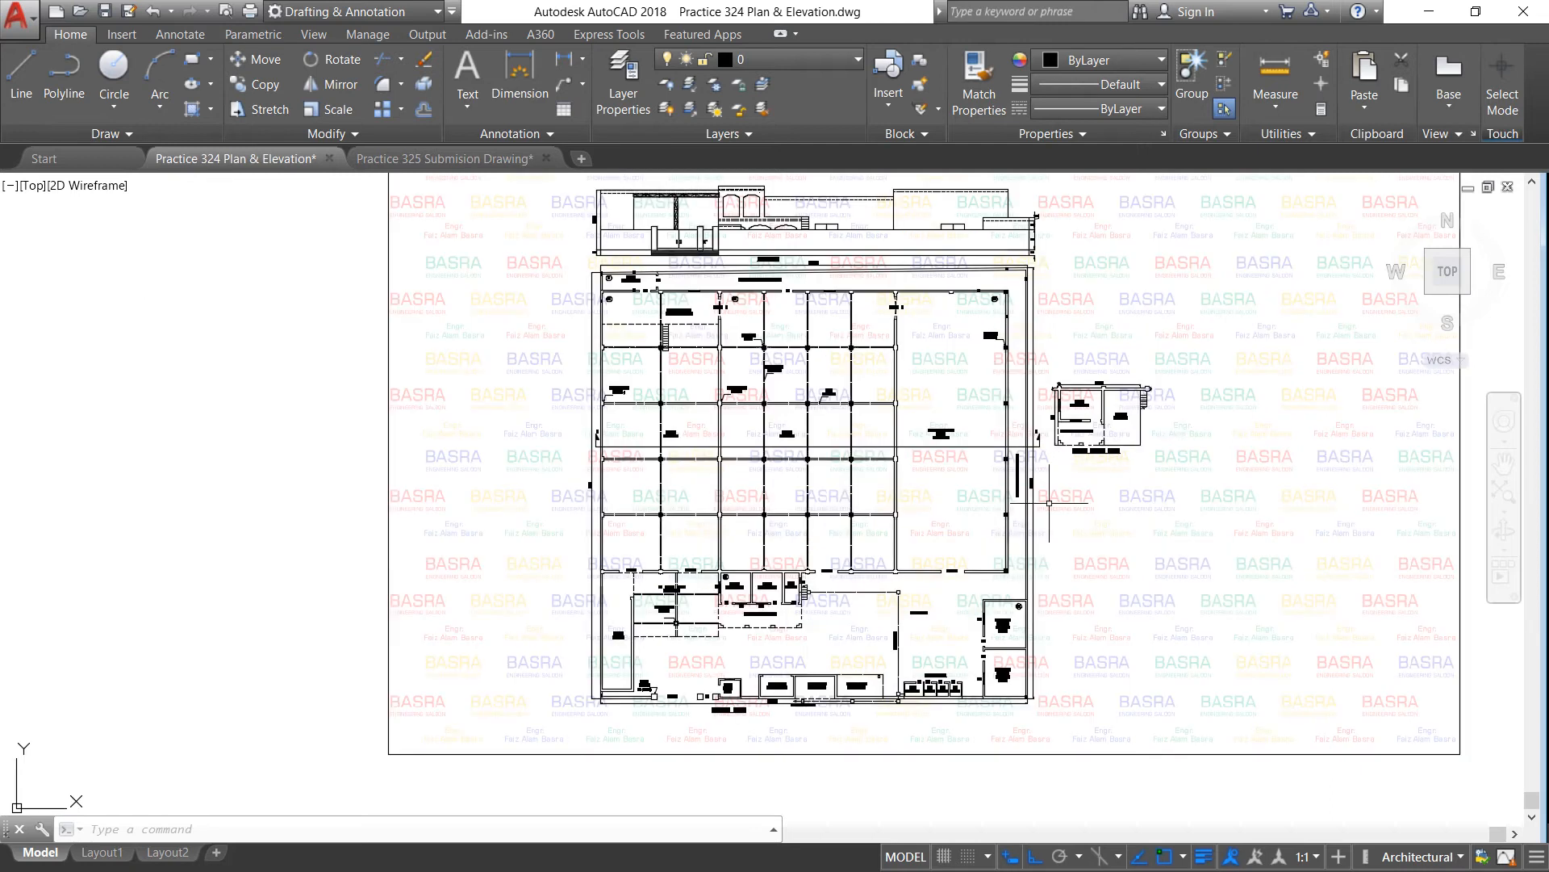
Try a 0.70 mm lineweight on the hall dividing wall line above the first office
scroll(932, 640, "up", 2)
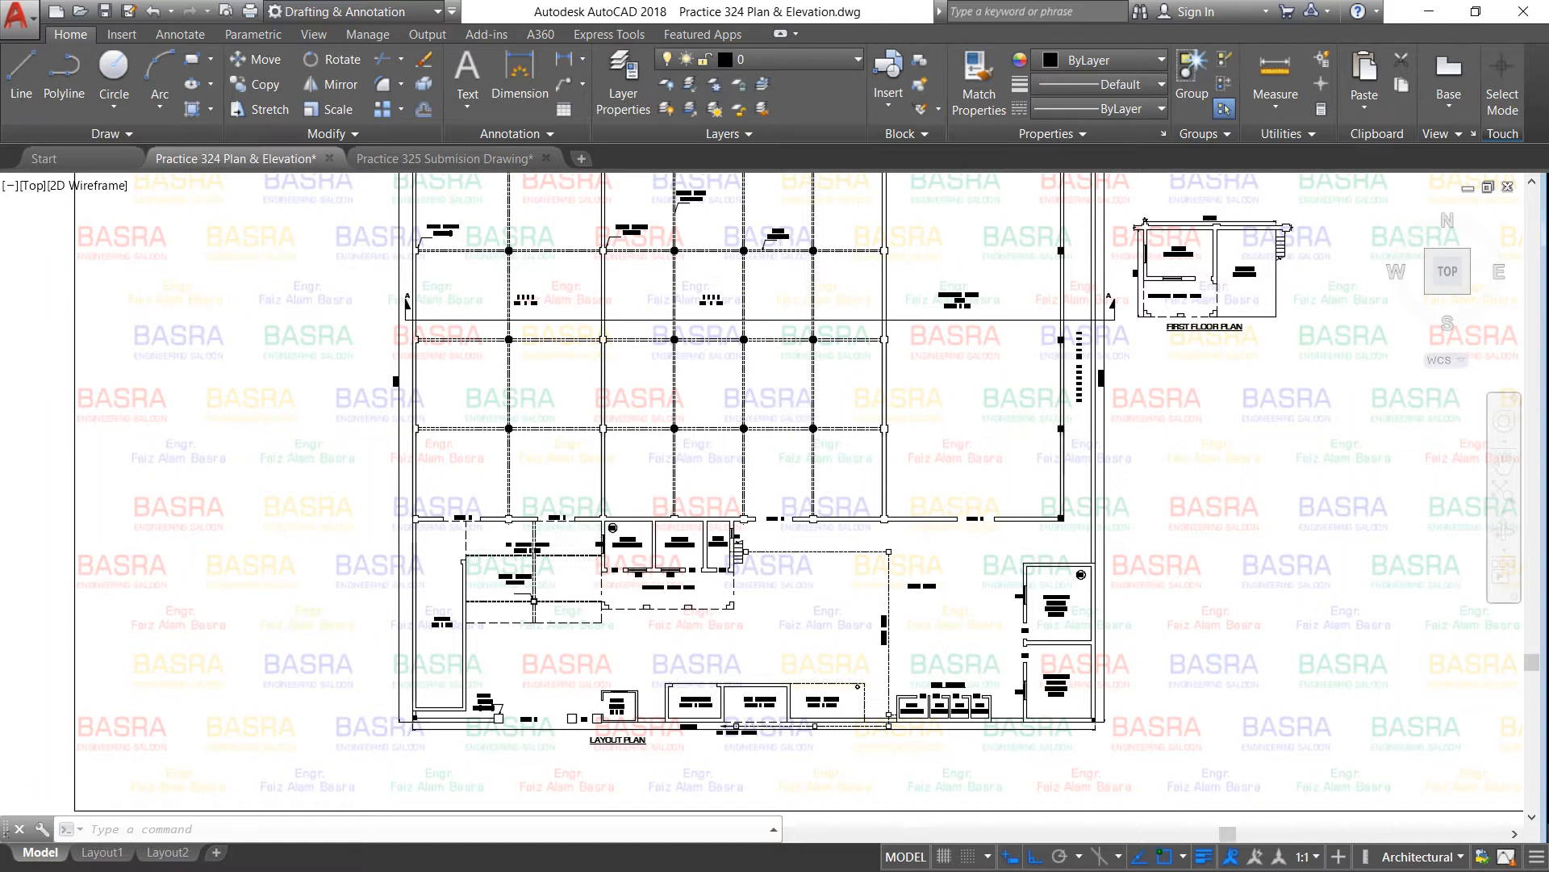
scroll(851, 449, "up", 2)
scroll(825, 481, "down", 2)
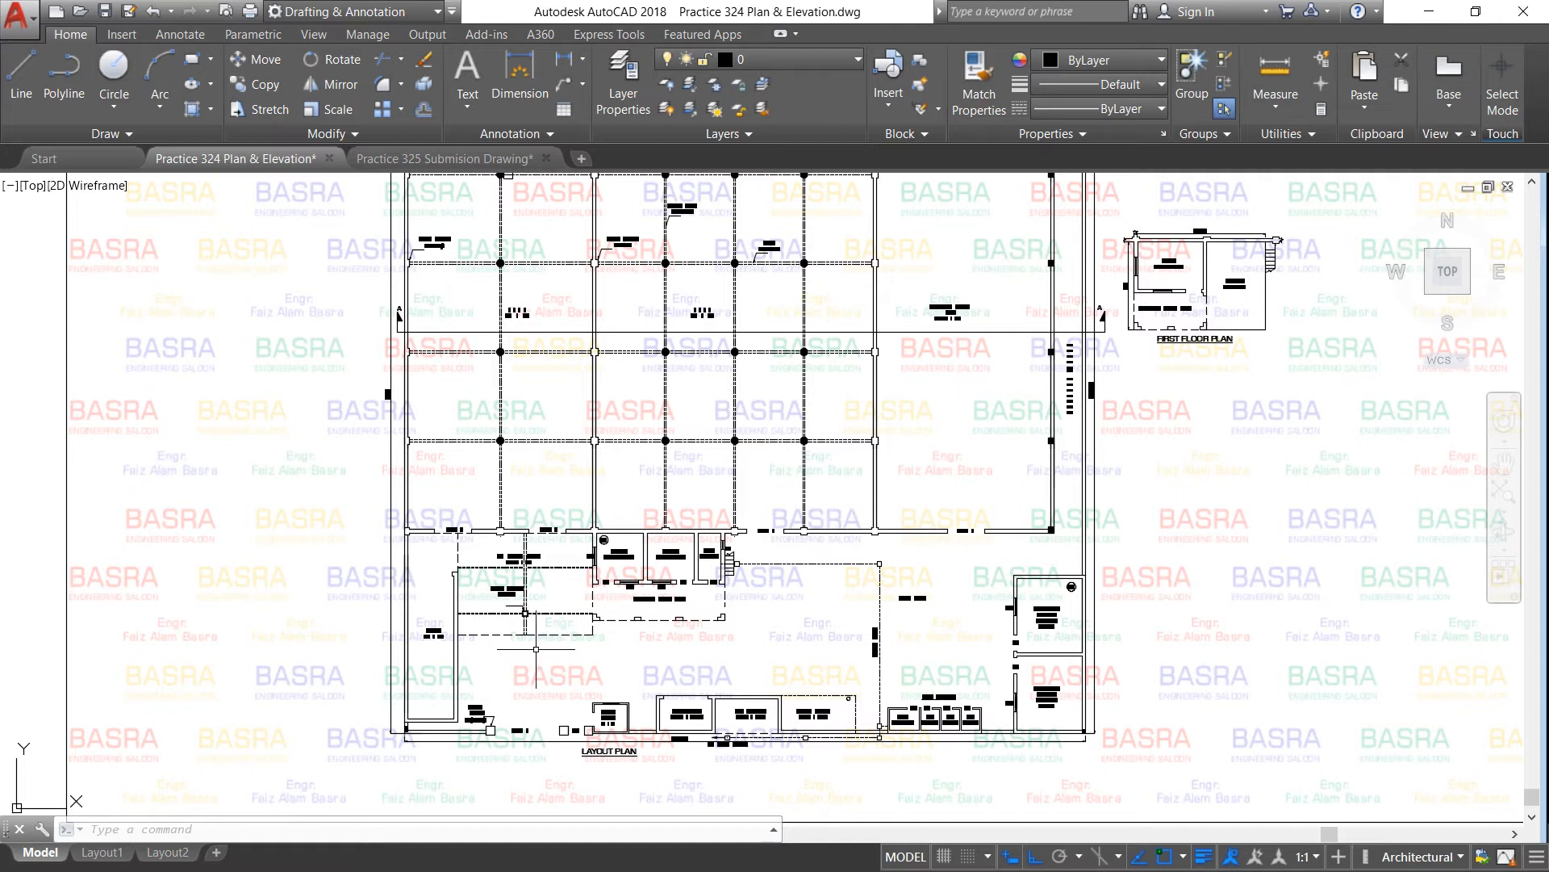
scroll(443, 692, "up", 4)
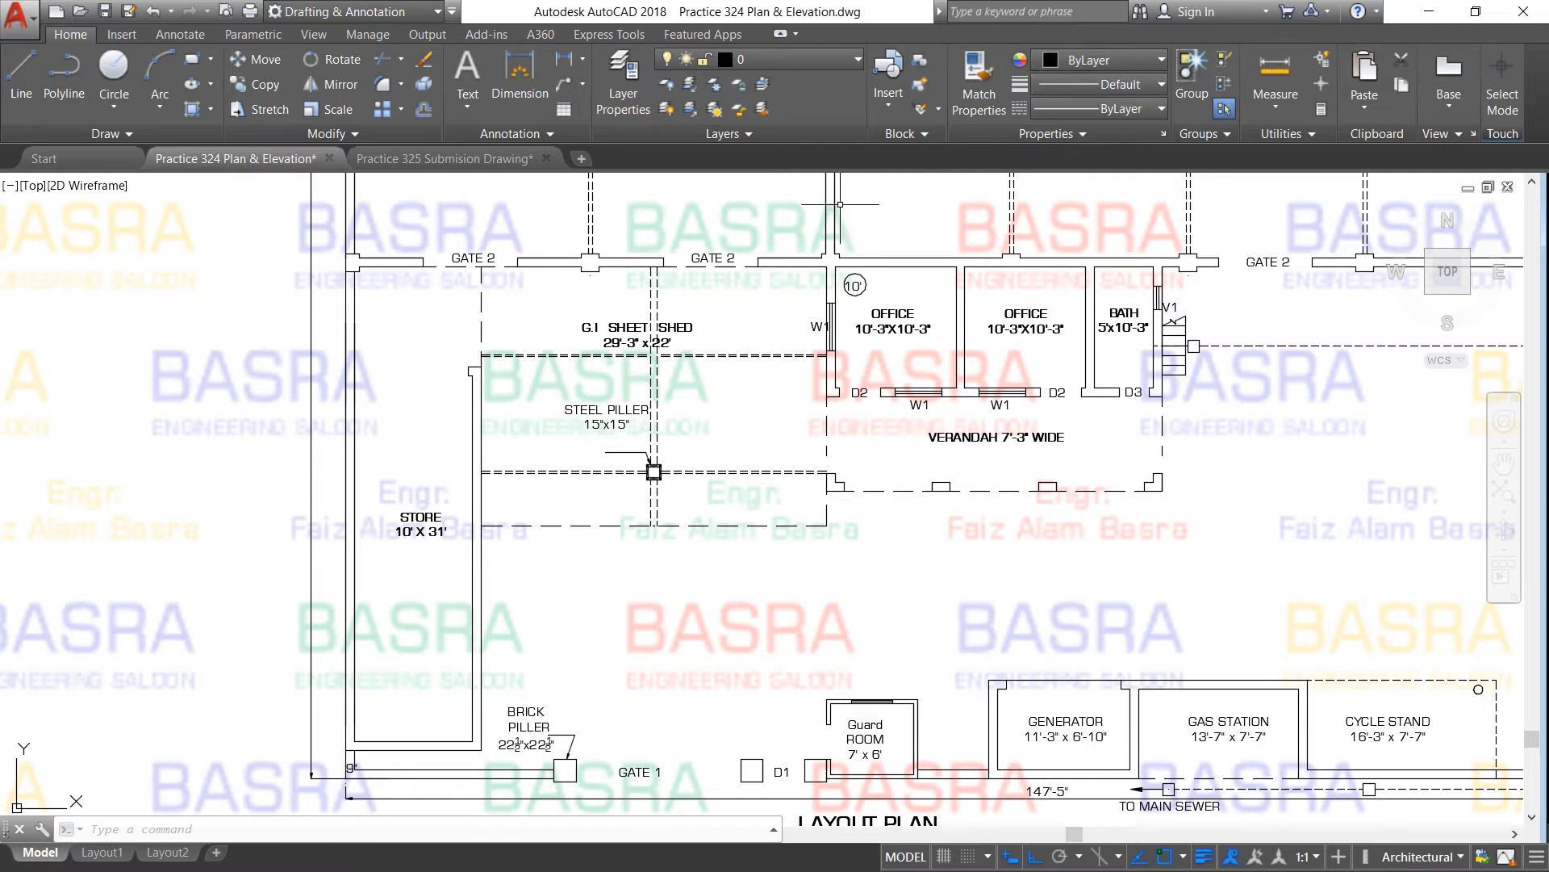
left_click(1161, 86)
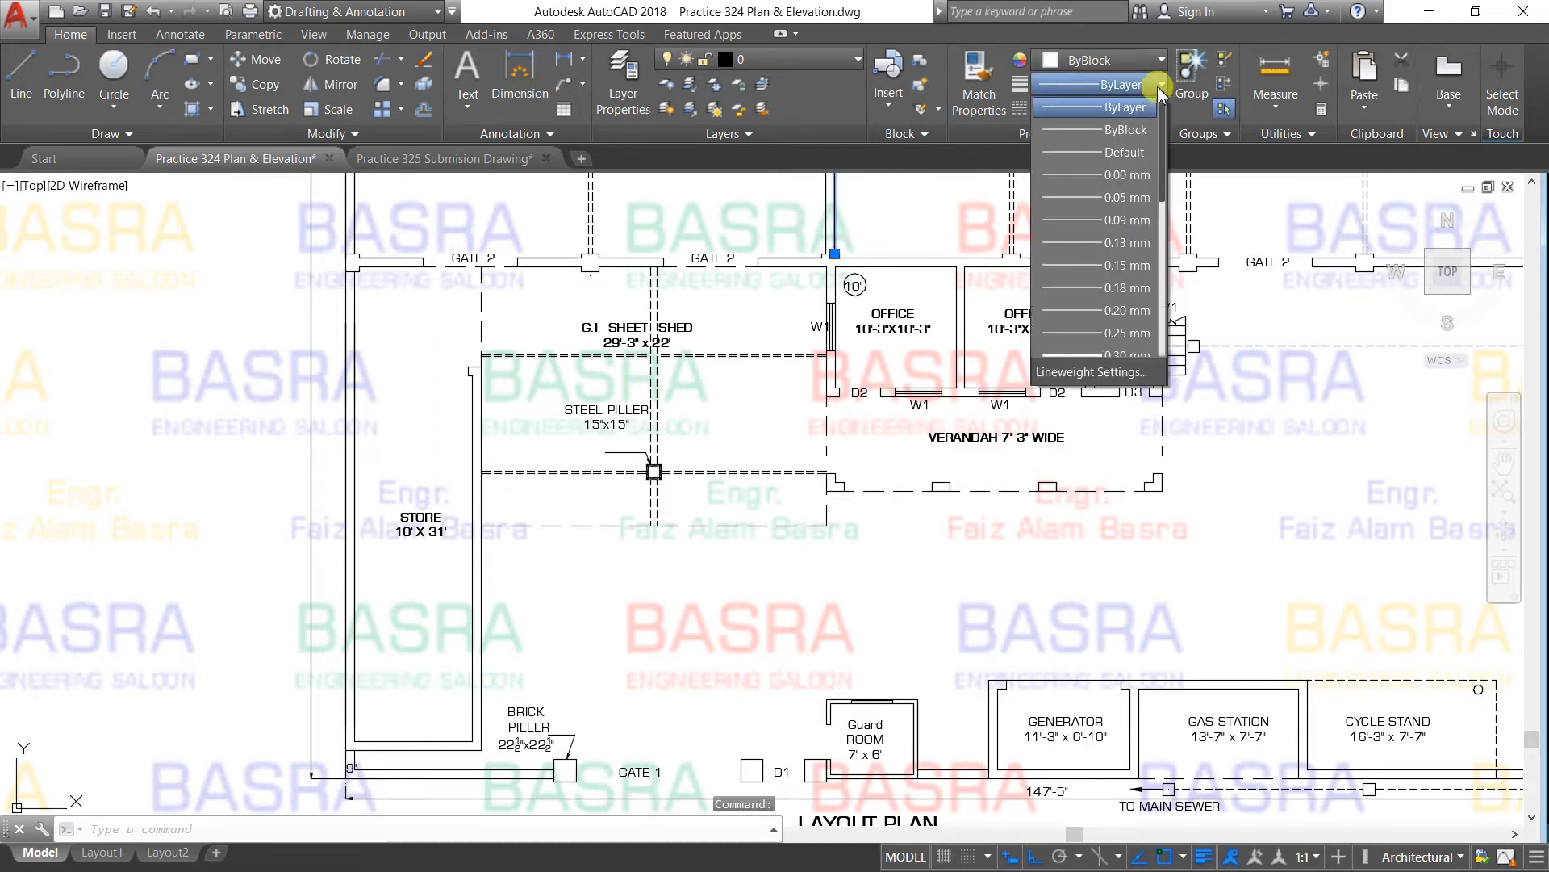
scroll(1086, 355, "down", 2)
left_click(1086, 353)
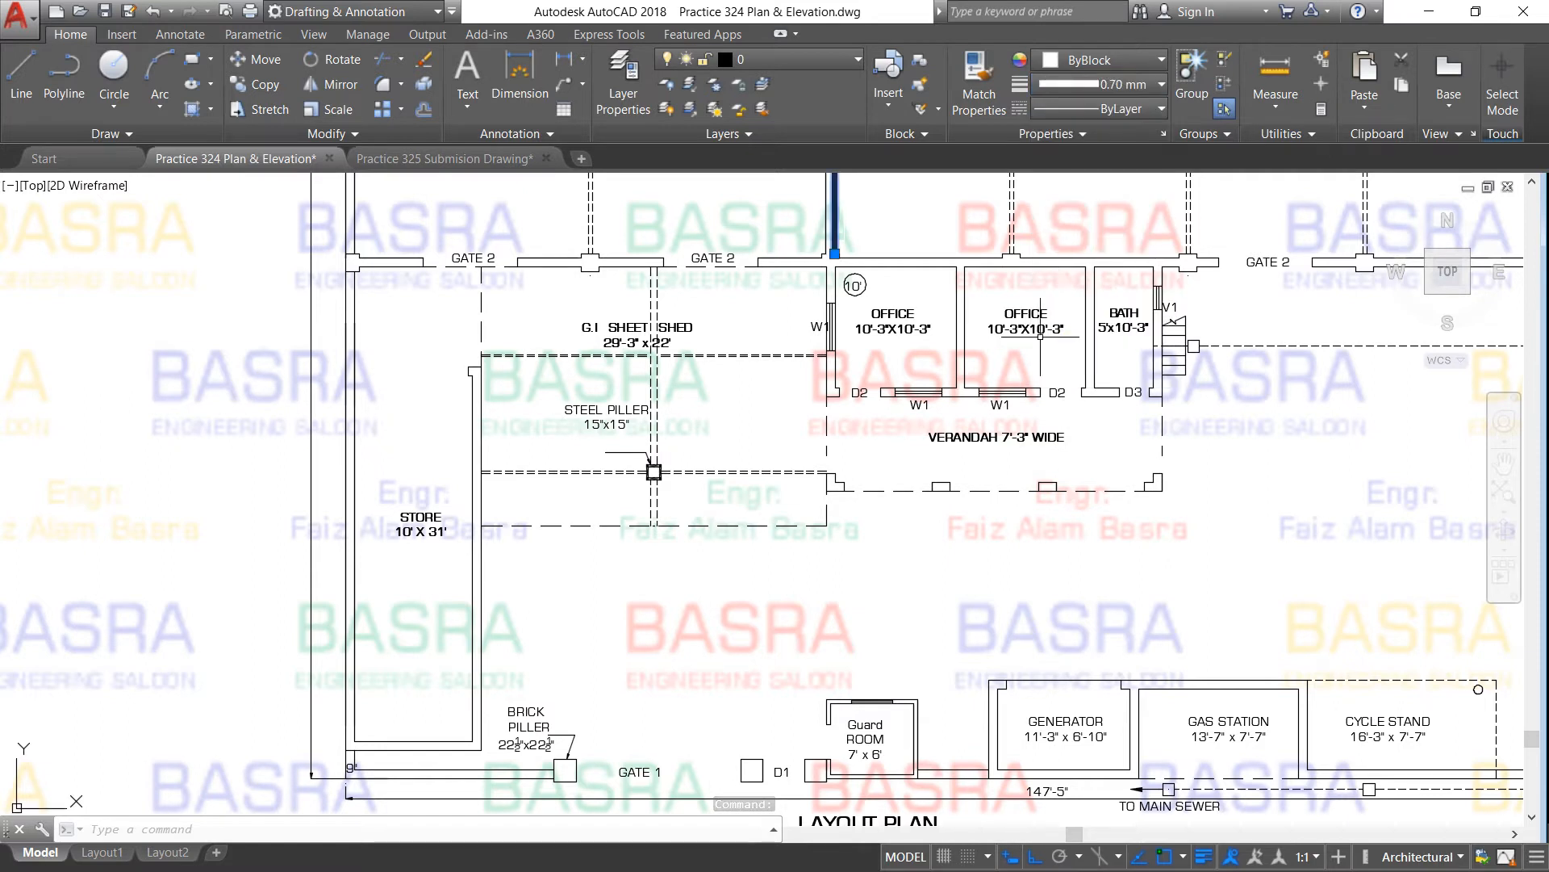
Set the lineweight of the hall dividing wall line above the first office to 0.30 mm
left_click(1161, 84)
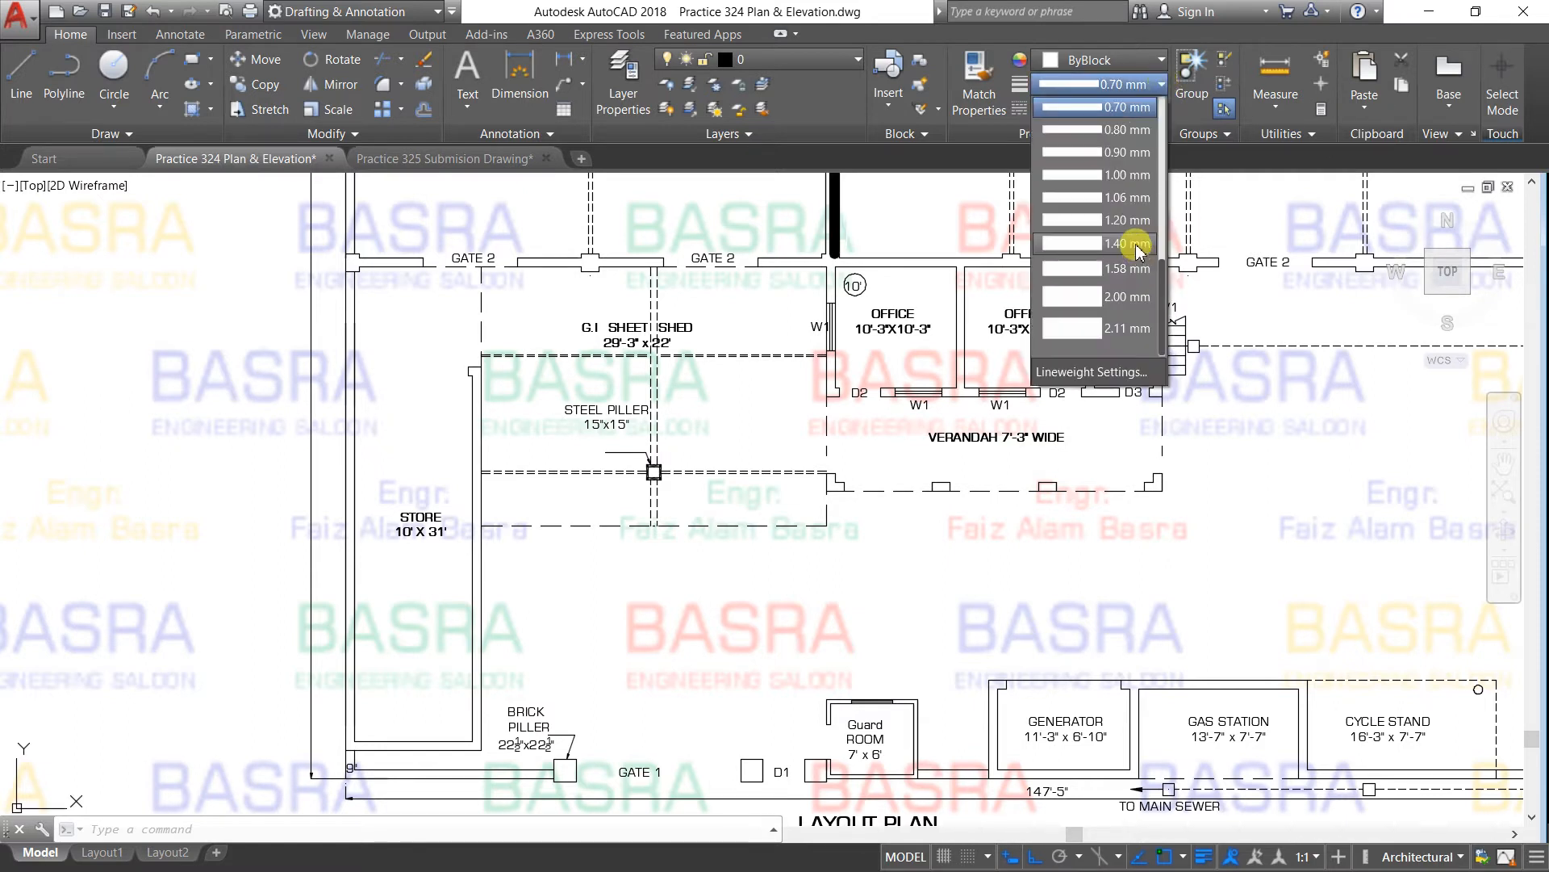
scroll(1138, 250, "up", 4)
left_click(1092, 243)
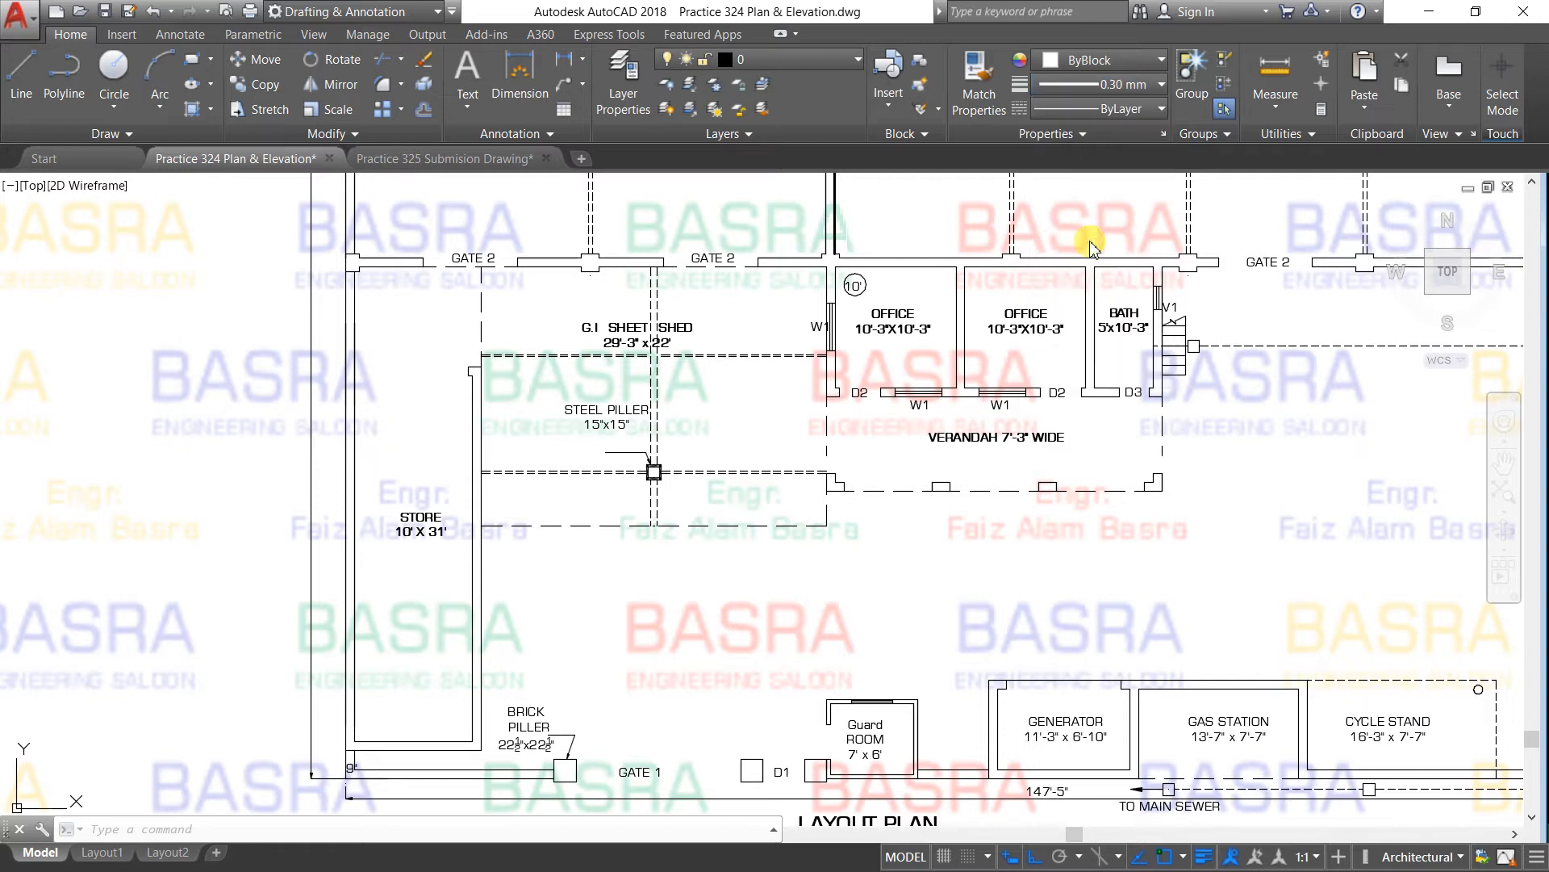
key("Escape")
scroll(855, 372, "down", 4)
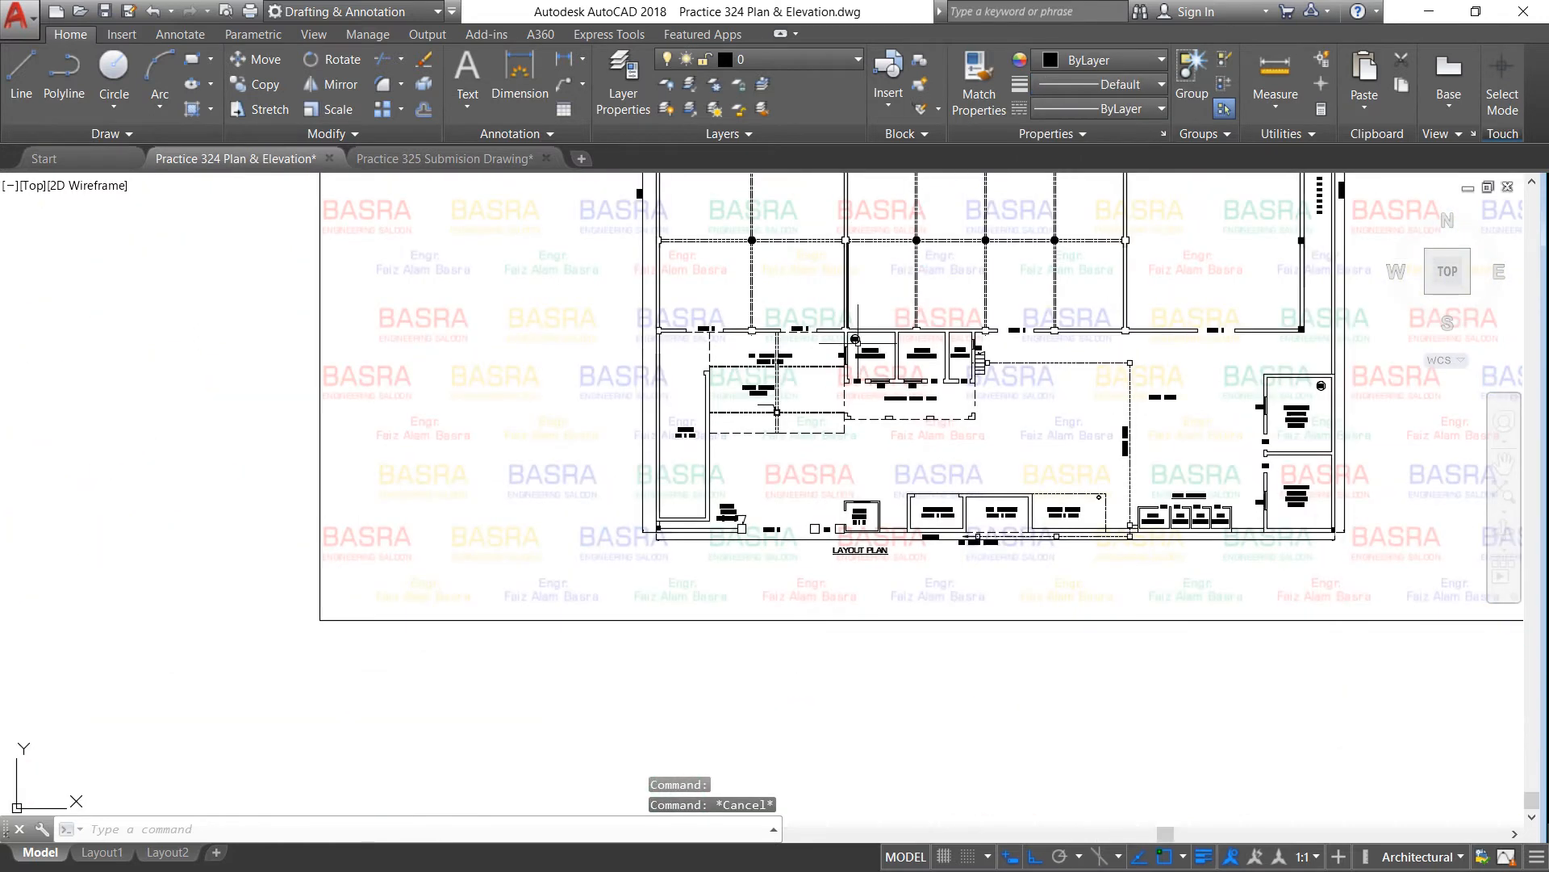
Match the 0.30 mm wall line's properties to its parallel wall line and the wall lines meeting at the first office's corner
scroll(867, 275, "up", 6)
left_click(972, 80)
left_click(784, 326)
left_click(778, 330)
left_click(778, 339)
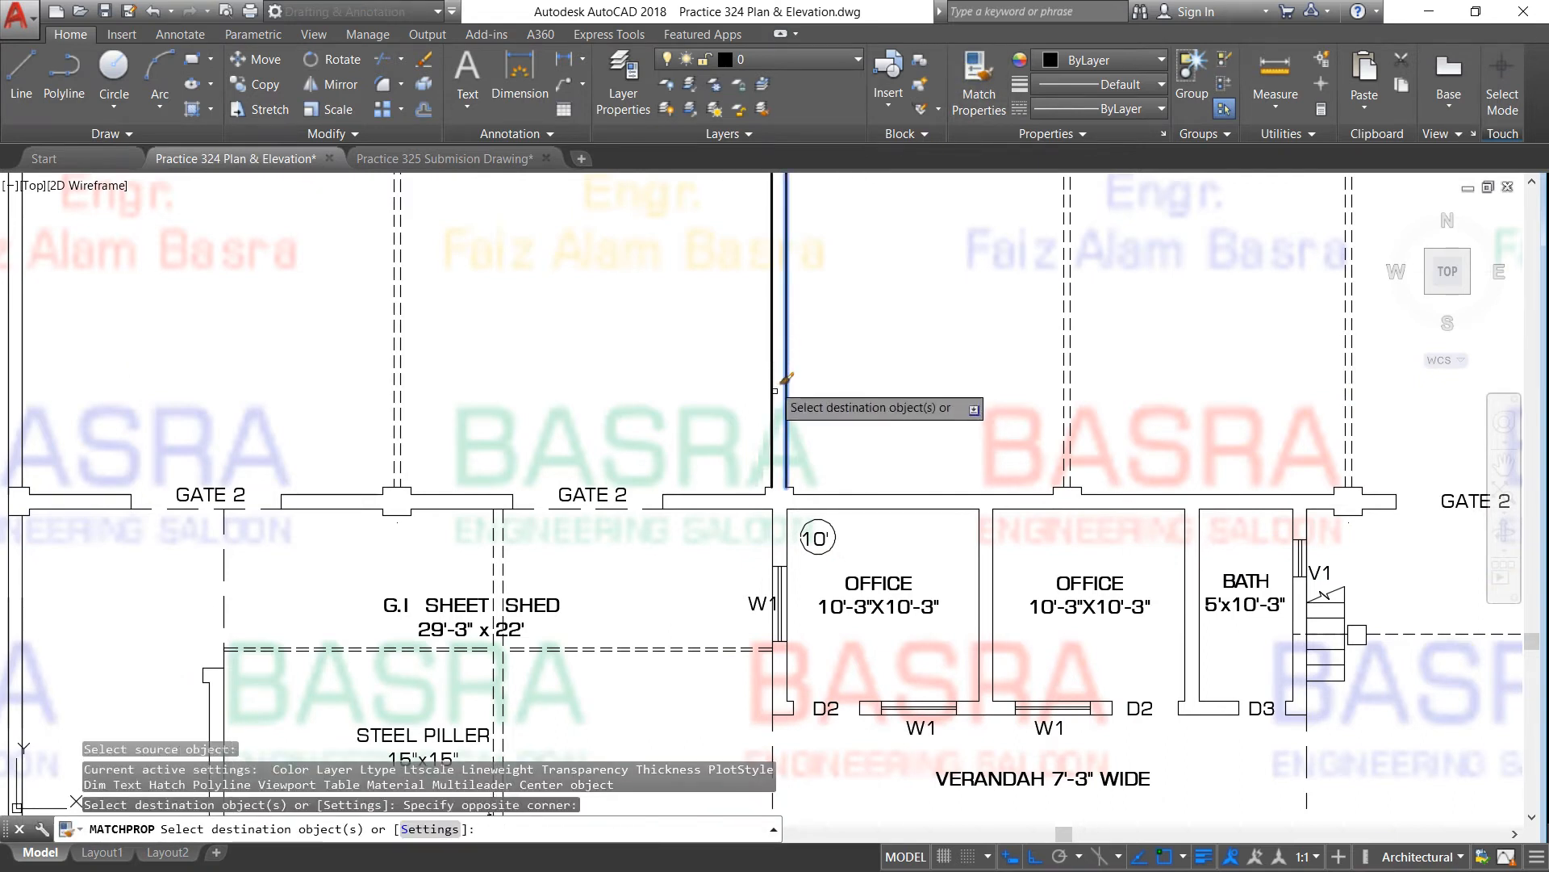
left_click(780, 456)
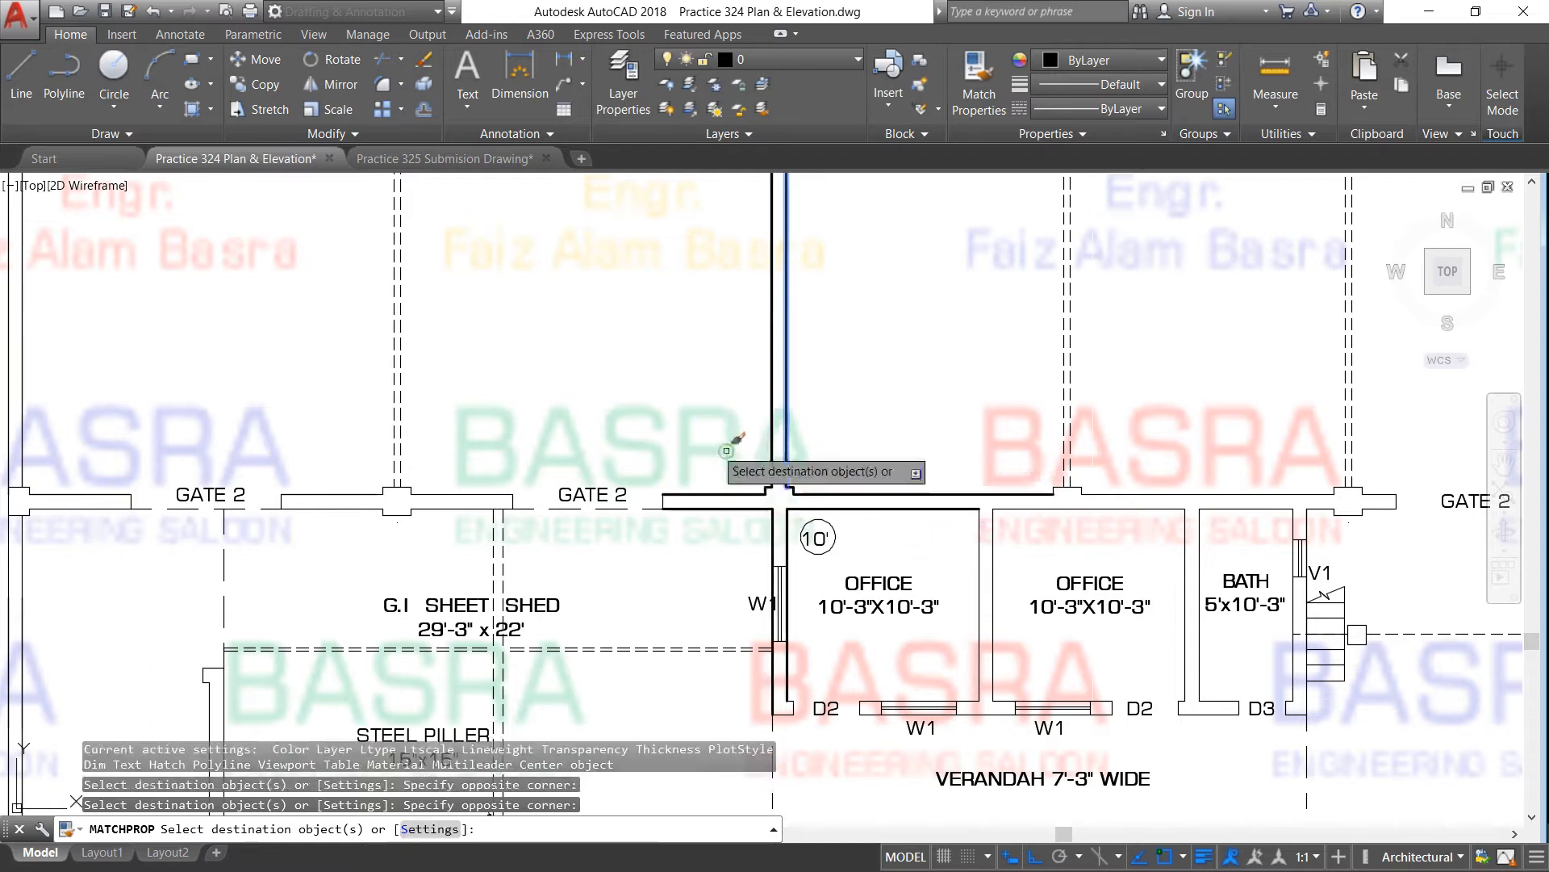
Match the same properties to the front hall wall segments on both sides of the Gate 2 opening beside the G.I. sheet shed
left_click(655, 472)
left_click(663, 464)
left_click(691, 532)
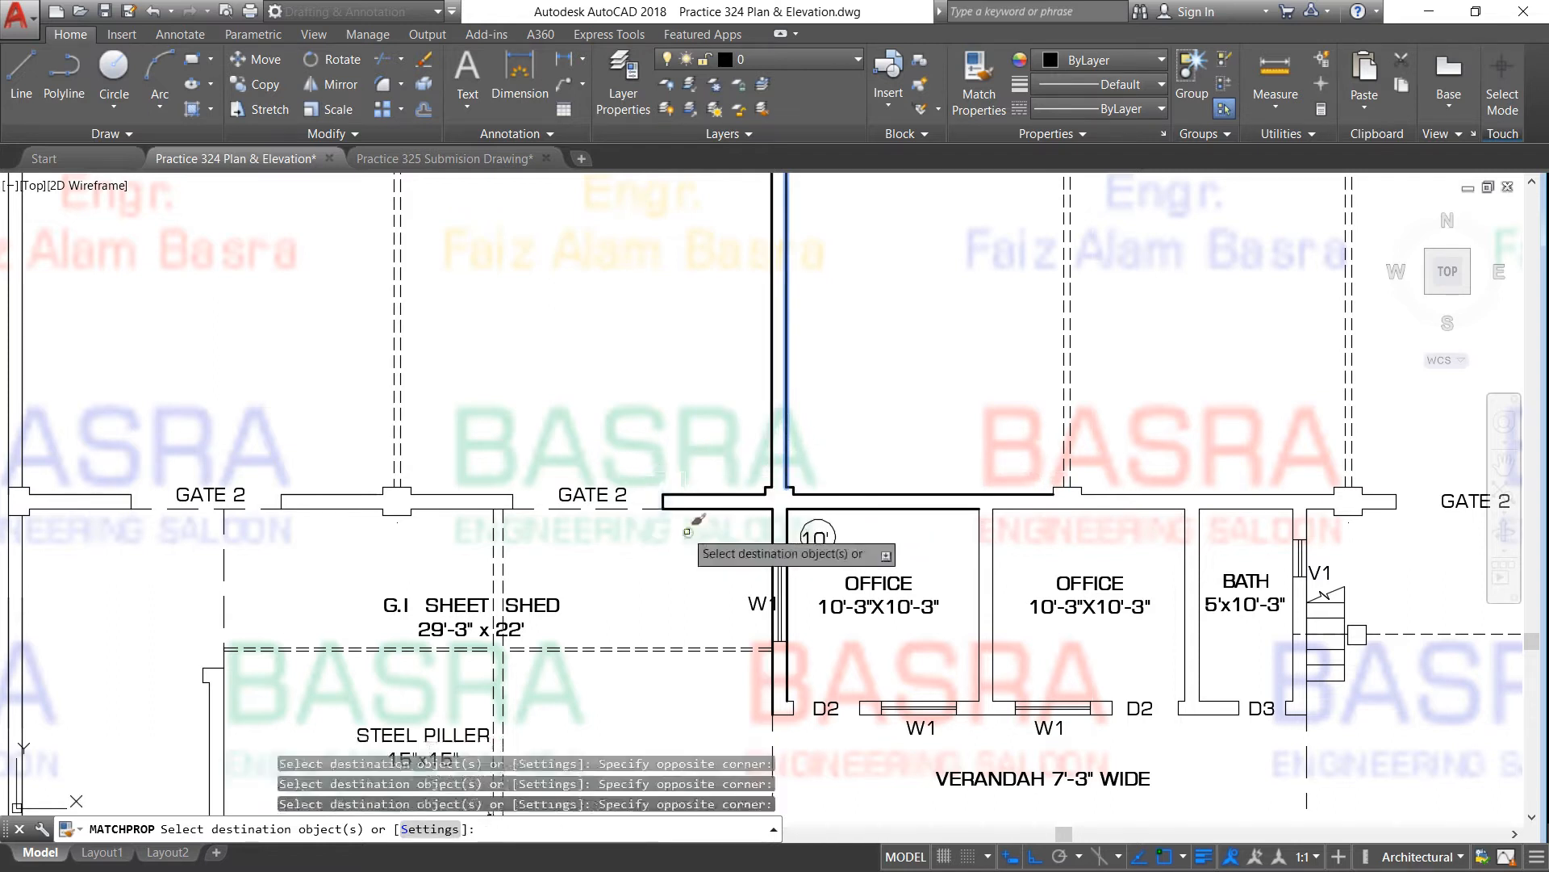
left_click(260, 468)
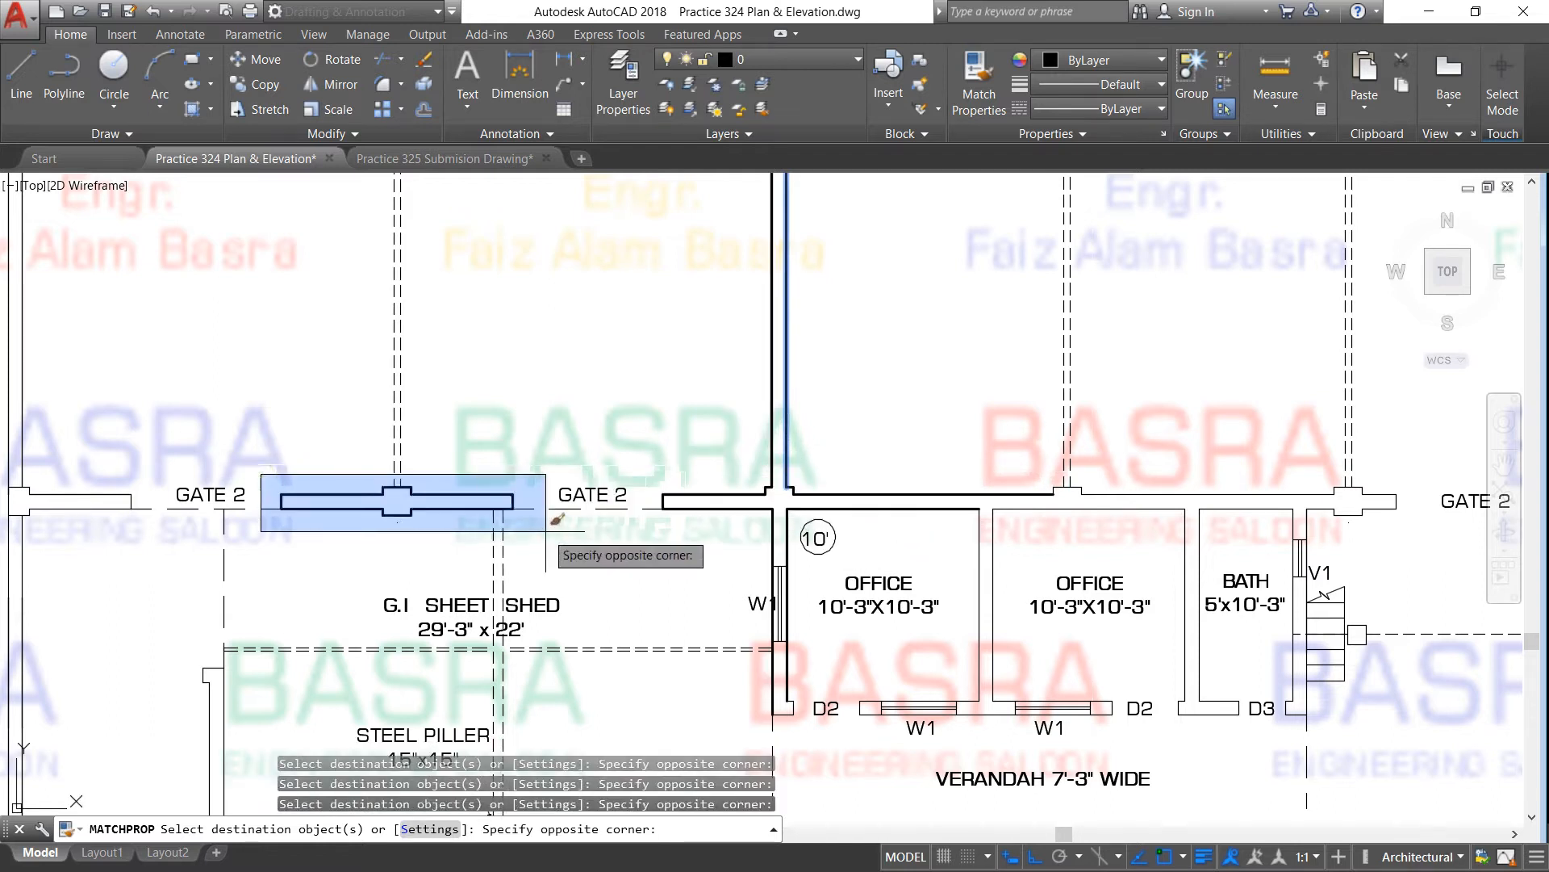
left_click(586, 533)
Match the same properties to the partition walls between the two offices and the bath and to the hall wall behind them
left_click(1004, 532)
left_click(947, 459)
left_click(1210, 526)
left_click(1159, 486)
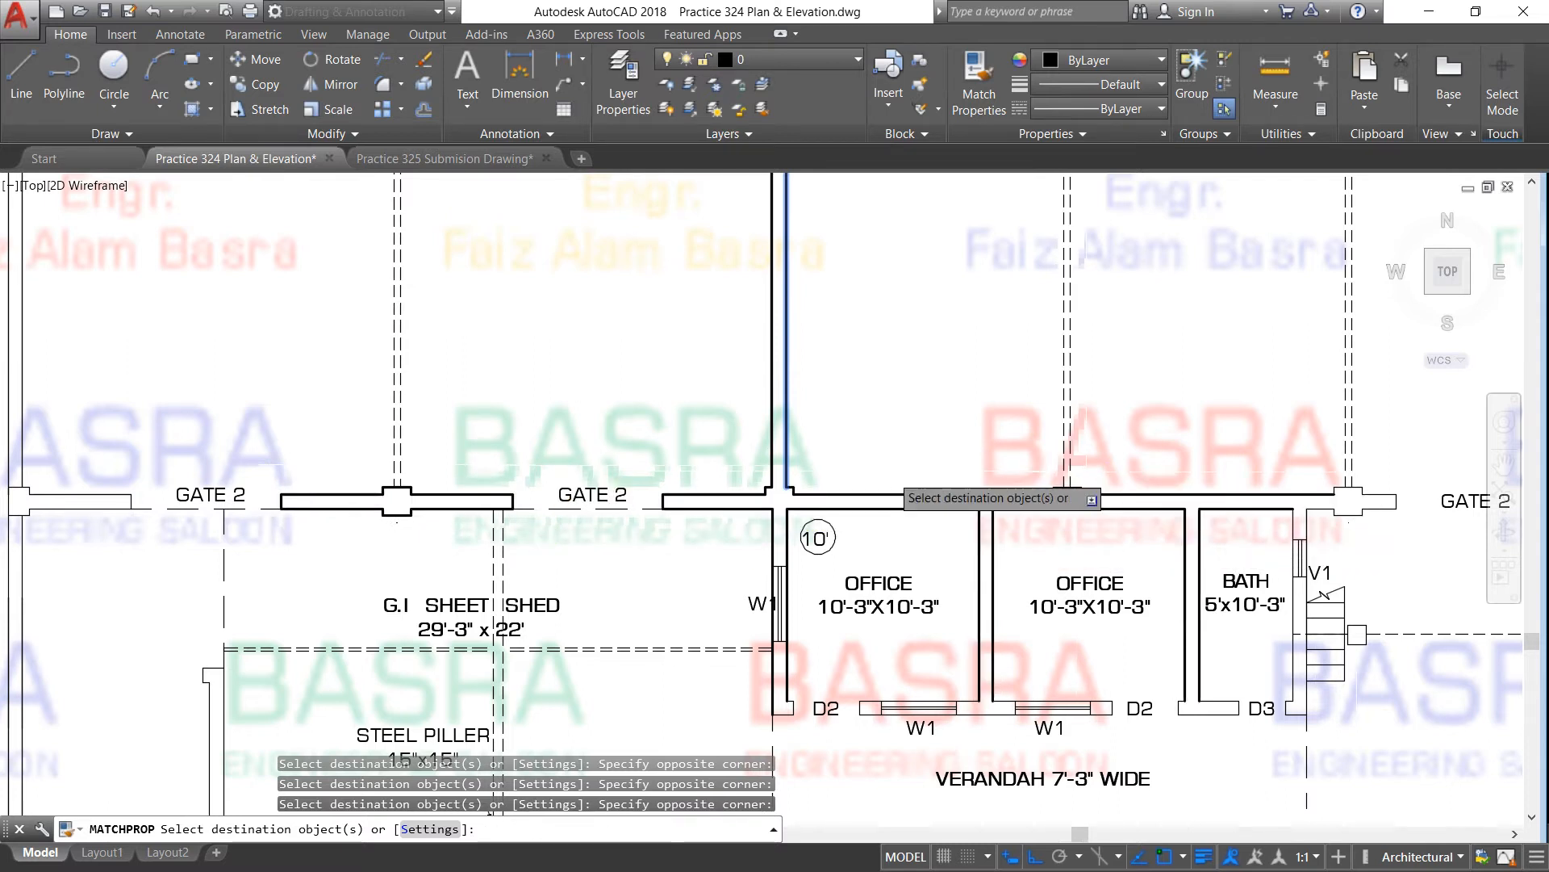
Match the 0.30 mm wall properties to the hall wall pieces and pier behind the bath and to the bath's outer wall
scroll(743, 484, "down", 2)
scroll(916, 495, "up", 1)
scroll(919, 496, "up", 2)
left_click(777, 430)
left_click(868, 485)
left_click(1021, 432)
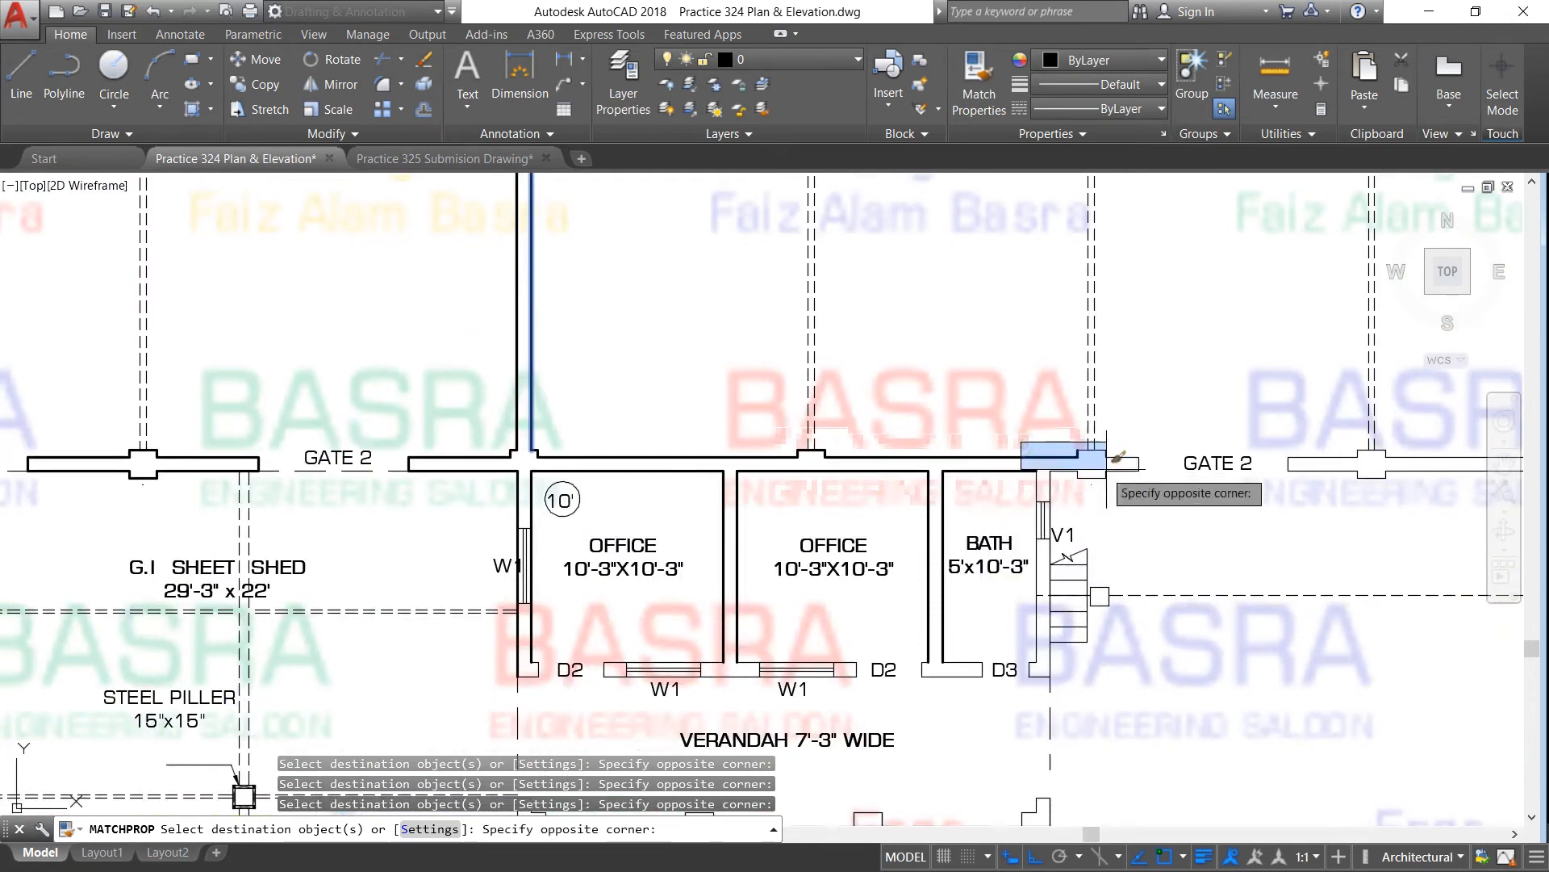
left_click(1159, 484)
left_click(1061, 485)
left_click(1026, 480)
scroll(1023, 684, "up", 4)
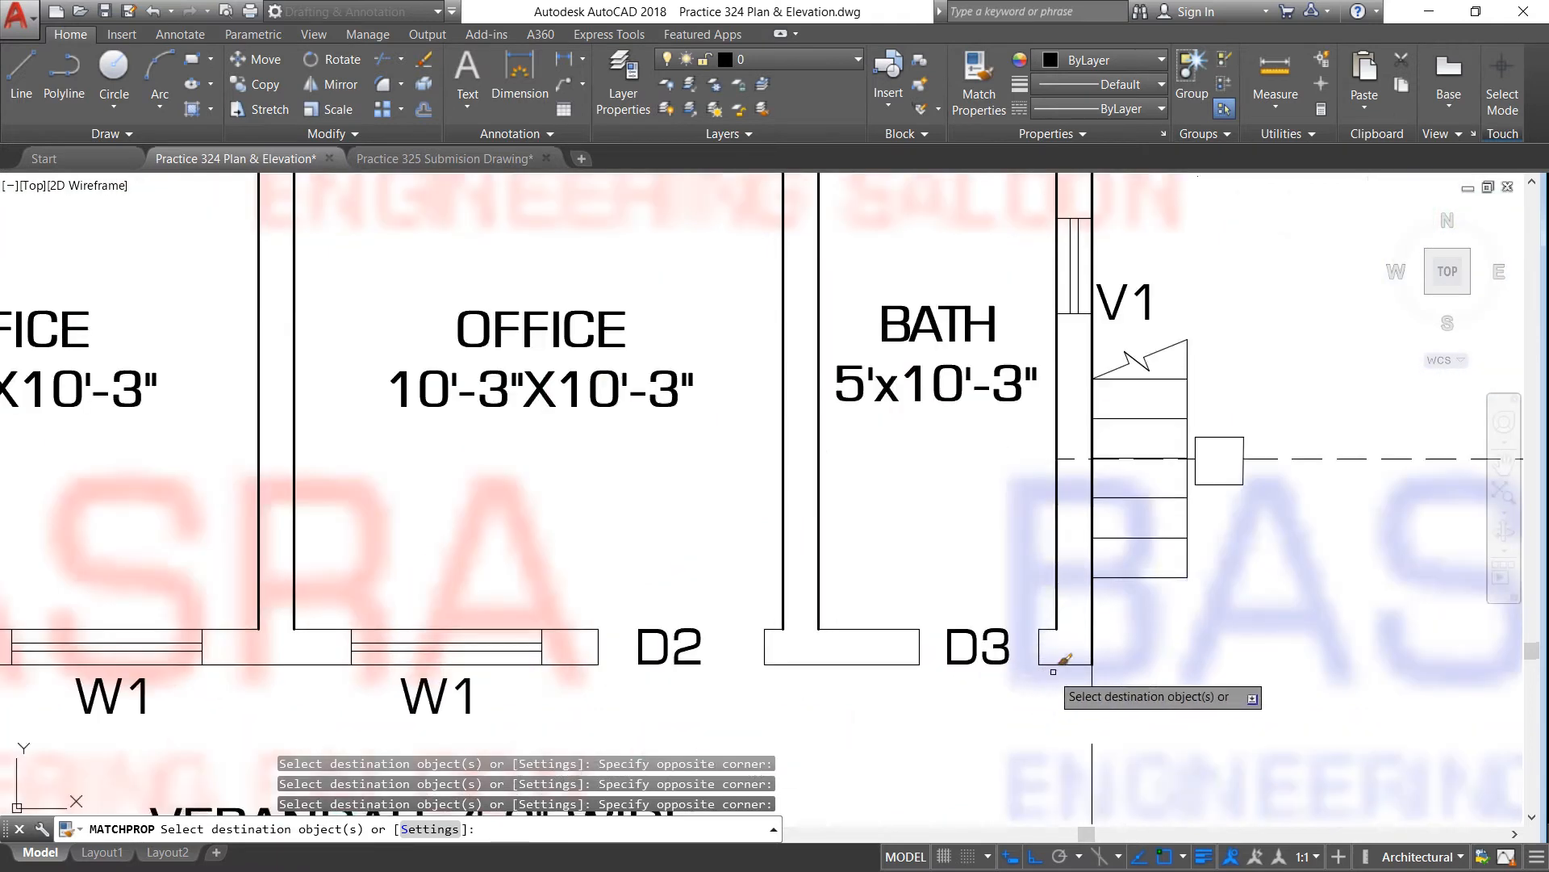
Match the same properties to the verandah-side wall pieces around door D3 and to the second office's front wall beside D2
left_click(1025, 613)
left_click(1128, 675)
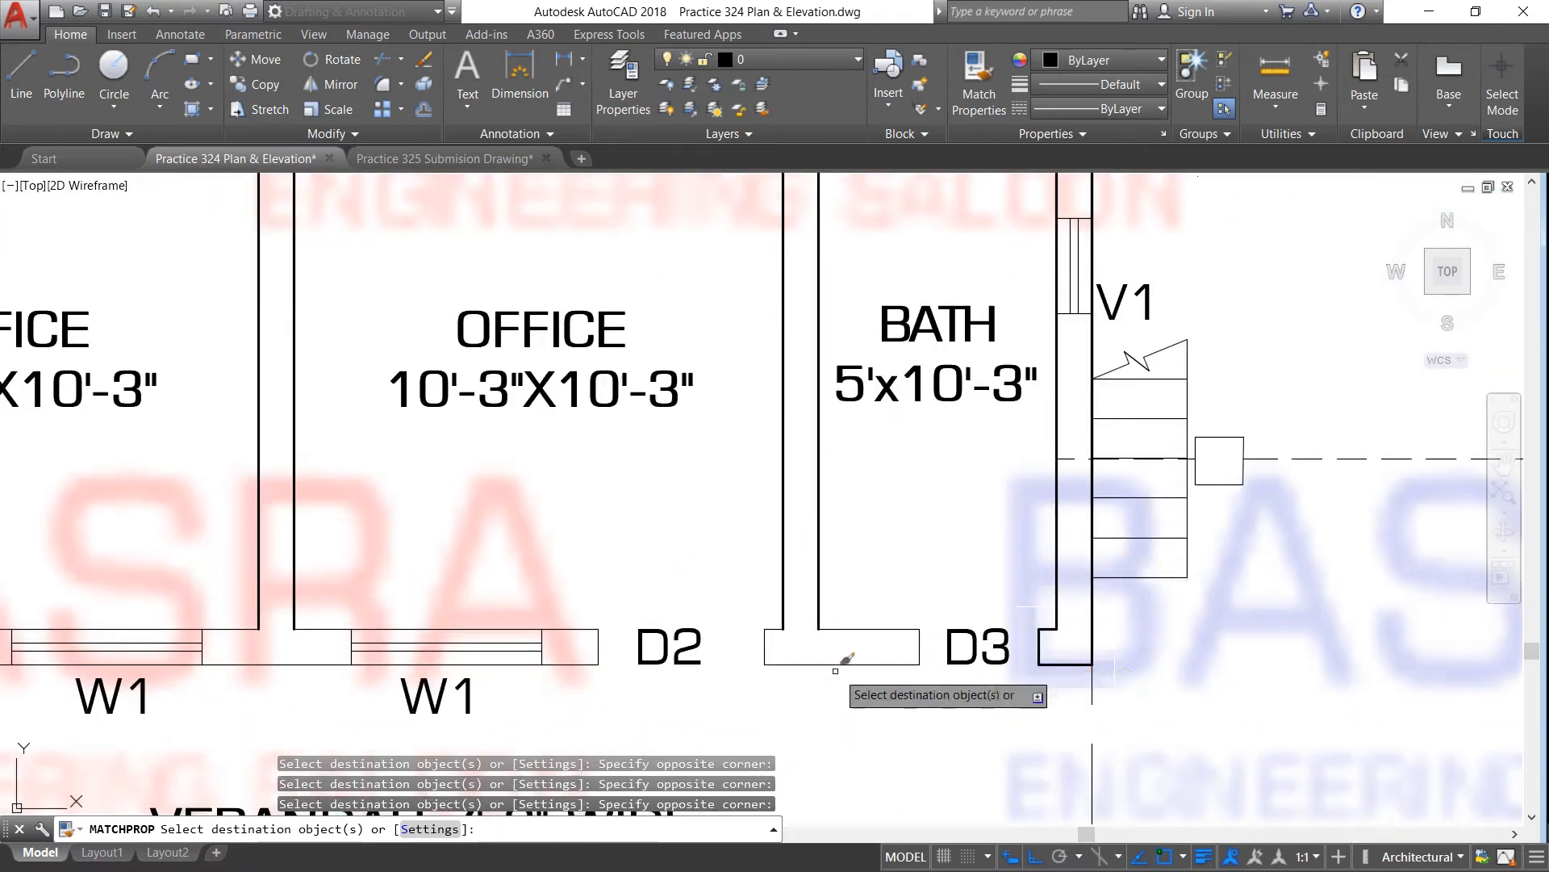
left_click(931, 674)
left_click(756, 620)
left_click(609, 664)
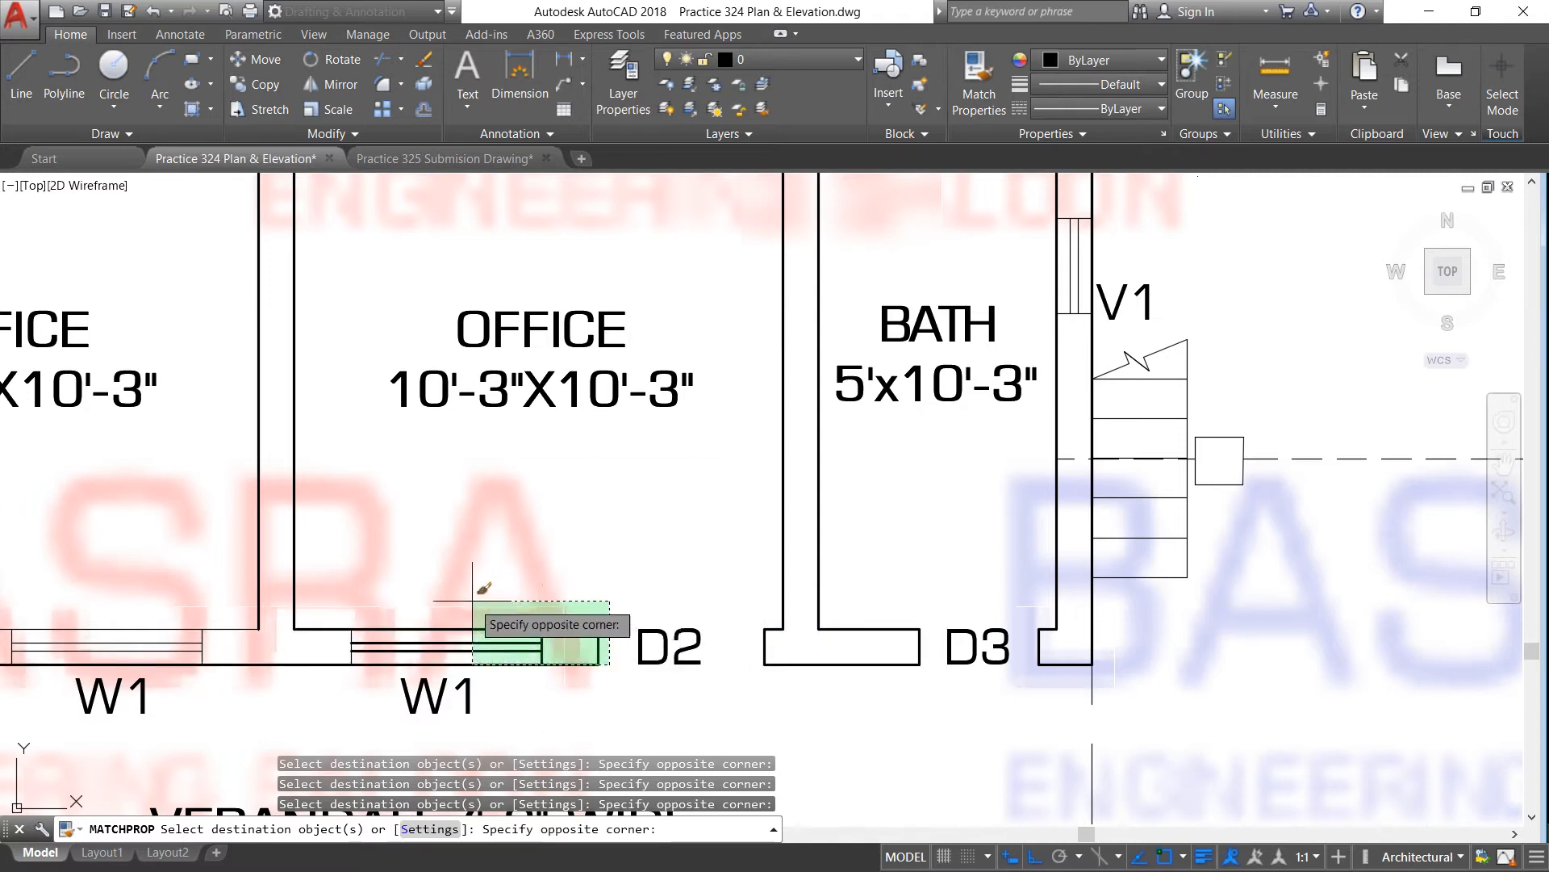
left_click(375, 596)
Match the same properties to the first office's front wall around window W1 and its corner wall end at D2, then finish the command
scroll(693, 583, "down", 6)
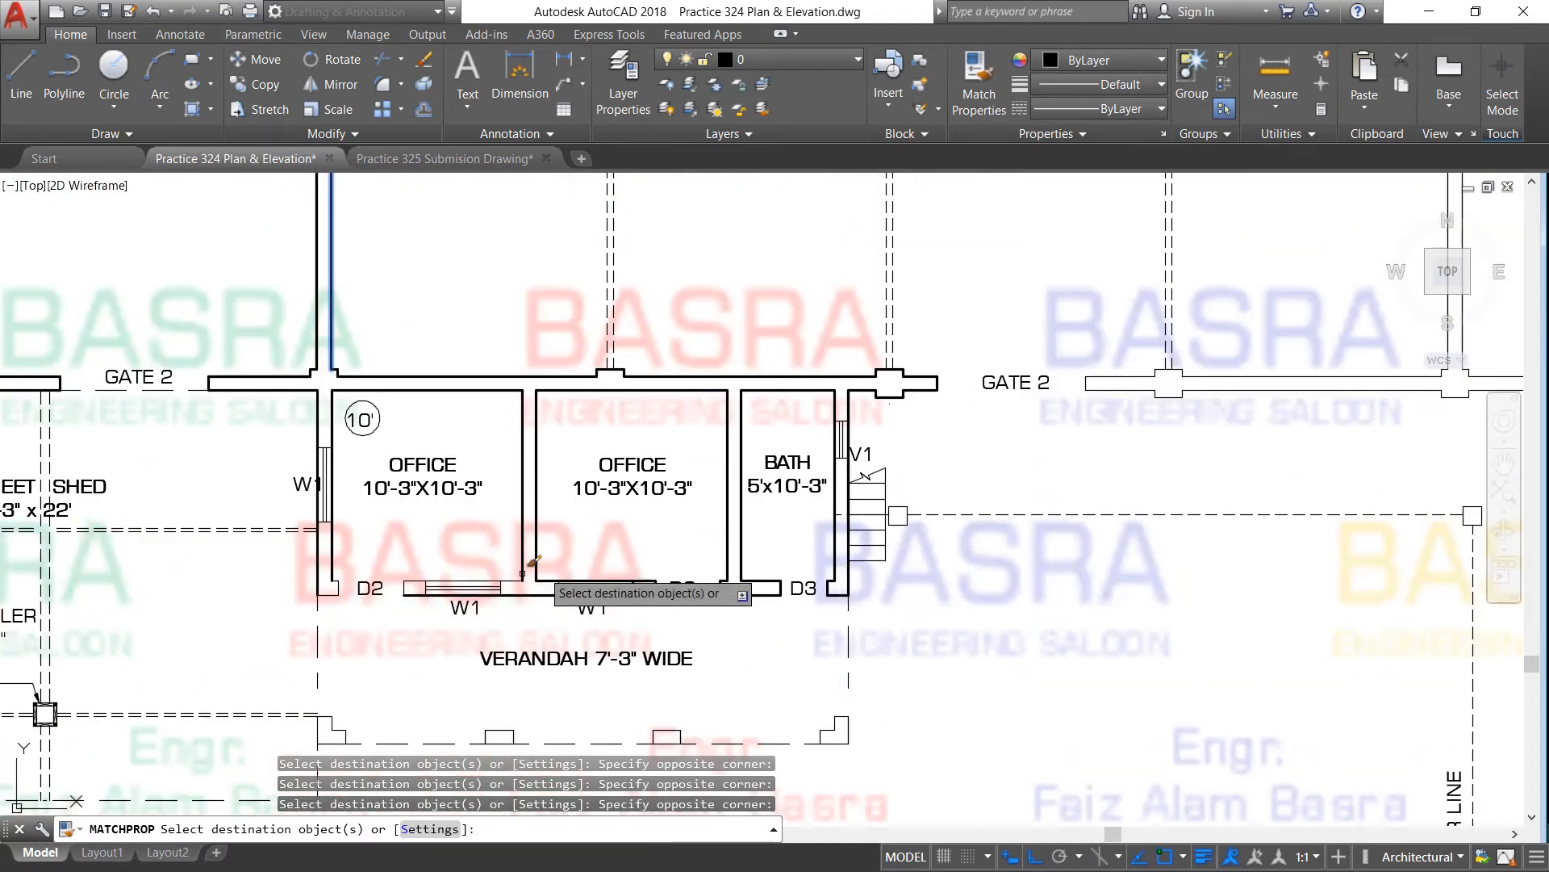
scroll(693, 582, "up", 6)
left_click(326, 534)
left_click(403, 620)
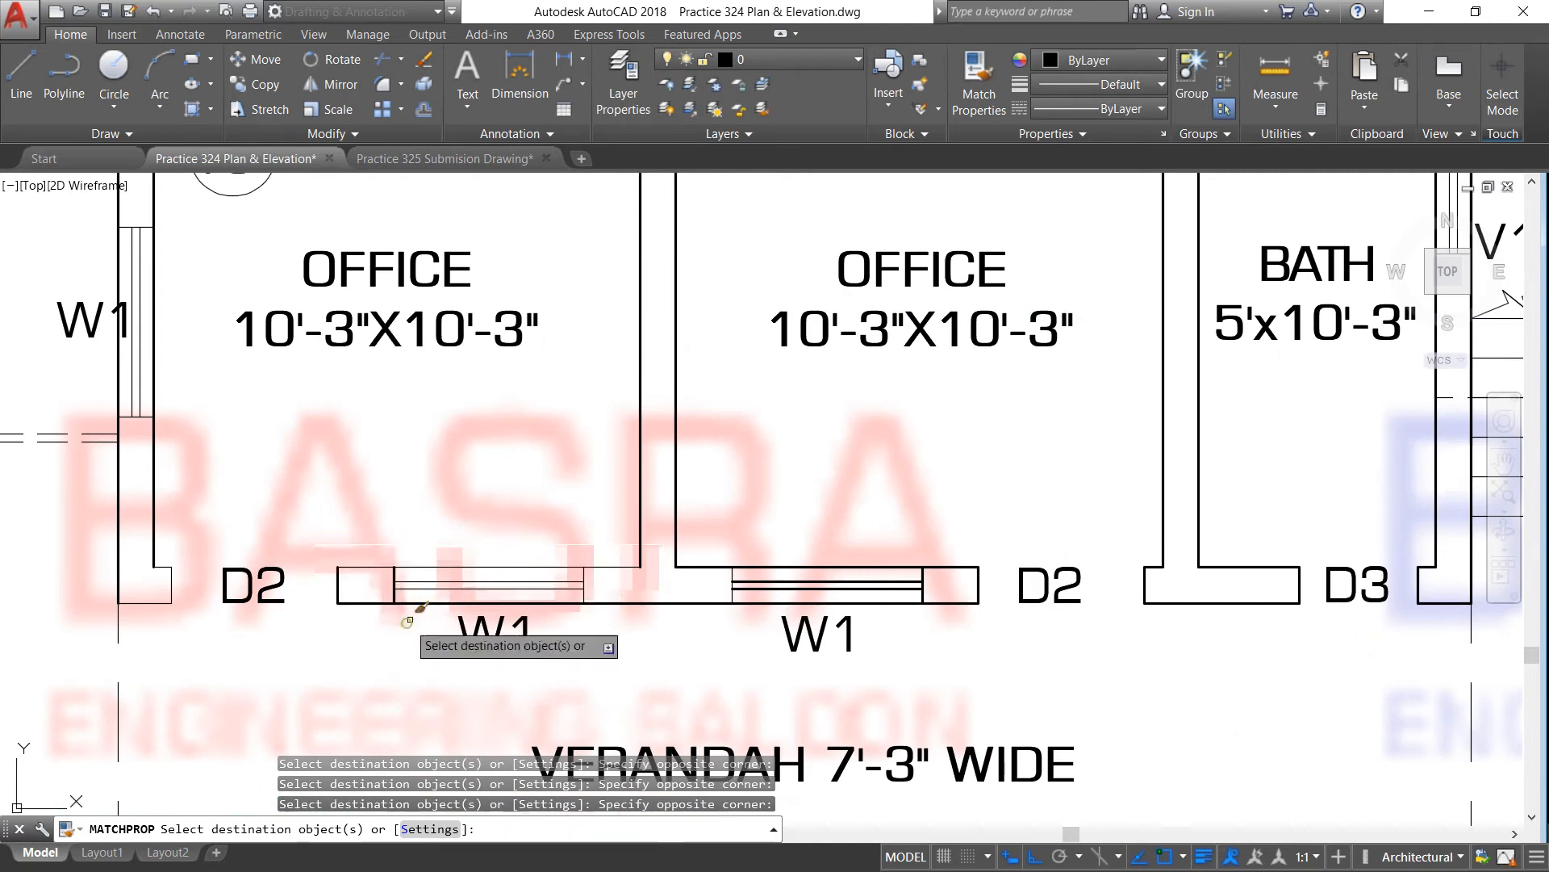
left_click(796, 647)
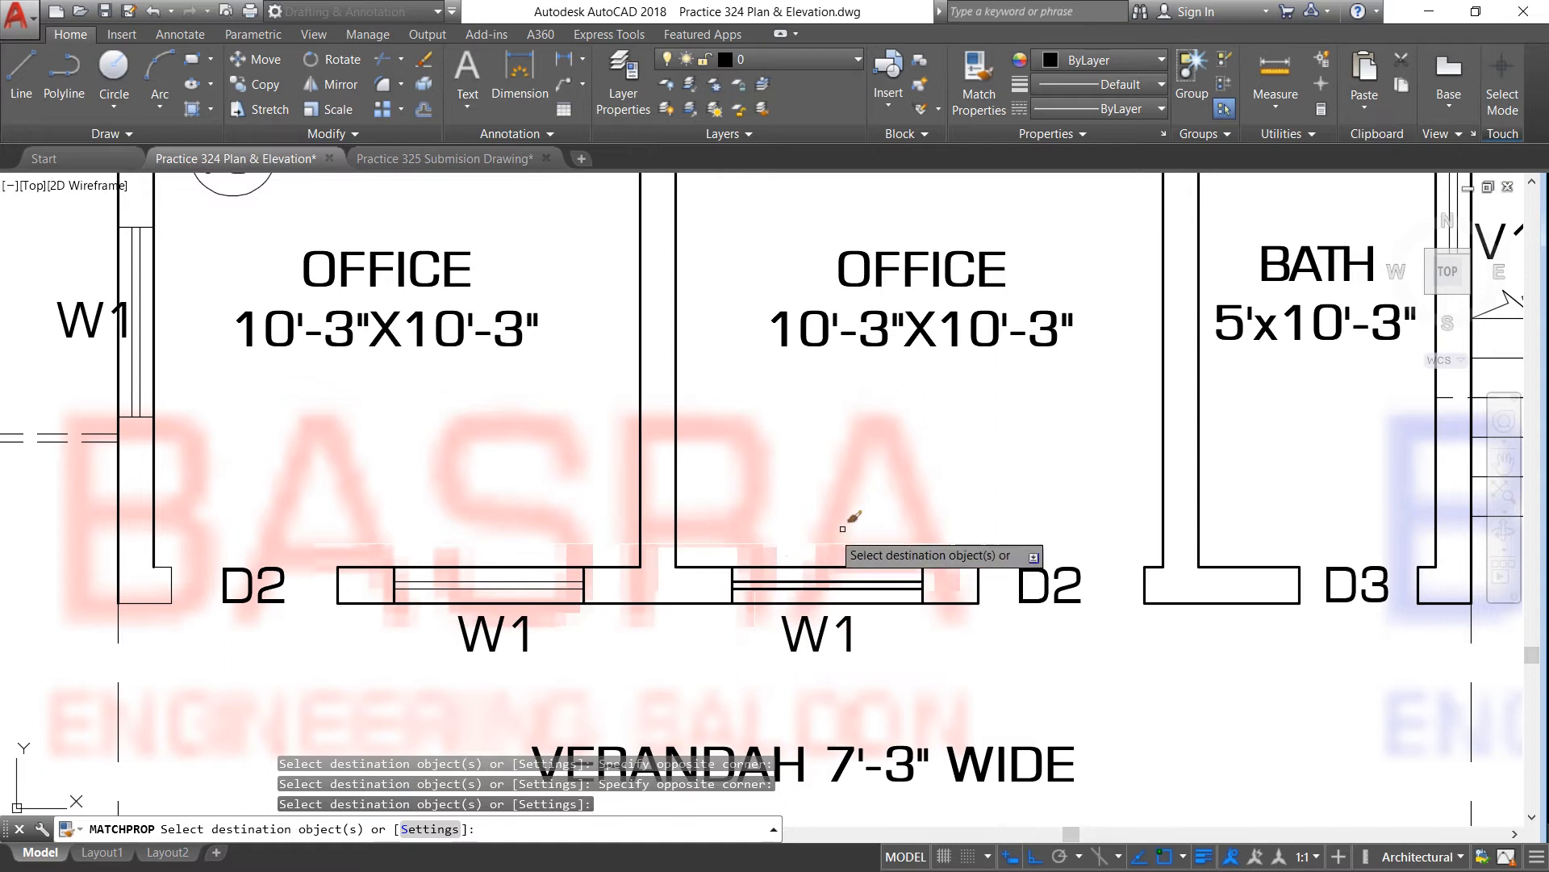
scroll(847, 526, "down", 4)
scroll(710, 554, "up", 4)
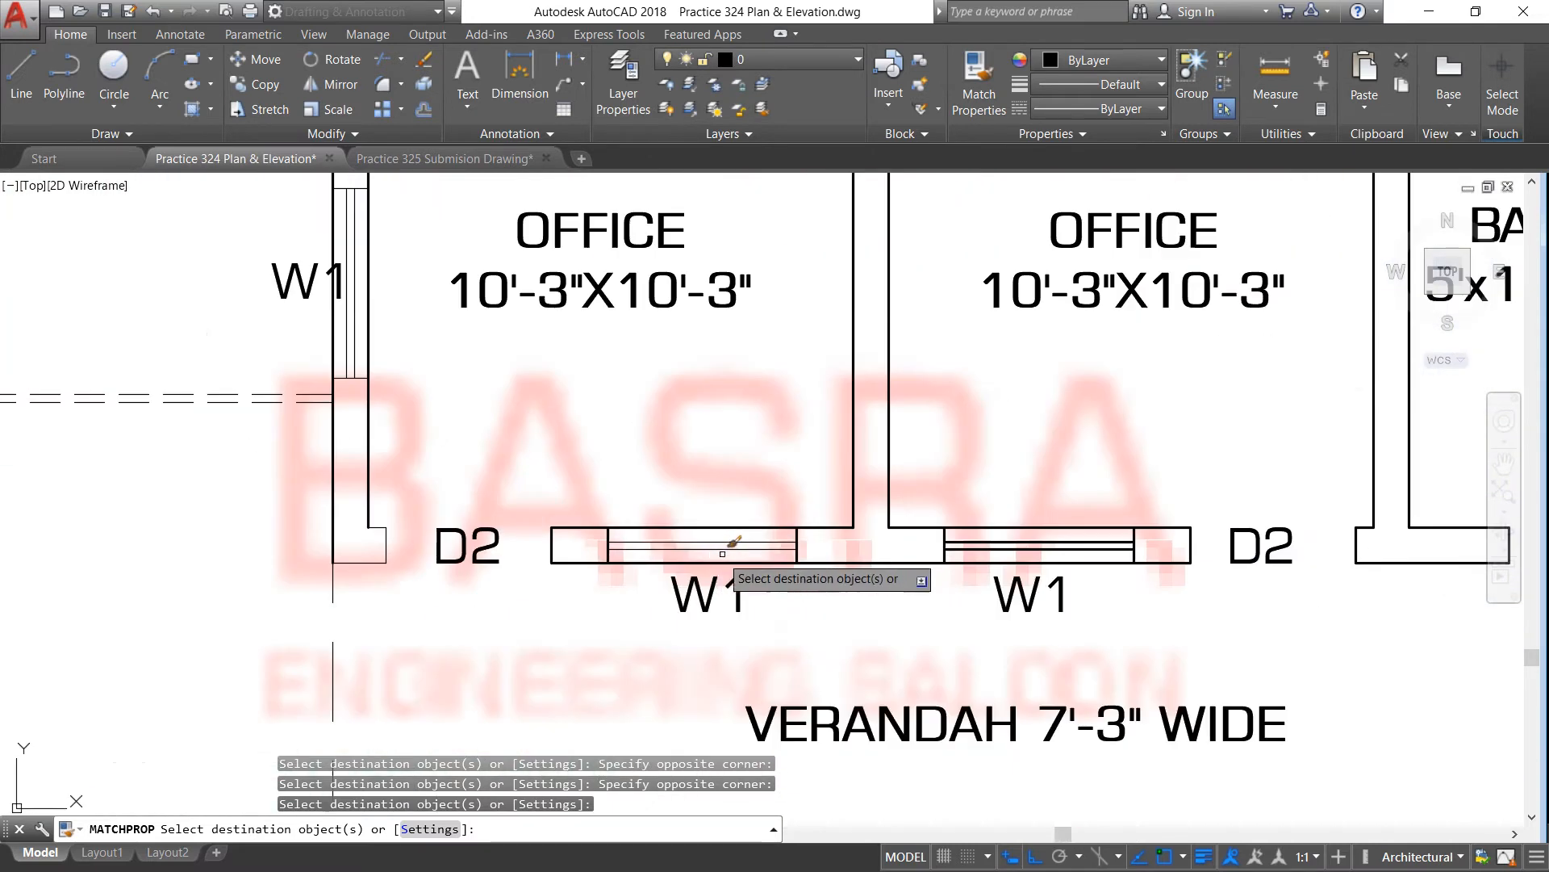
left_click(267, 488)
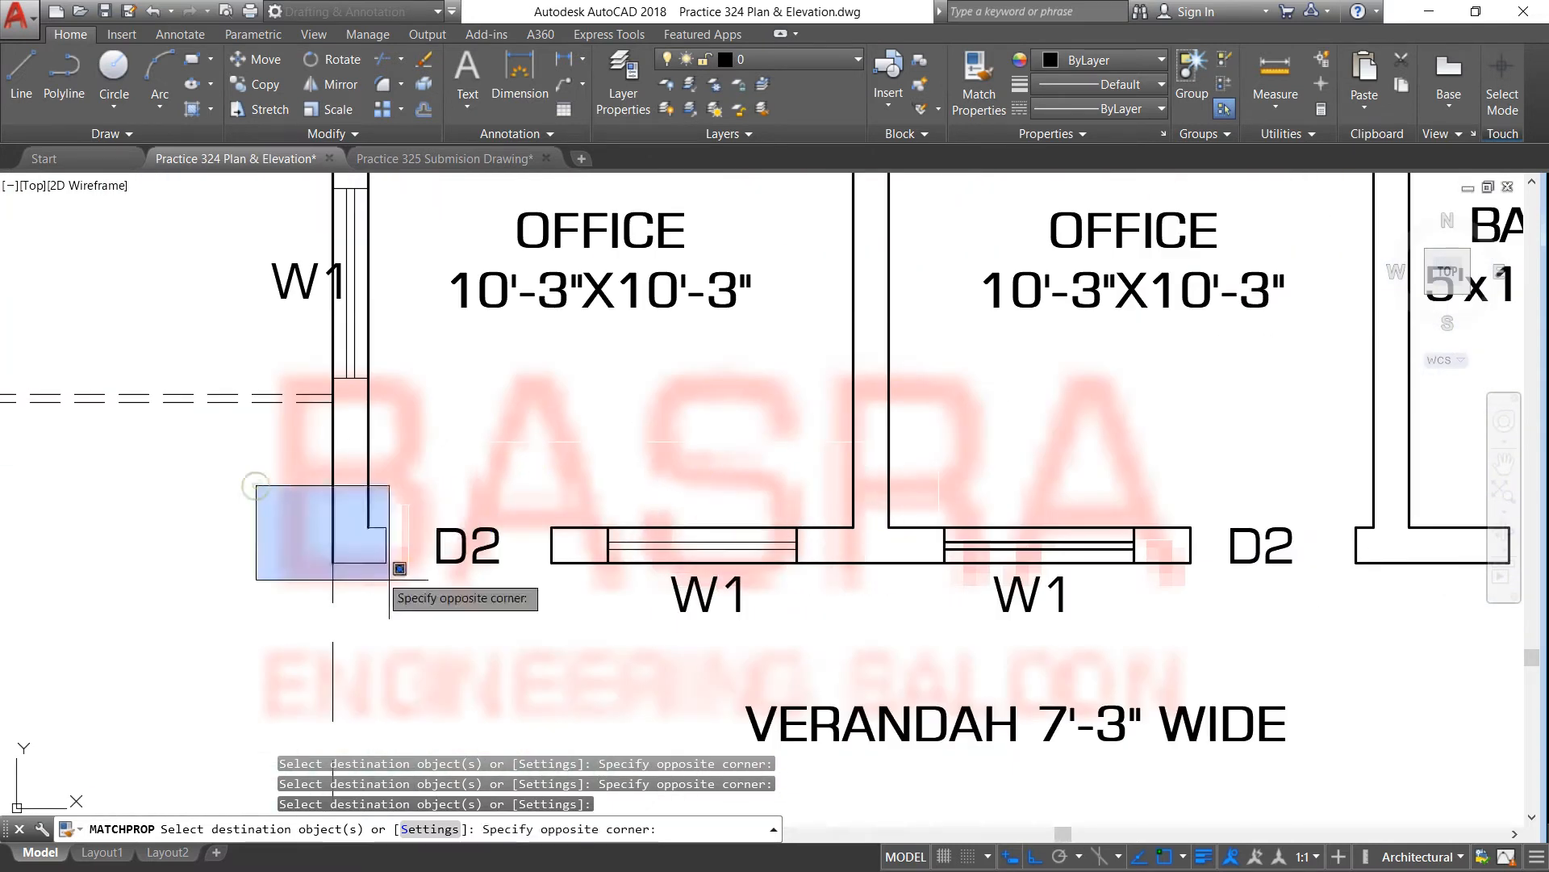
left_click(401, 569)
right_click(432, 419)
left_click(476, 432)
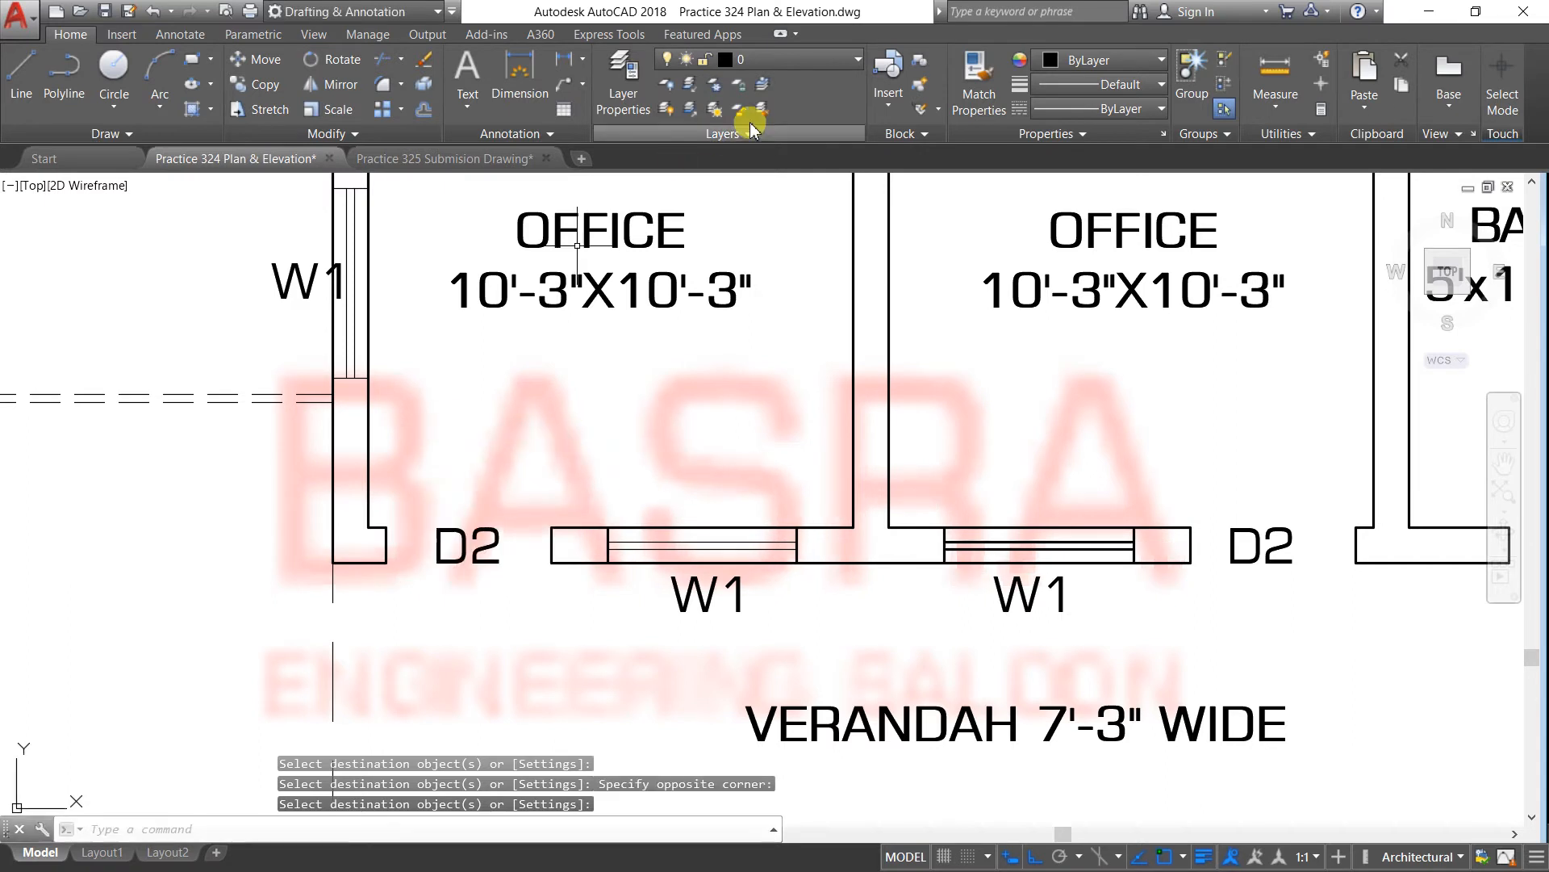
Match the thin line properties of the first office's front W1 window to the second office's W1 window lines
left_click(978, 85)
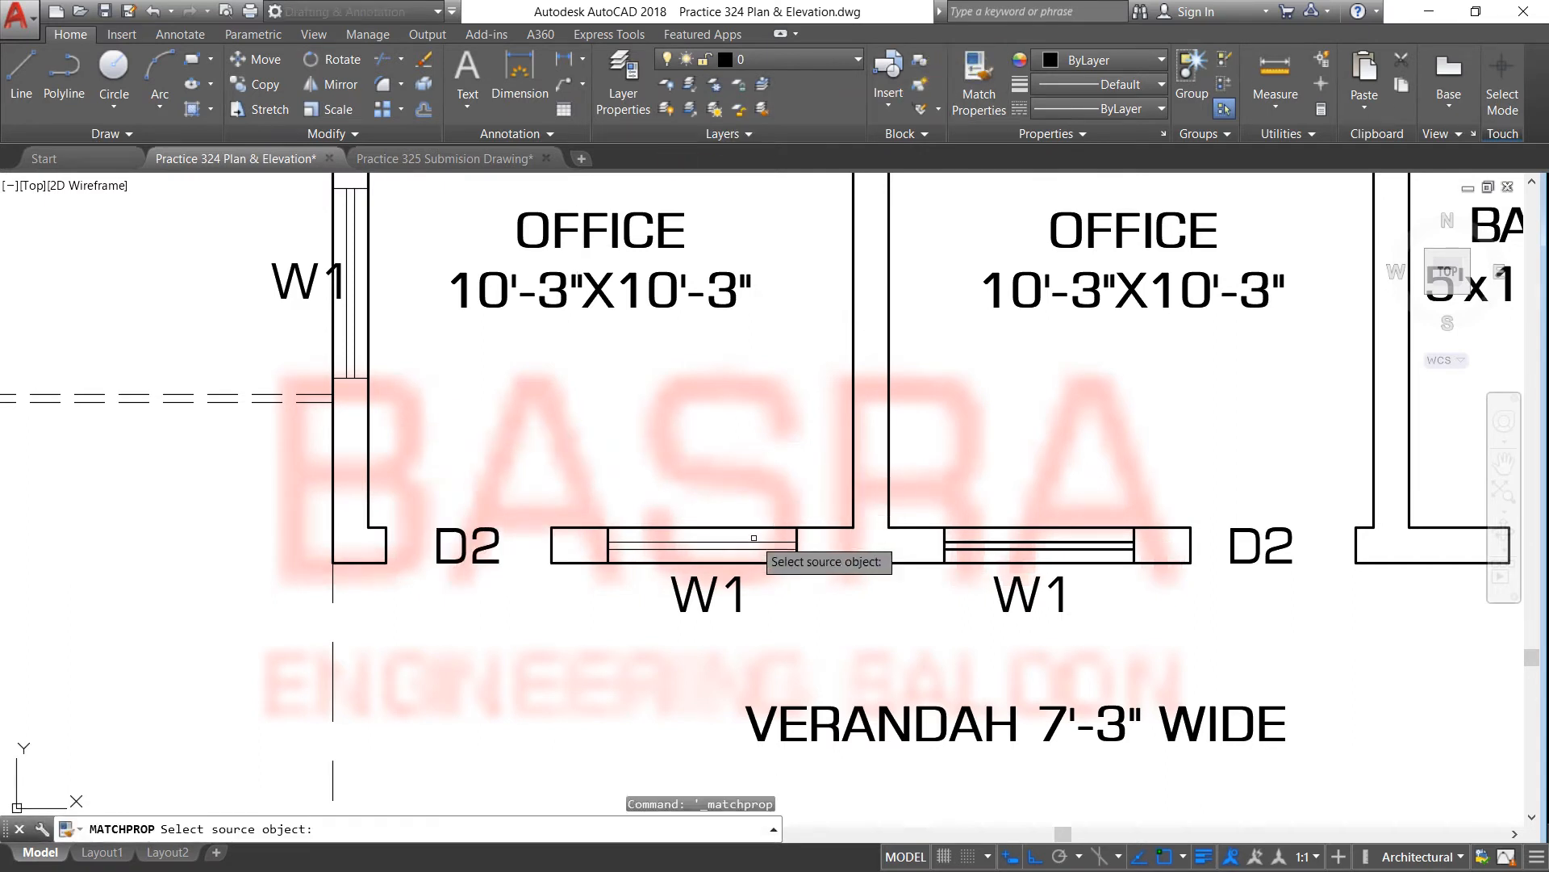
left_click(766, 544)
left_click(998, 553)
left_click(997, 541)
scroll(977, 496, "down", 4)
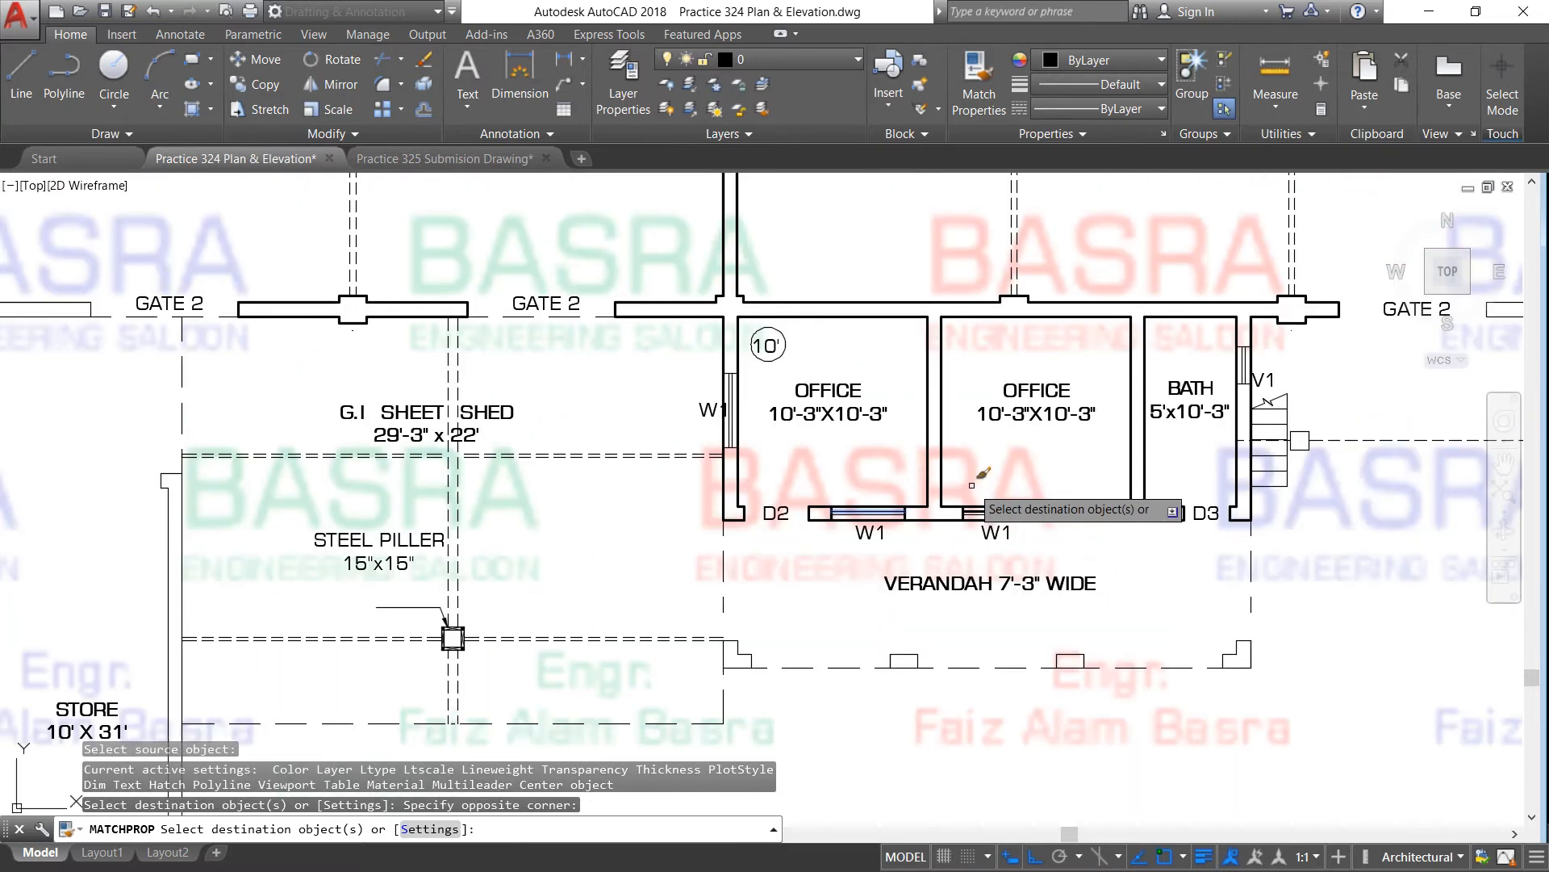
right_click(628, 563)
left_click(650, 571)
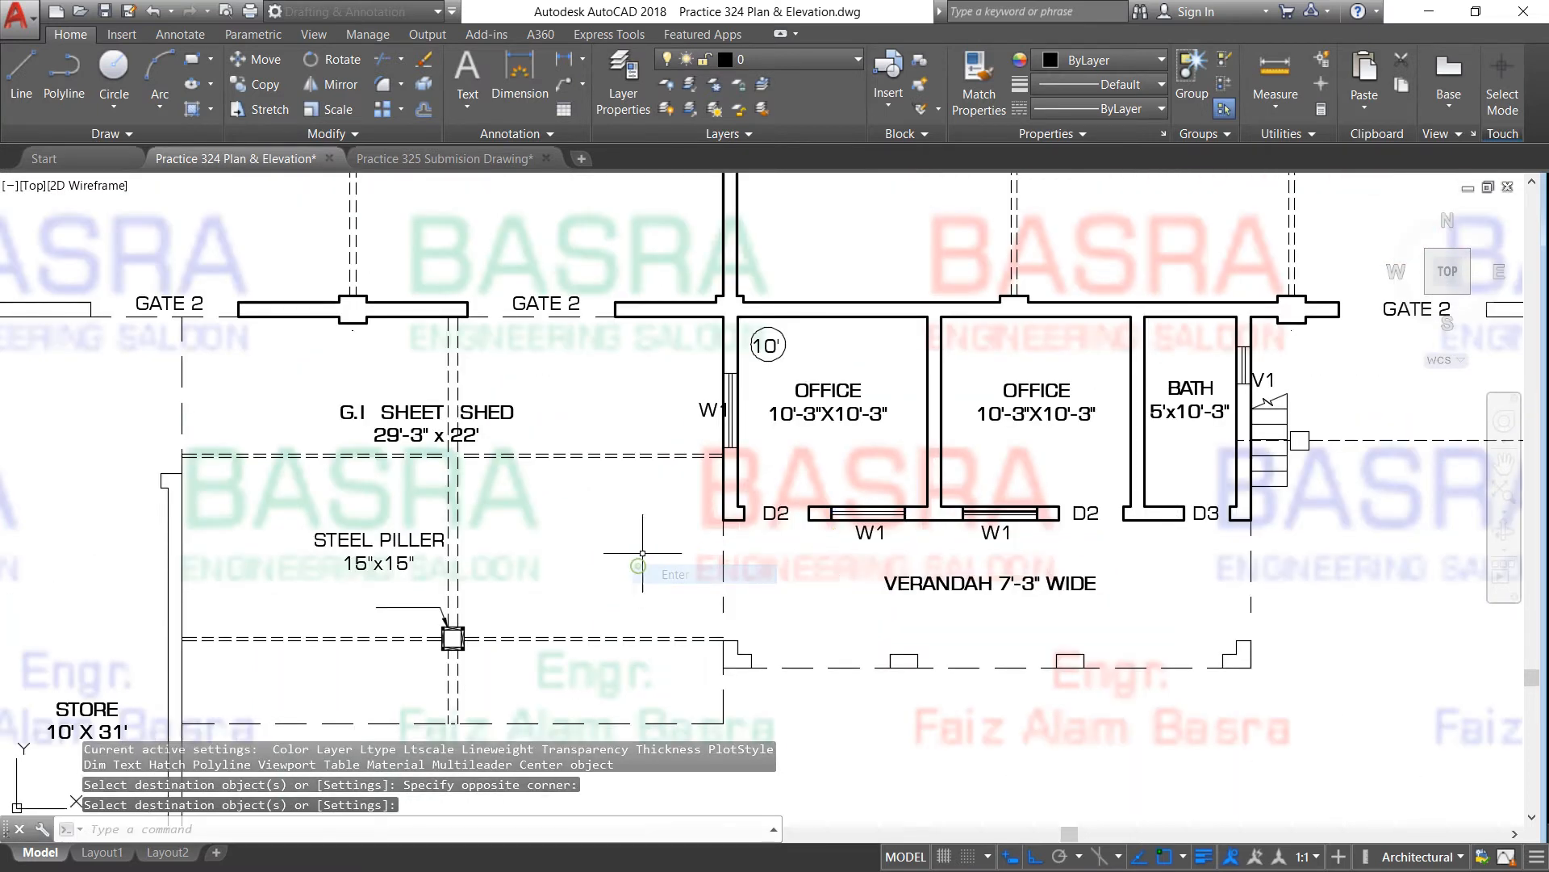
Match the heavy bath wall line's properties to the two corner piers and two middle piers along the verandah's front edge
scroll(740, 472, "down", 2)
scroll(975, 631, "up", 2)
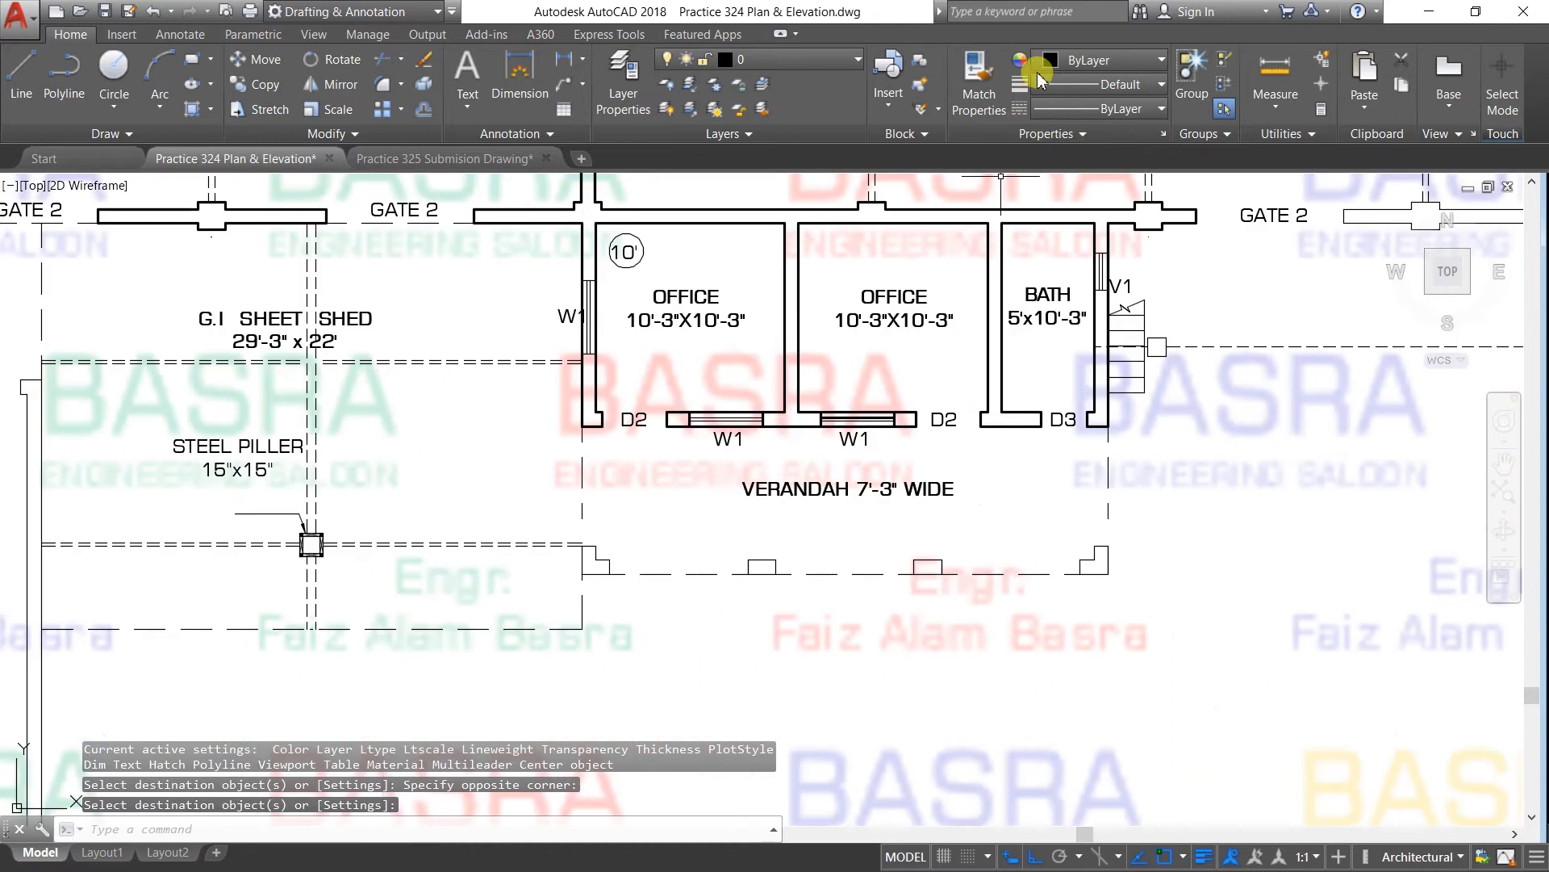
left_click(979, 84)
left_click(1001, 355)
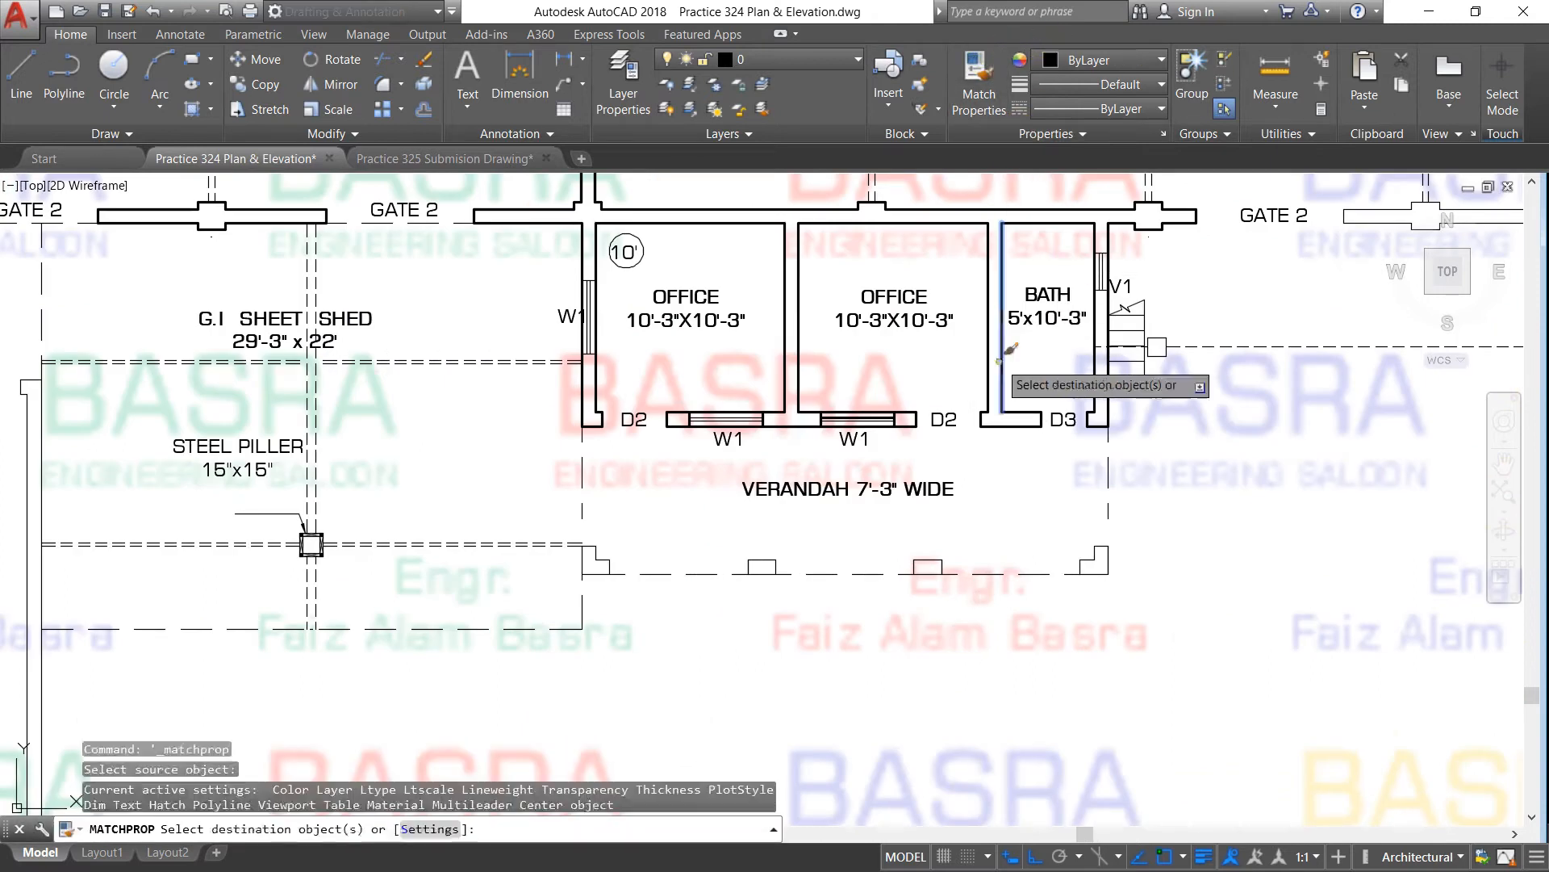
left_click(565, 530)
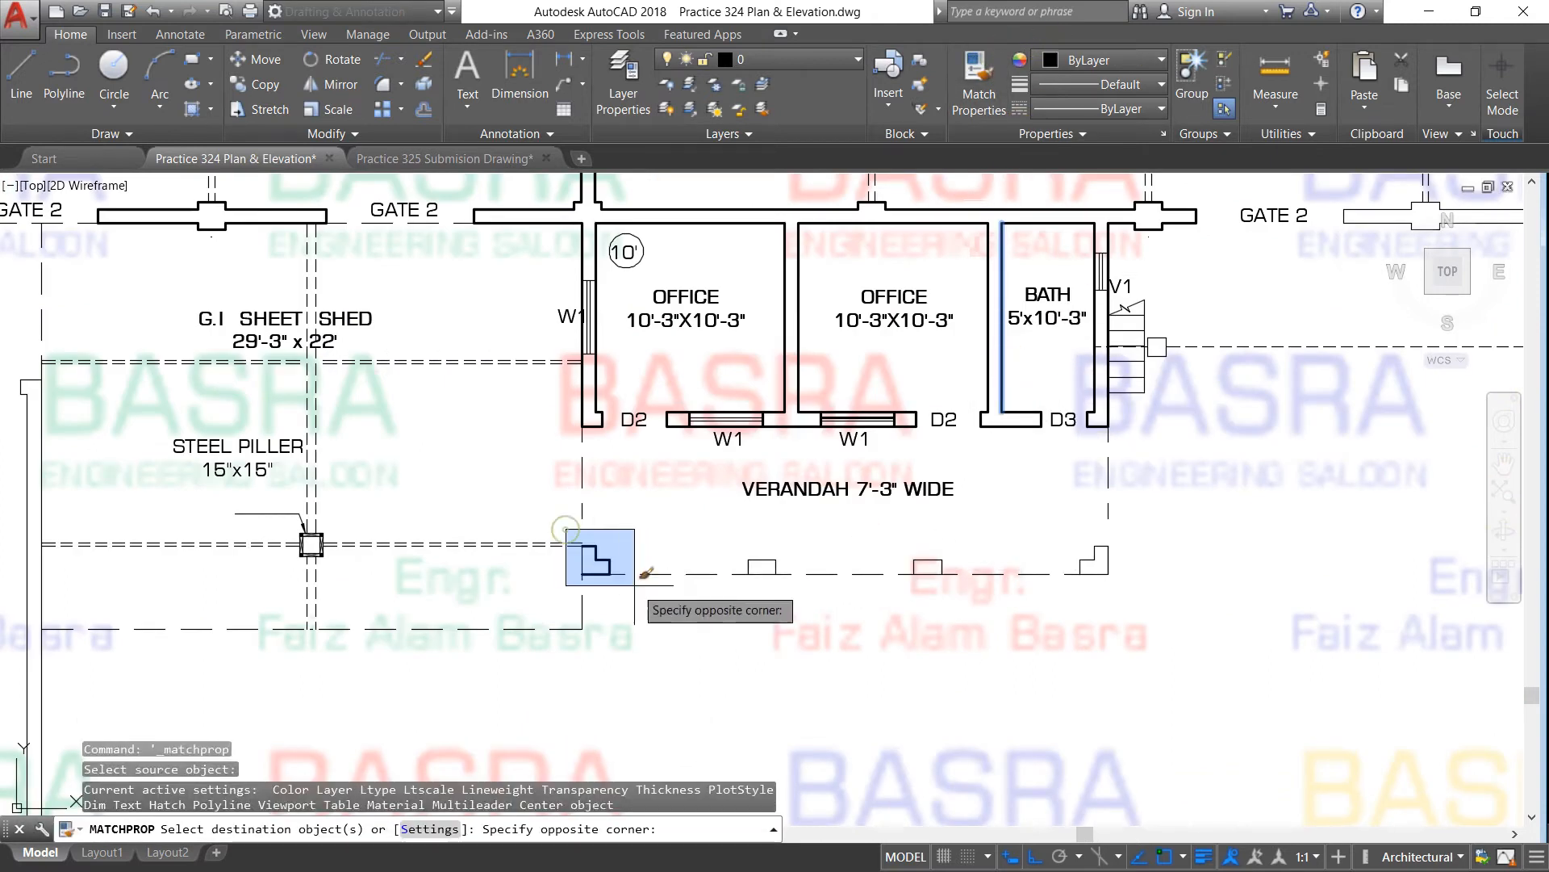
left_click(635, 584)
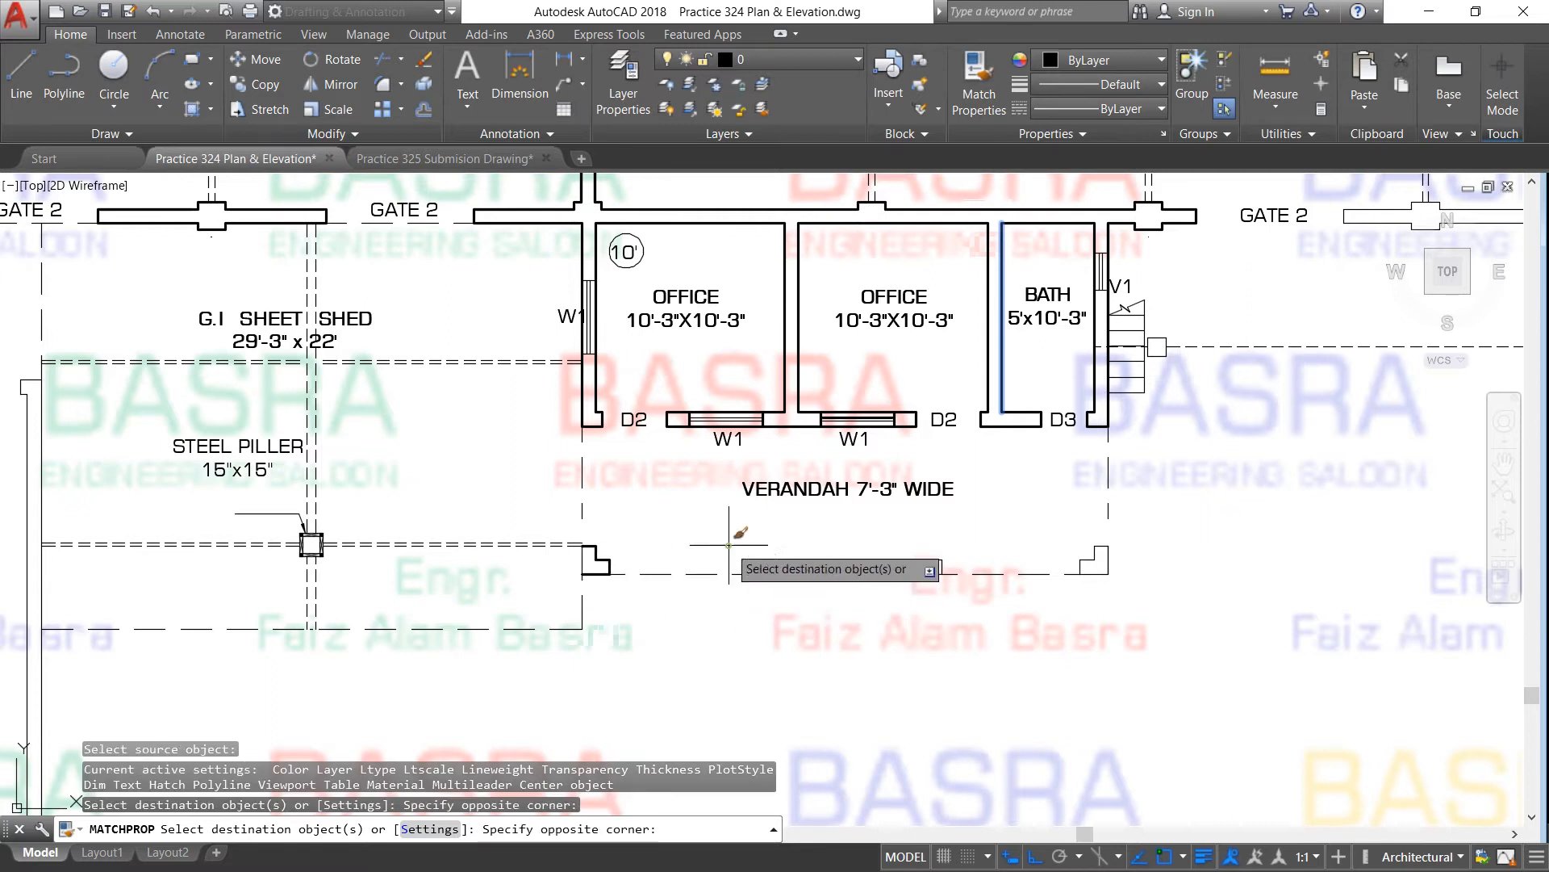
left_click(729, 545)
left_click(799, 587)
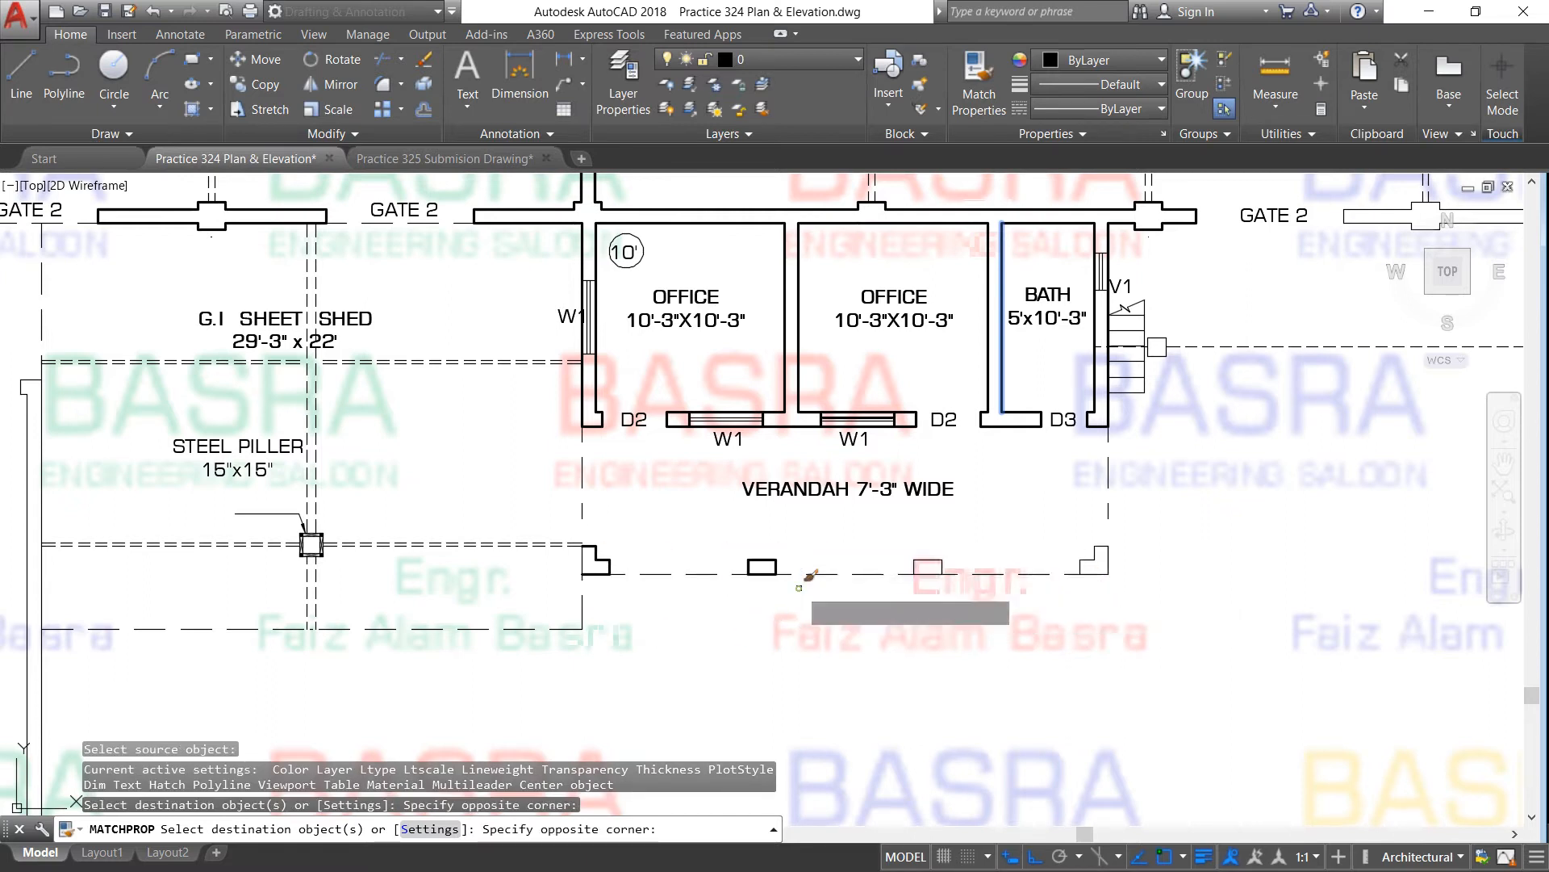
left_click(878, 544)
left_click(979, 606)
left_click(1044, 534)
left_click(1139, 604)
Match the same properties to the hall's corner walls beside the first Gate 2 and to the upper end of the store's inner wall
scroll(1040, 571, "down", 2)
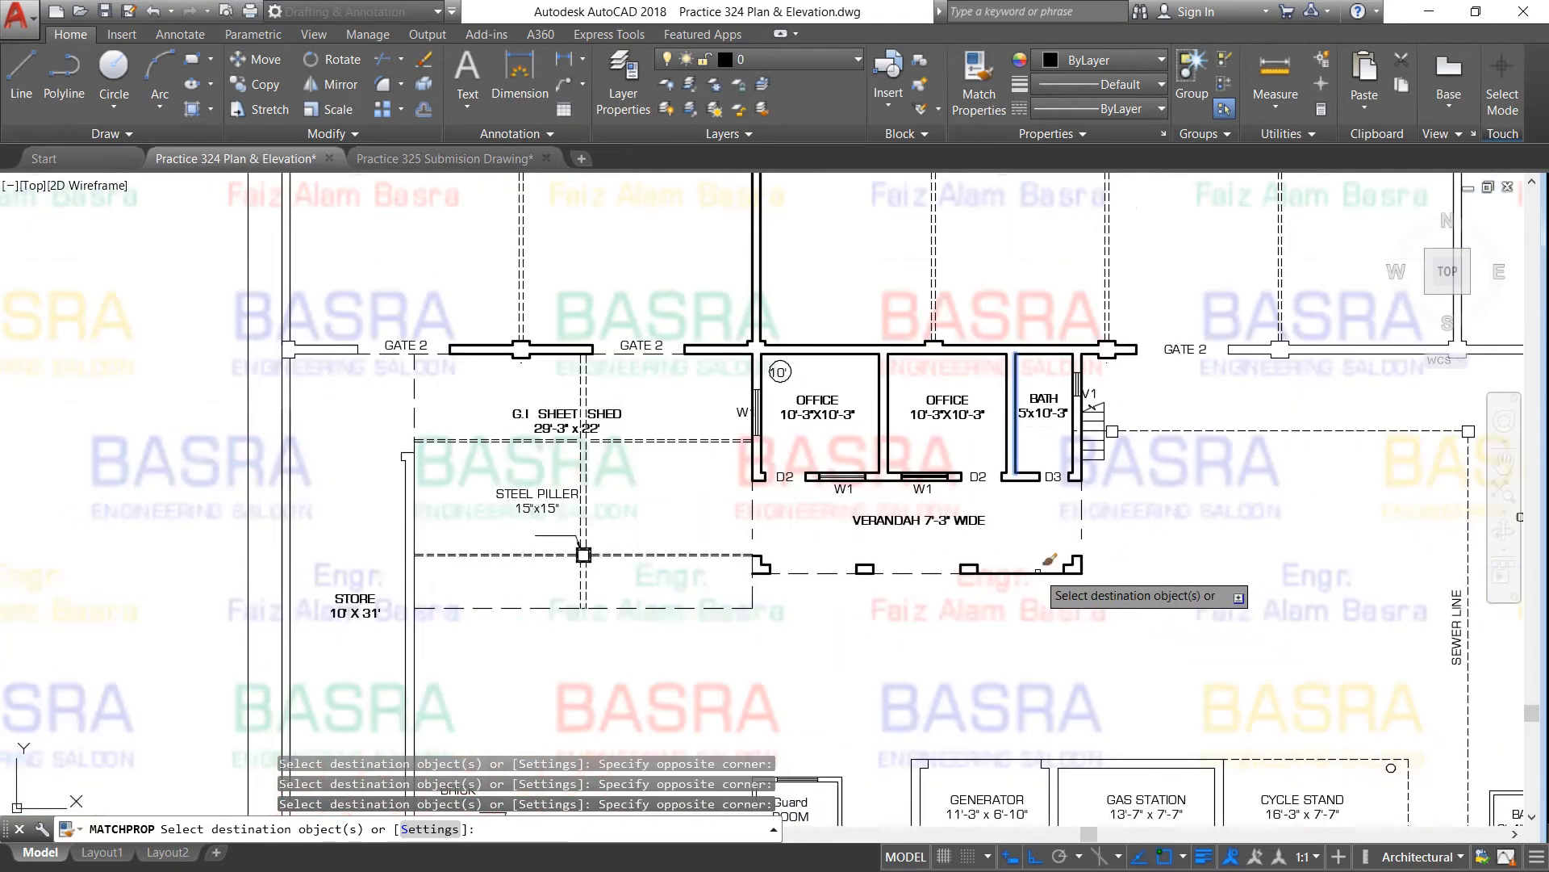
left_click(313, 372)
left_click(275, 337)
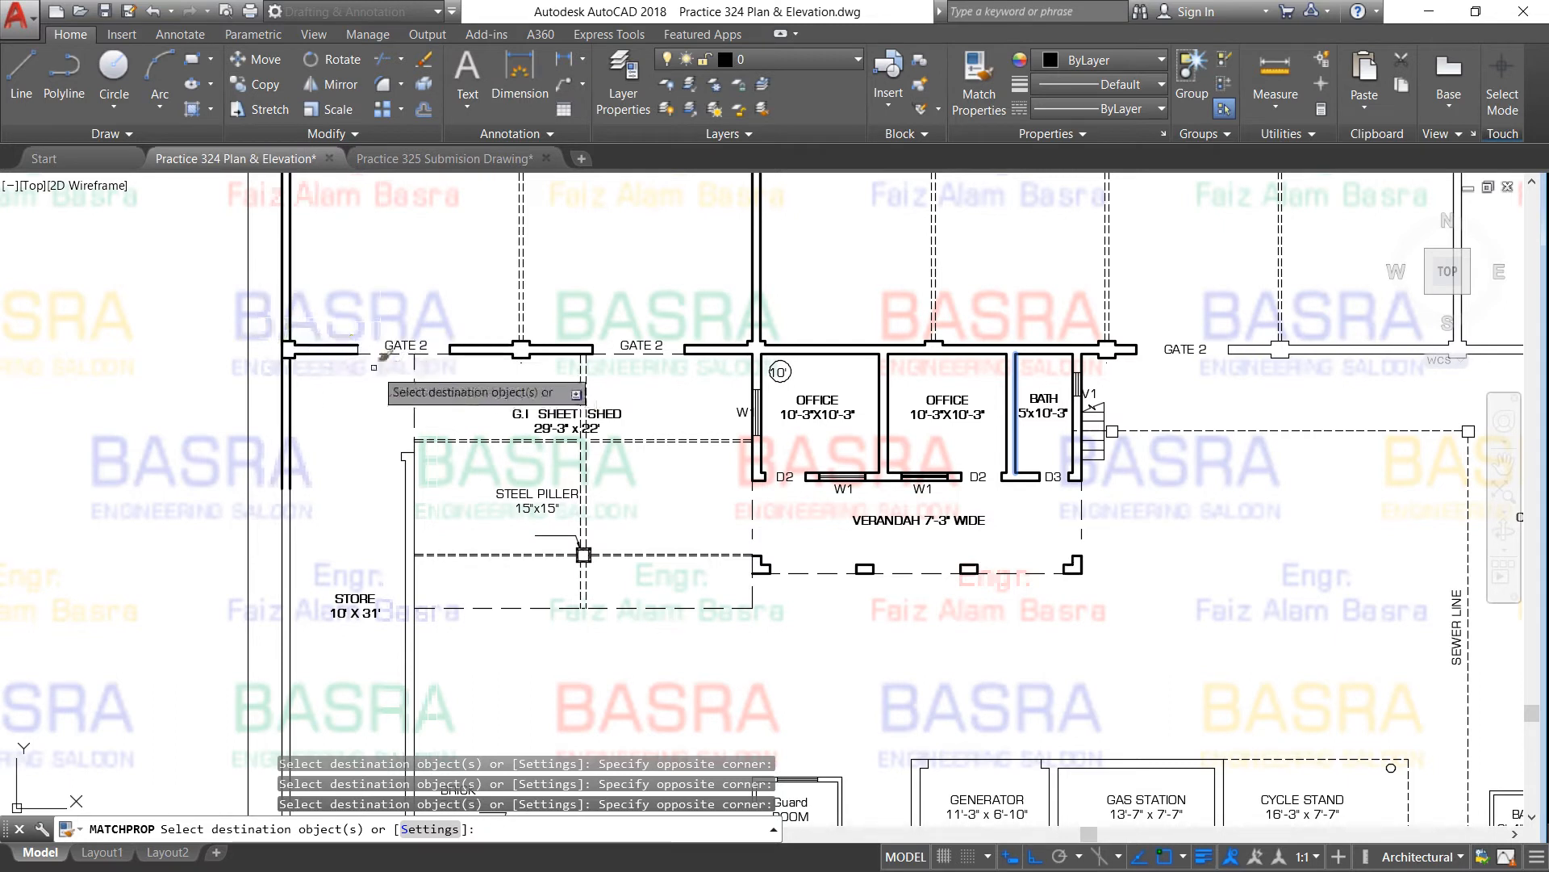
left_click(365, 438)
left_click(444, 541)
scroll(448, 469, "down", 2)
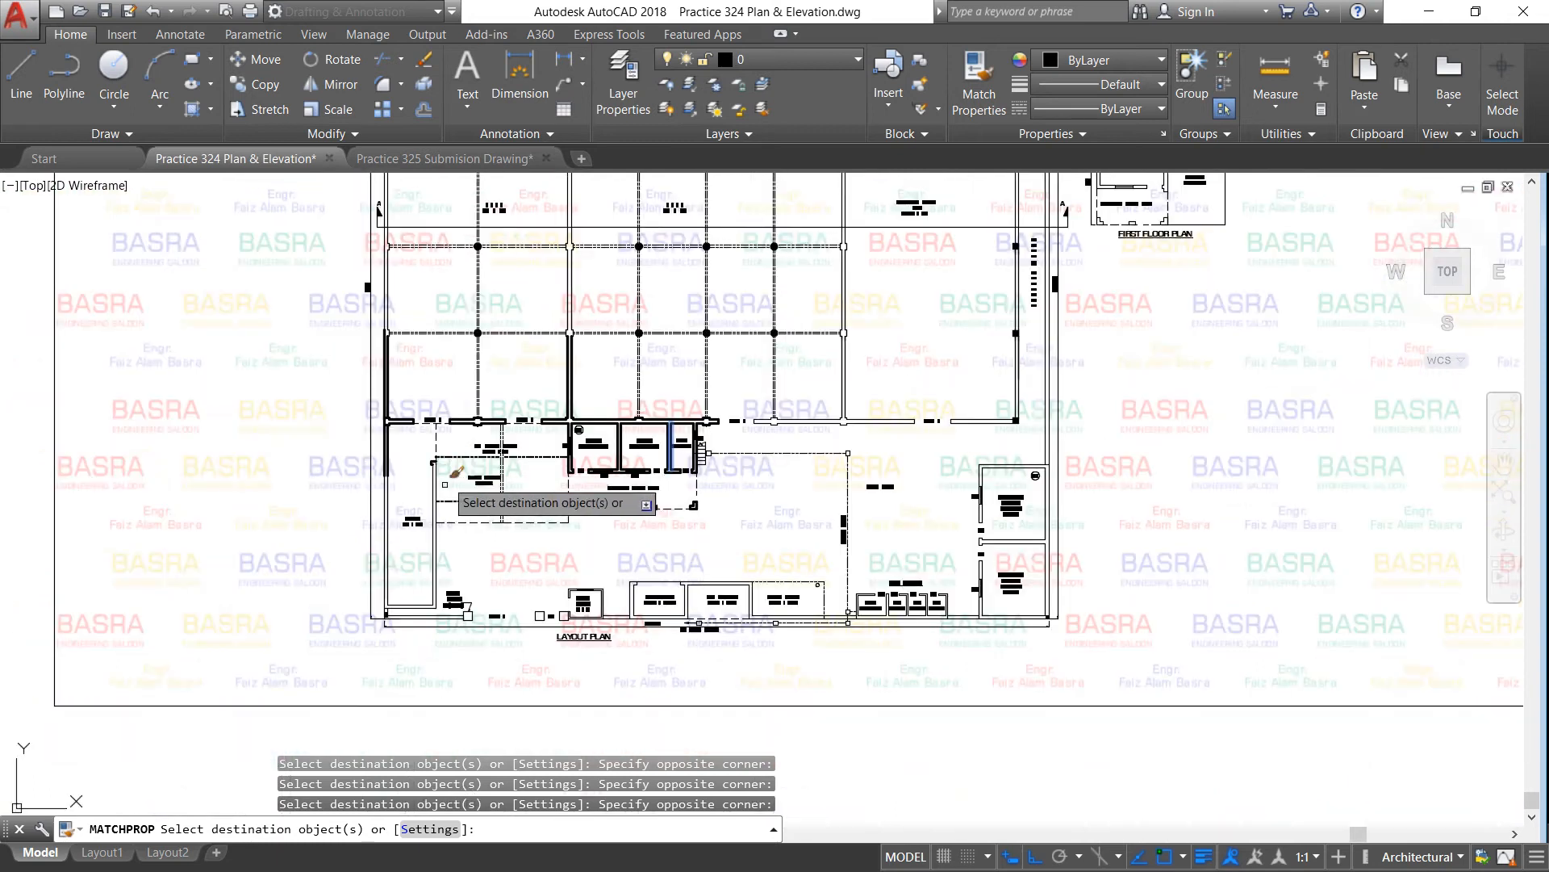
Match the same properties to the remaining store walls at its lower end near the brick pillar
scroll(428, 525, "up", 4)
left_click(449, 597)
left_click(406, 558)
left_click(355, 547)
left_click(299, 515)
left_click(303, 557)
left_click(407, 634)
scroll(431, 540, "down", 4)
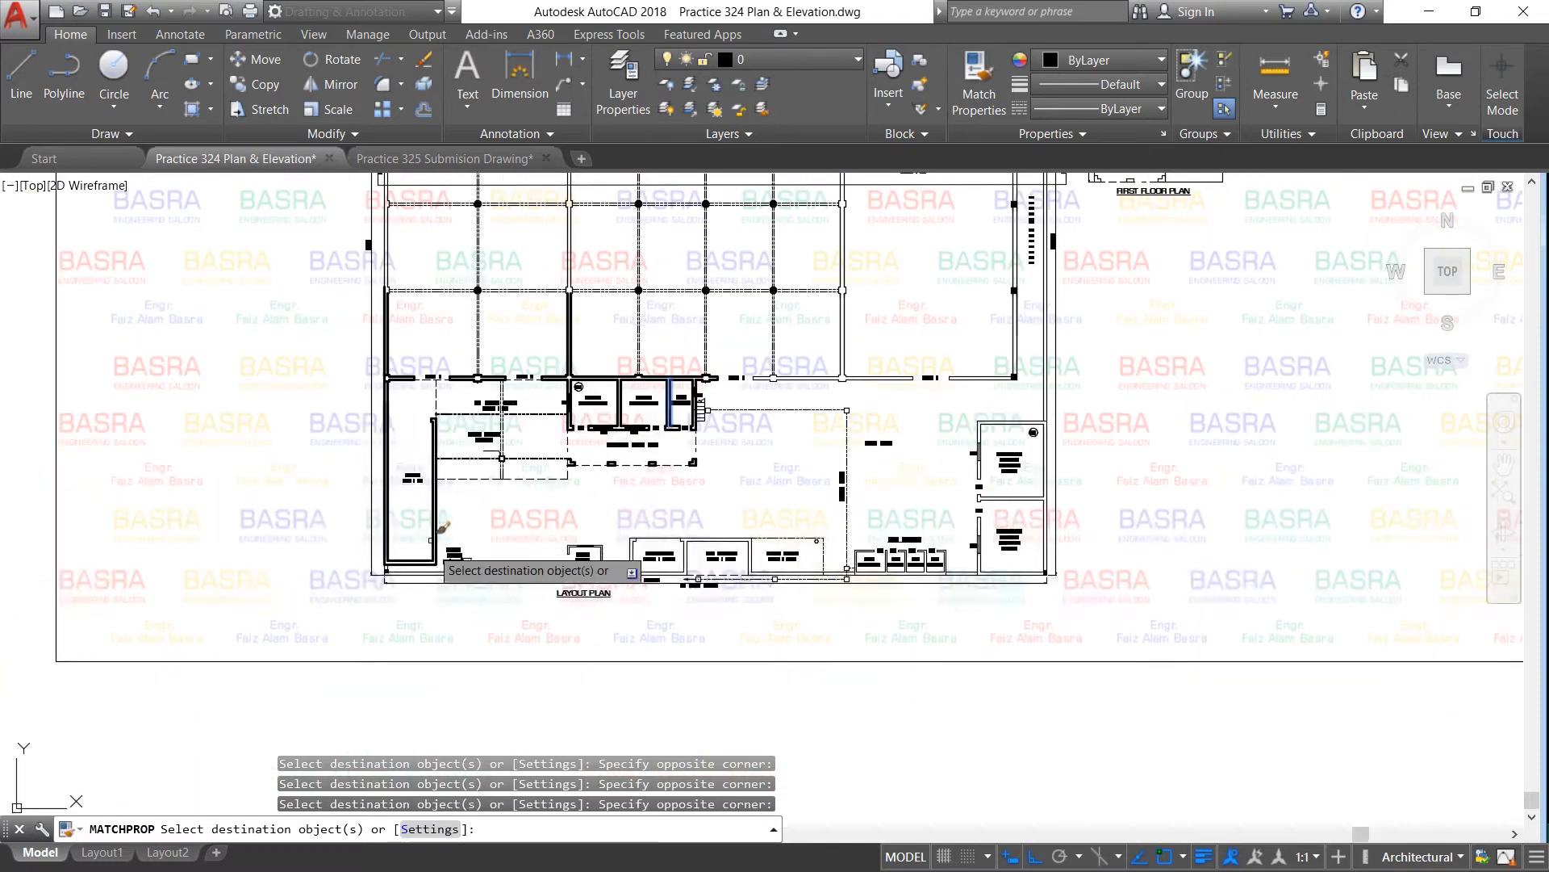
Match the same properties to the walls of the upper proposed labour quarter and the partition below it
scroll(1049, 400, "up", 2)
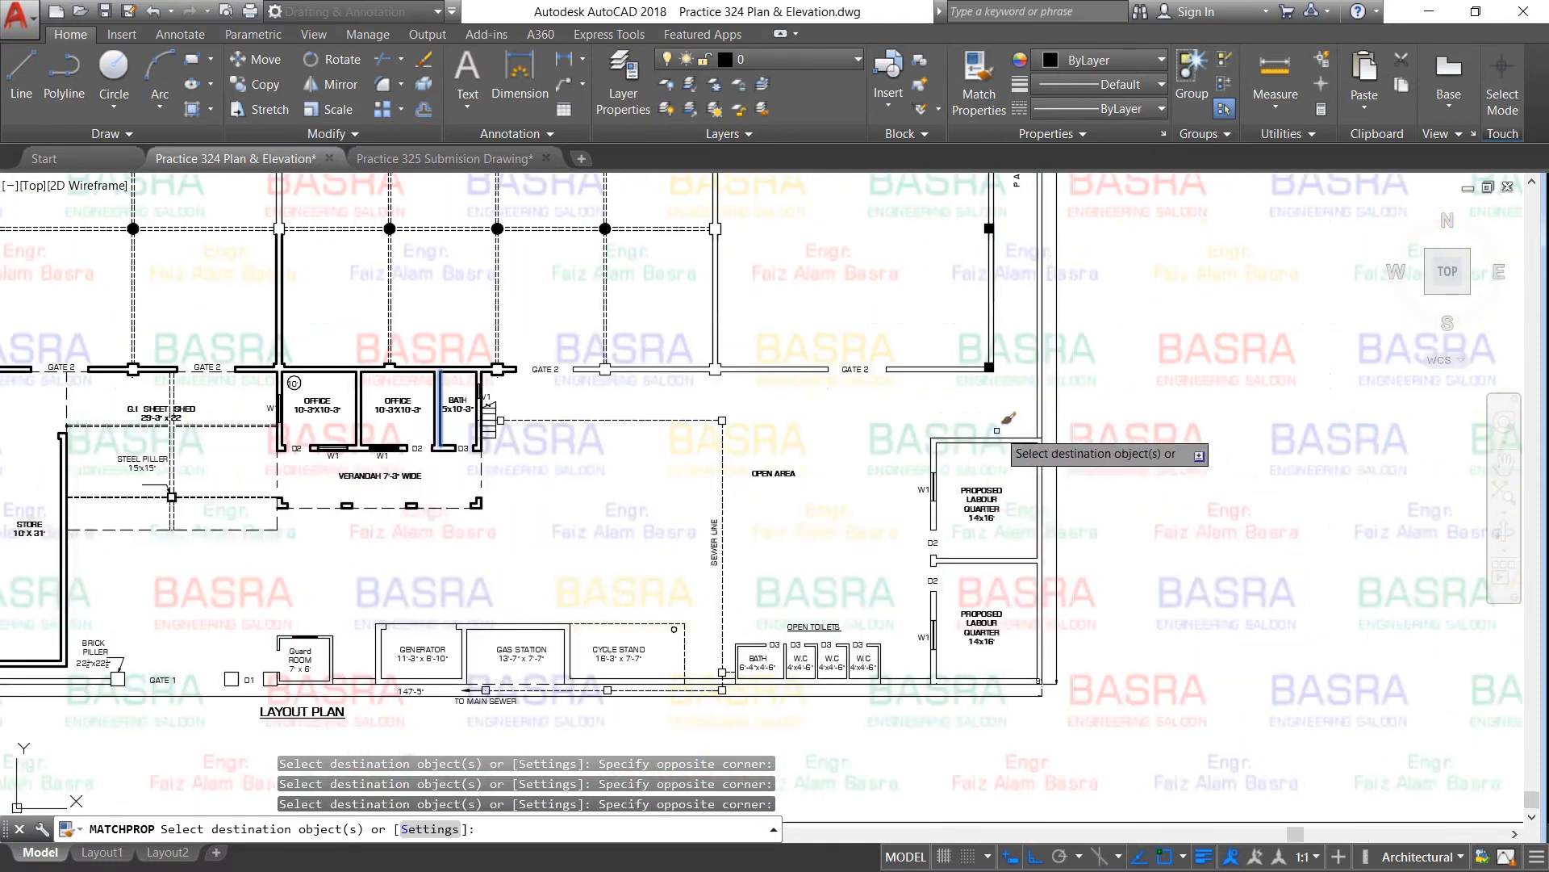
left_click(958, 451)
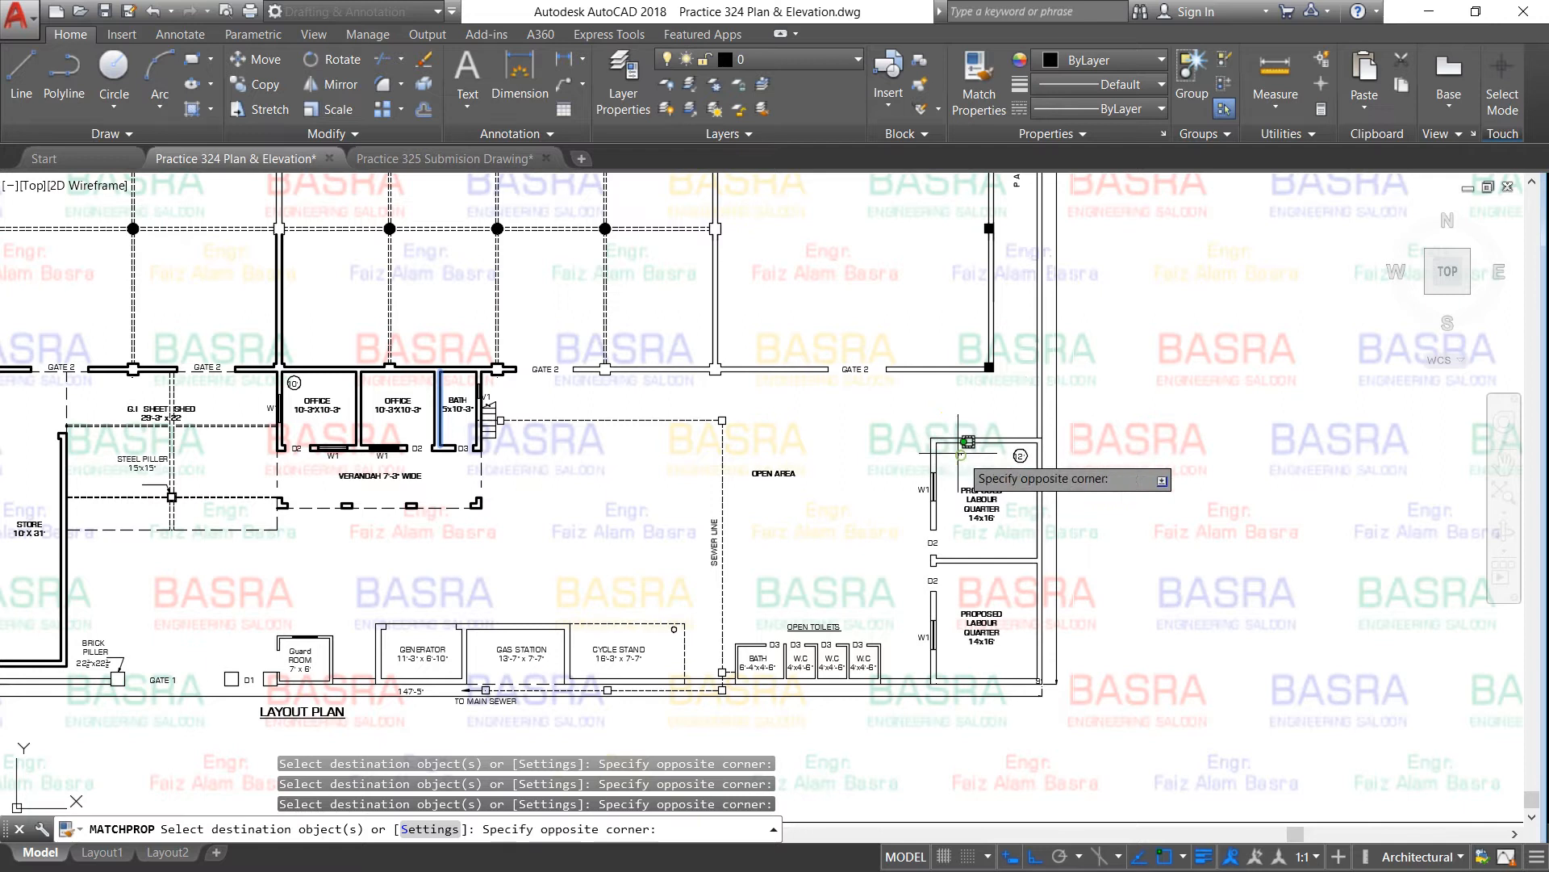
left_click(971, 526)
scroll(976, 537, "up", 4)
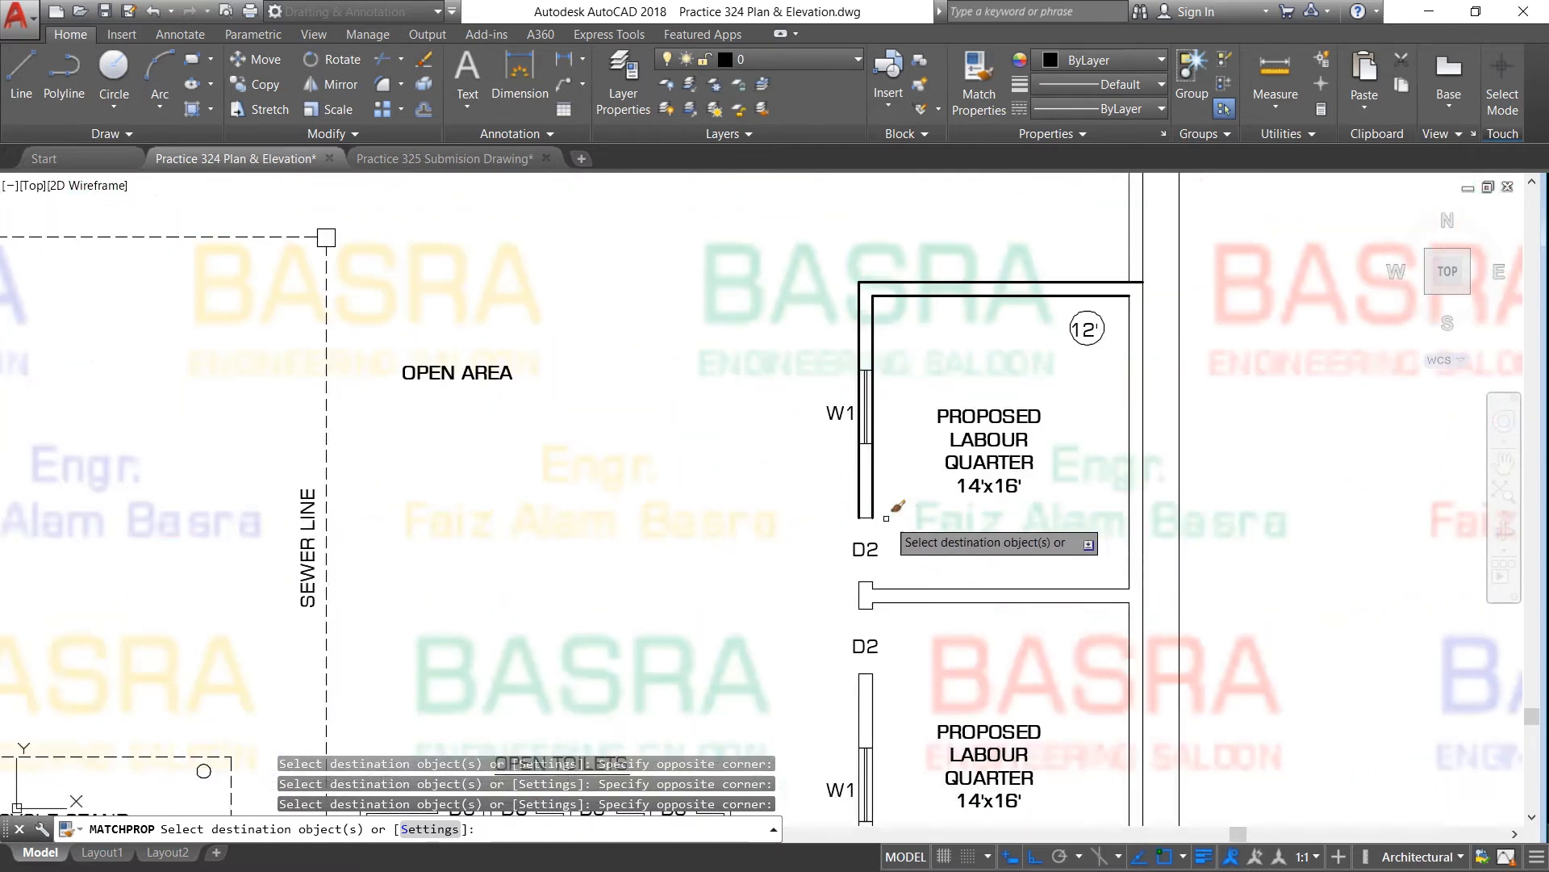
left_click(909, 606)
left_click(852, 578)
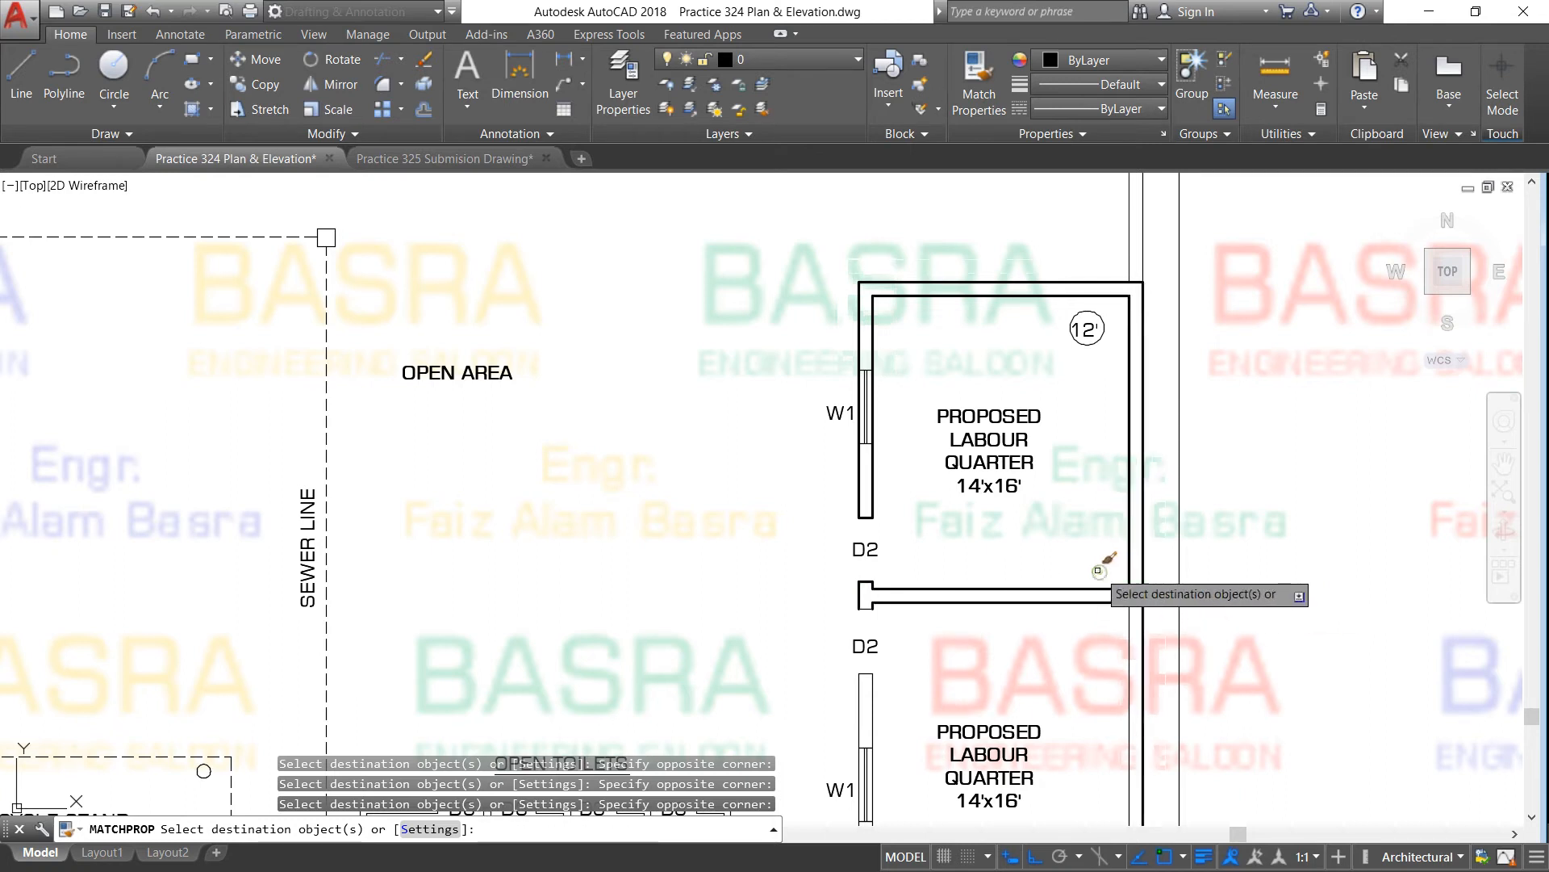
Match the same properties to the lower labour quarter's walls and the wall ends on both sides of its D2 door
scroll(1098, 570, "down", 5)
scroll(986, 654, "up", 5)
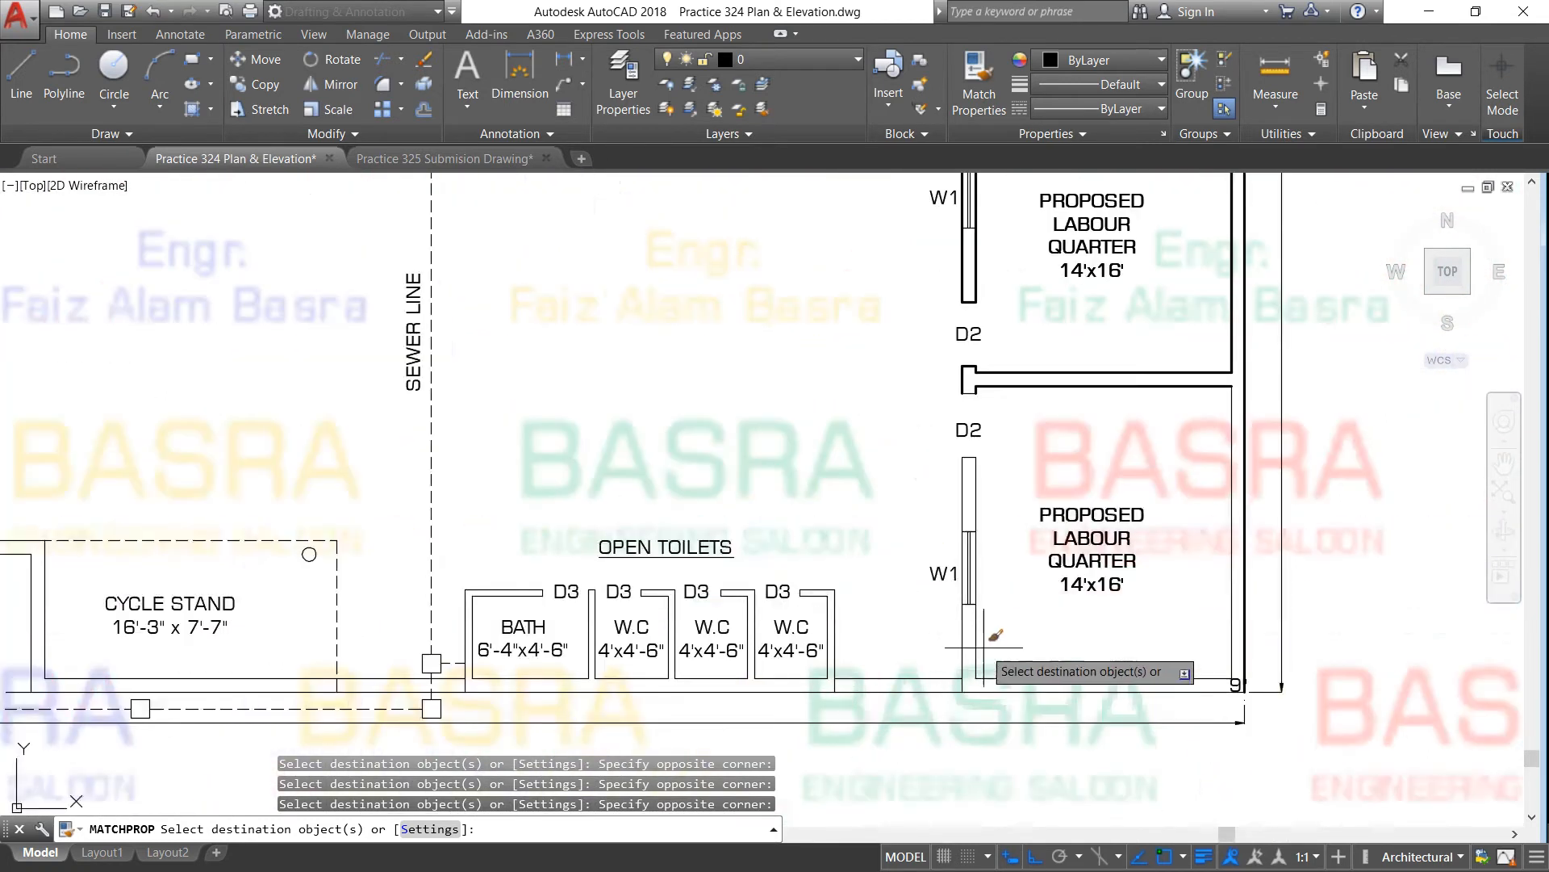
left_click(953, 662)
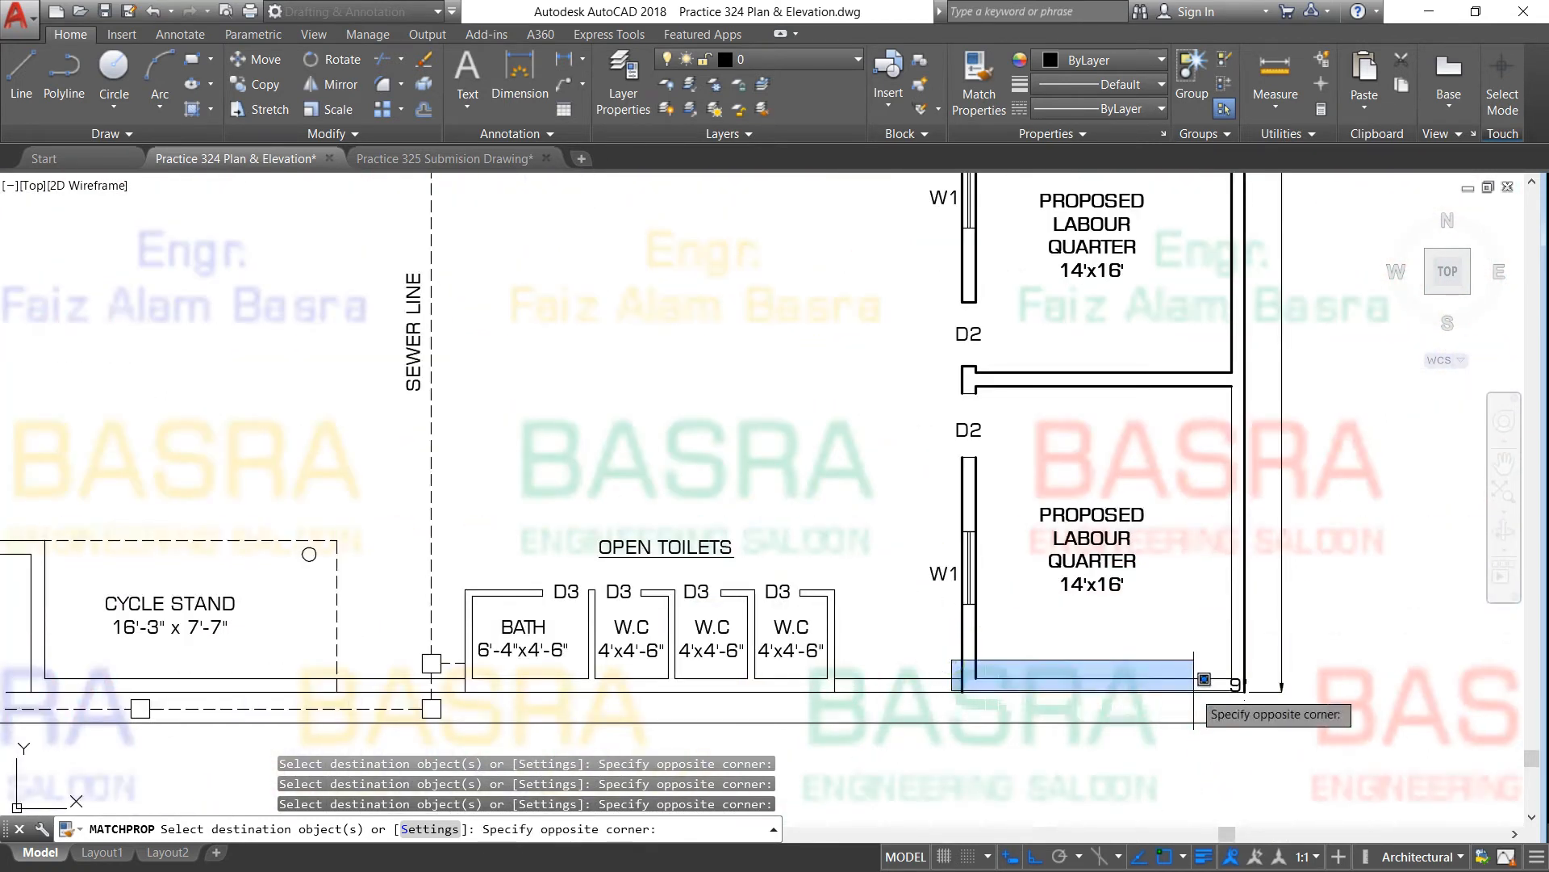
left_click(1251, 697)
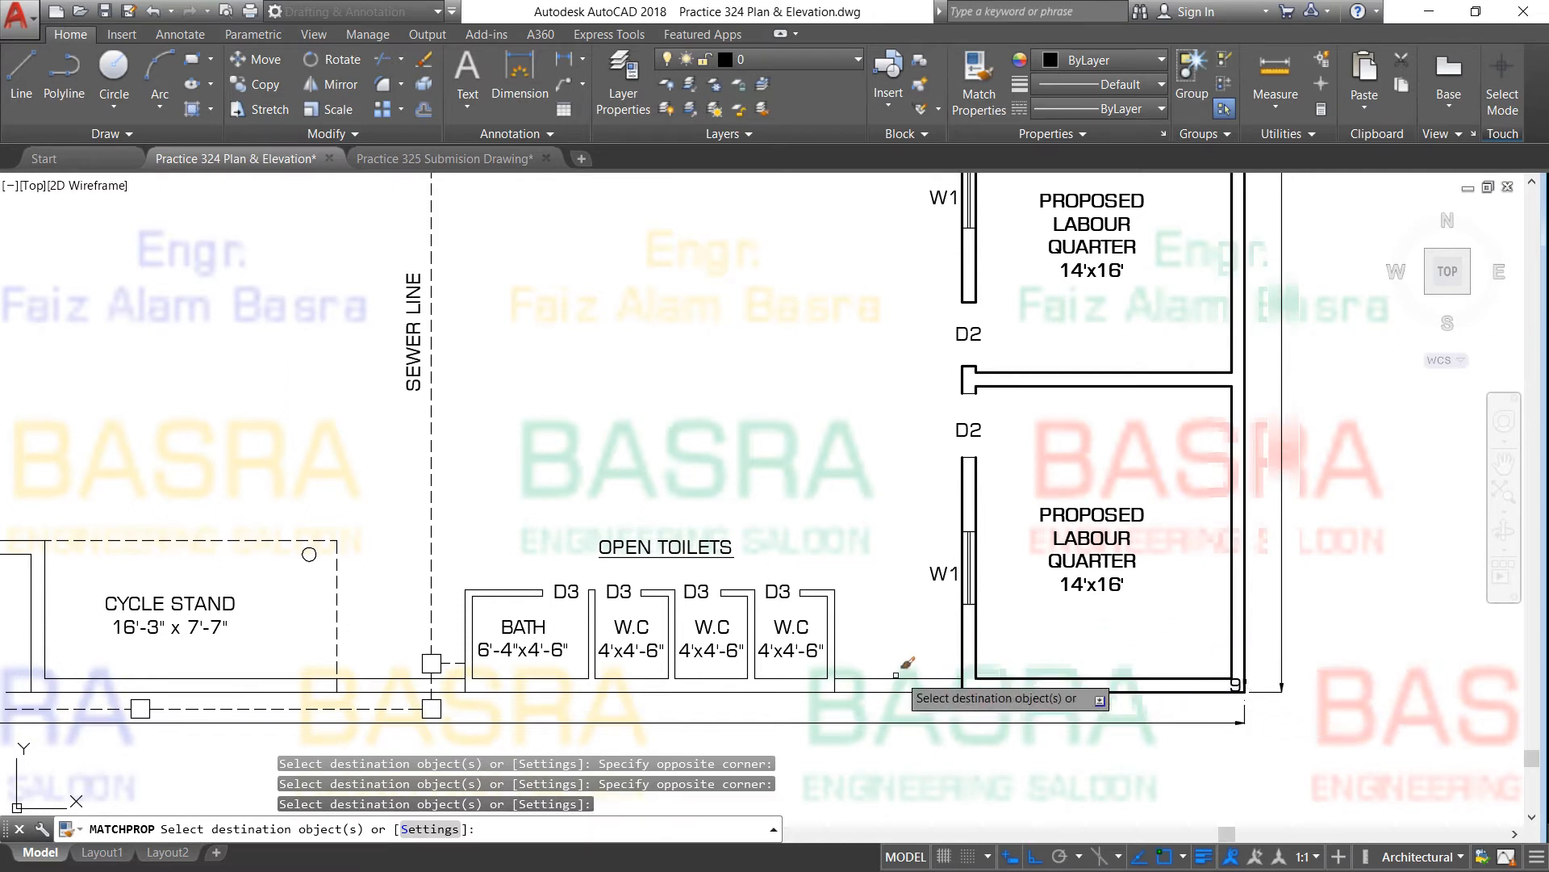
scroll(974, 655, "down", 2)
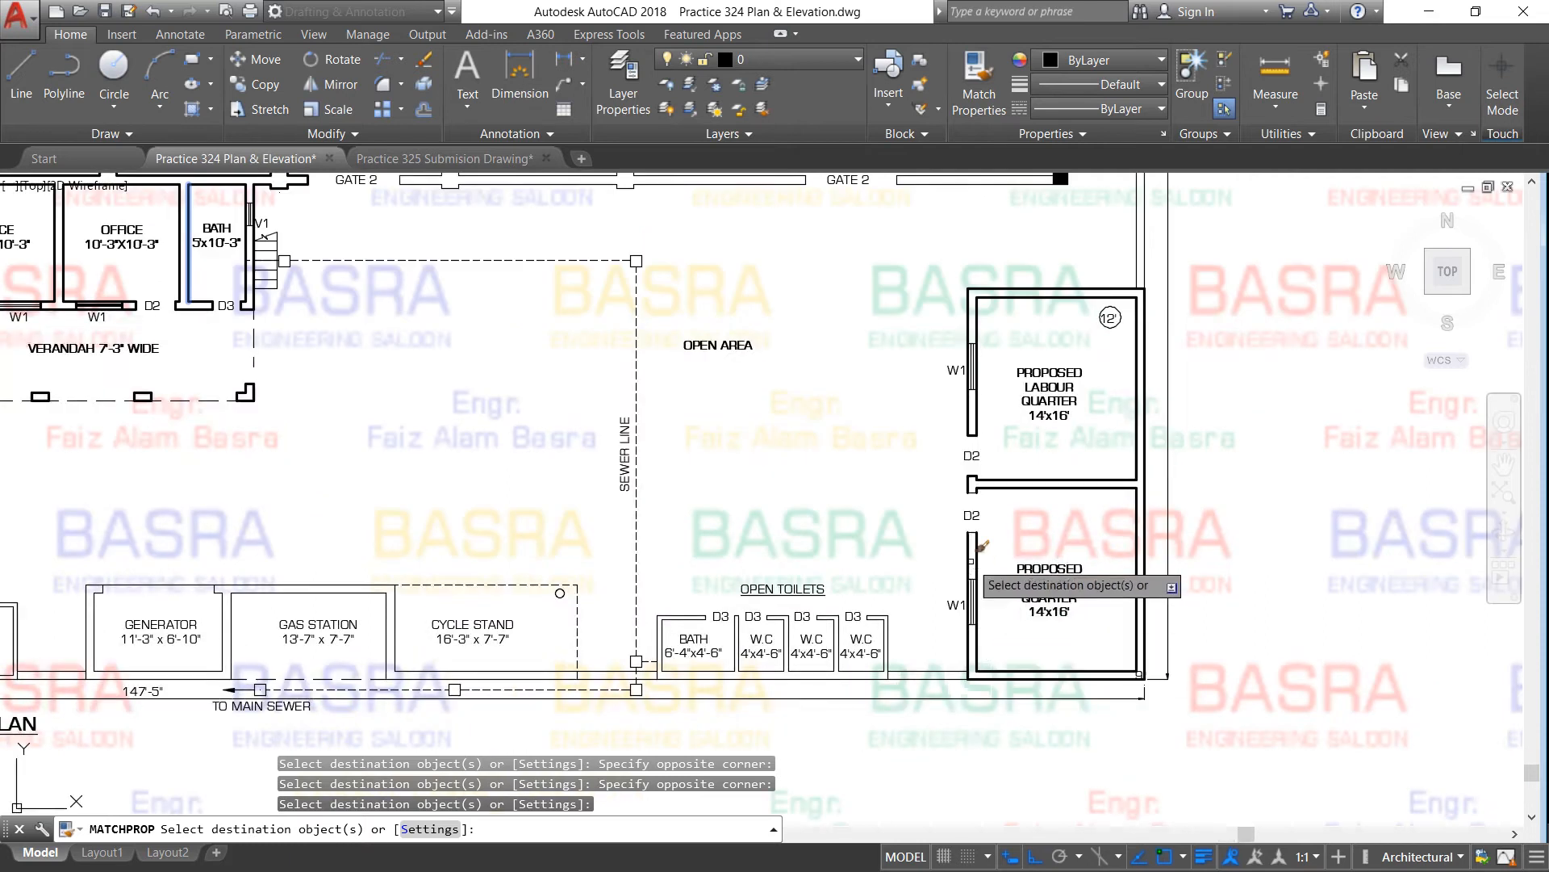
left_click(949, 523)
left_click(992, 549)
left_click(957, 476)
left_click(1009, 508)
Match the same properties to the walls of the open toilets block, covering the bath and three W.C rooms
scroll(969, 525, "down", 5)
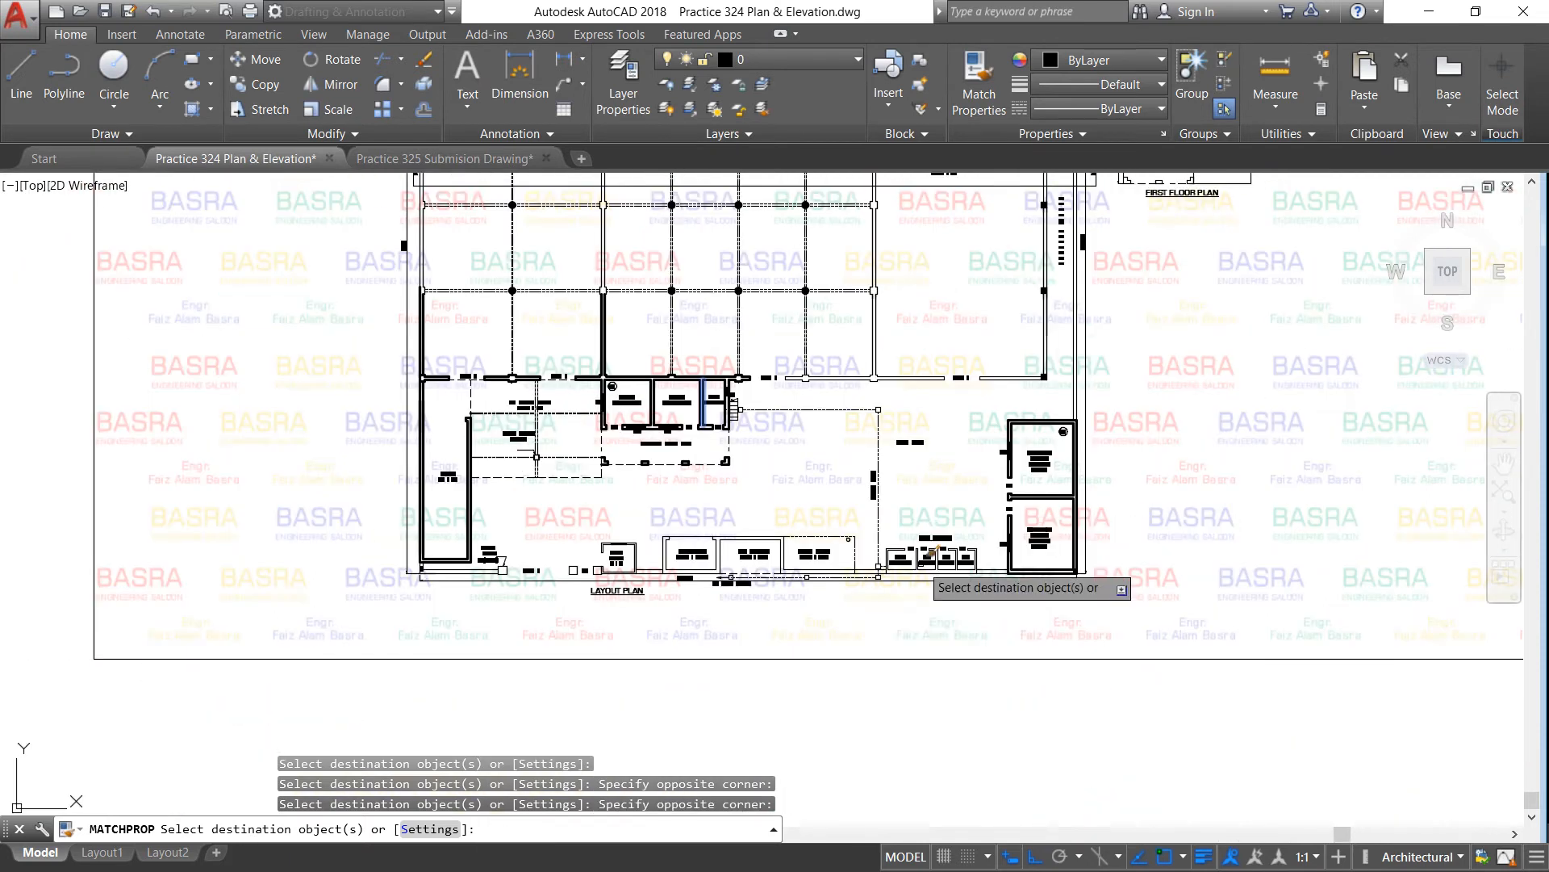
scroll(908, 553, "up", 8)
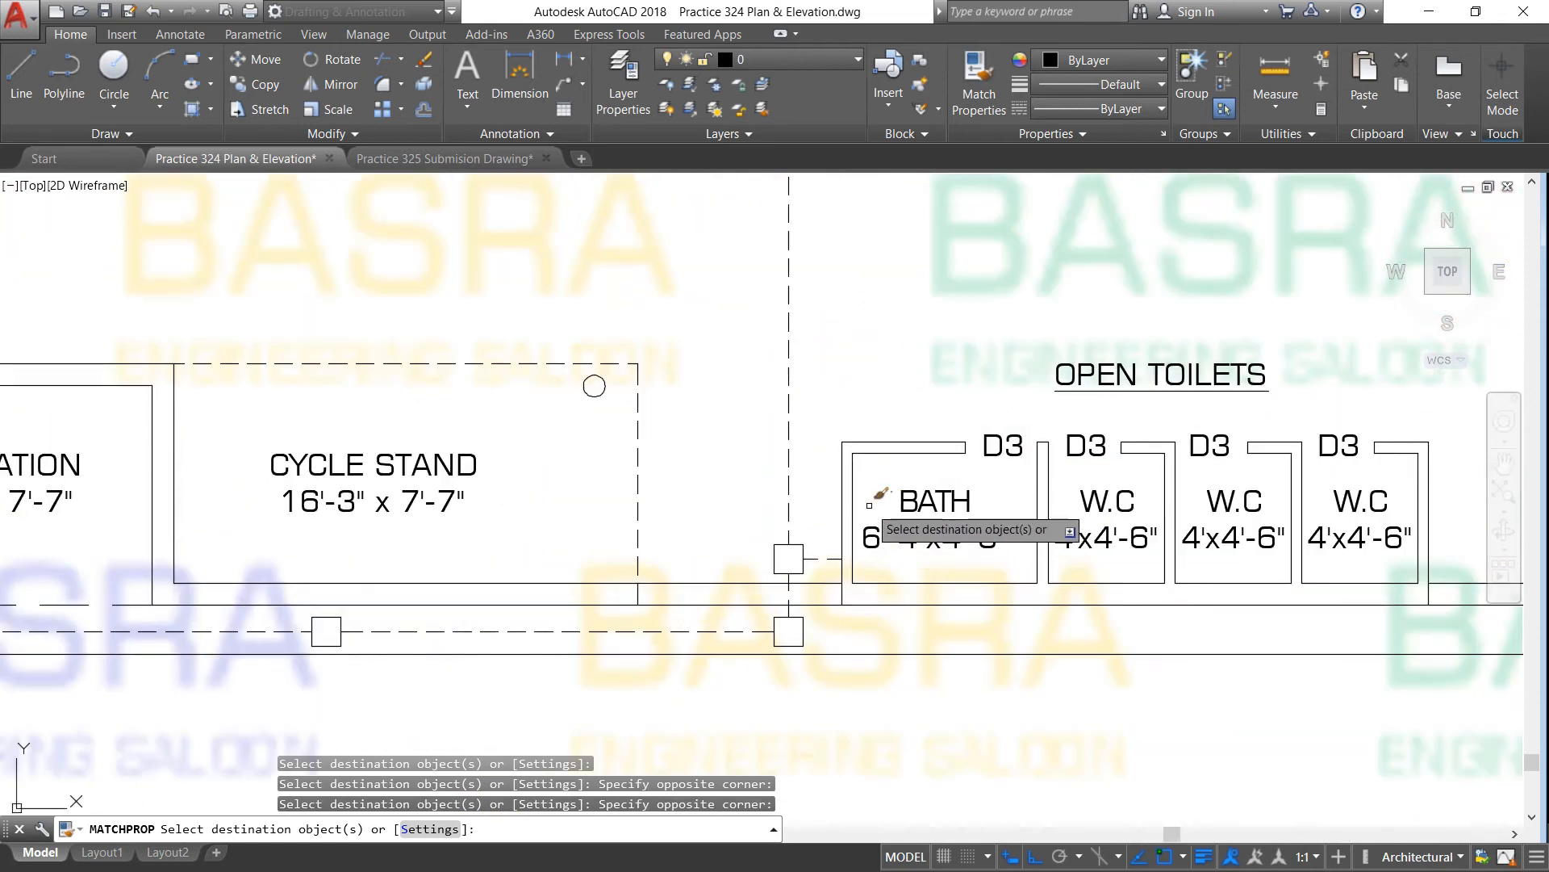
left_click(832, 414)
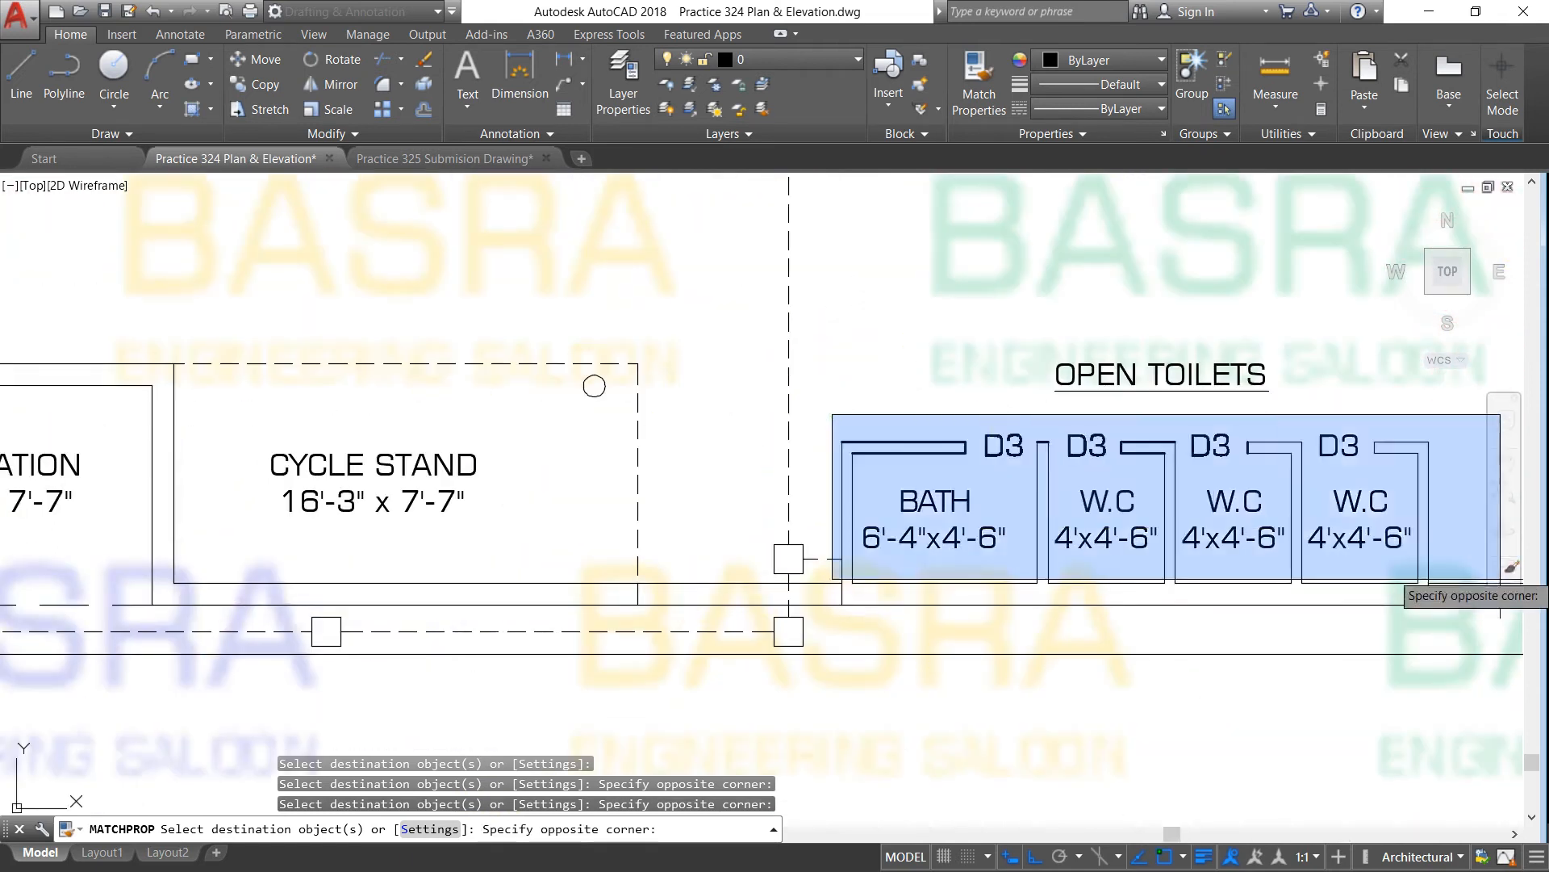
left_click(1462, 598)
scroll(1106, 561, "down", 2)
scroll(1114, 553, "down", 5)
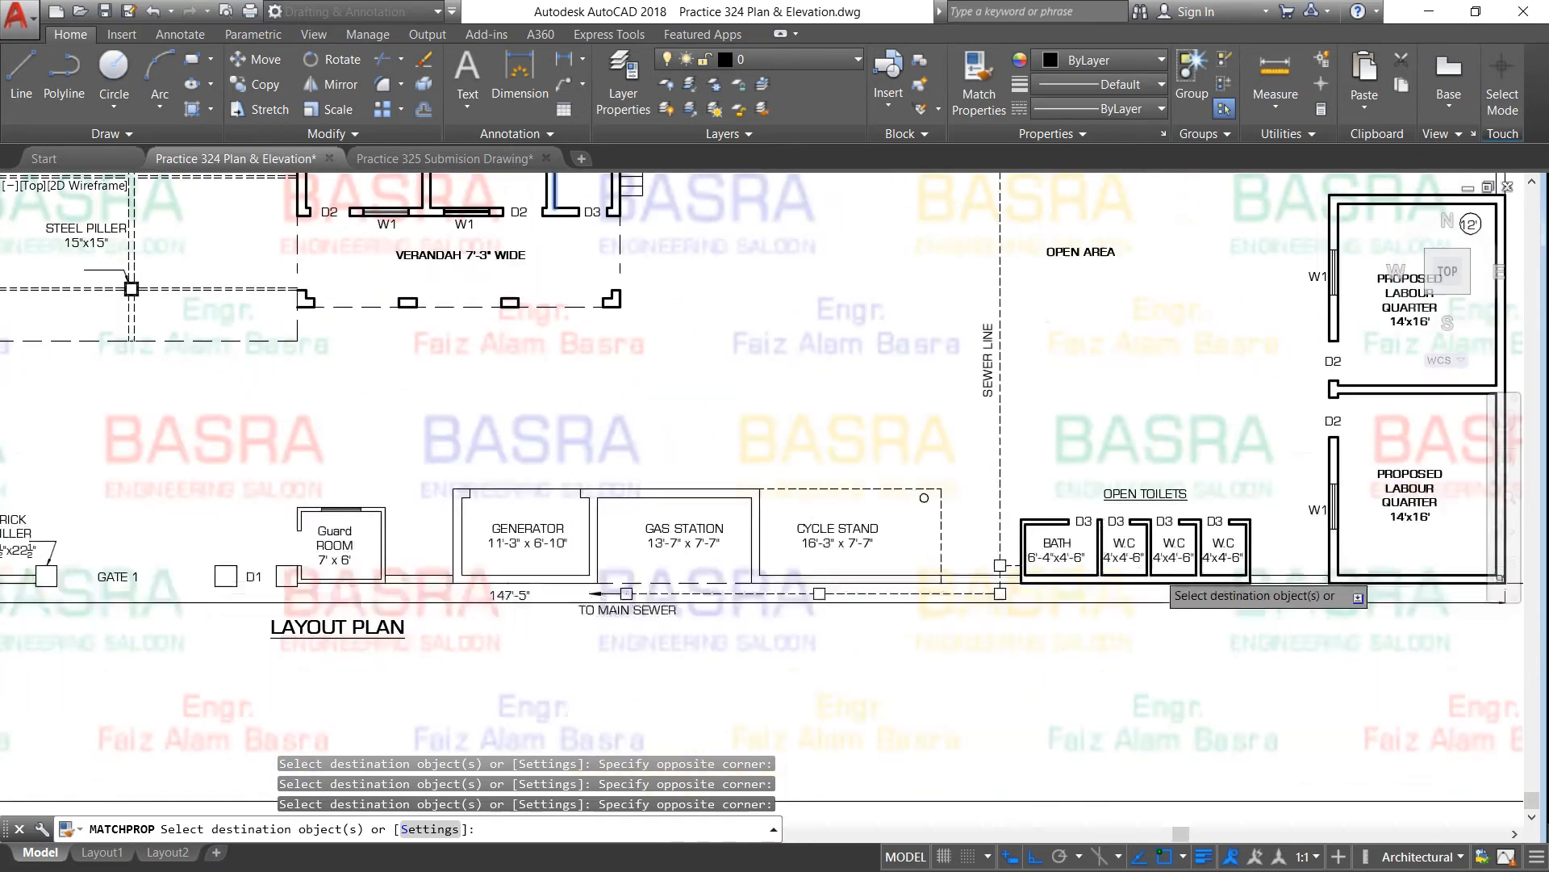
Match the heavier wall properties to the guard room walls and the square pillars on both sides of door D1
scroll(884, 558, "up", 5)
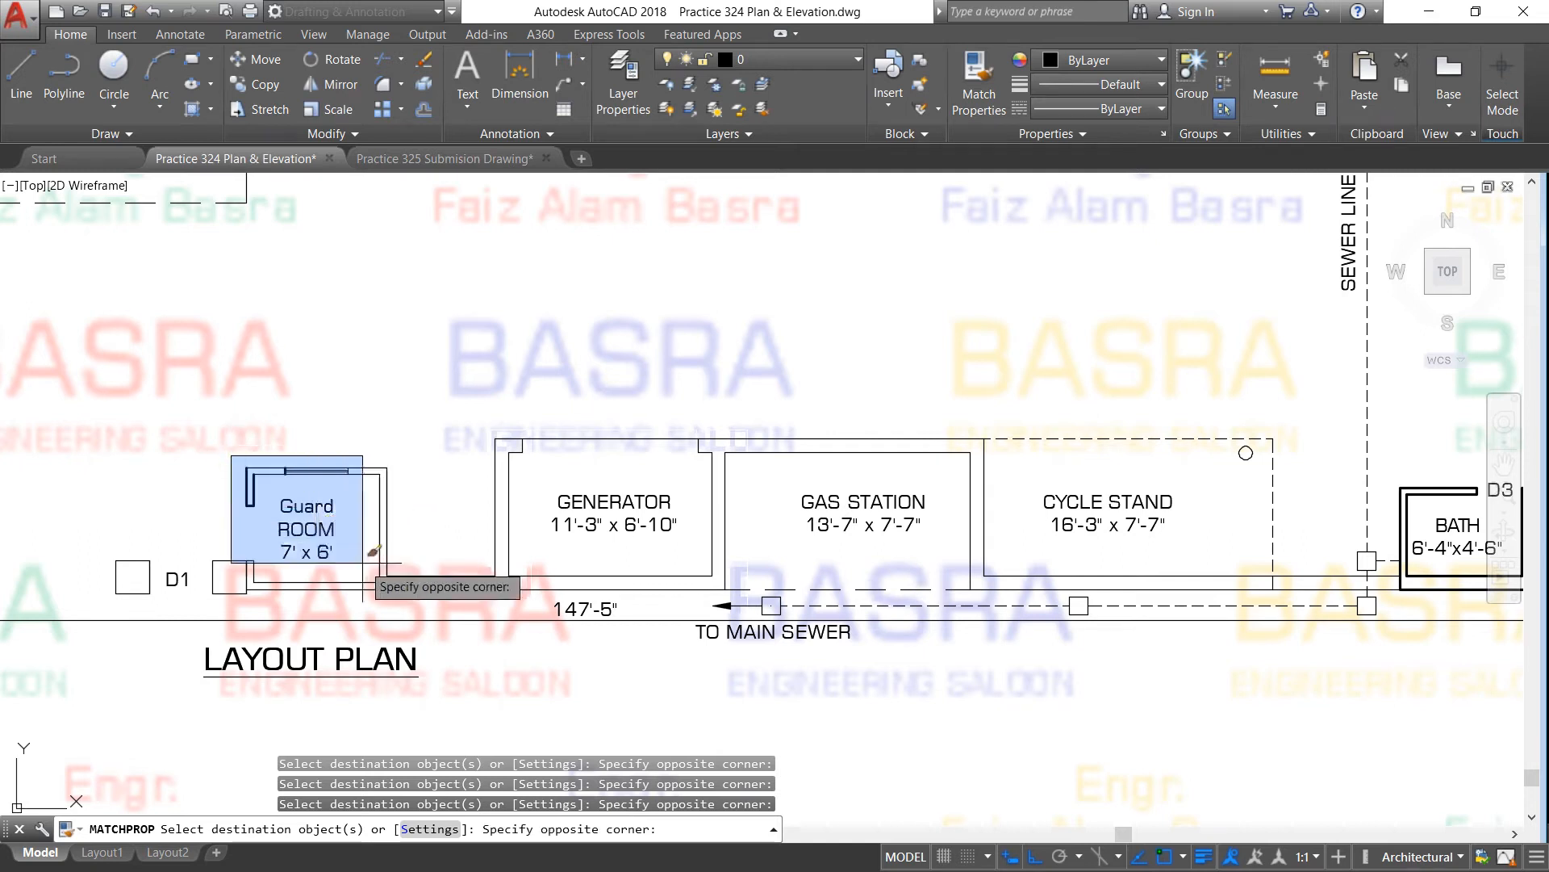
left_click(415, 586)
left_click(67, 539)
left_click(156, 605)
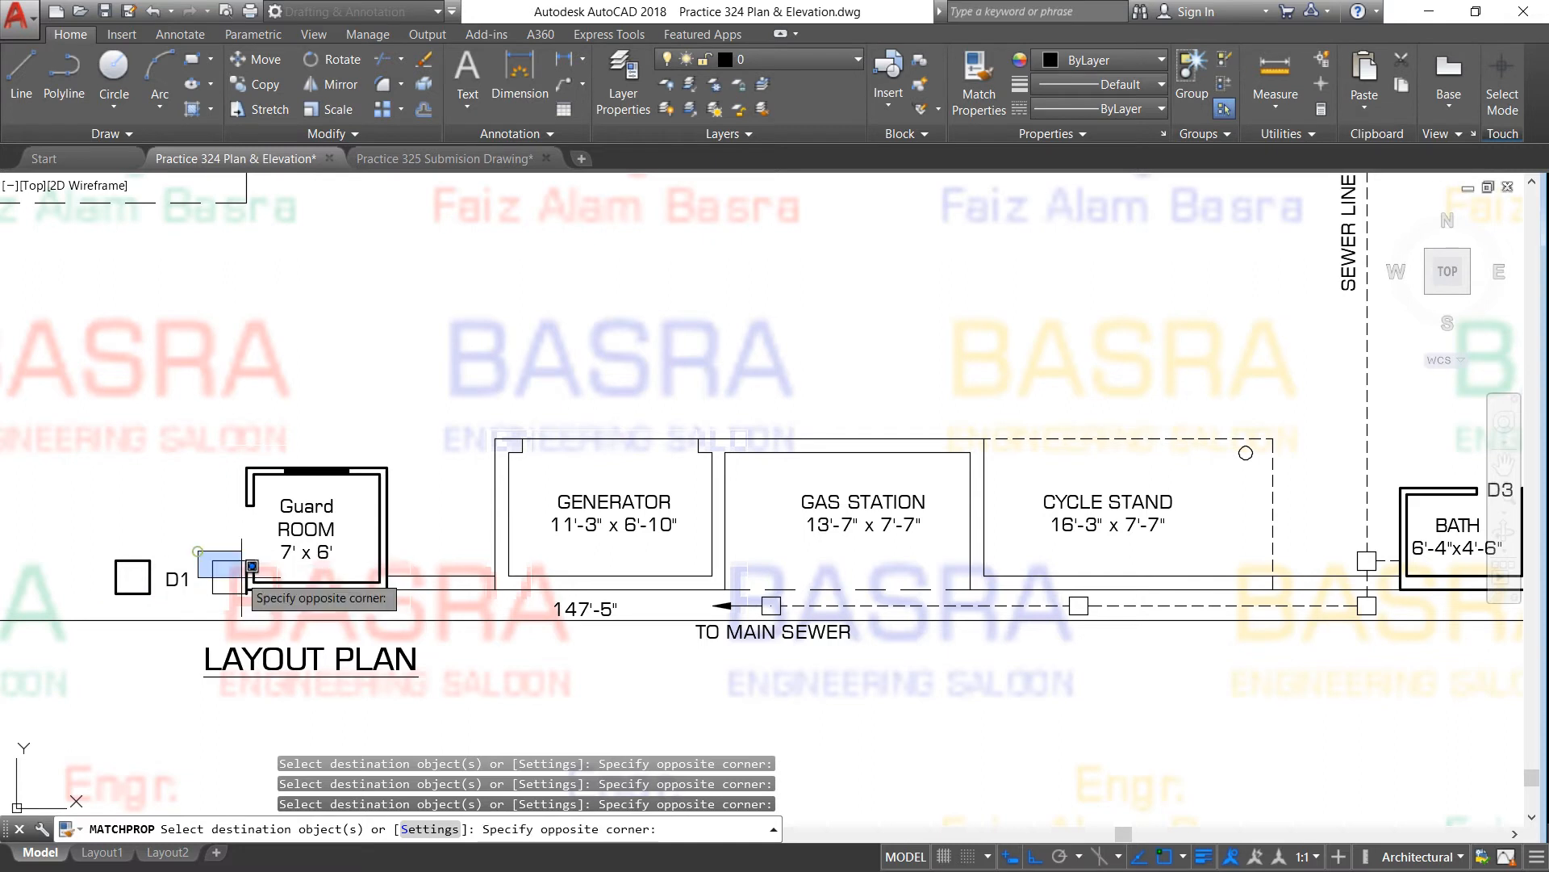
scroll(895, 524, "down", 4)
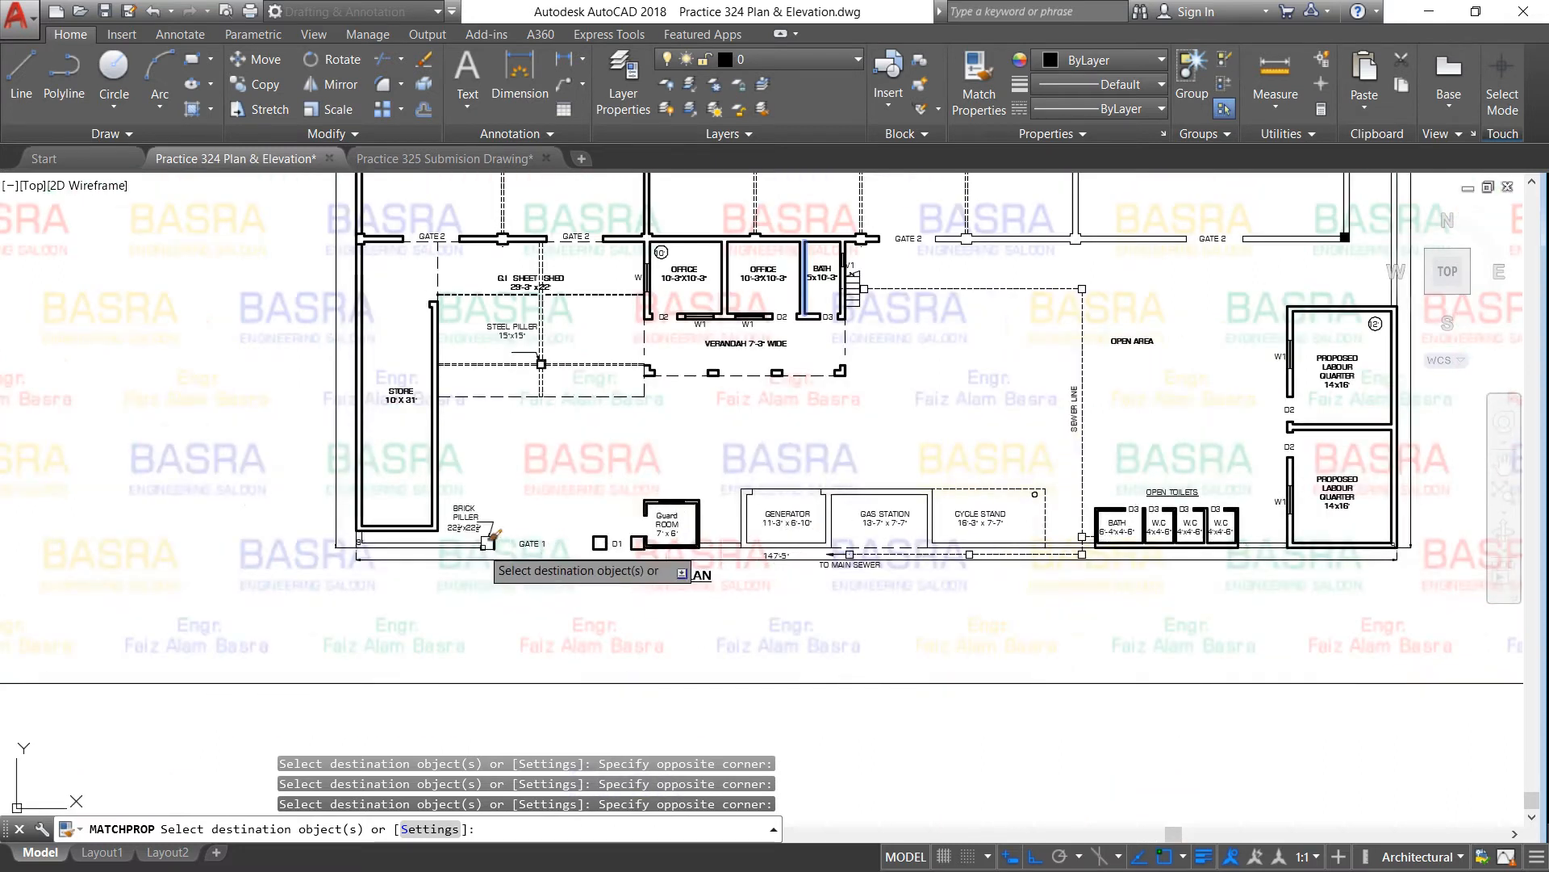
scroll(468, 542, "up", 3)
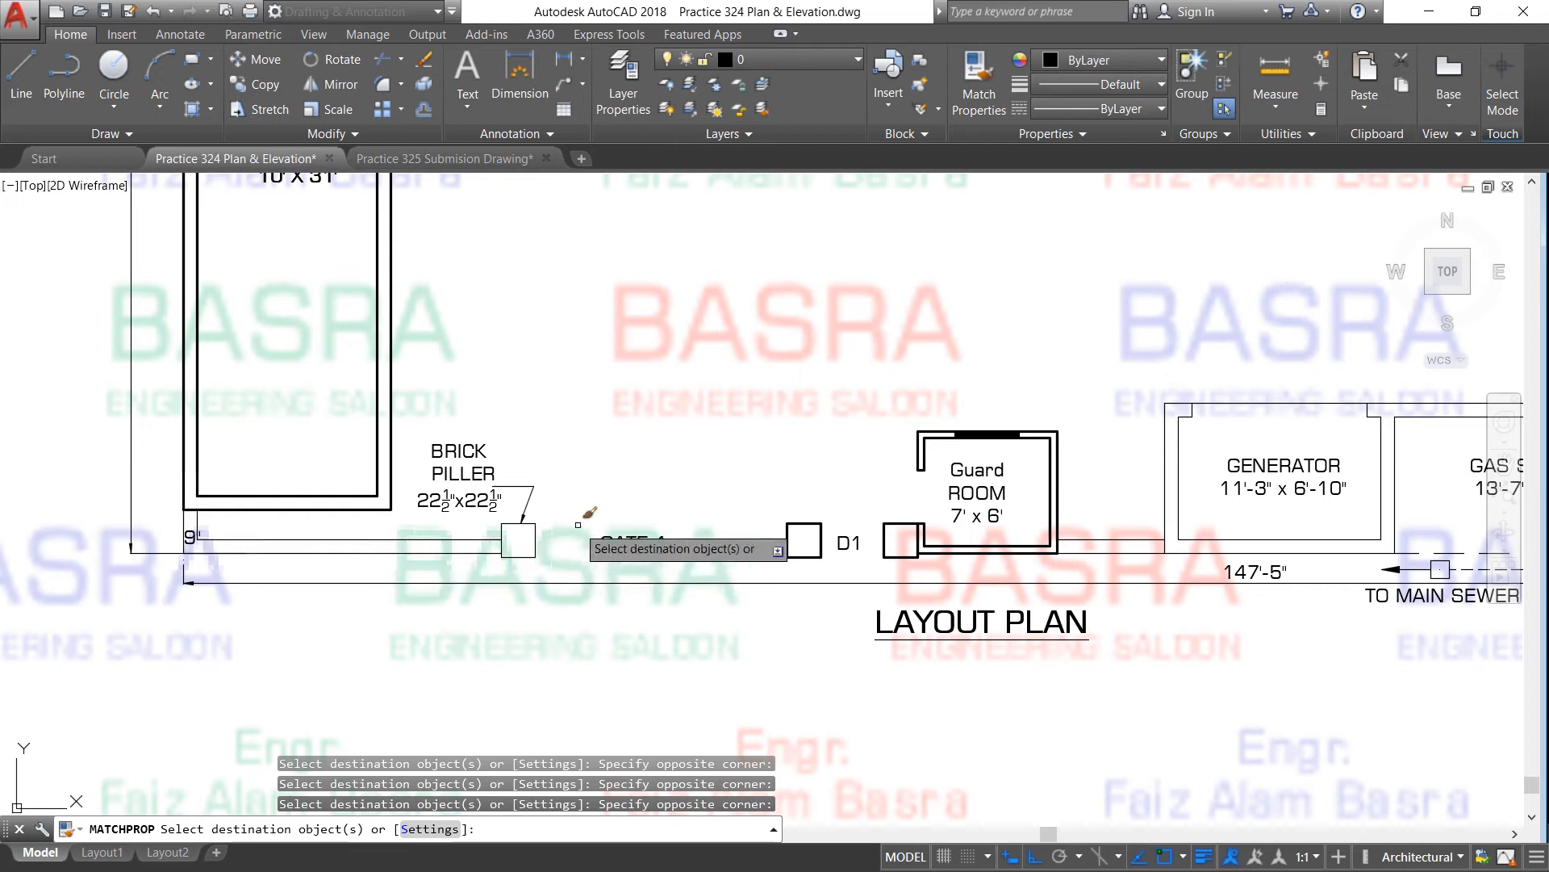
key("Return")
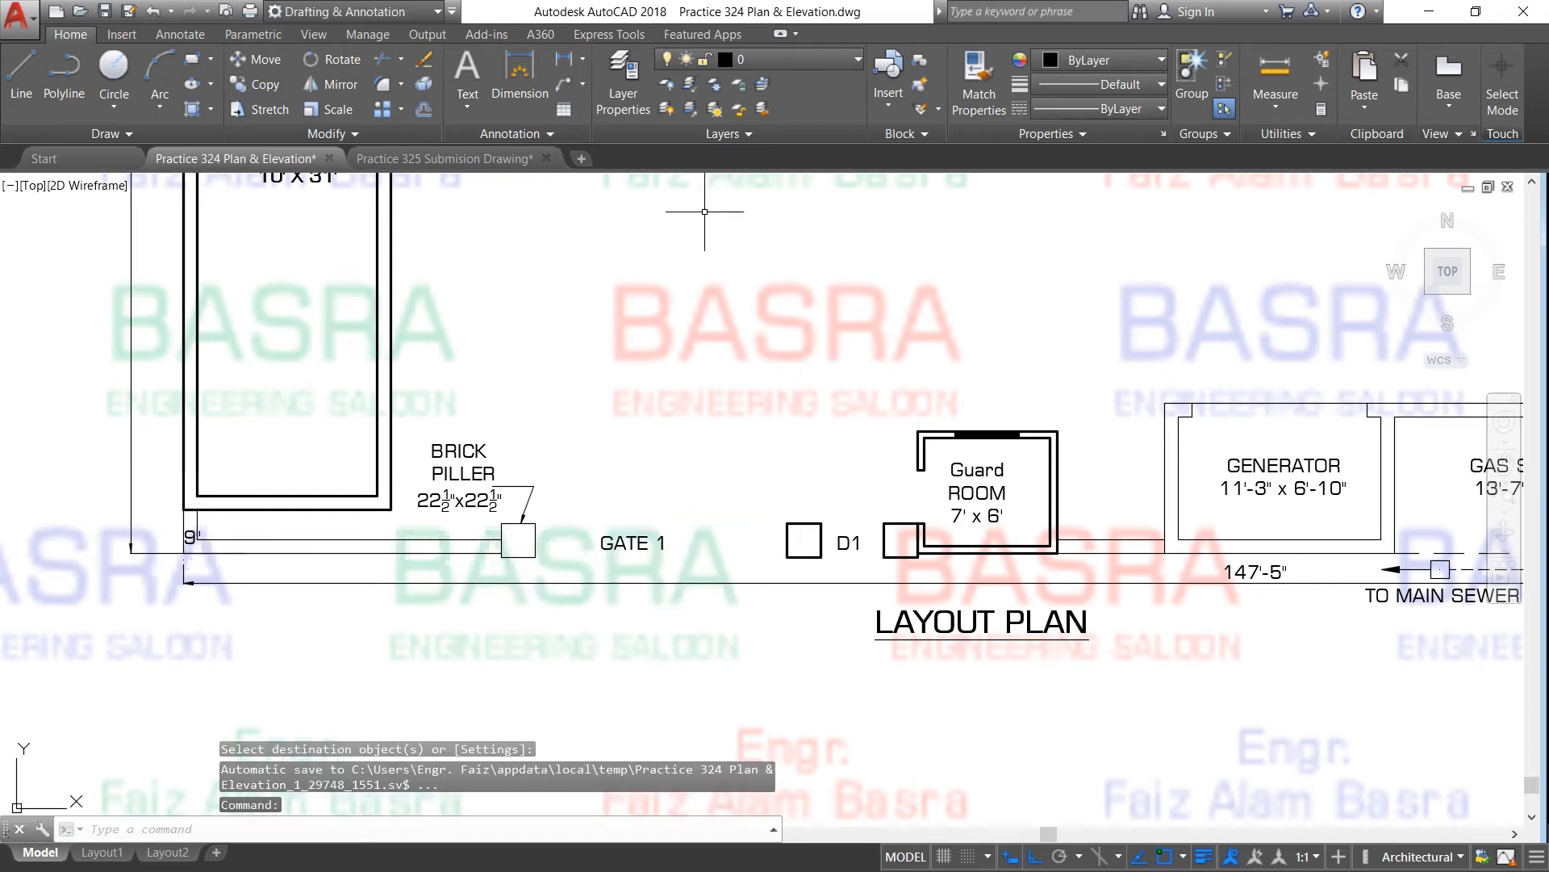
Match the properties of the brick pillar at Gate 1 onto the two square pillars beside door D1
left_click(979, 81)
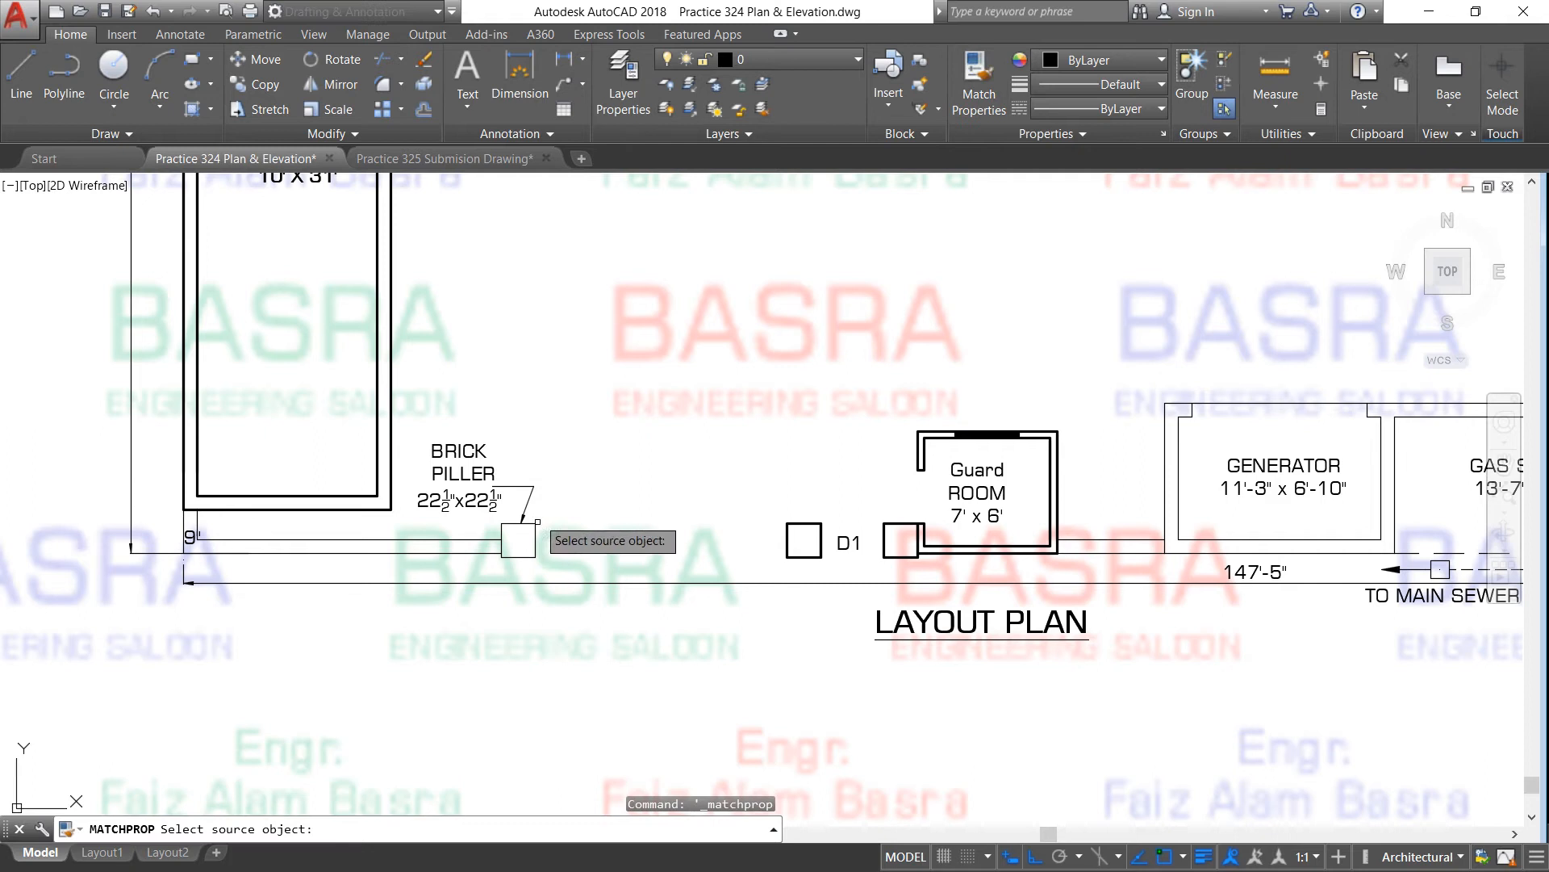
left_click(536, 537)
left_click(778, 500)
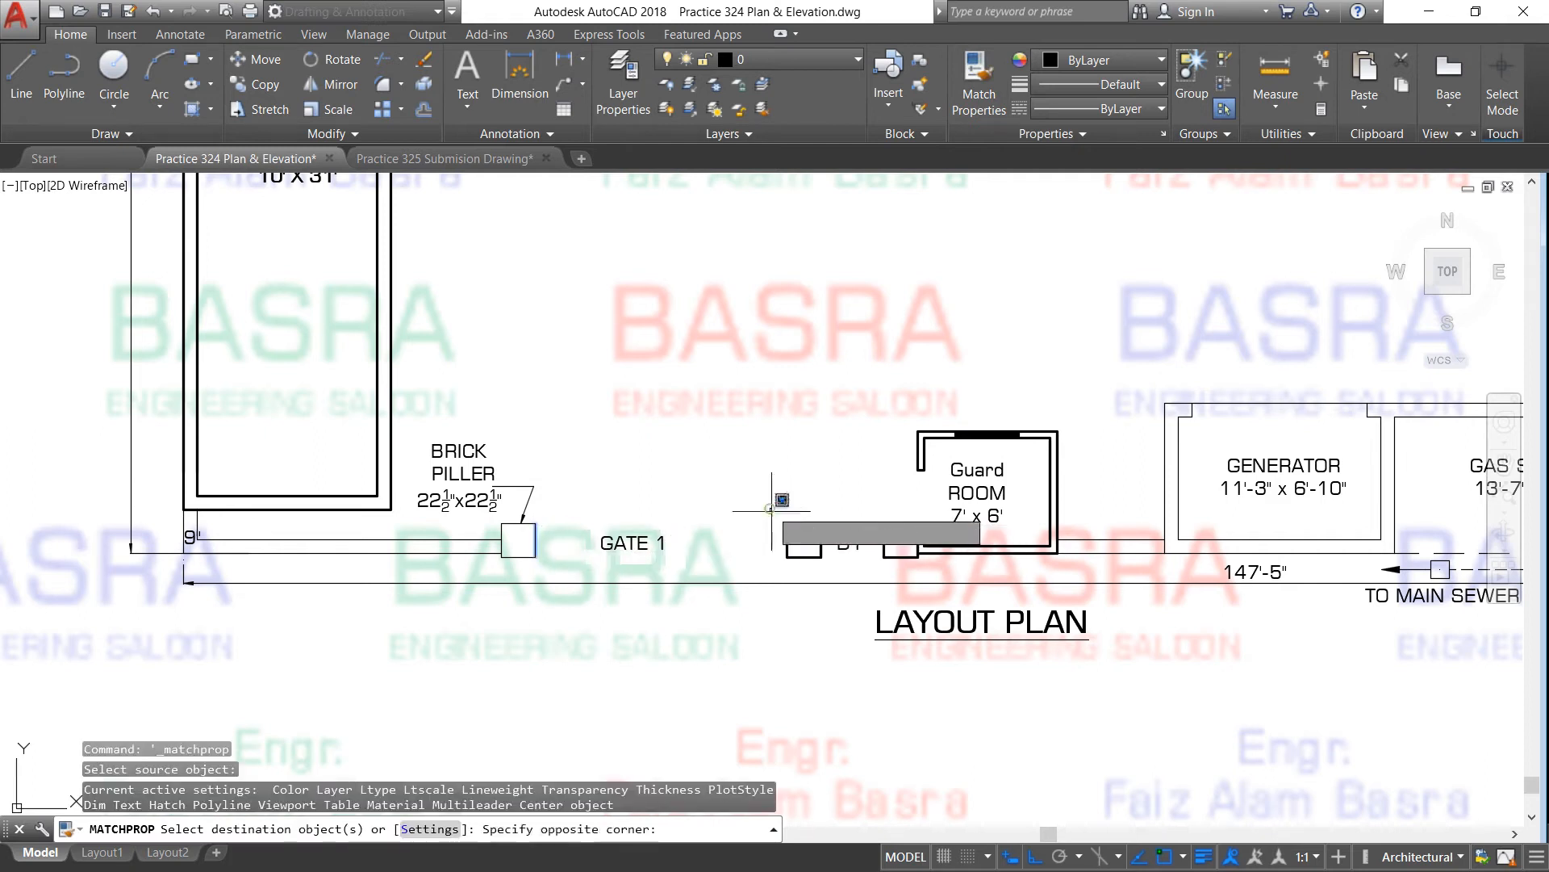
scroll(883, 552, "up", 4)
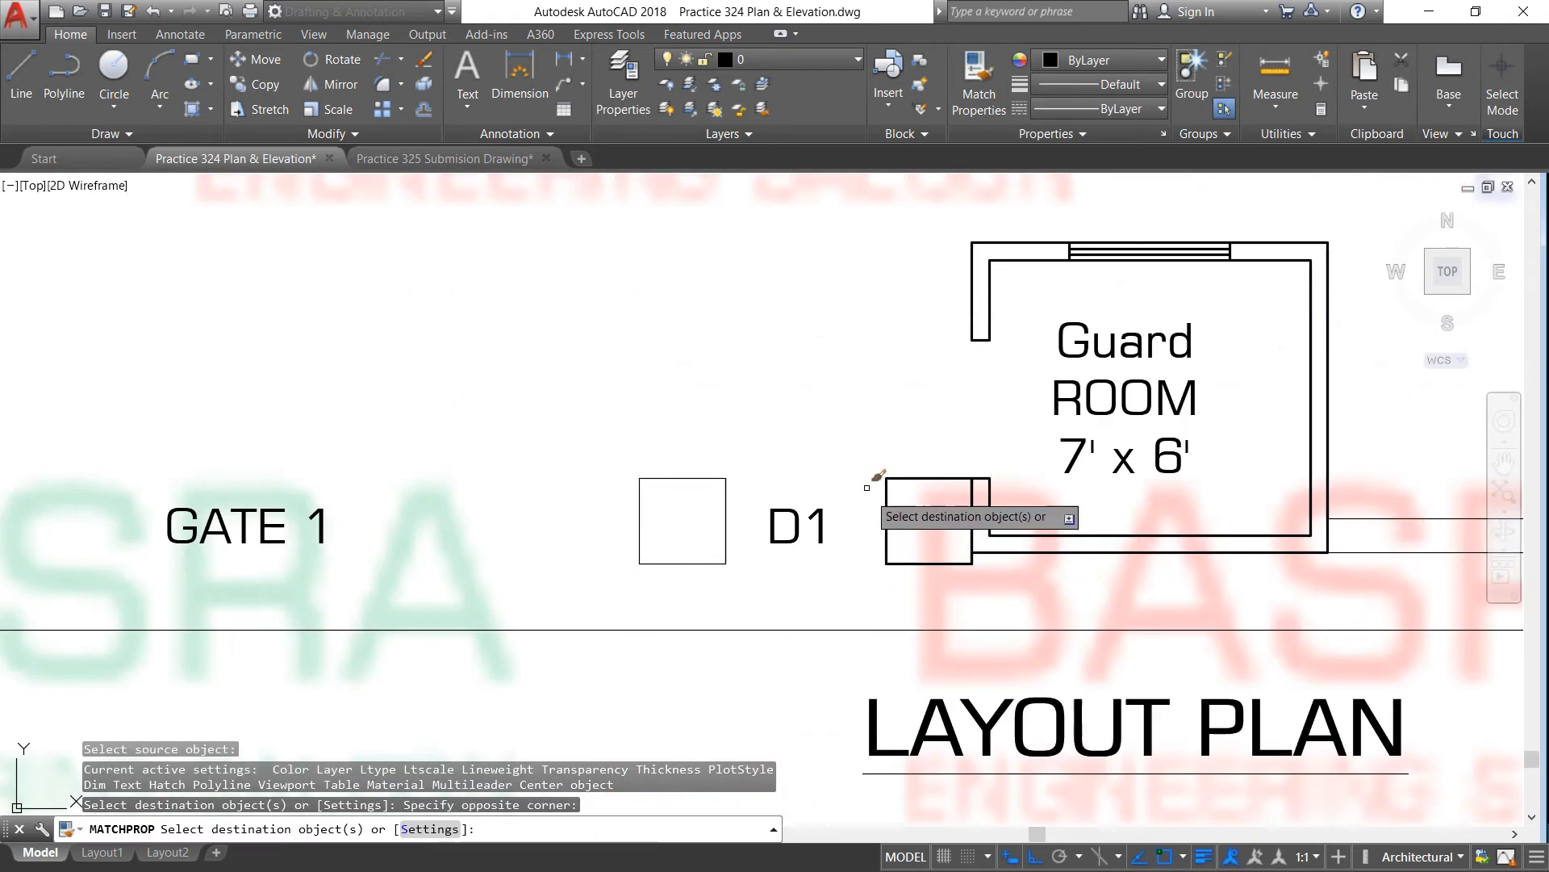
left_click(976, 581)
scroll(907, 549, "down", 5)
right_click(907, 549)
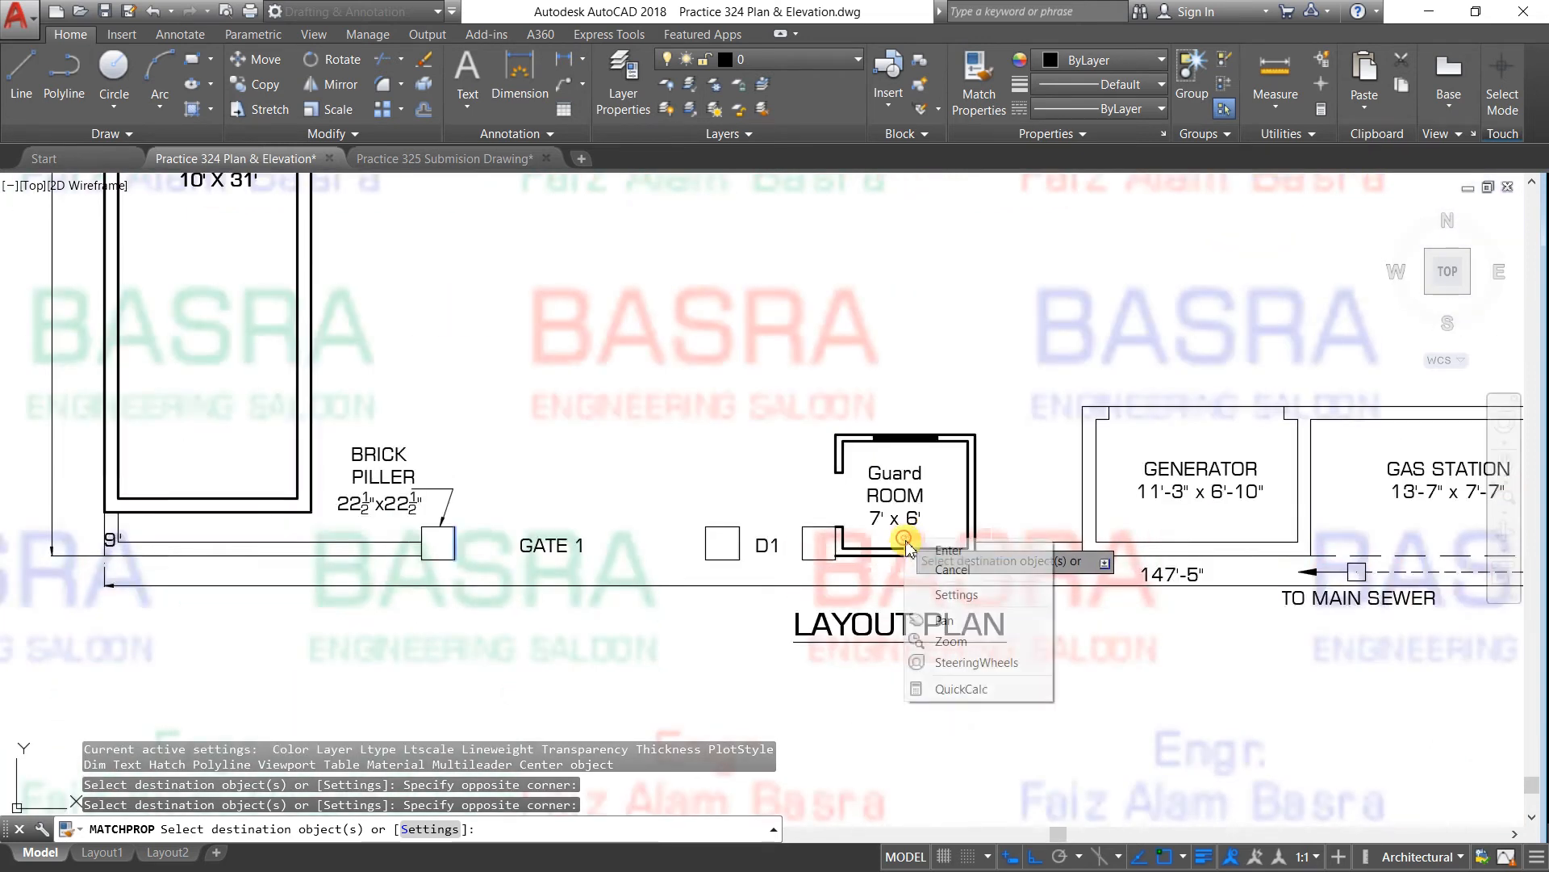
left_click(945, 549)
Match the guard room's inner wall line properties to its short wall line against the D1 pillar
scroll(866, 549, "up", 4)
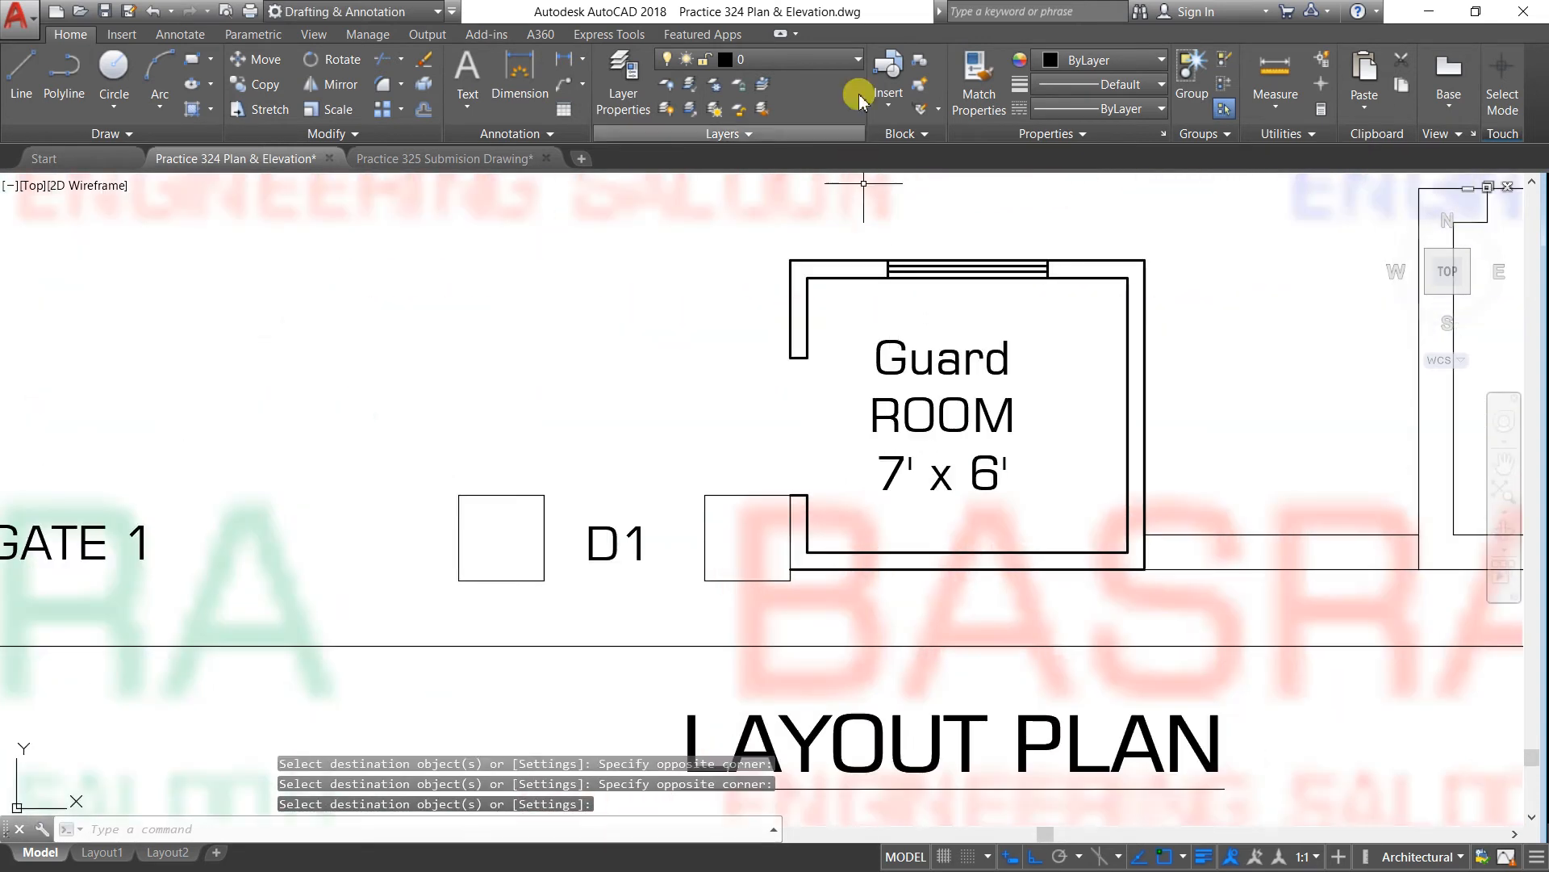
left_click(978, 85)
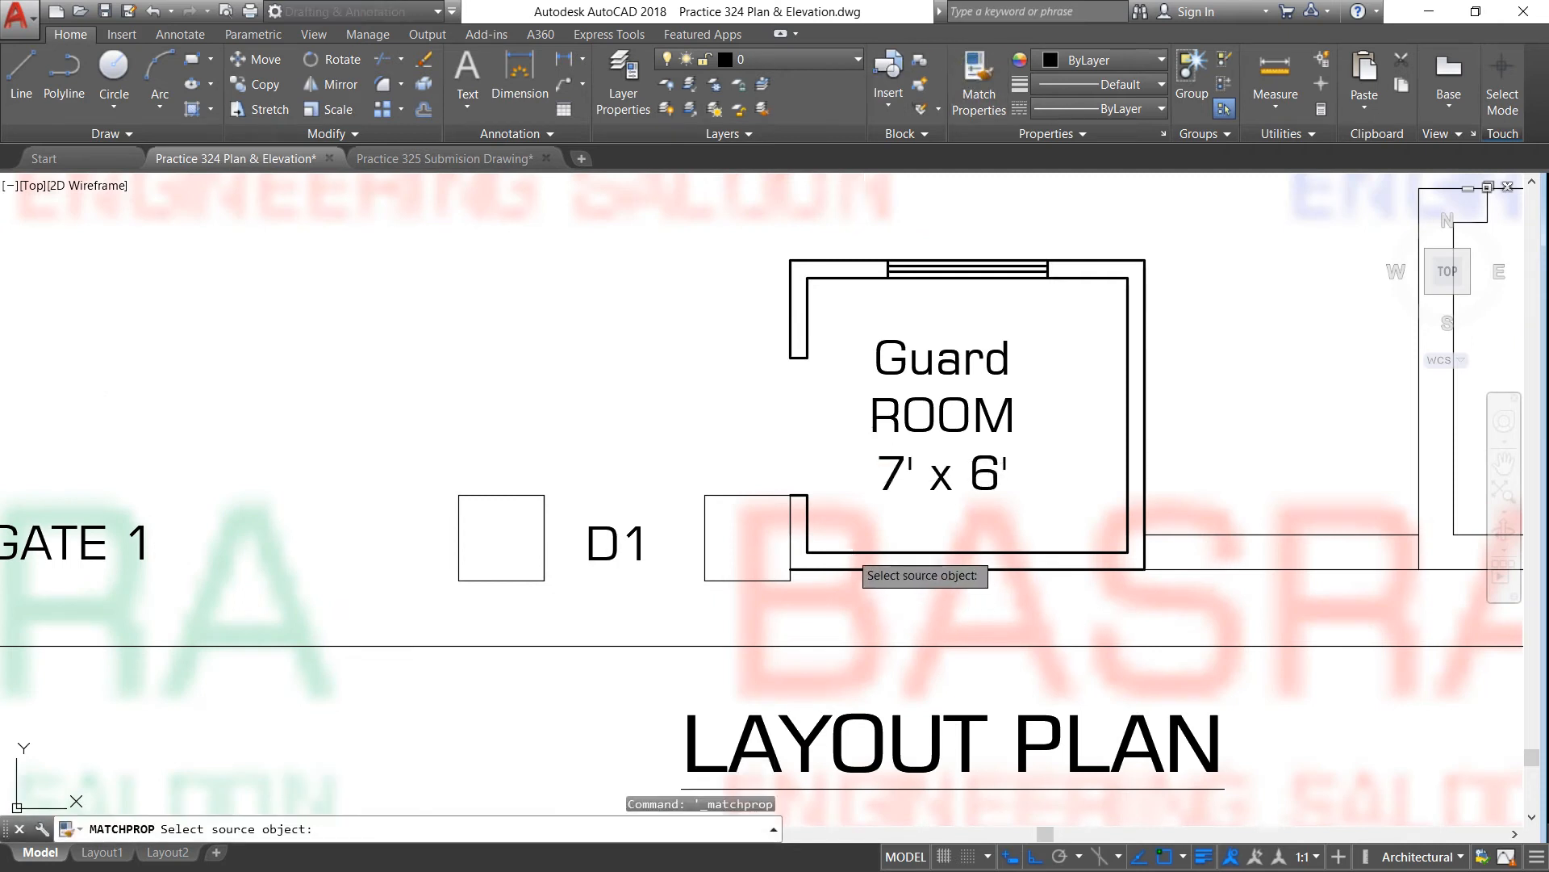
left_click(805, 547)
left_click(791, 535)
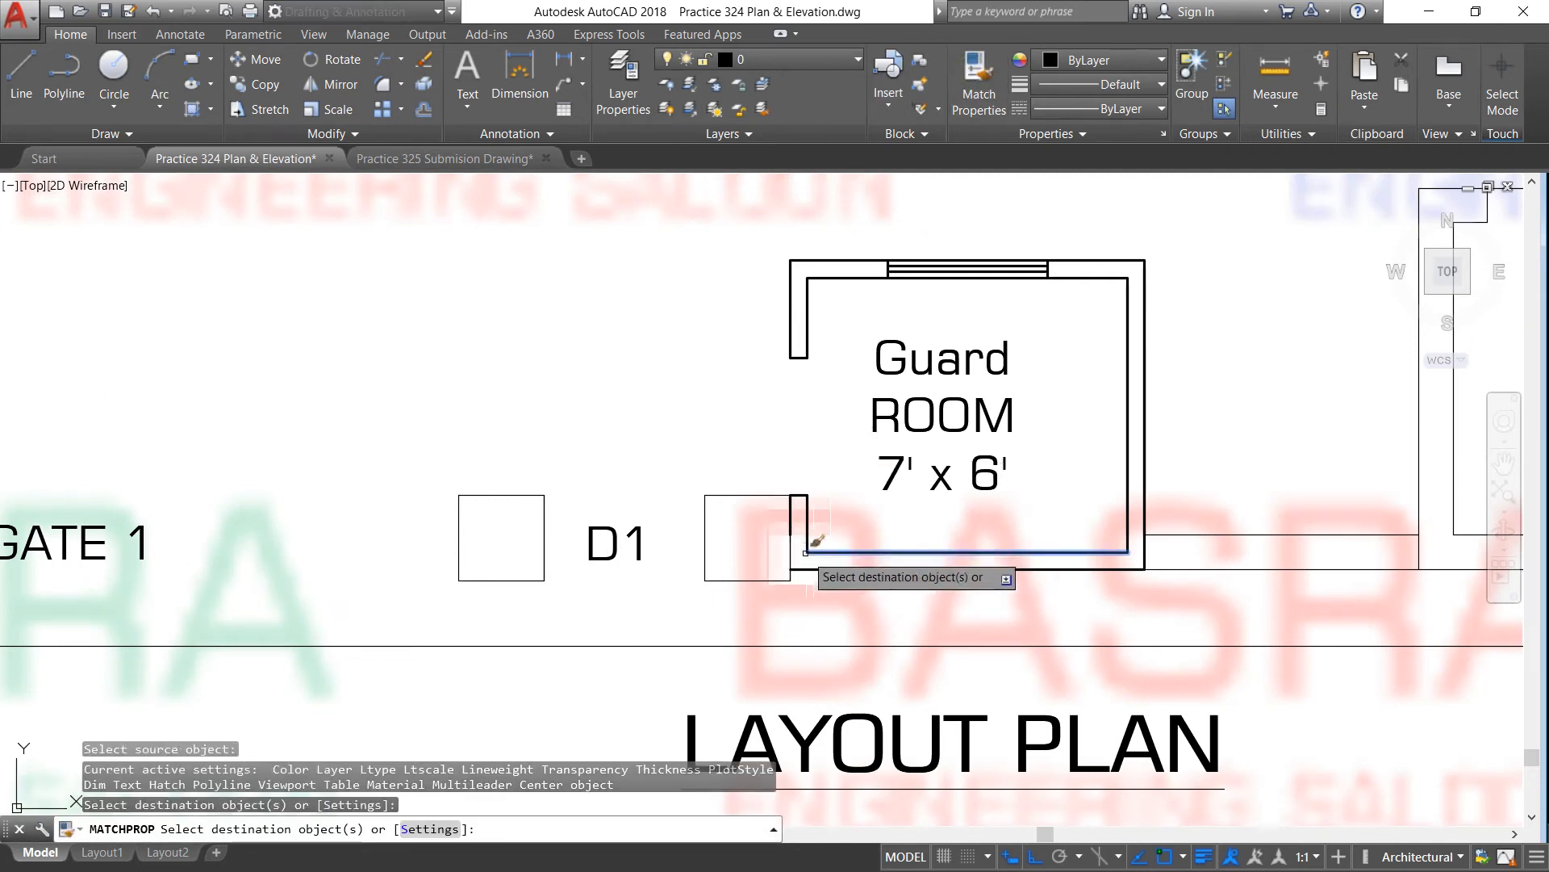
right_click(805, 557)
left_click(839, 569)
Stretch the guard room's short wall line beside the D1 pillar down to the outer wall line
scroll(791, 558, "up", 4)
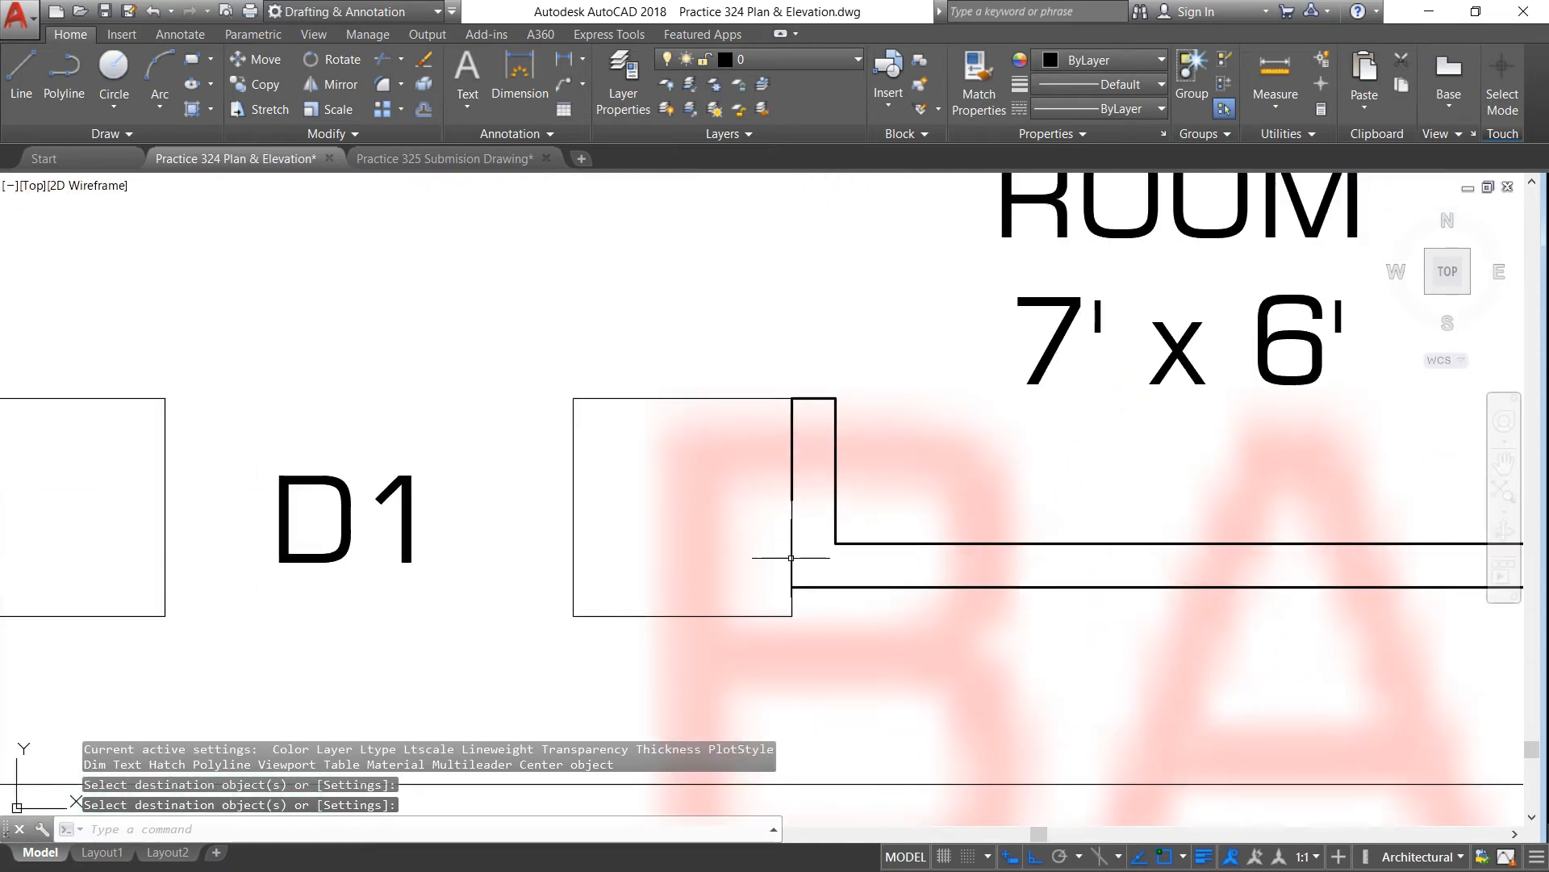
left_click(793, 488)
left_click(792, 499)
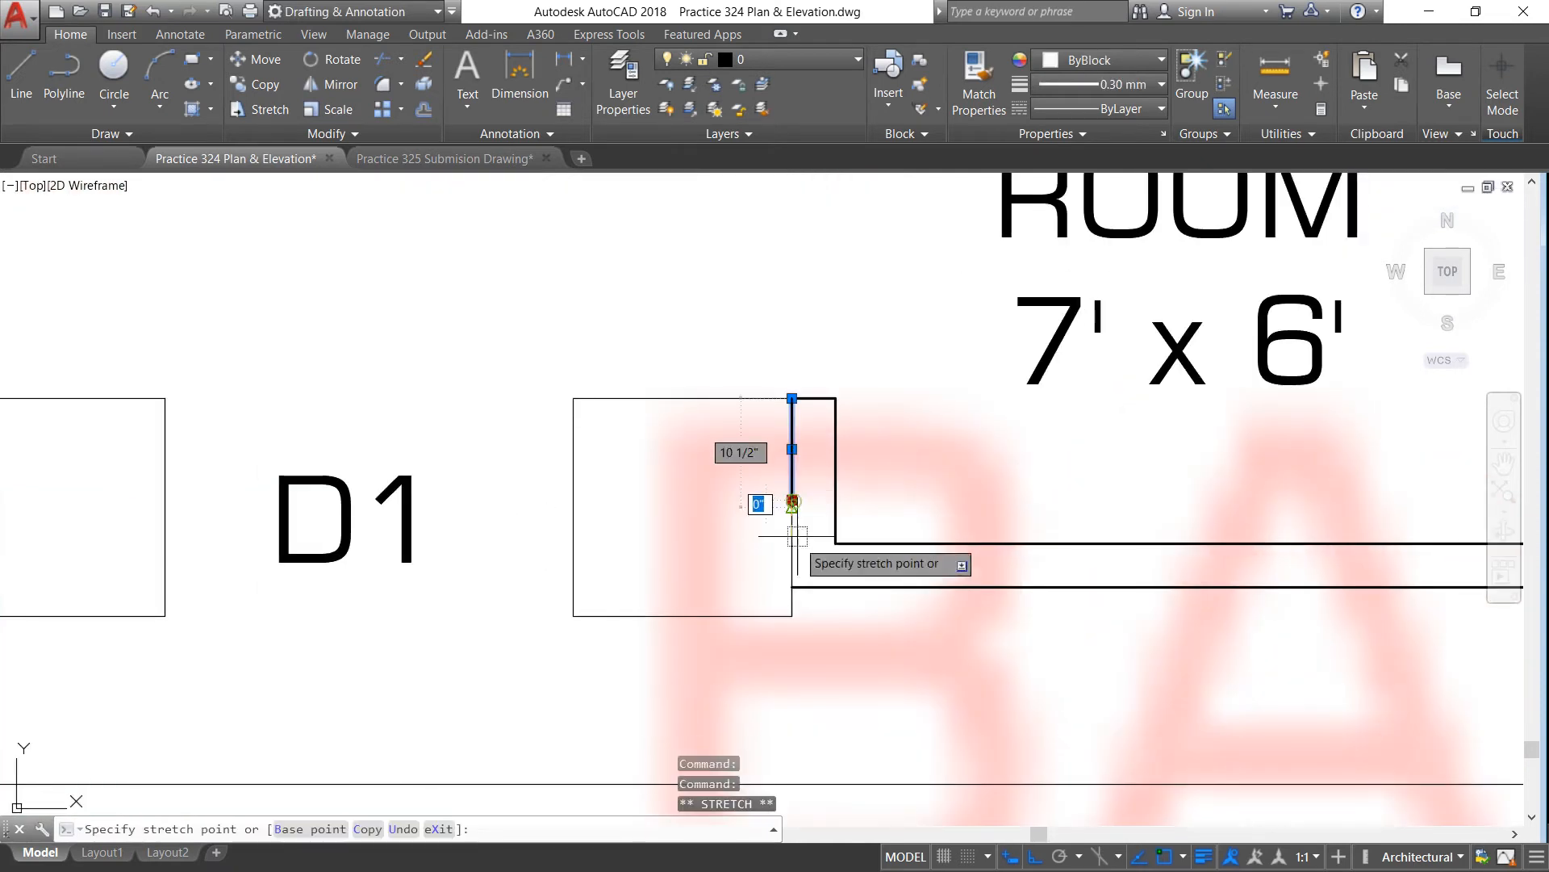
left_click(791, 586)
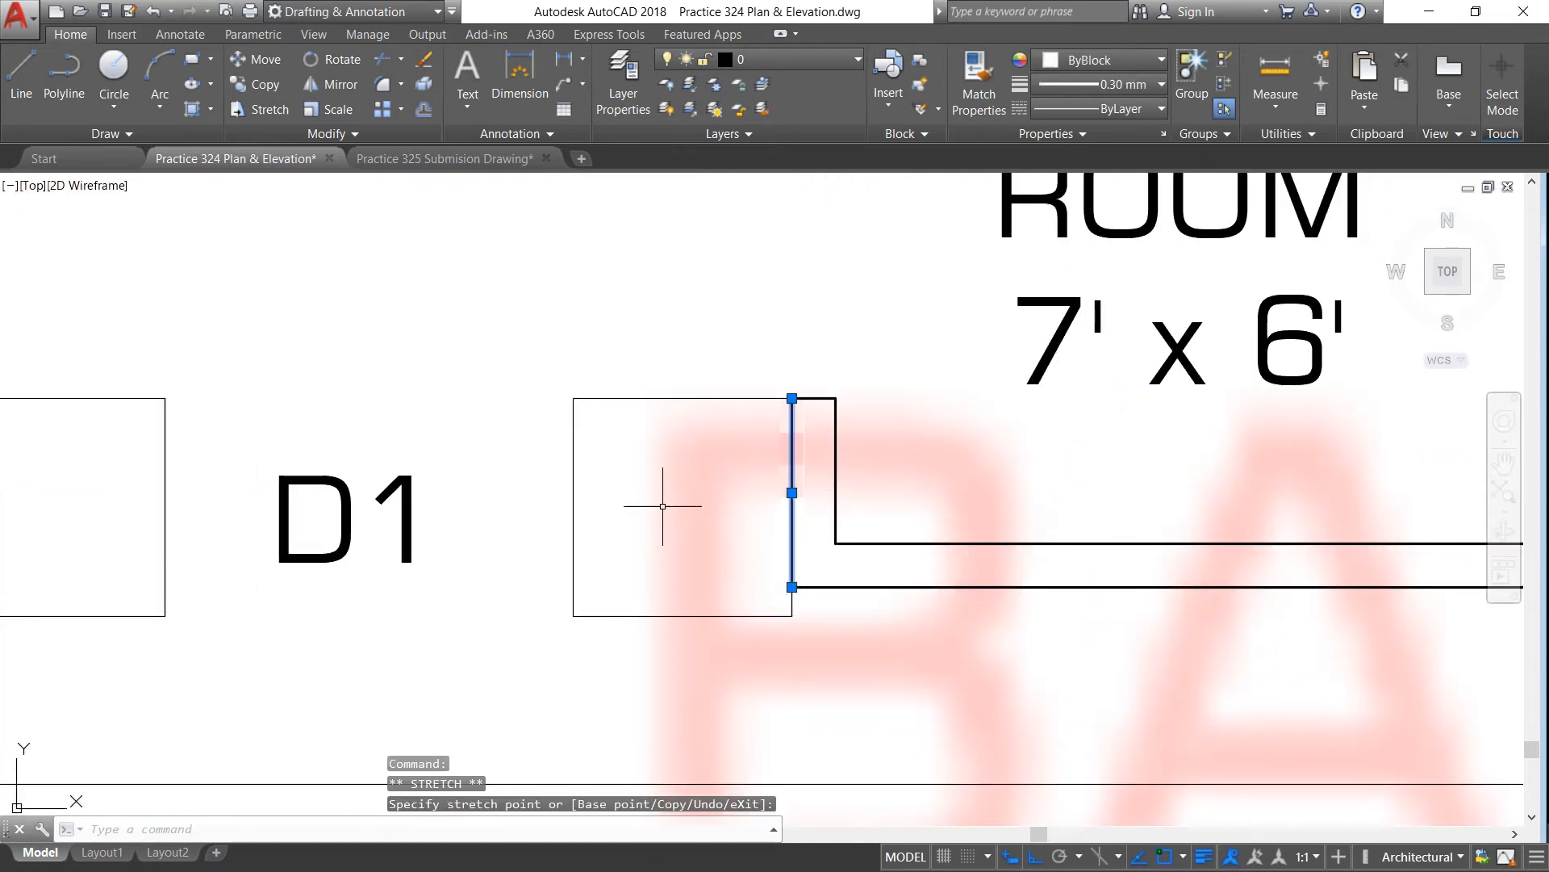
key("Escape")
scroll(726, 533, "down", 8)
key("Escape")
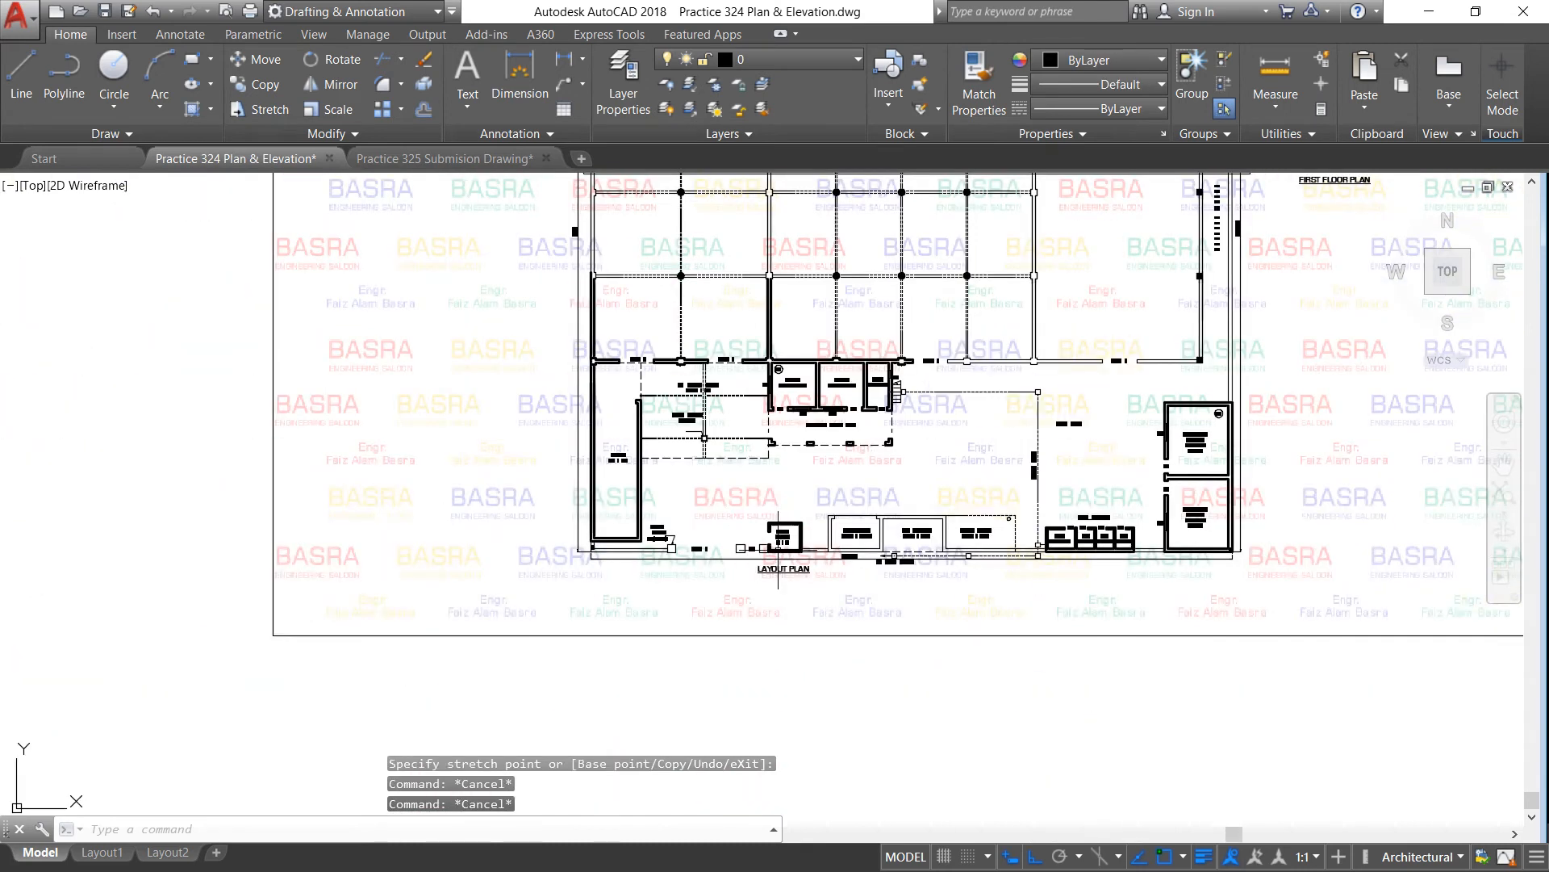
Match the heavy properties of the hall's left wall above Gate 2 to the pillar outline and the wall lines continuing above it
scroll(675, 271, "up", 3)
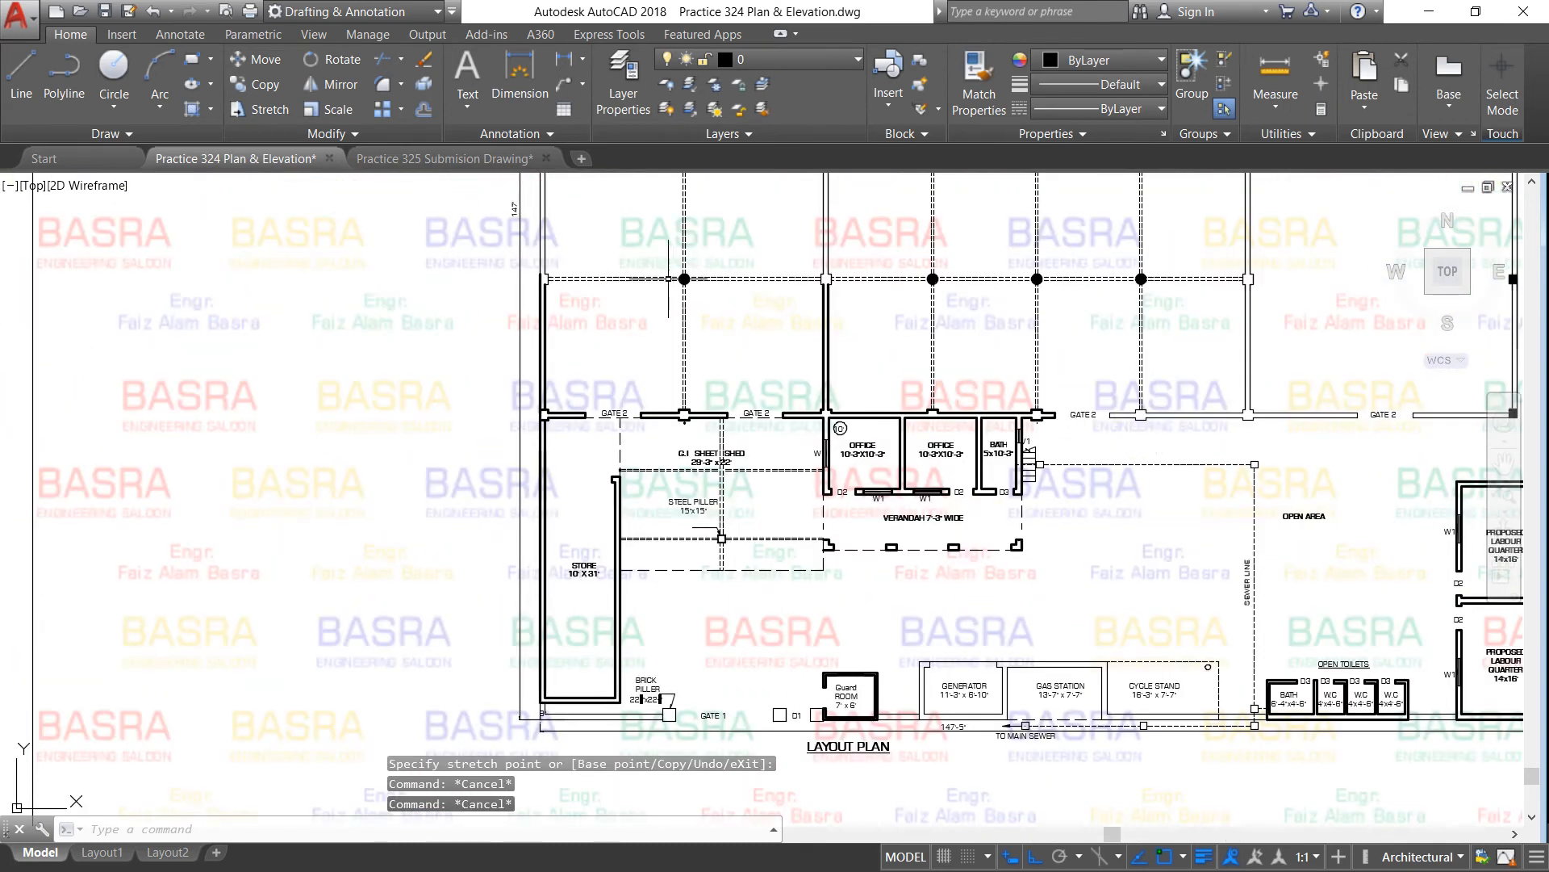
left_click(979, 89)
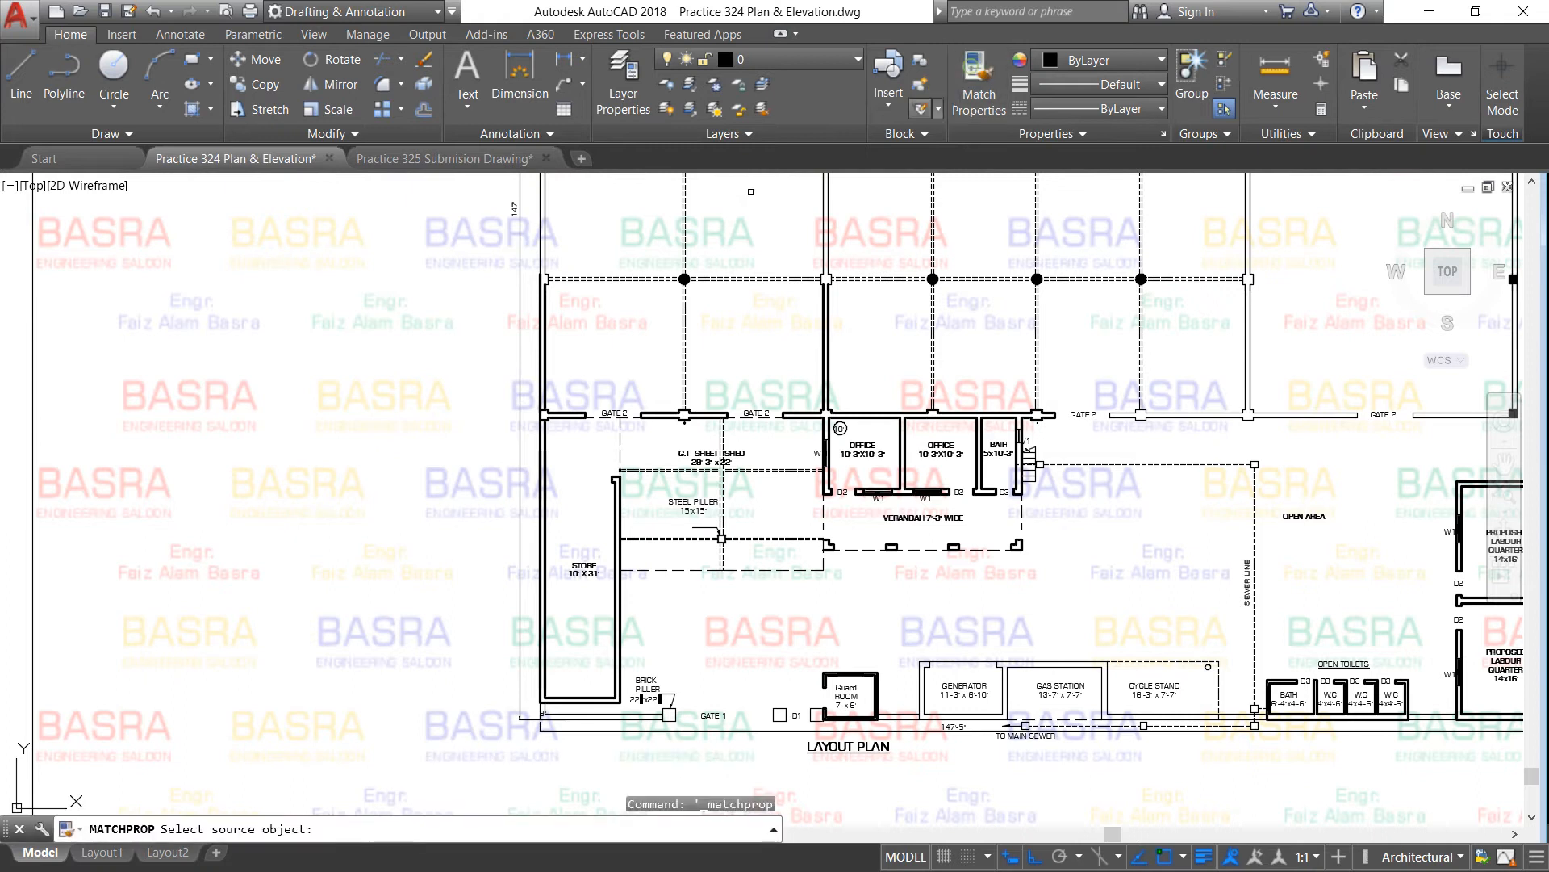
left_click(546, 342)
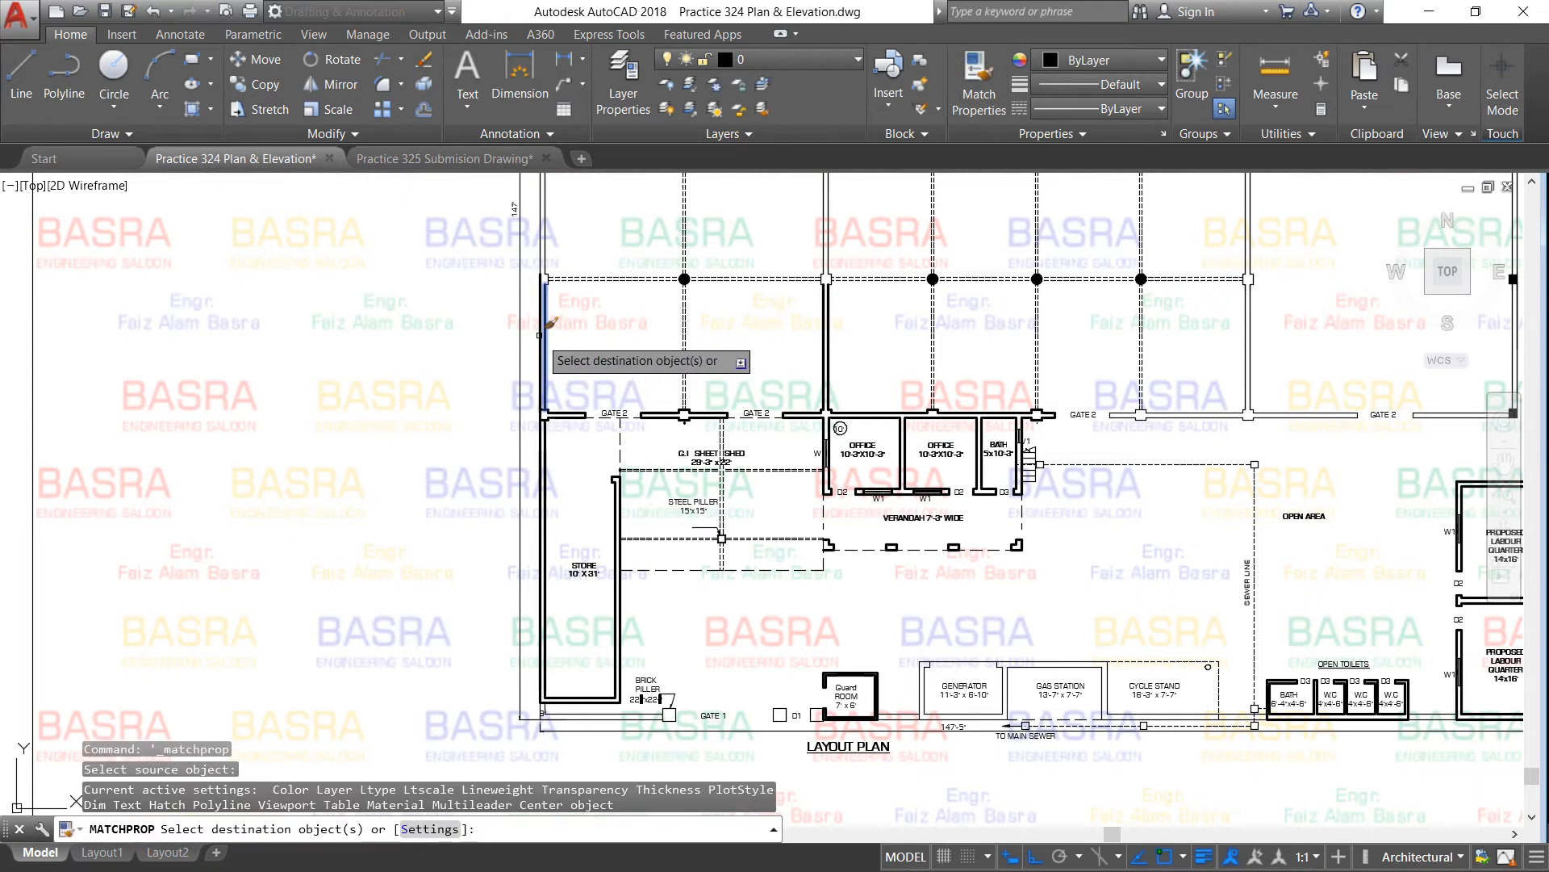
scroll(548, 237, "up", 4)
left_click(508, 296)
left_click(586, 392)
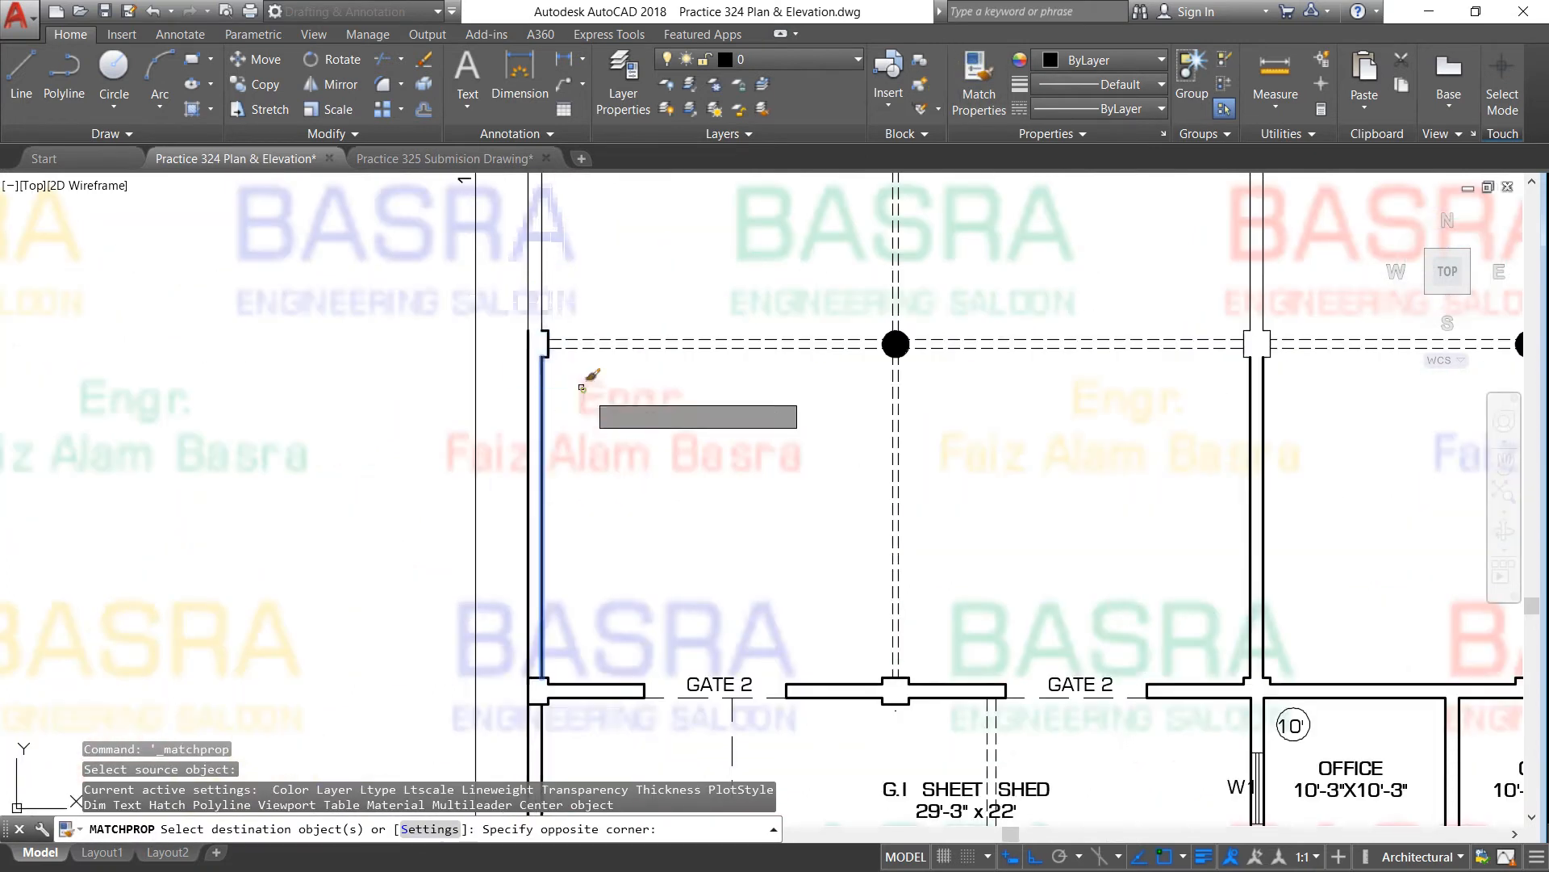
left_click(574, 271)
left_click(520, 256)
scroll(573, 411, "down", 6)
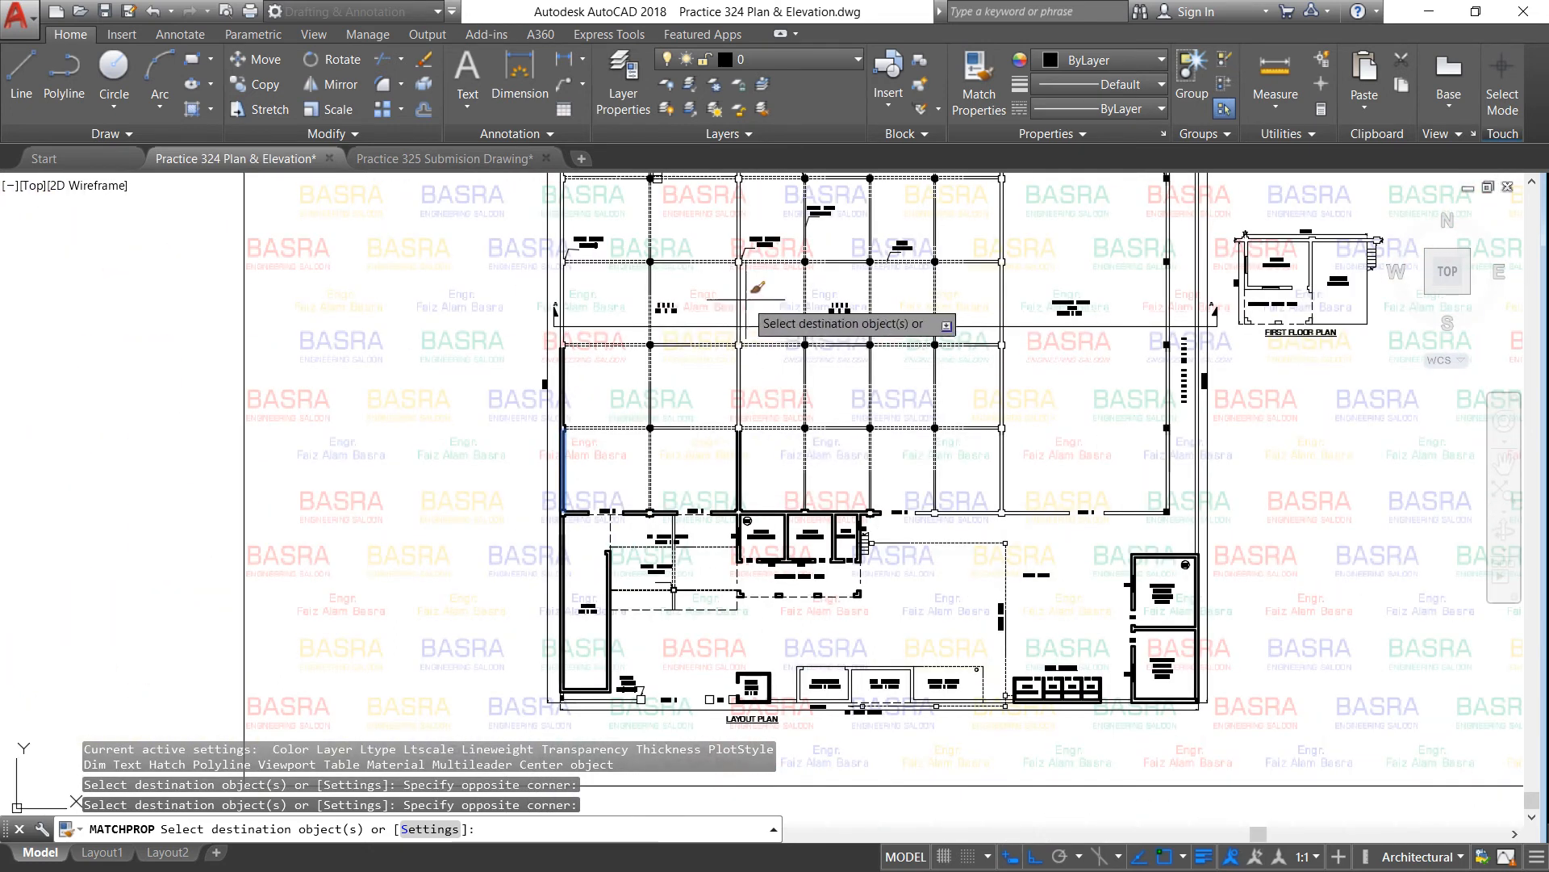
Match the same properties to the dividing wall between the two halls and the upper jamb of its Gate 2
left_click(728, 303)
left_click(761, 466)
scroll(761, 466, "down", 3)
scroll(742, 314, "up", 8)
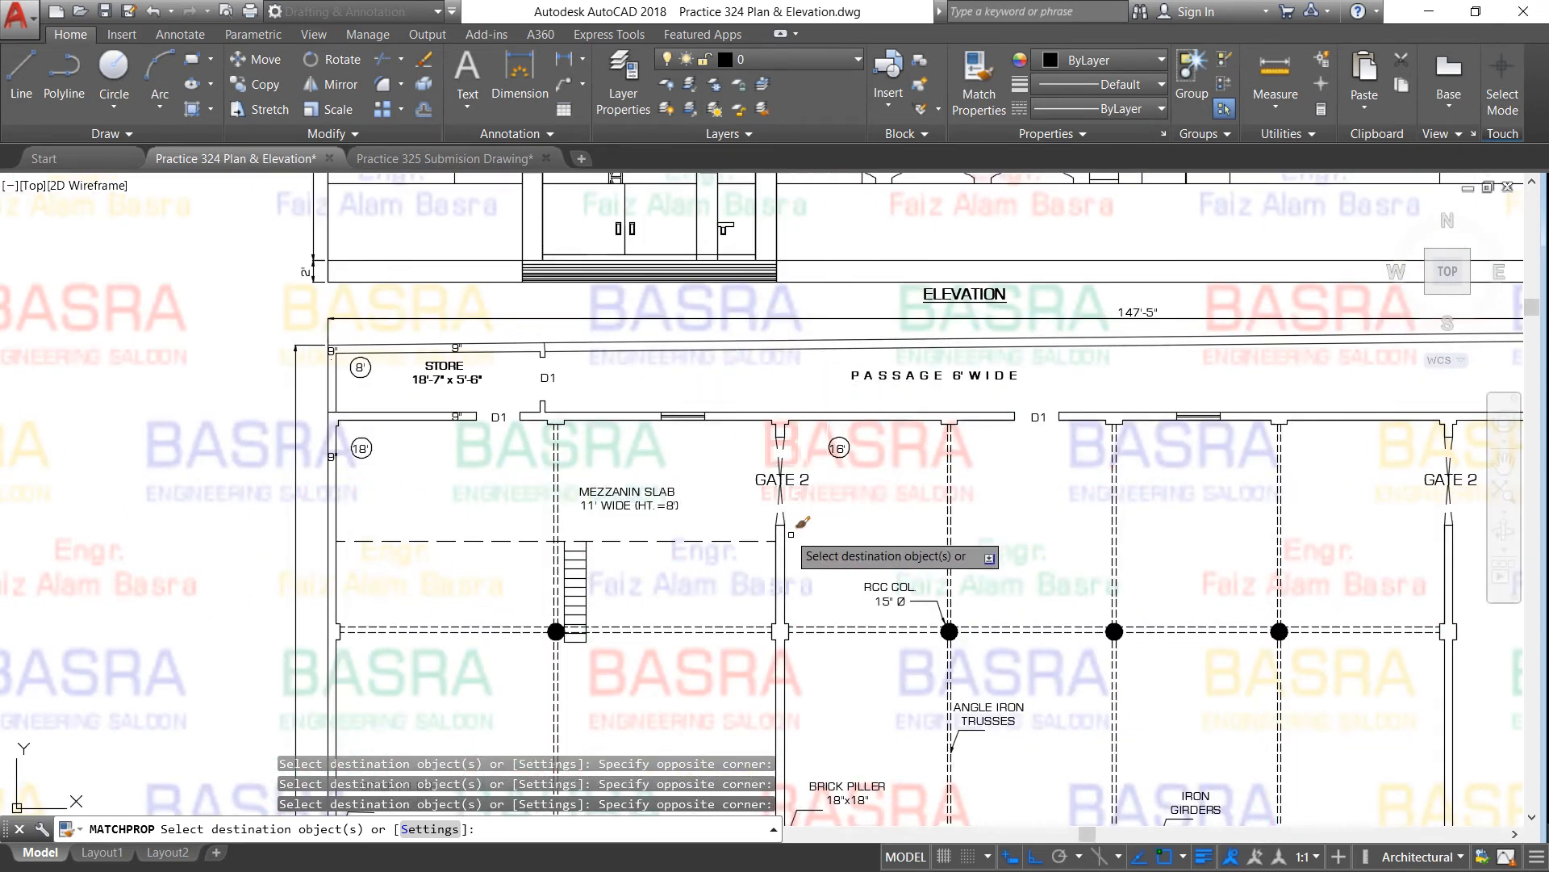
left_click(793, 542)
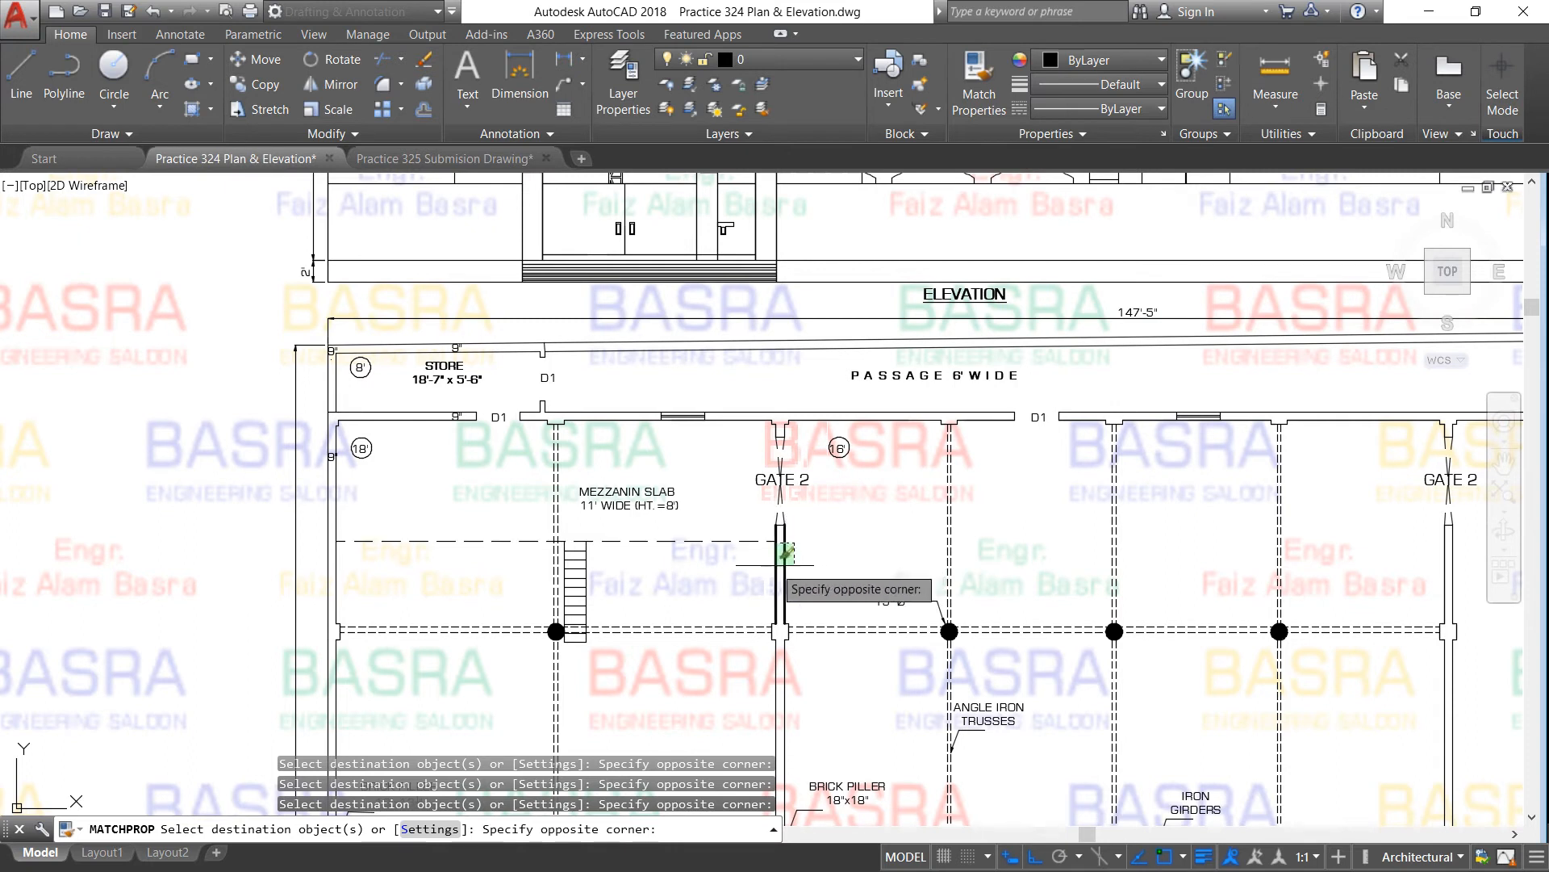
left_click(744, 387)
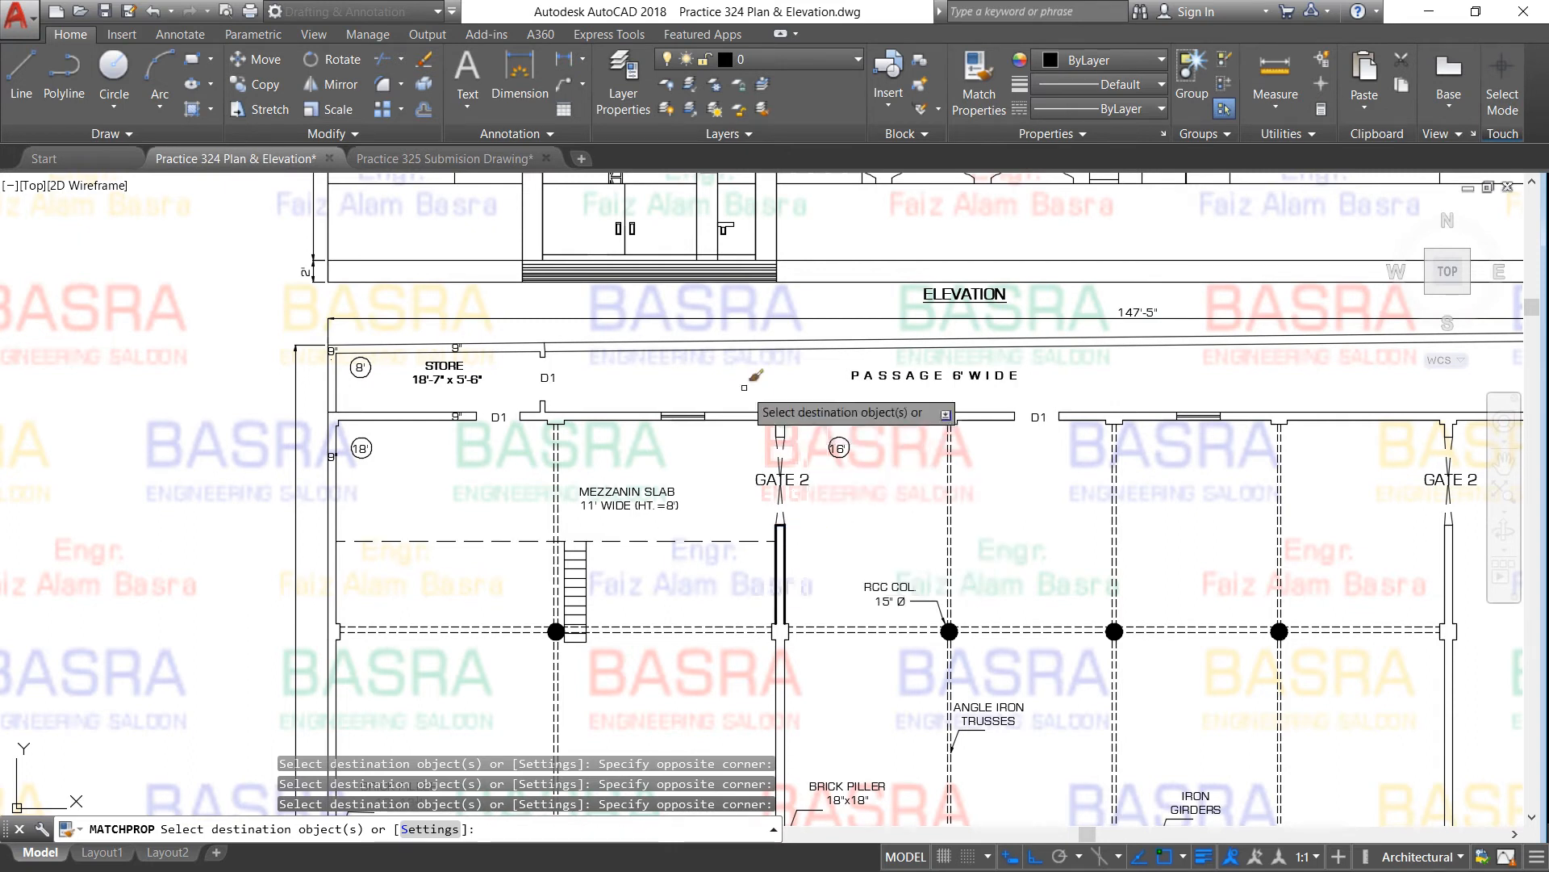
left_click(808, 429)
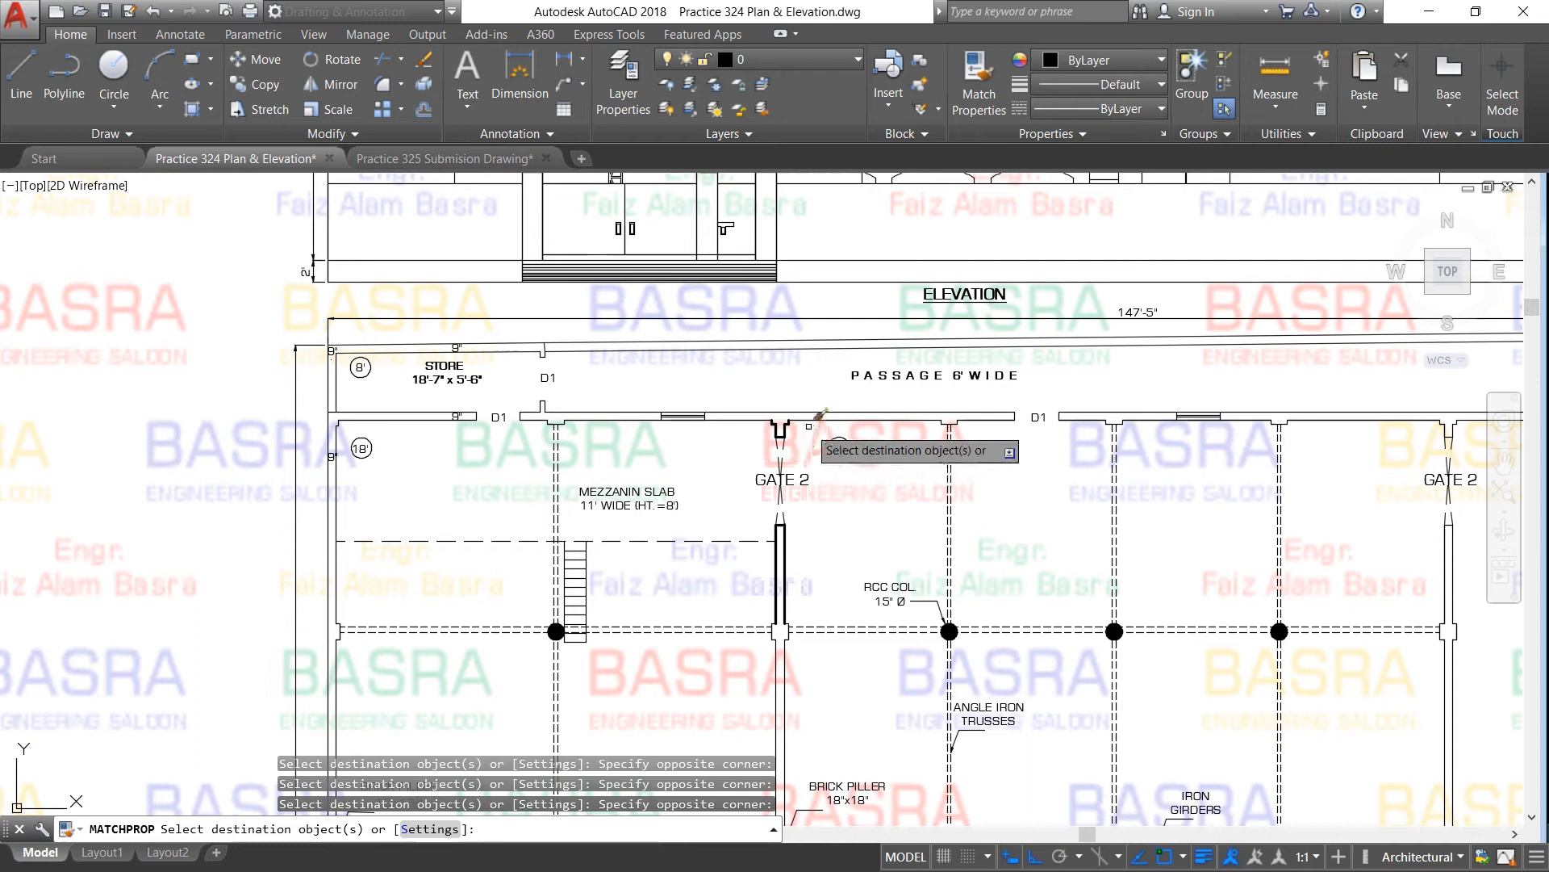
Match the same properties to the passage wall from Gate 2 past the store's D1 door, and to the hall's upper left wall
left_click(808, 425)
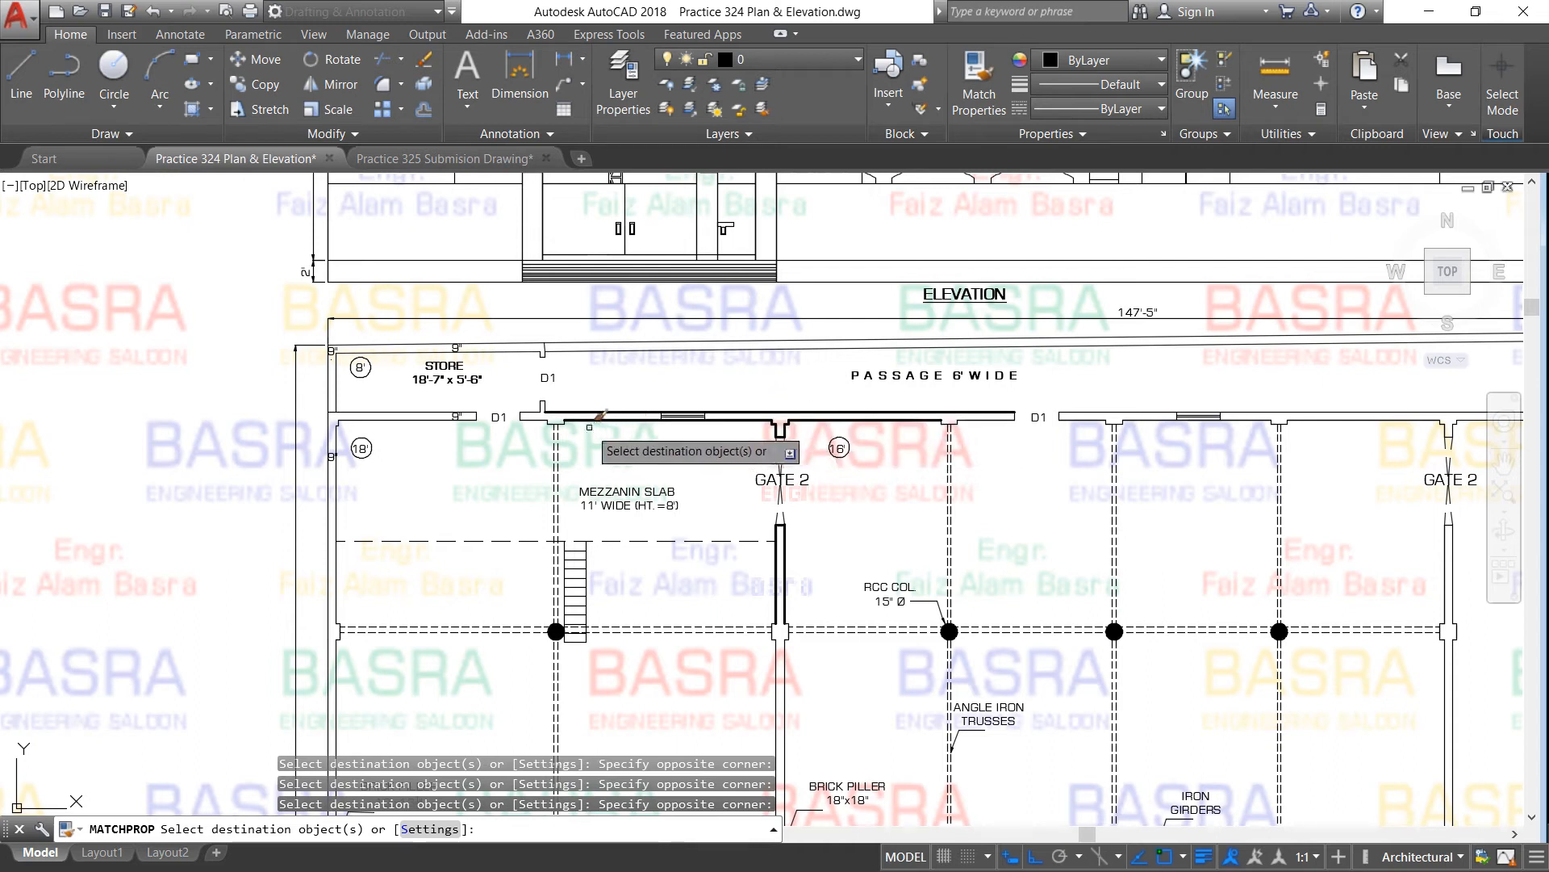
left_click(514, 396)
left_click(593, 417)
left_click(370, 420)
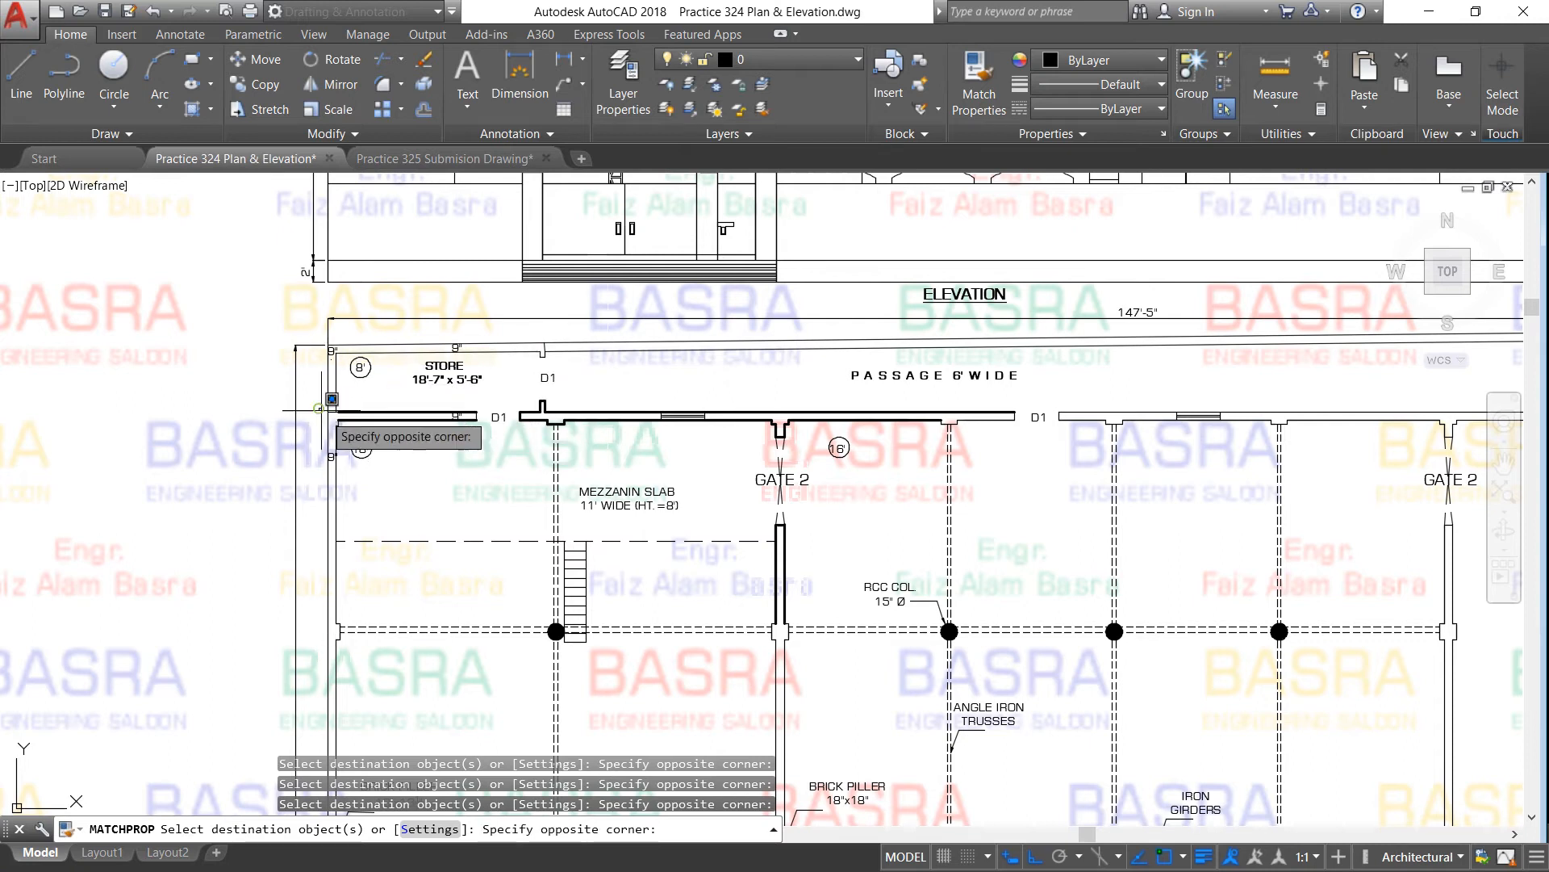
left_click(352, 514)
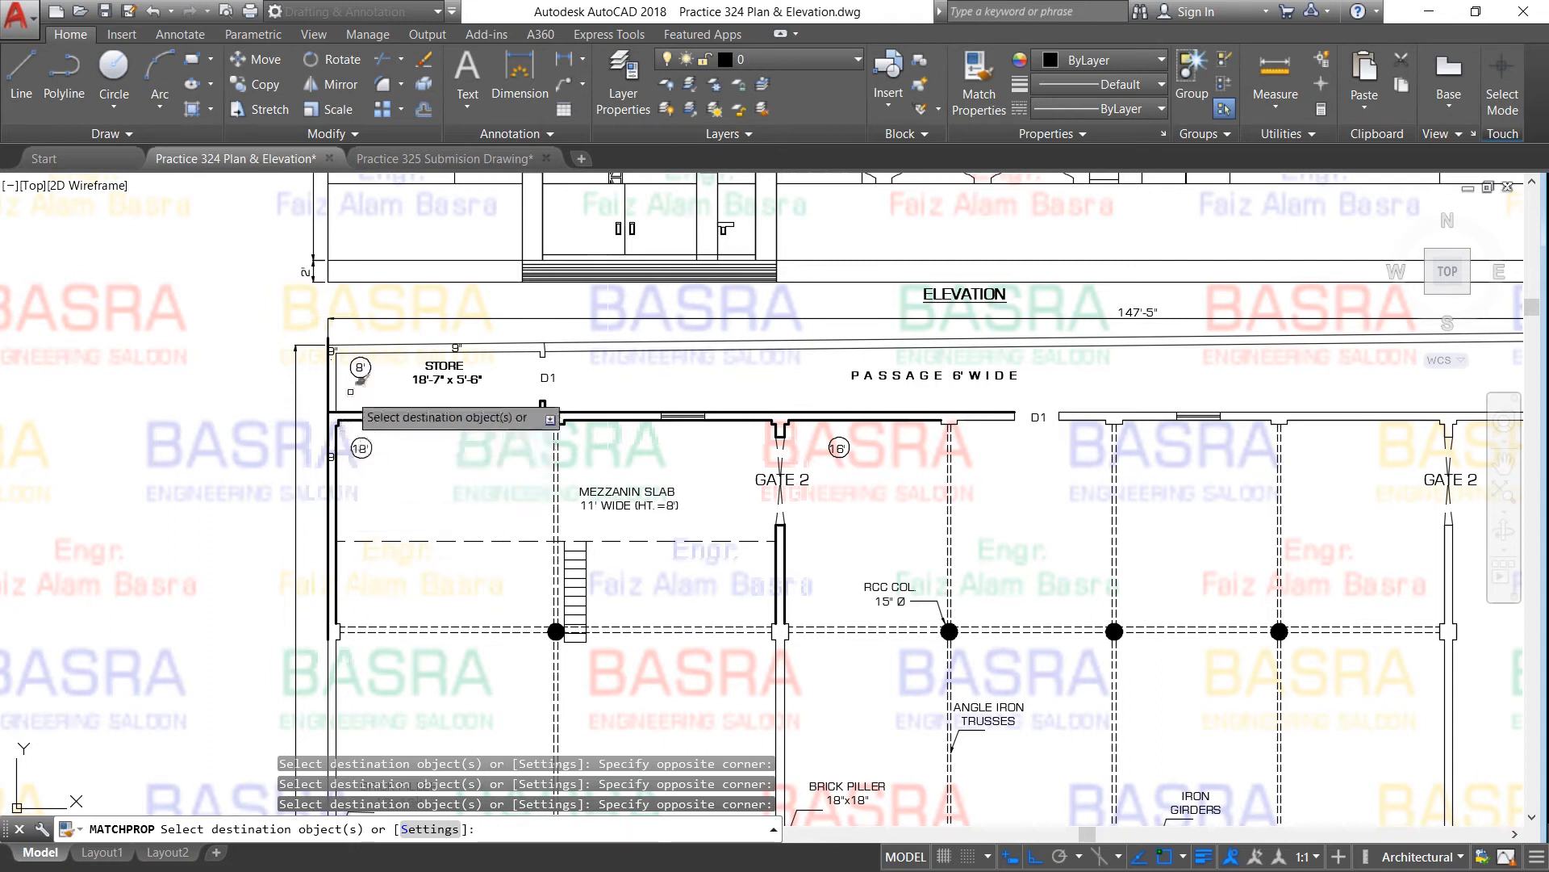
Match the same properties to the upper walls of the 18'-7" x 5'-6" store and the wall end at its D1 door
left_click(403, 362)
left_click(399, 336)
left_click(520, 331)
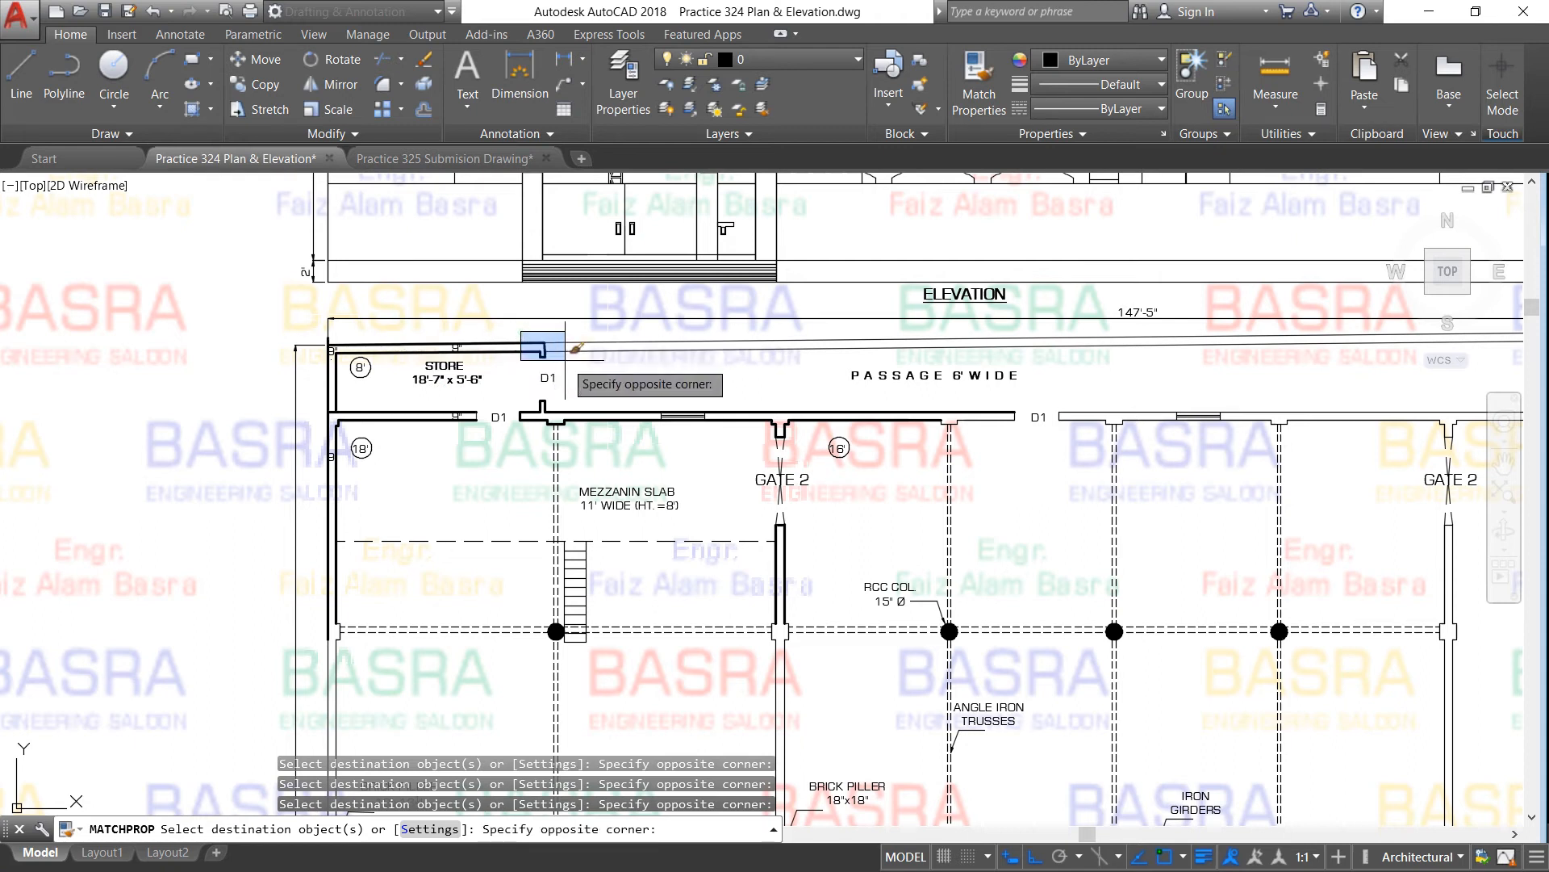
Match the same properties to the proposed hall's upper right wall, its passage wall and the nearby Gate 2 jamb
scroll(469, 344, "down", 4)
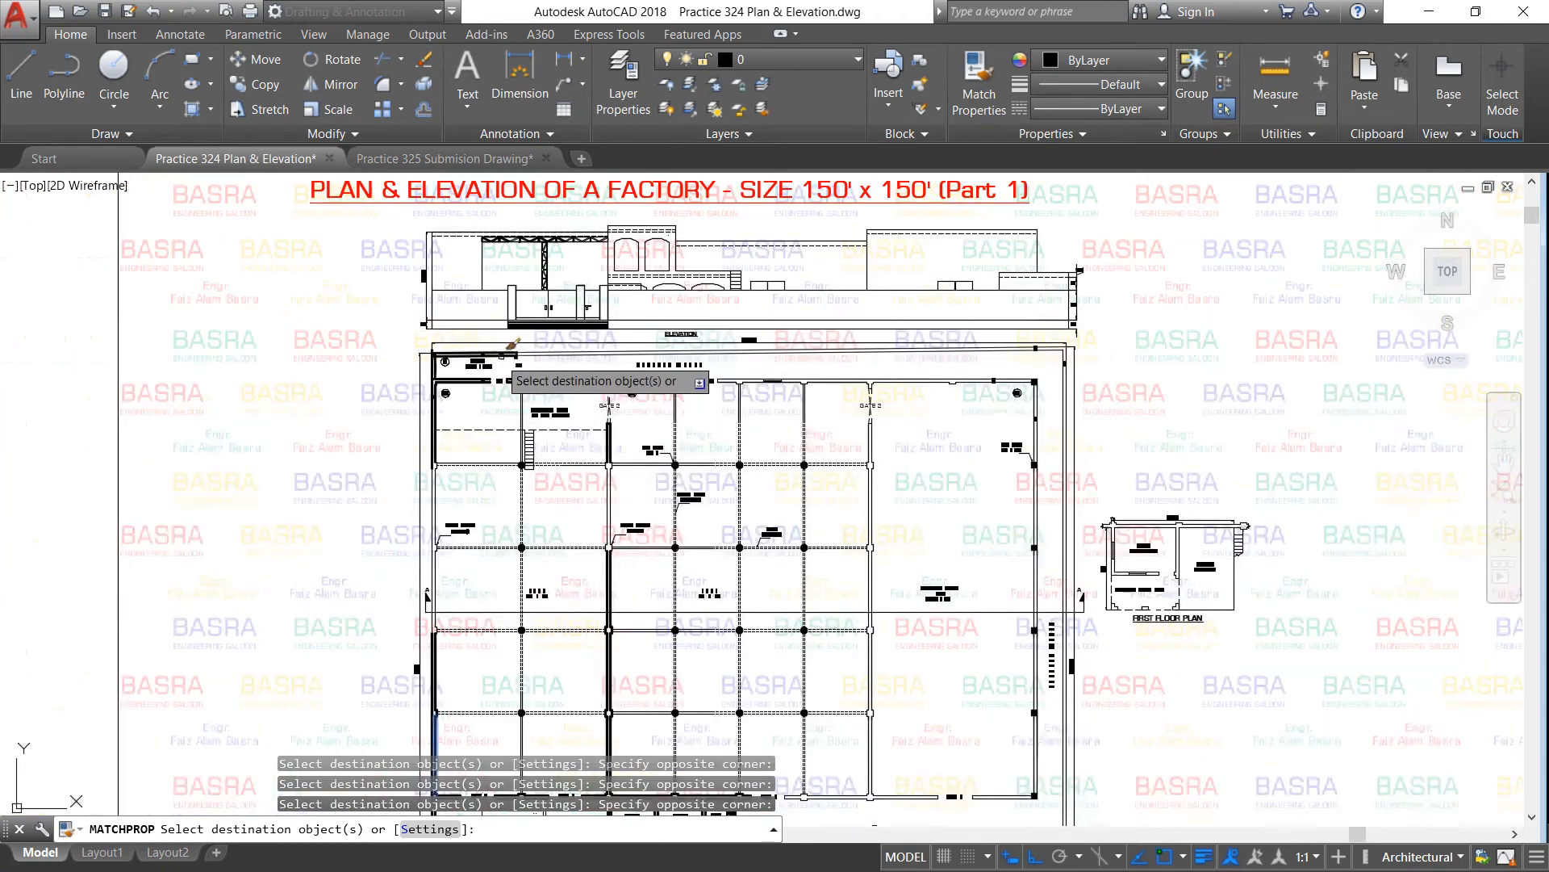
scroll(613, 351, "up", 2)
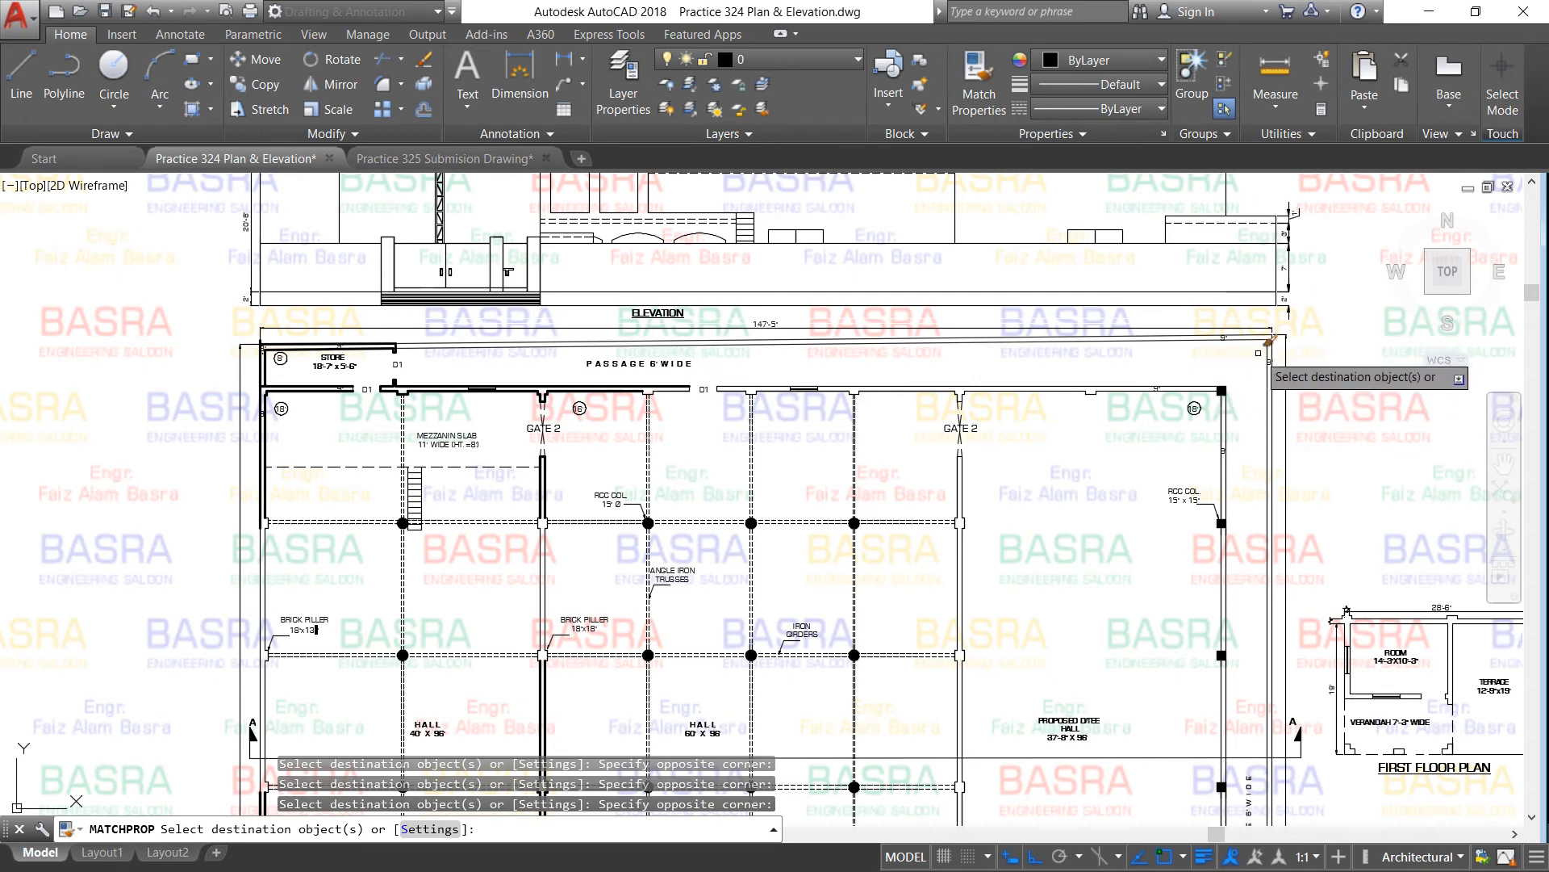
scroll(1269, 342, "down", 3)
scroll(1264, 363, "up", 3)
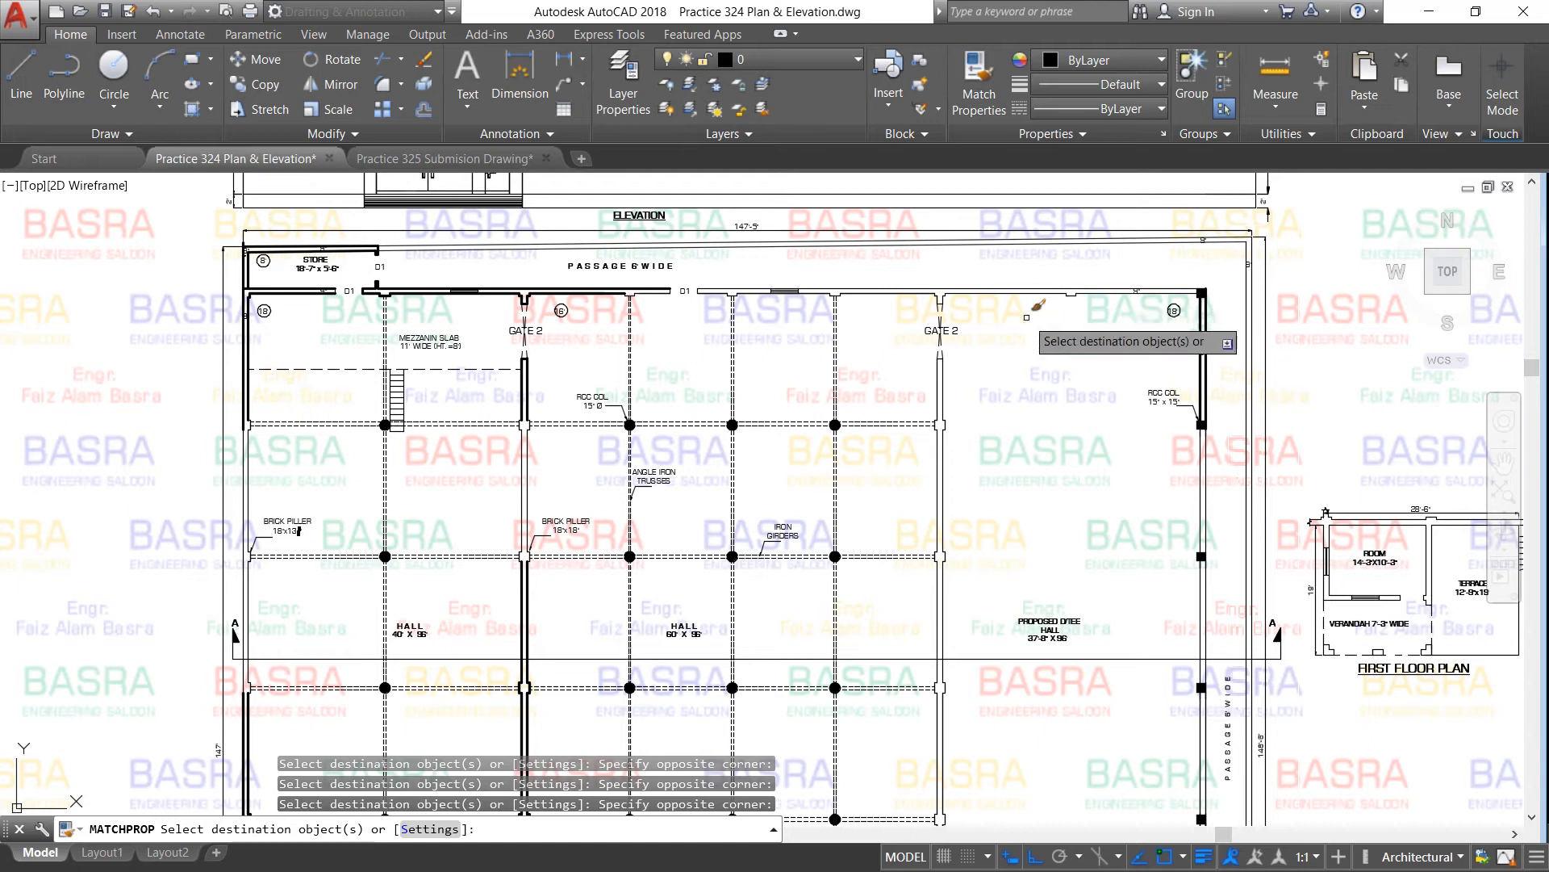
left_click(1032, 285)
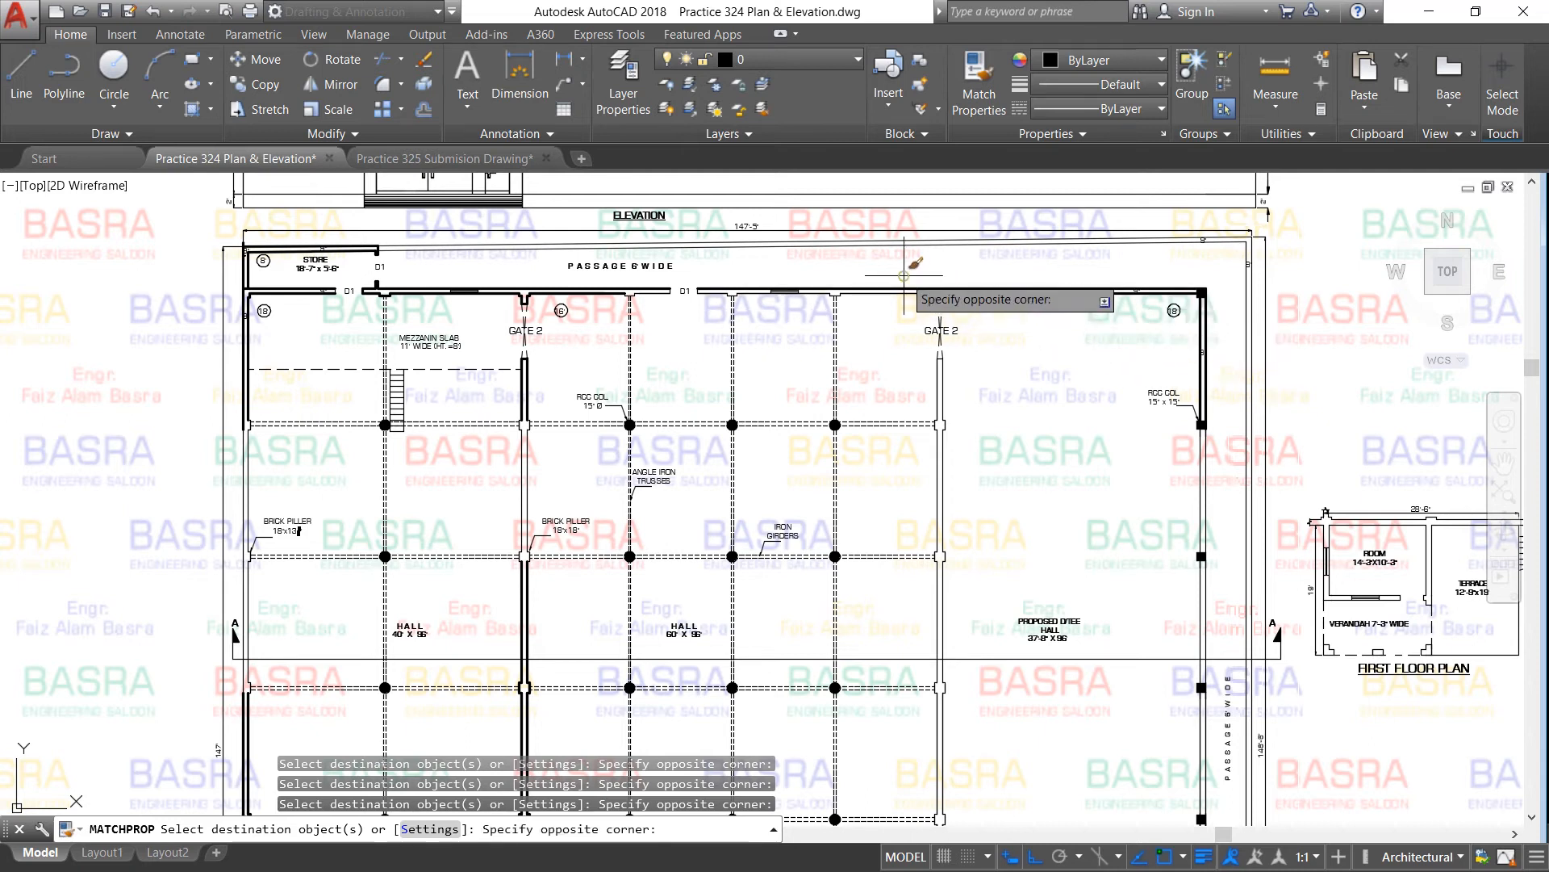
left_click(888, 305)
Match the same properties to the passage wall's D1 door end and the two pilasters between that door and the right Gate 2
scroll(763, 282, "up", 2)
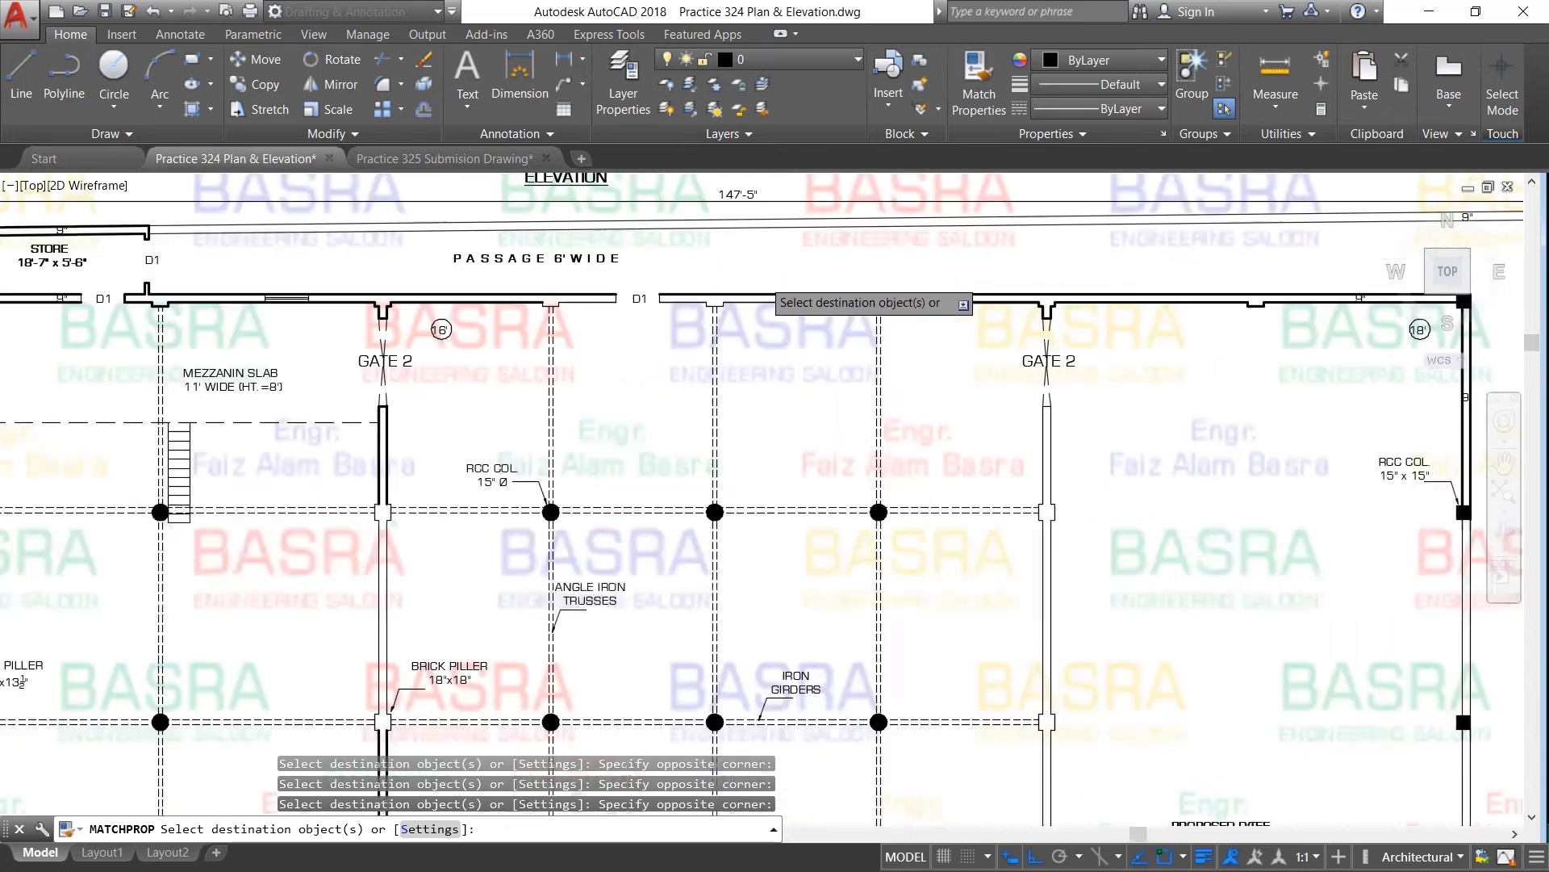
scroll(762, 283, "up", 2)
left_click(595, 291)
left_click(727, 331)
left_click(912, 289)
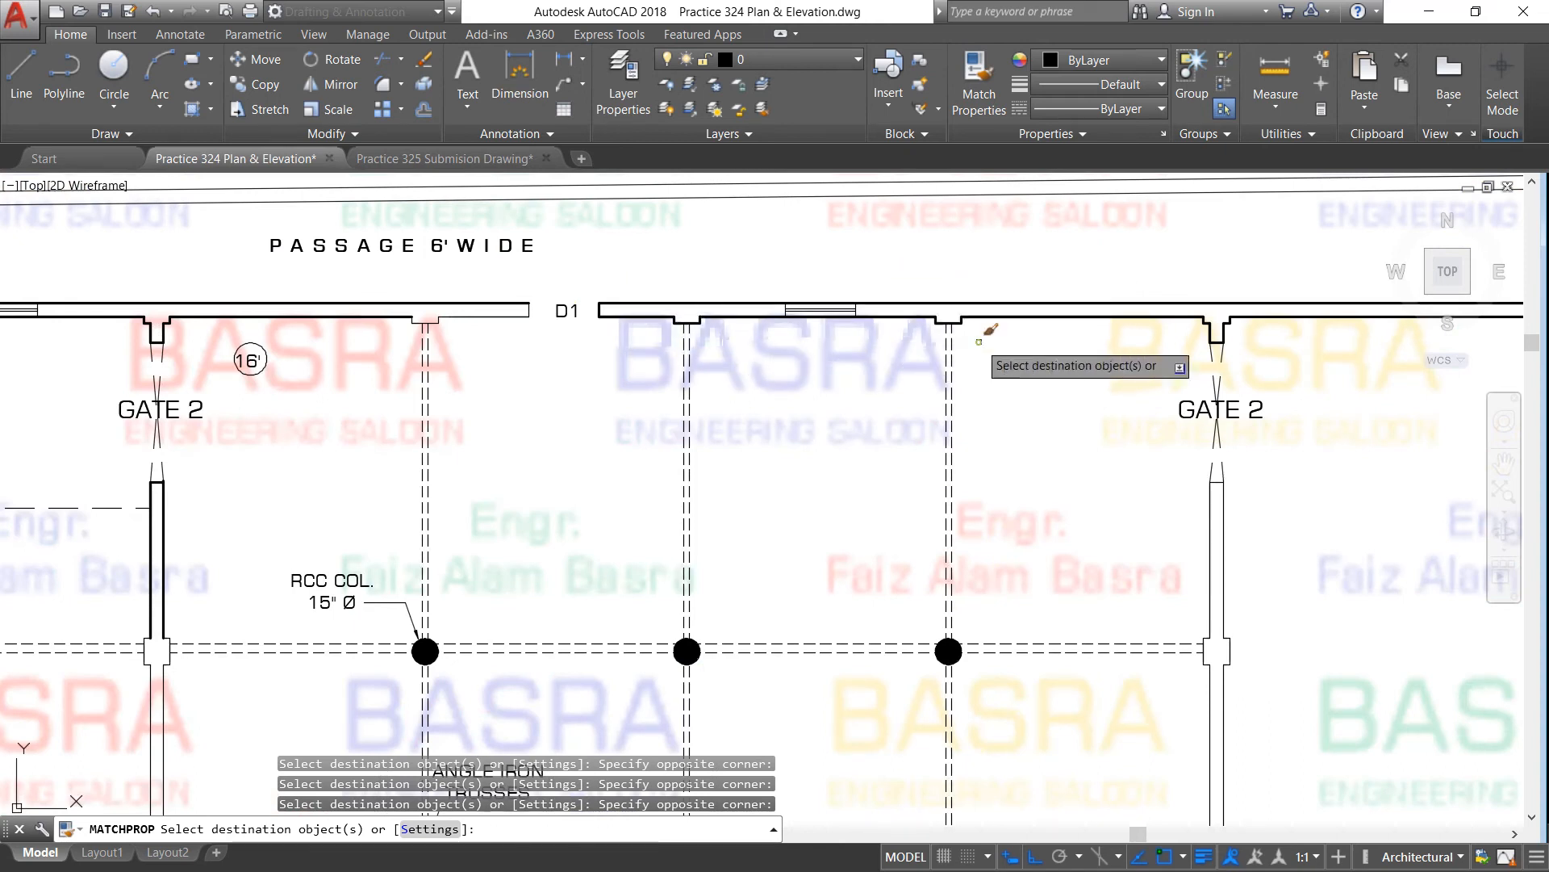
Match the same properties to the passage wall beside the D1 door and the upper brick pillers between the 40' and 60' halls
left_click(386, 286)
left_click(541, 329)
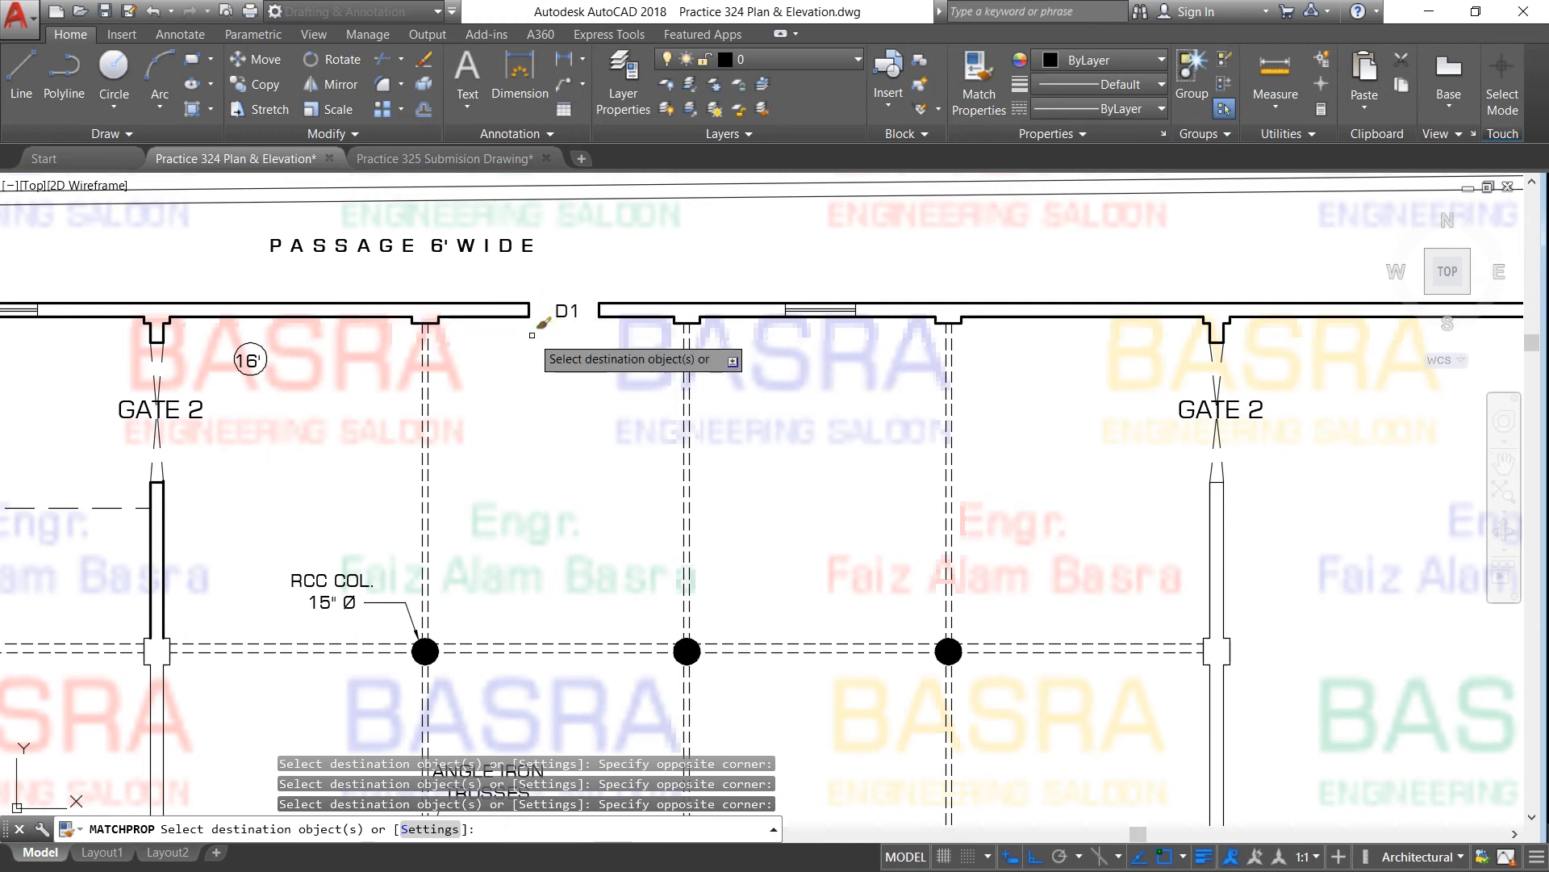
scroll(541, 328, "down", 4)
scroll(397, 490, "up", 2)
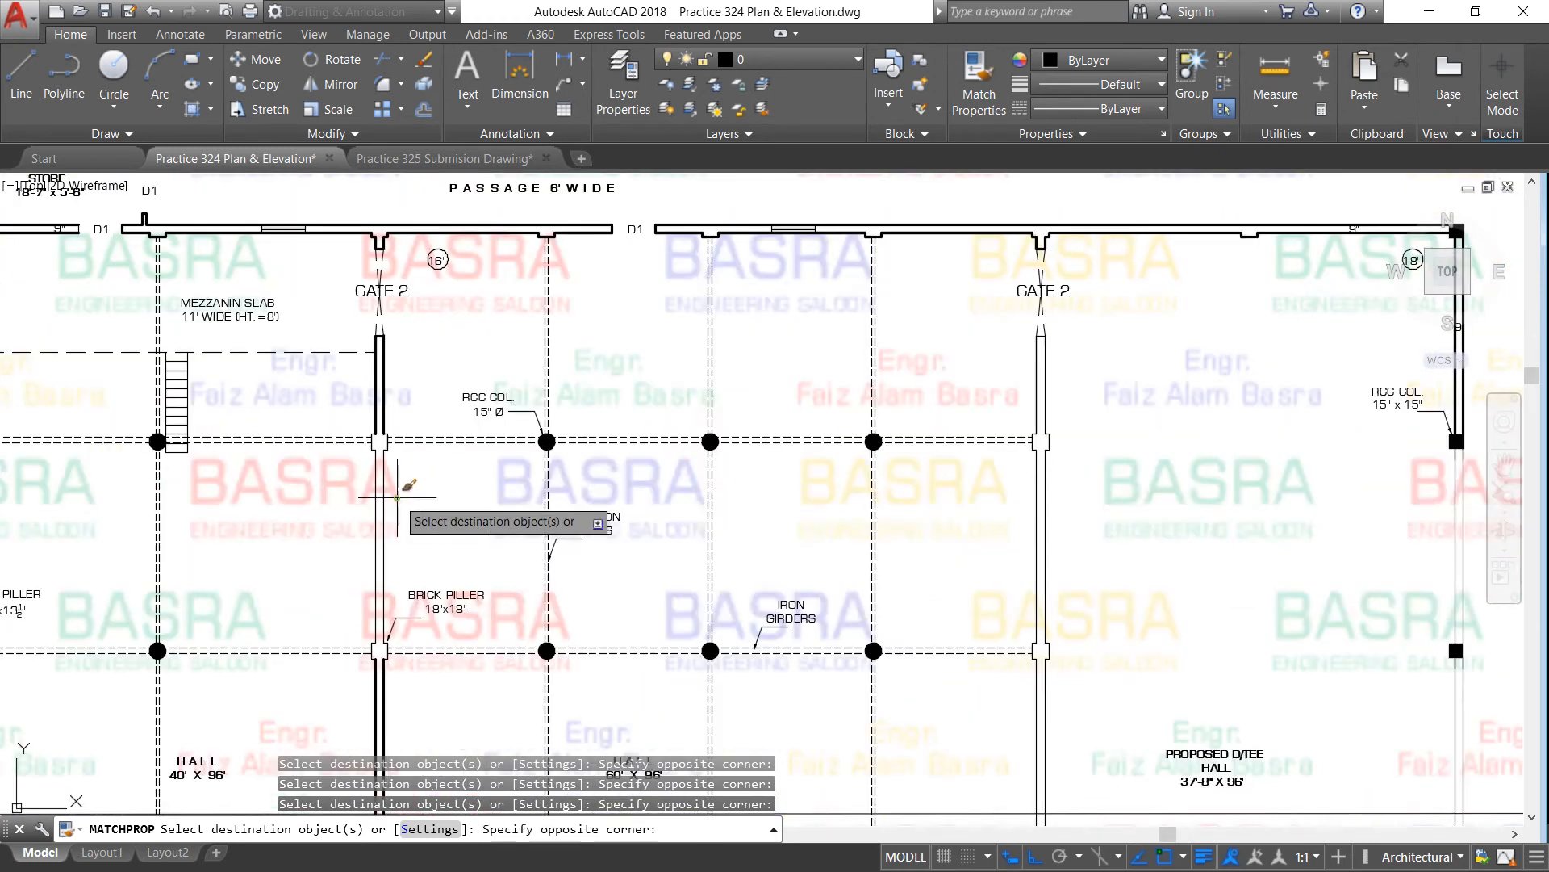
left_click(359, 418)
left_click(391, 455)
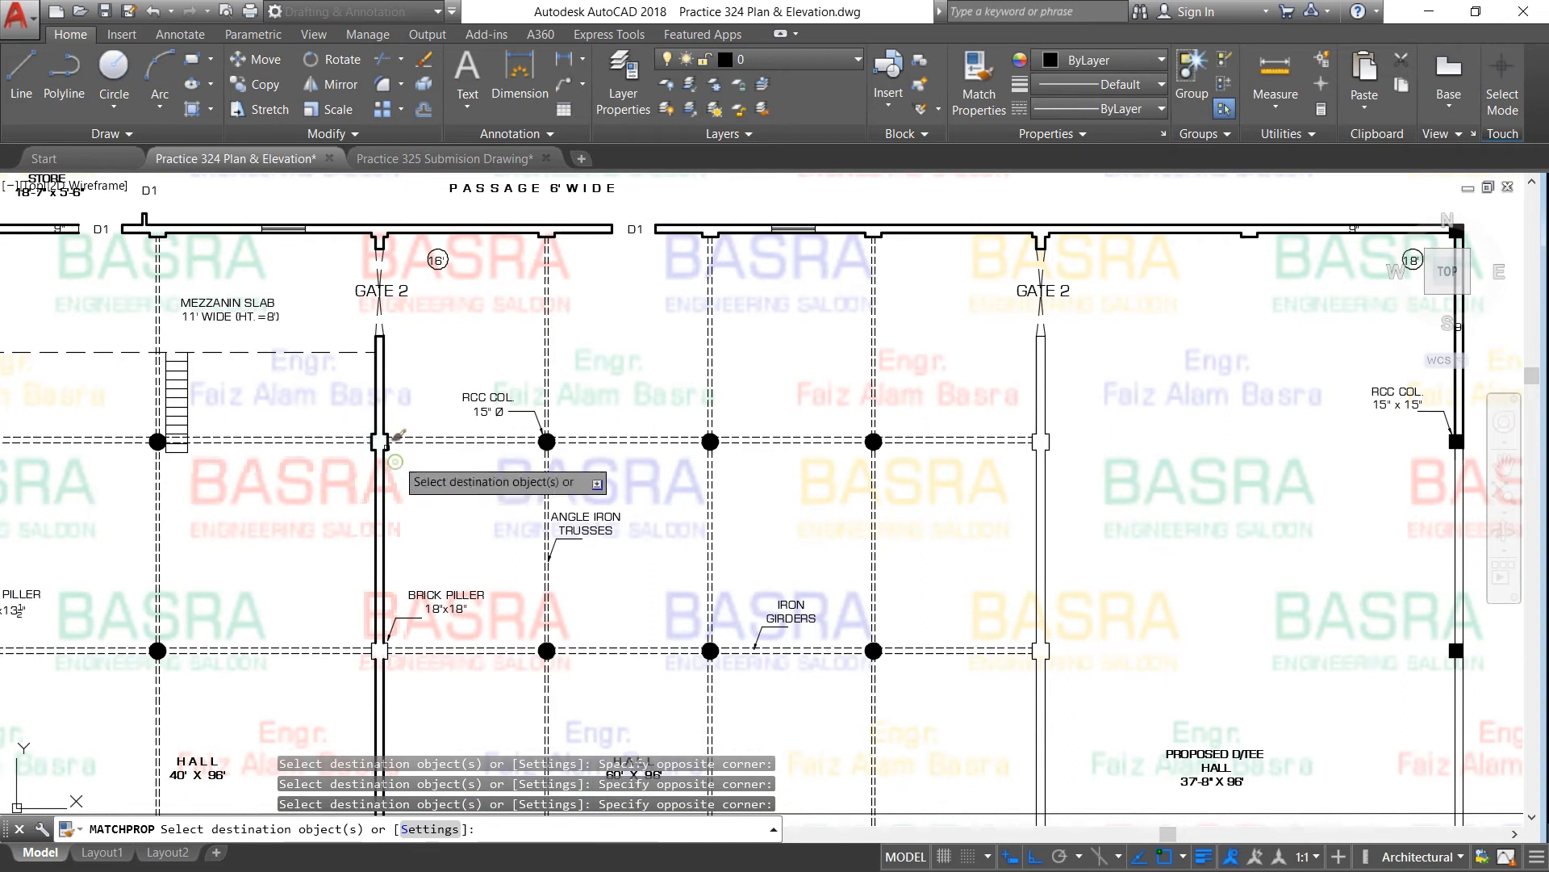
scroll(392, 452, "down", 4)
scroll(400, 537, "up", 3)
scroll(390, 513, "up", 2)
left_click(306, 462)
left_click(367, 517)
scroll(407, 458, "down", 3)
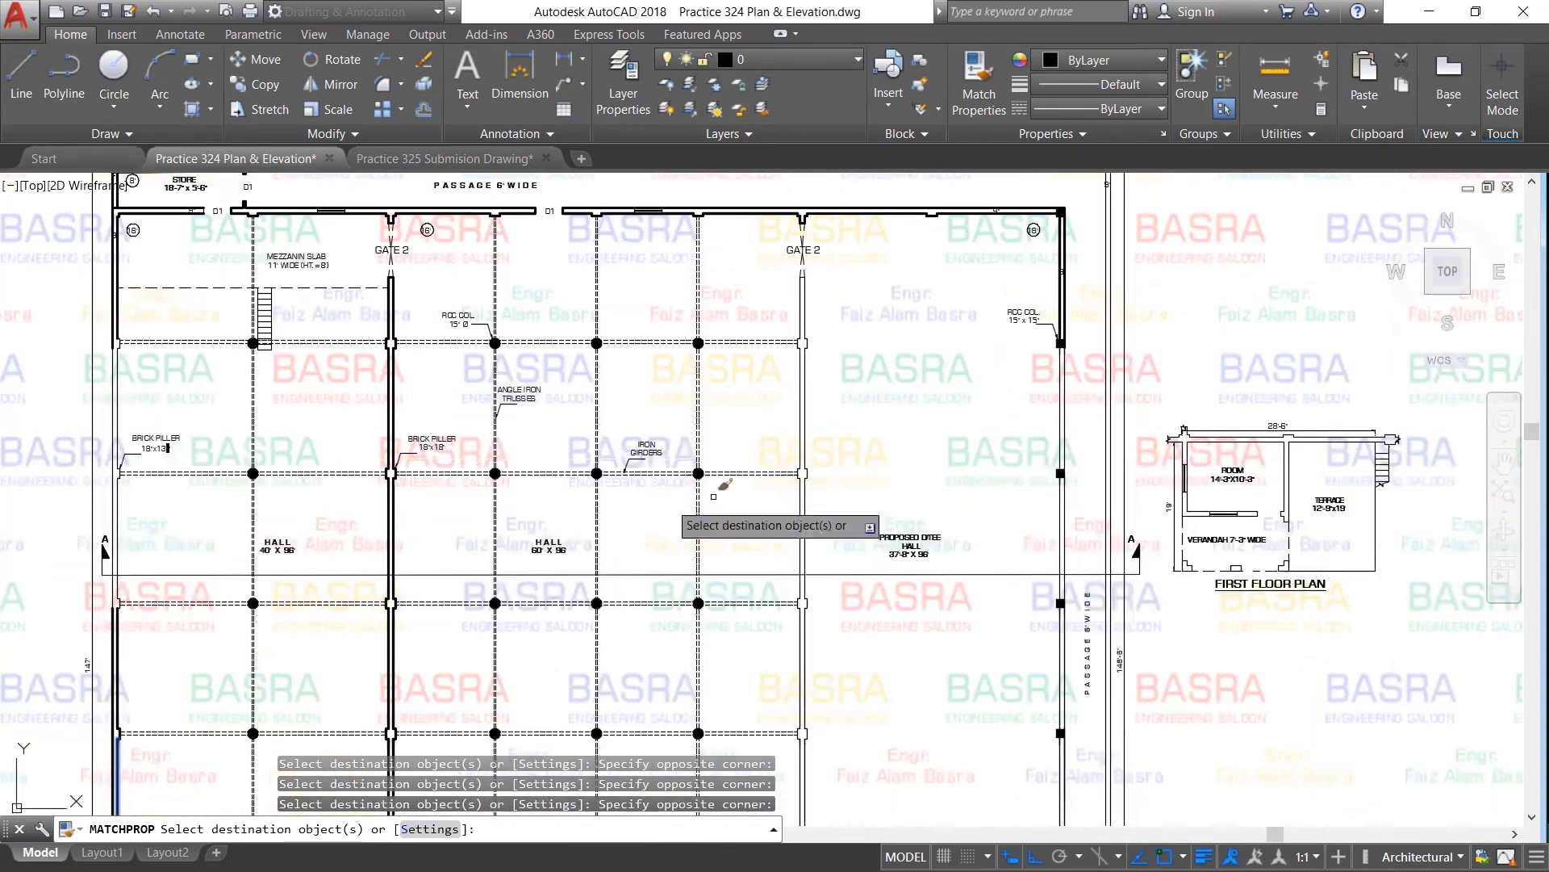
Match the same properties to the wall and pillers between the 60' hall and the proposed hall, from Gate 2 down past the section line
left_click(788, 325)
left_click(831, 356)
left_click(825, 426)
left_click(785, 412)
left_click(842, 323)
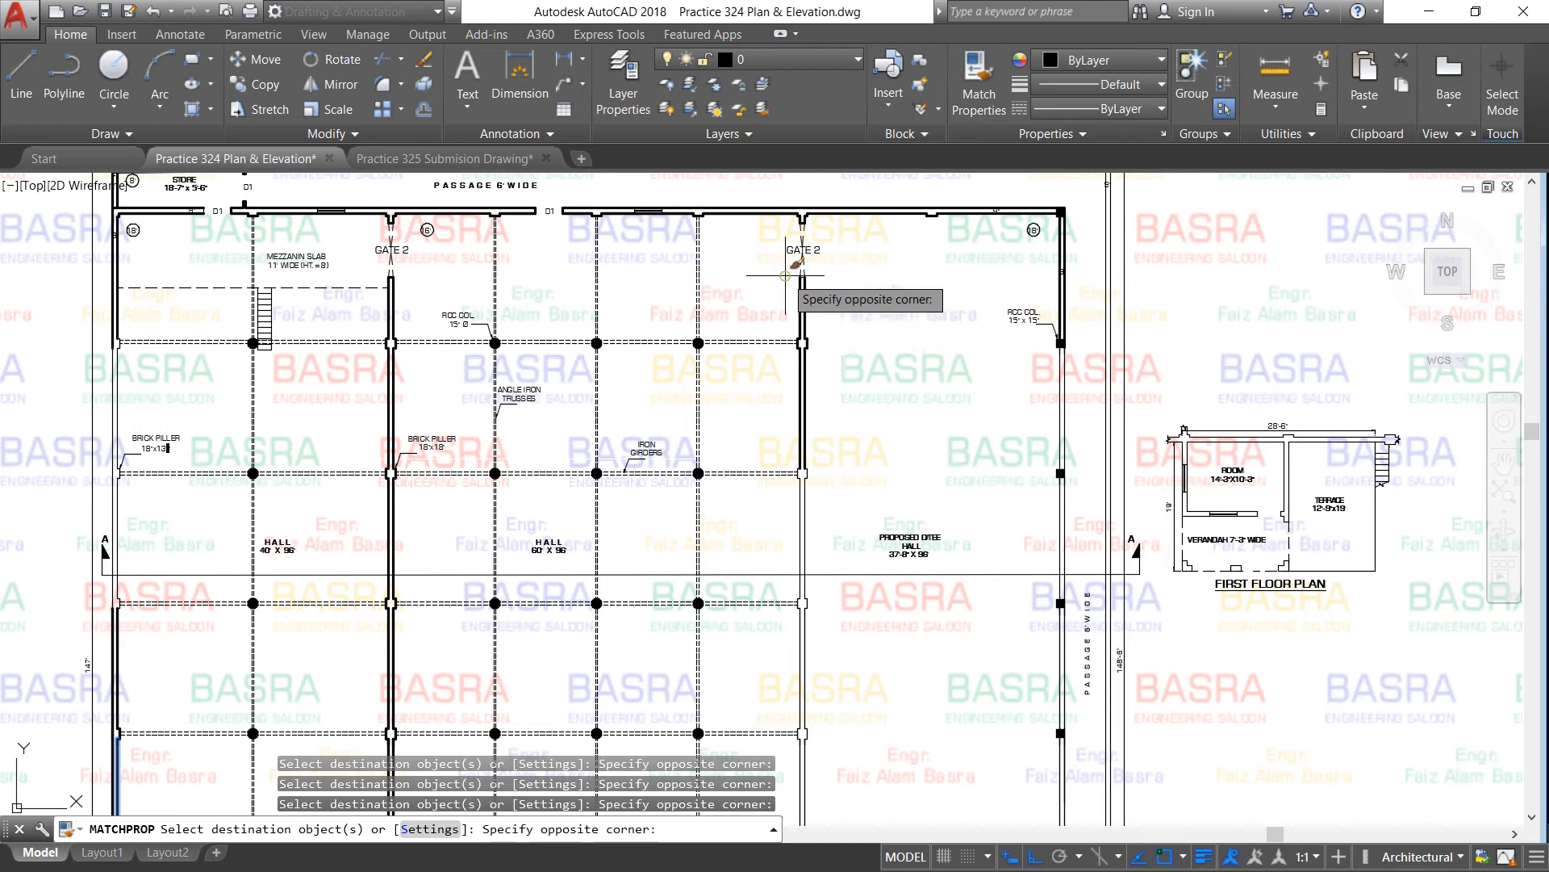
left_click(780, 495)
left_click(816, 493)
left_click(780, 578)
left_click(823, 627)
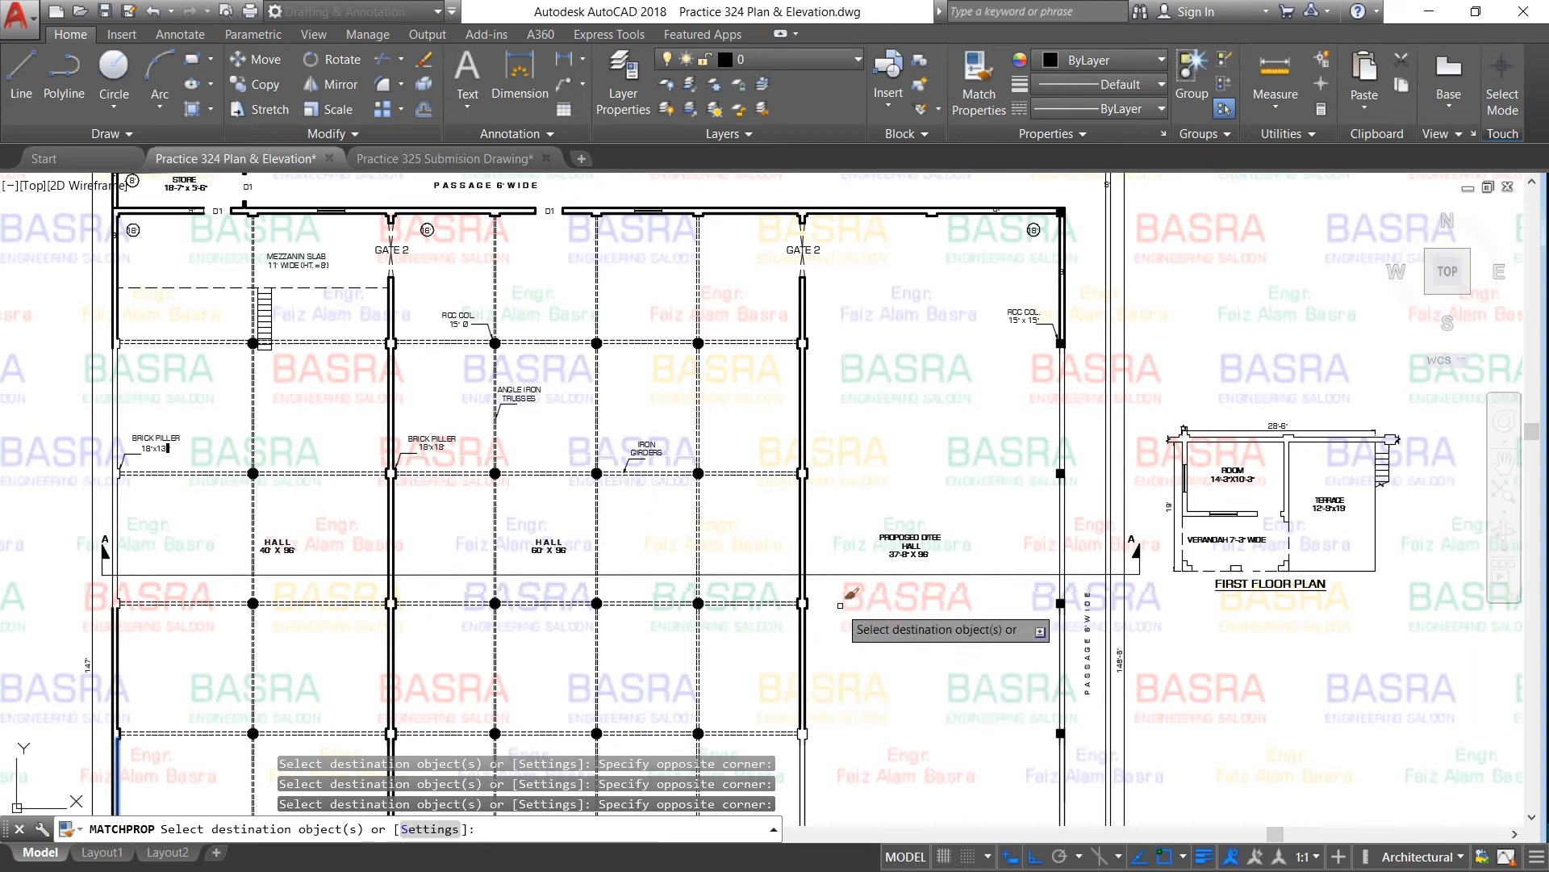
Match the same properties to the lowest brick piller and the wall below it between the 60' hall and the proposed hall
scroll(841, 607, "down", 4)
scroll(830, 684, "up", 5)
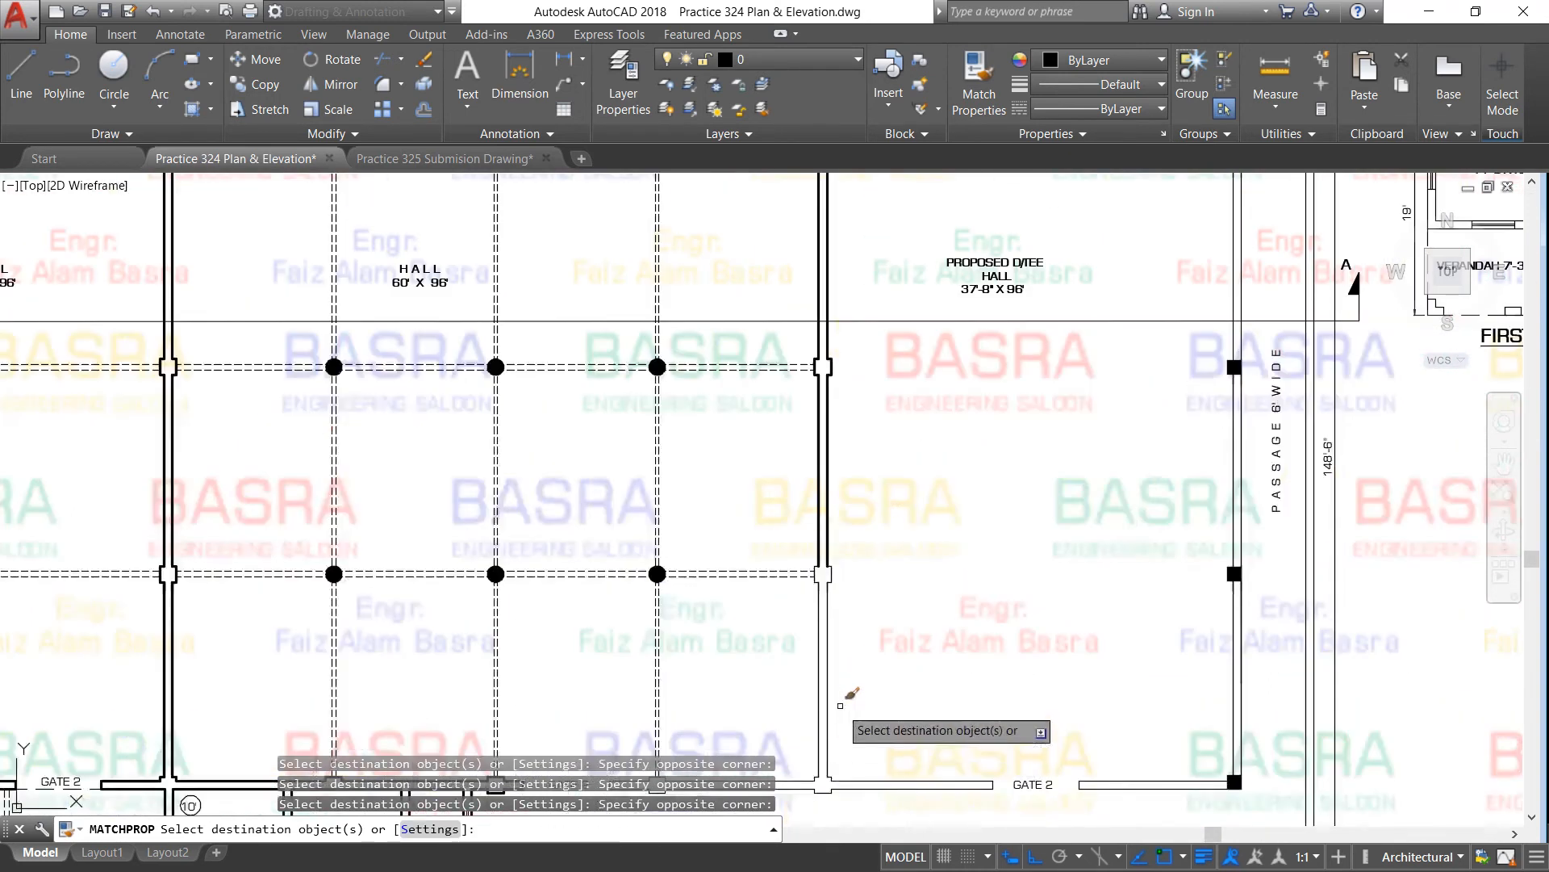
left_click(800, 528)
left_click(853, 589)
Match the same properties to the front wall between the two right-hand Gate 2 openings and its end at the proposed hall's lower right corner
scroll(853, 591, "down", 5)
scroll(860, 625, "up", 5)
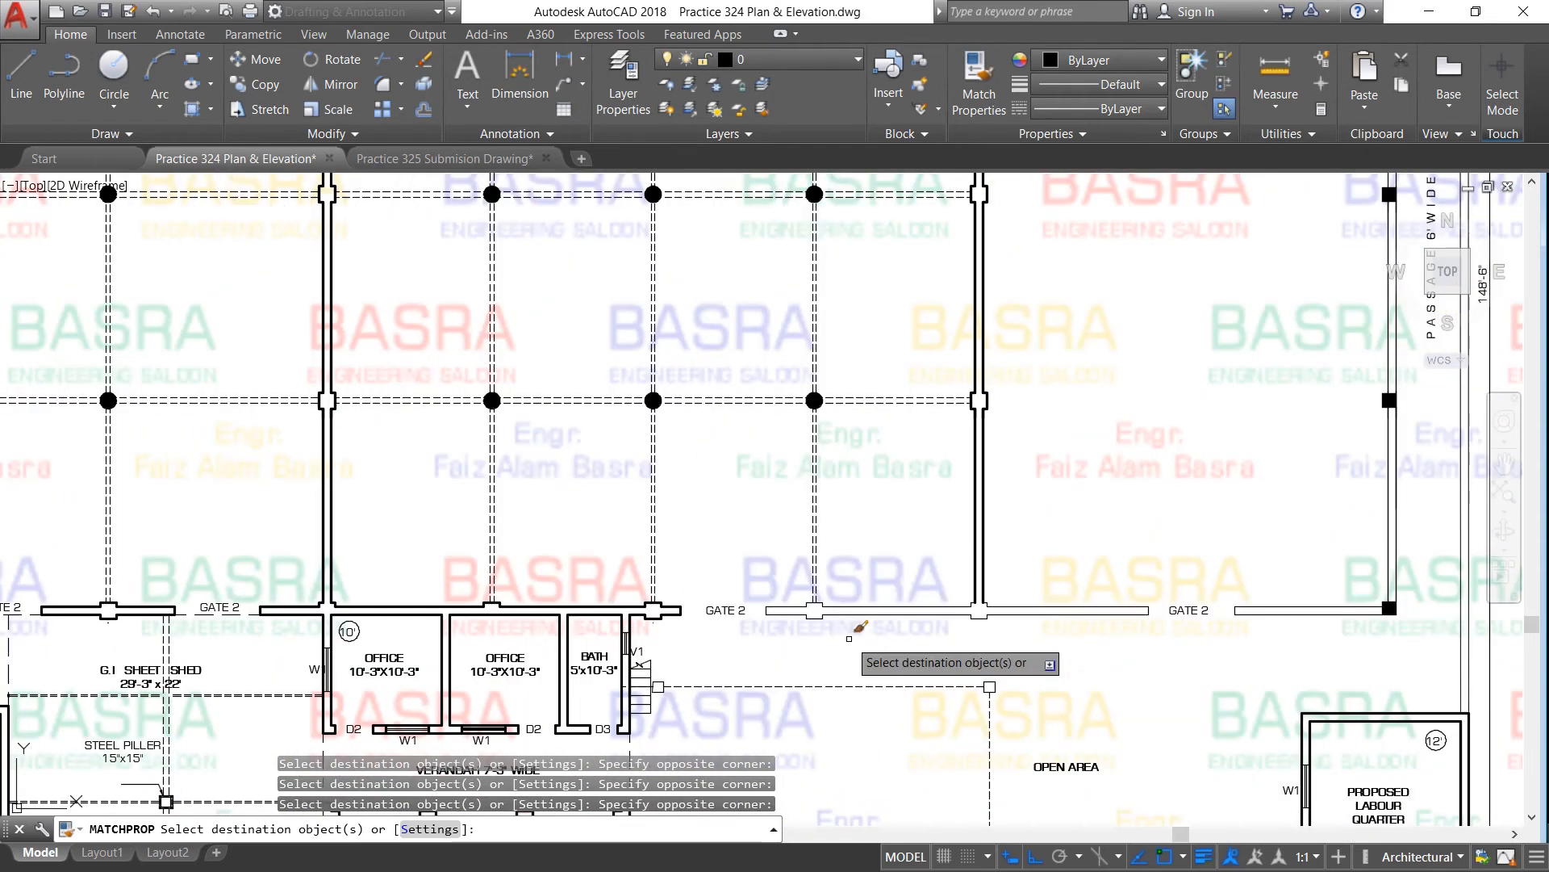
left_click(763, 597)
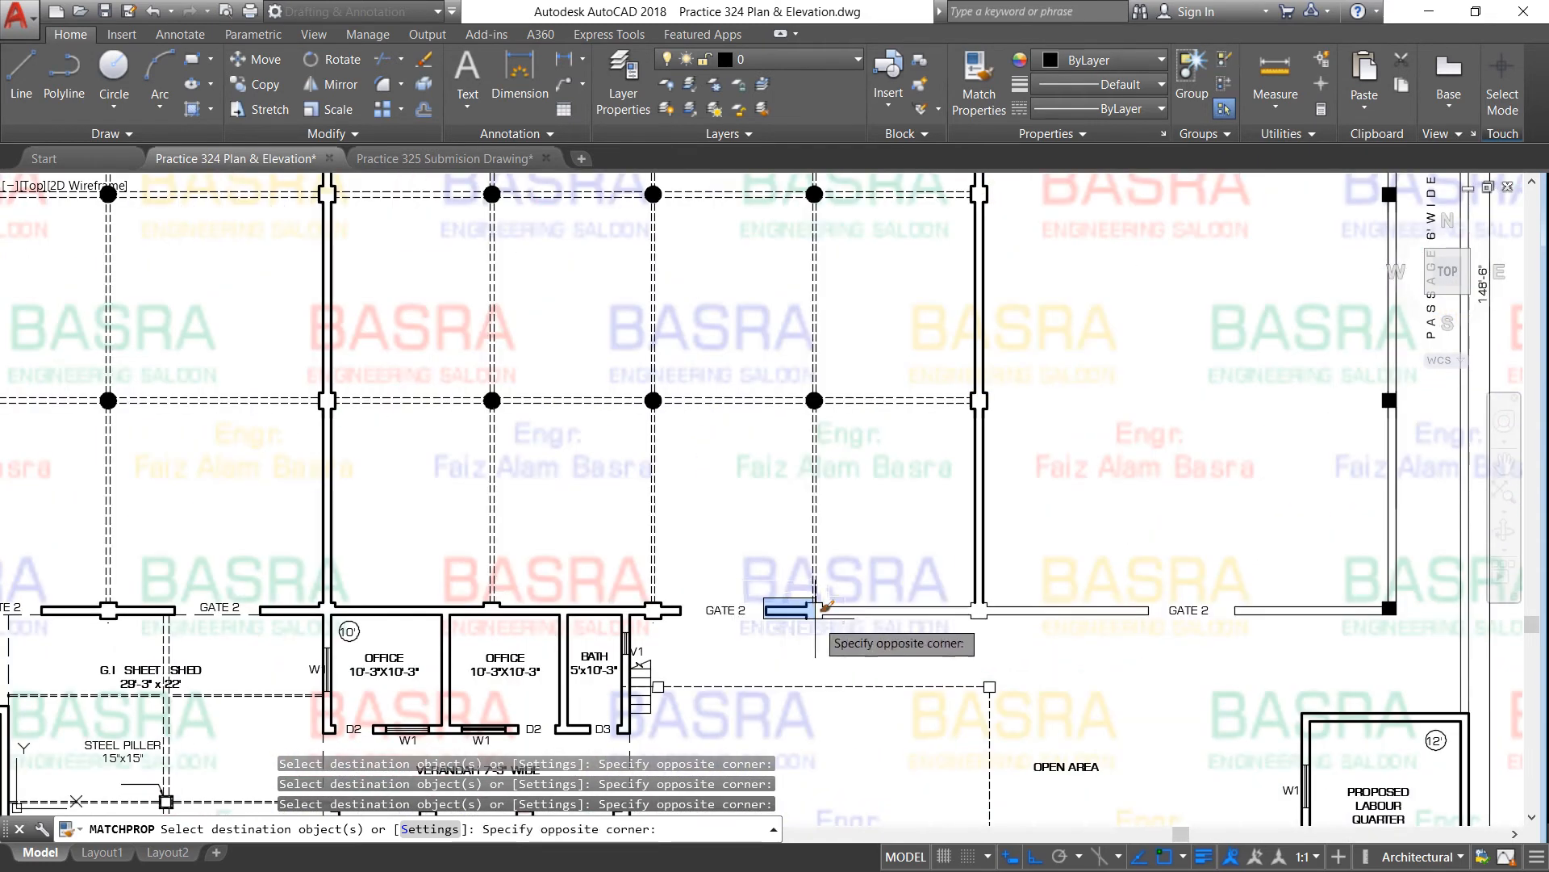
left_click(1151, 635)
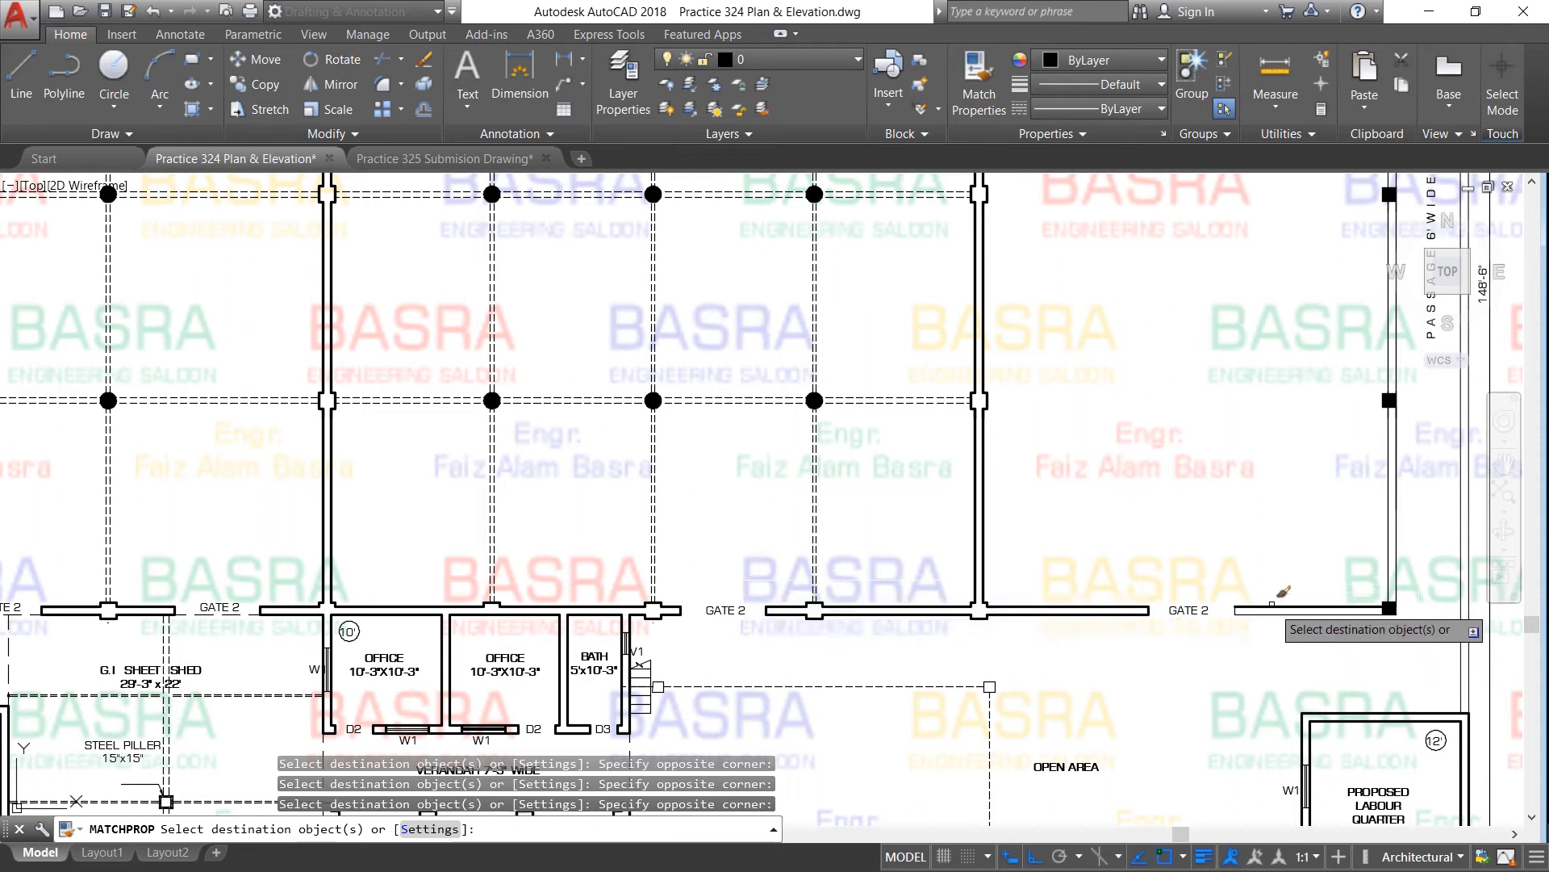
left_click(1250, 609)
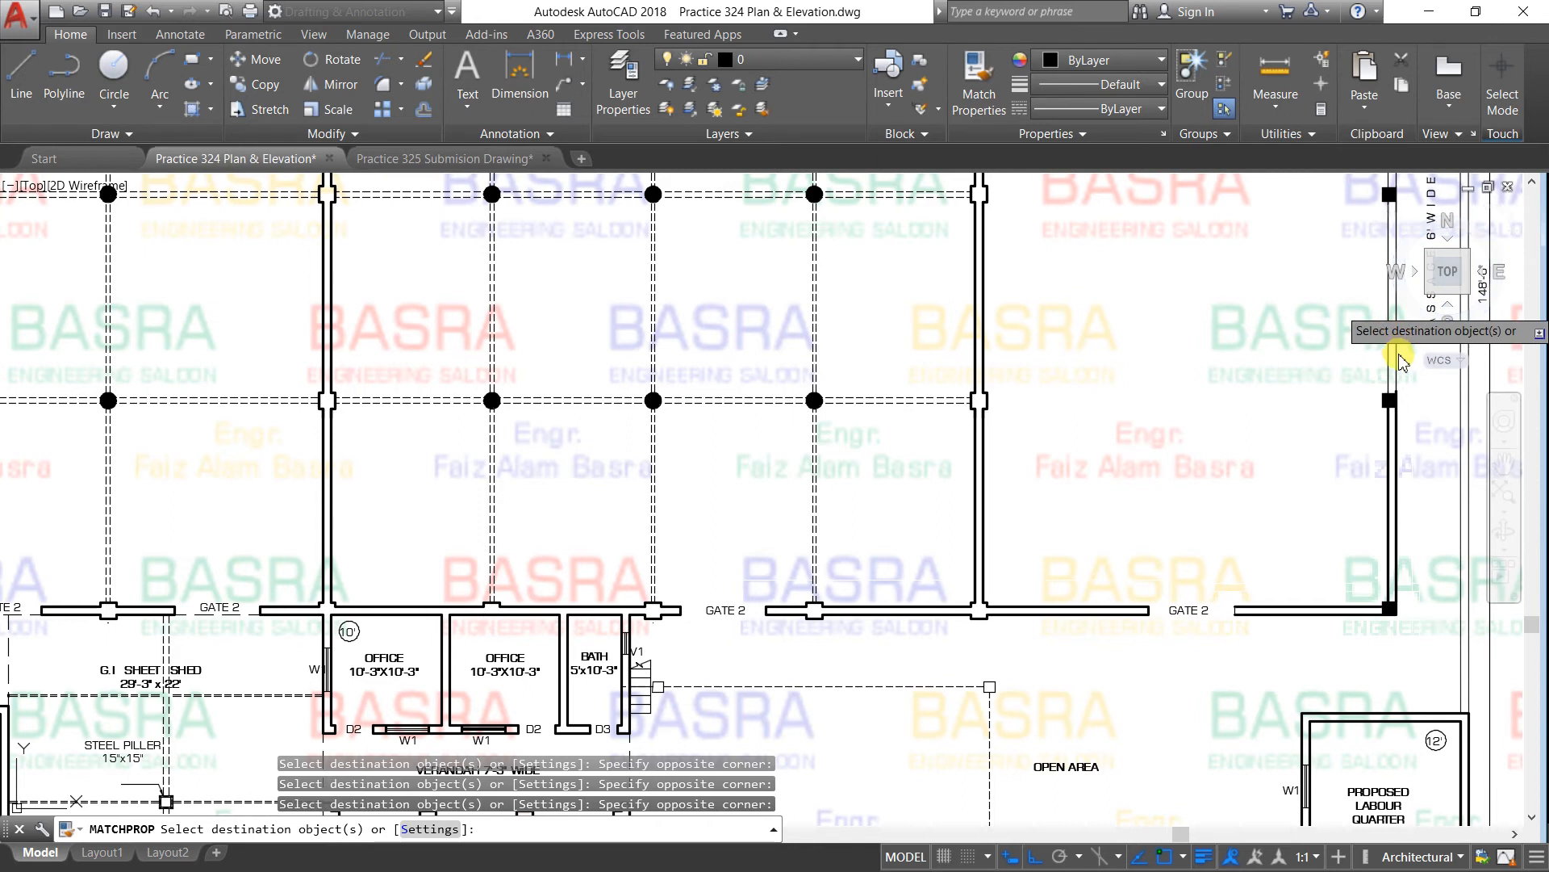
Match the same properties to the remaining segments of the proposed hall's outer wall along the 6' wide passage
scroll(1001, 429, "down", 2)
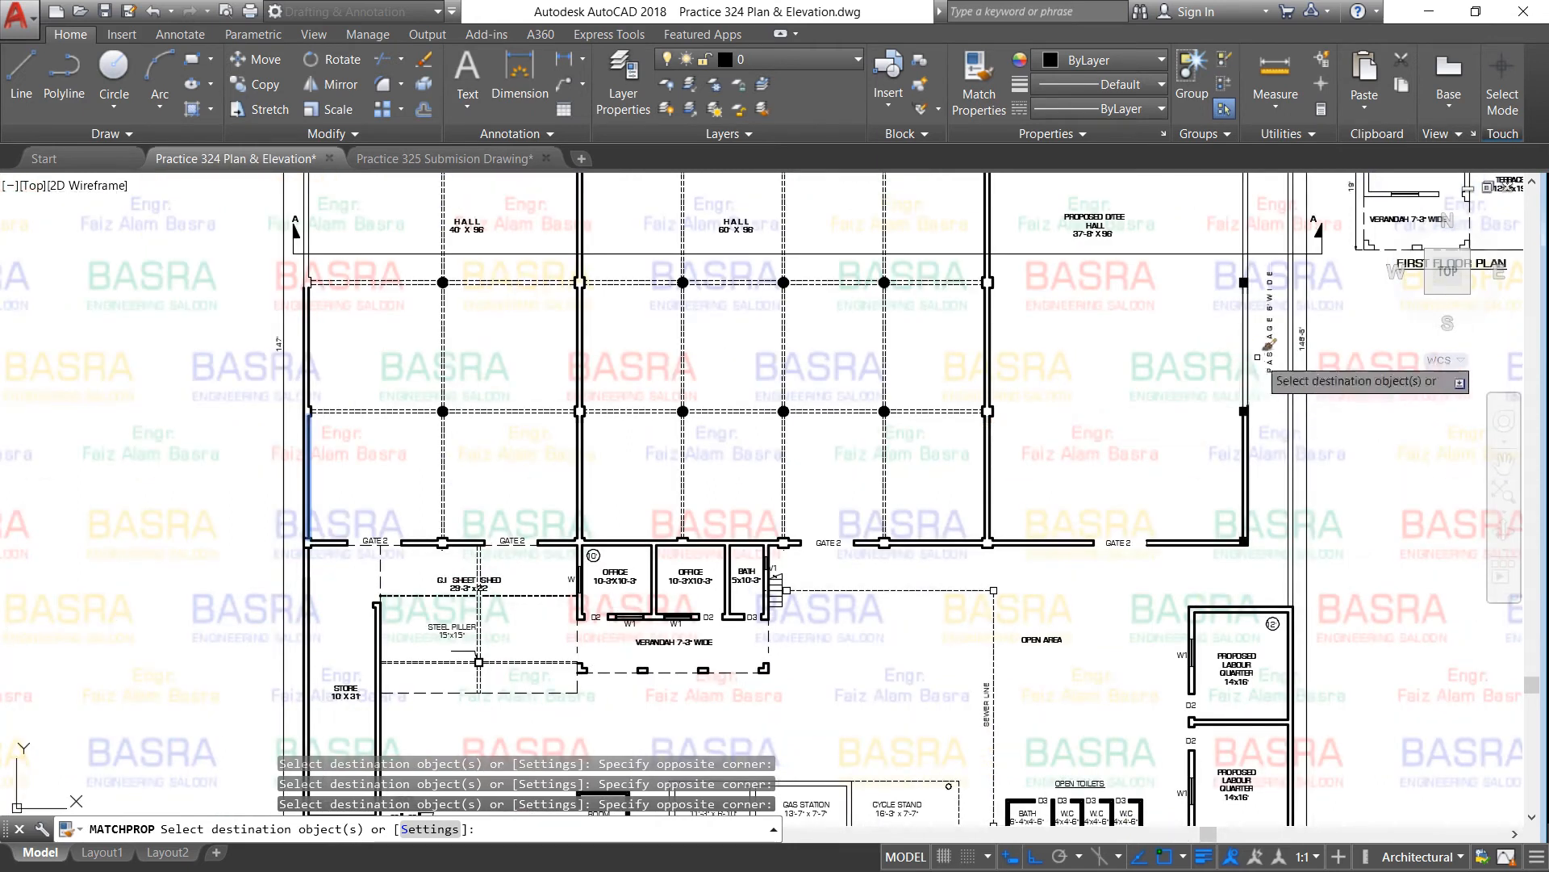
left_click(1194, 346)
left_click(1253, 338)
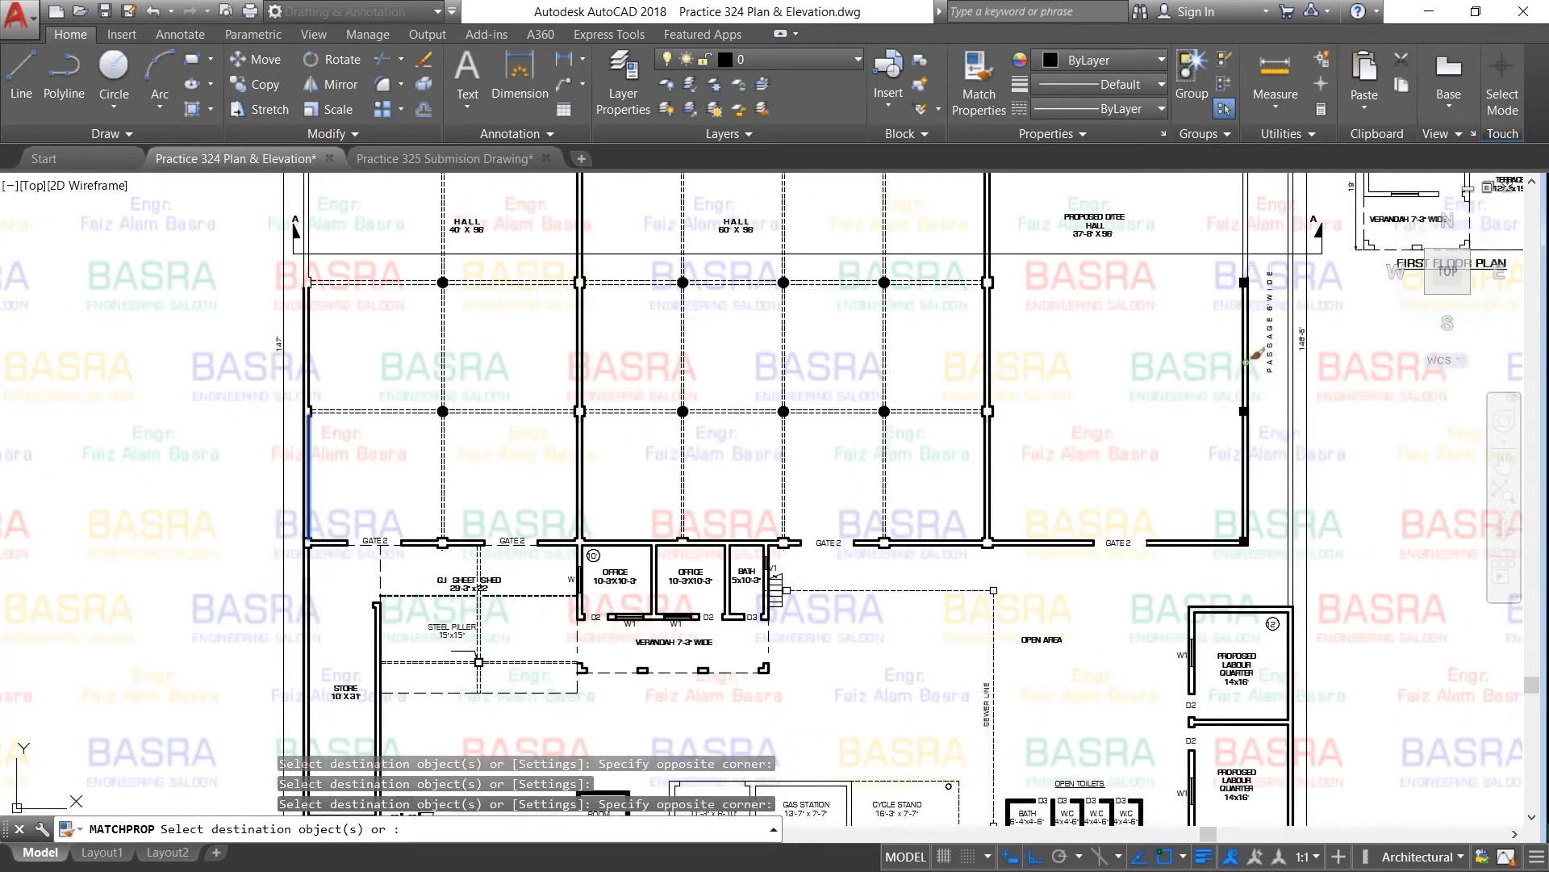
left_click(1258, 227)
left_click(1220, 212)
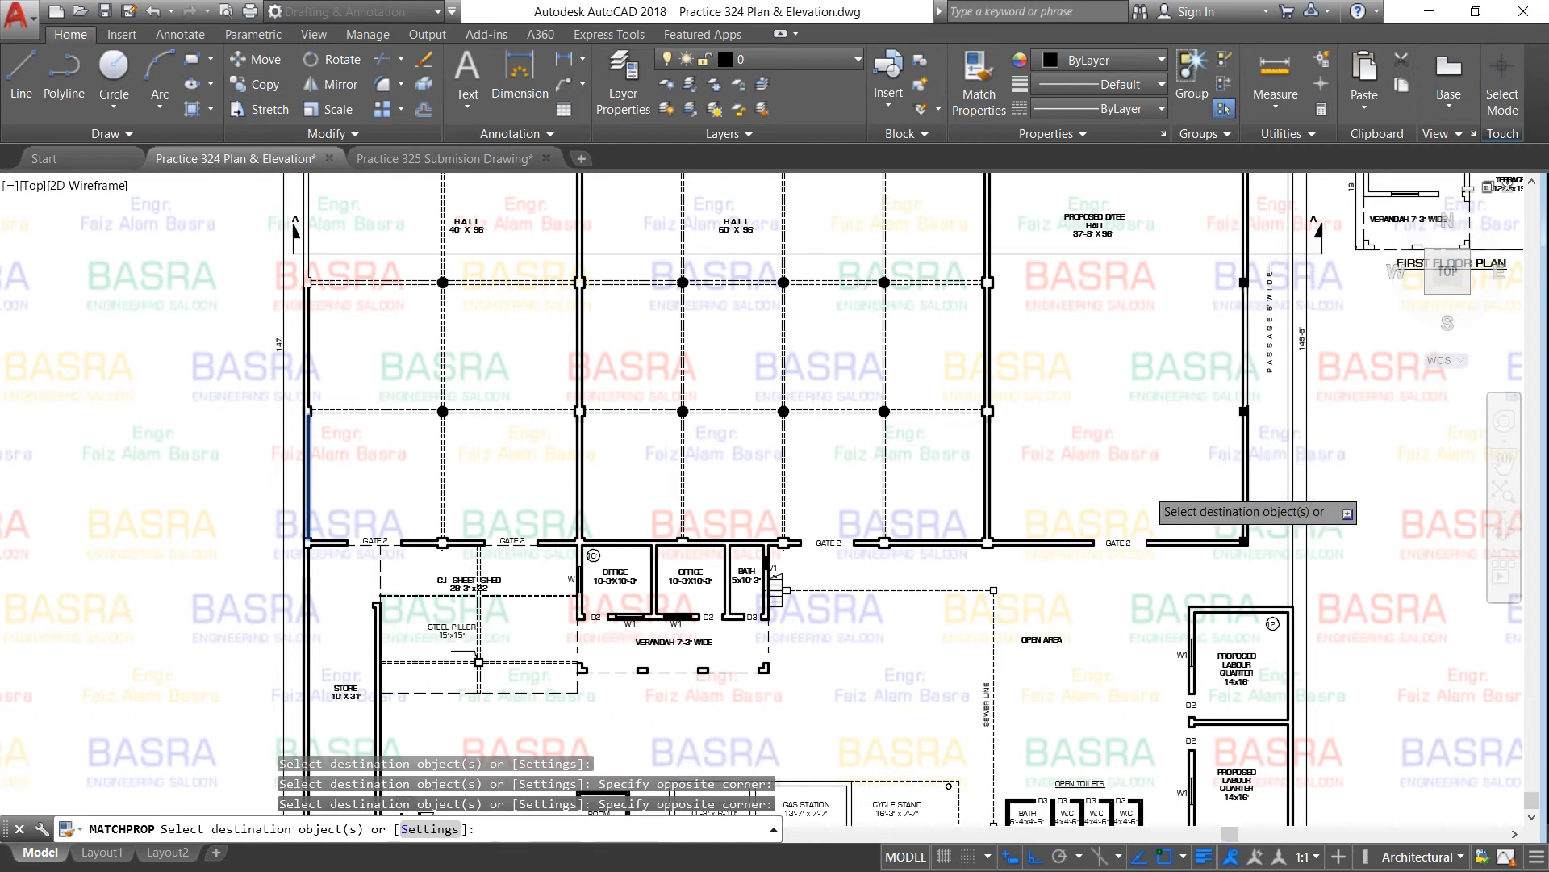
scroll(1144, 496, "down", 2)
scroll(1189, 365, "up", 5)
left_click(1148, 325)
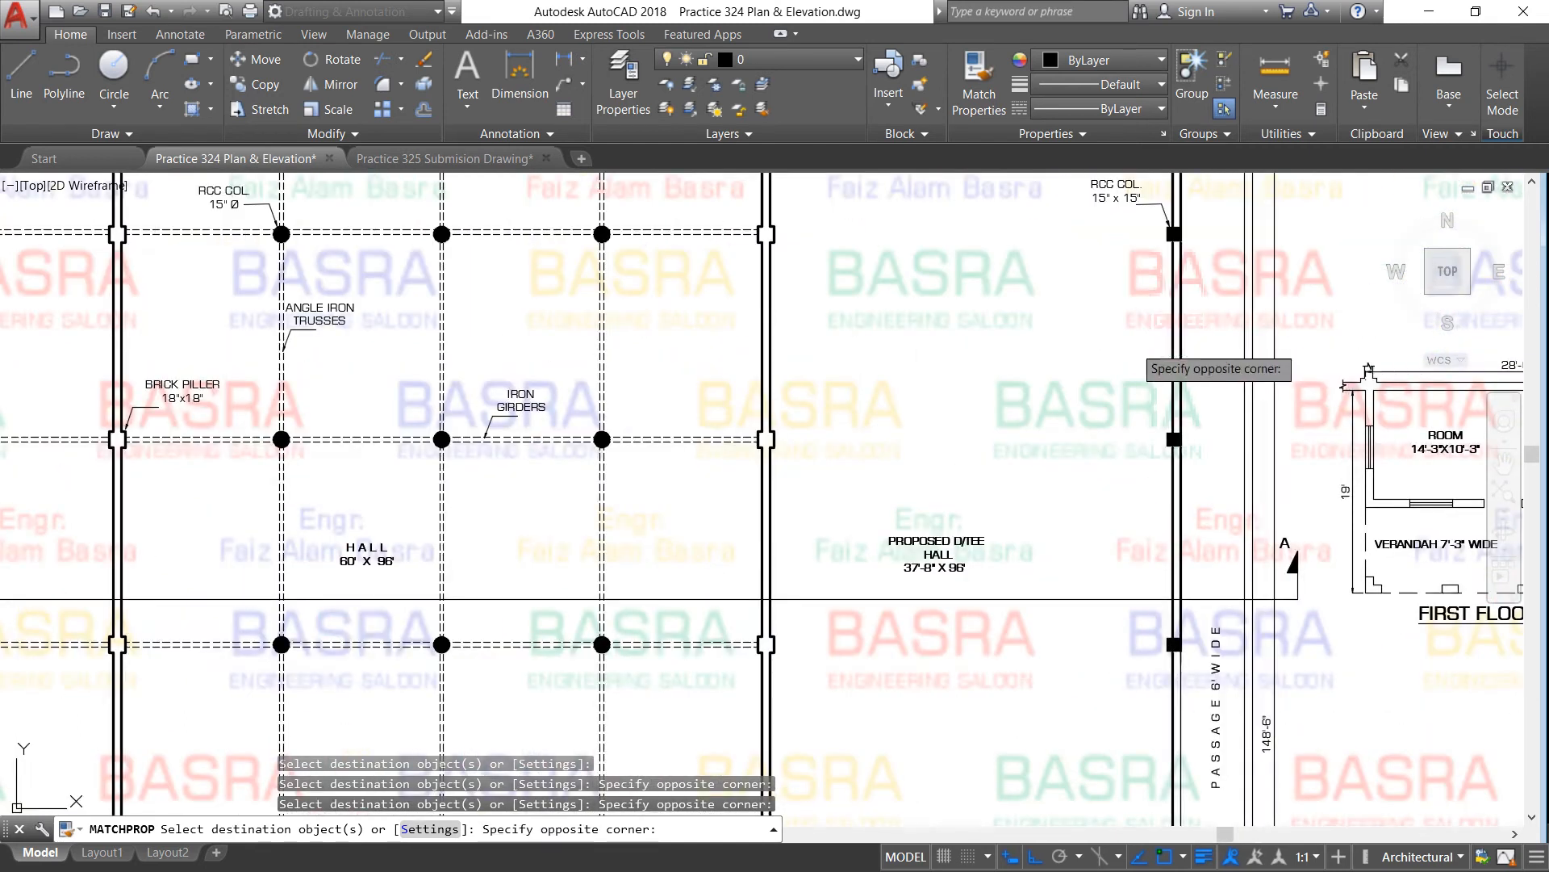
scroll(1138, 339, "down", 4)
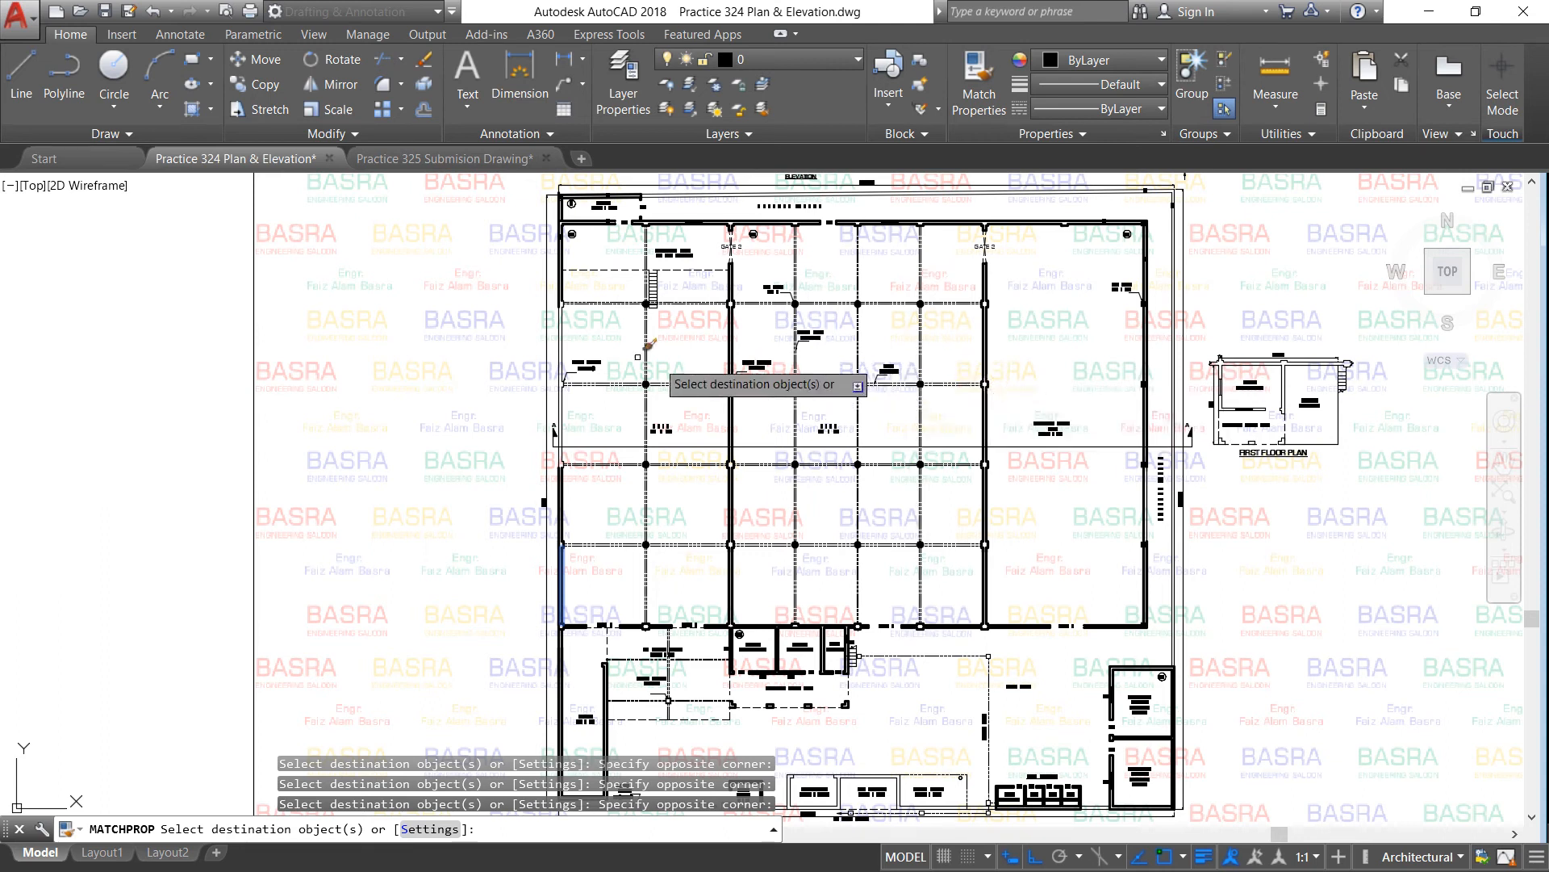
Match the same properties to the 40' x 96' hall's outer left wall segments and their 18" wide brick pillers
scroll(563, 340, "up", 5)
left_click(560, 331)
left_click(555, 311)
left_click(581, 272)
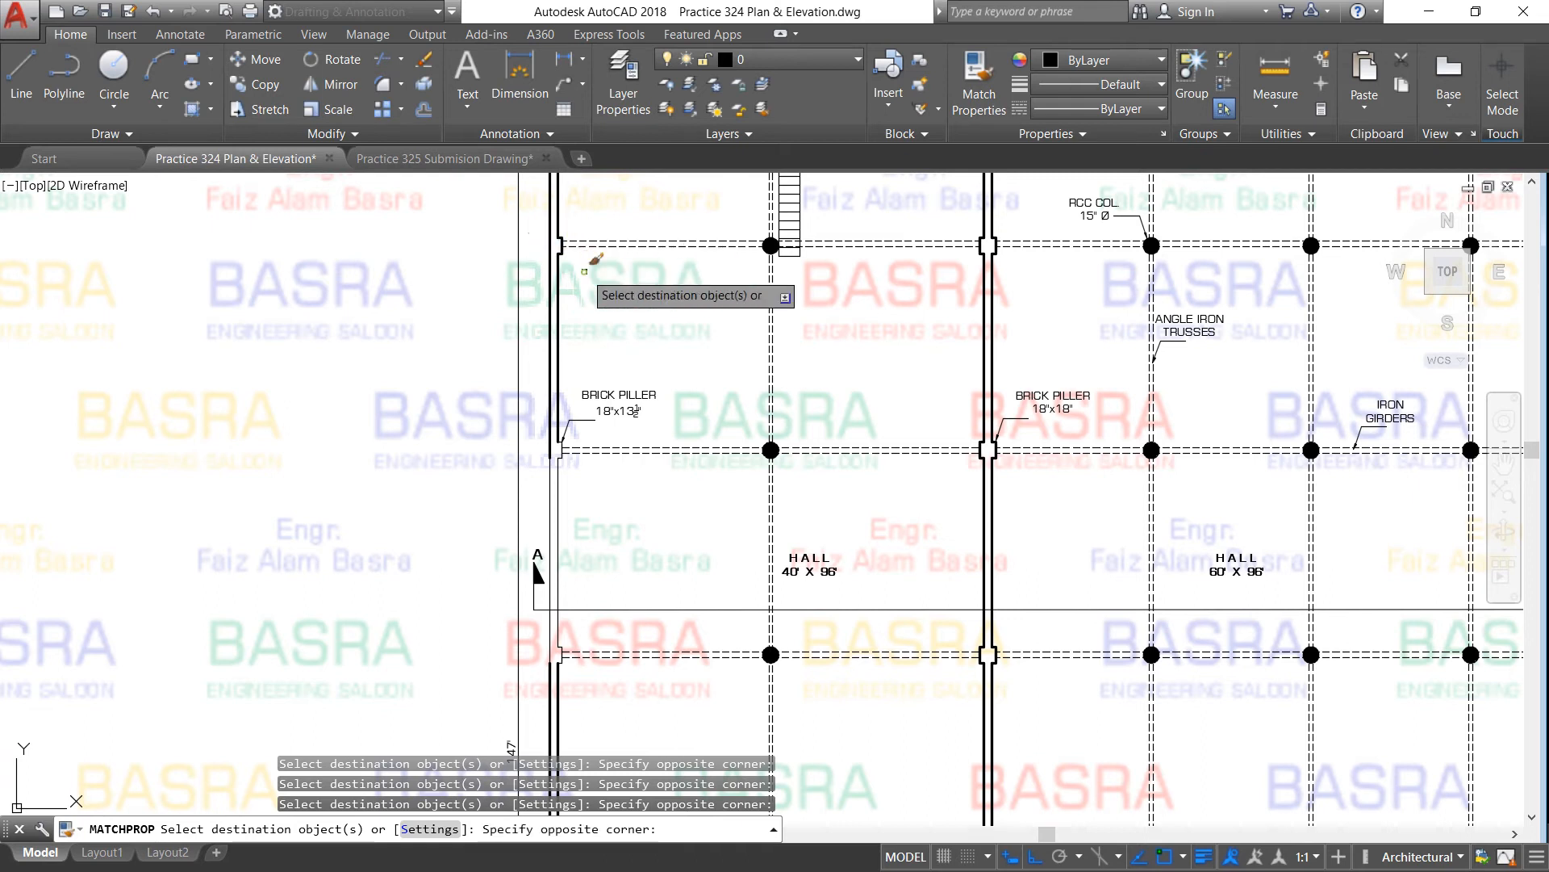
left_click(536, 500)
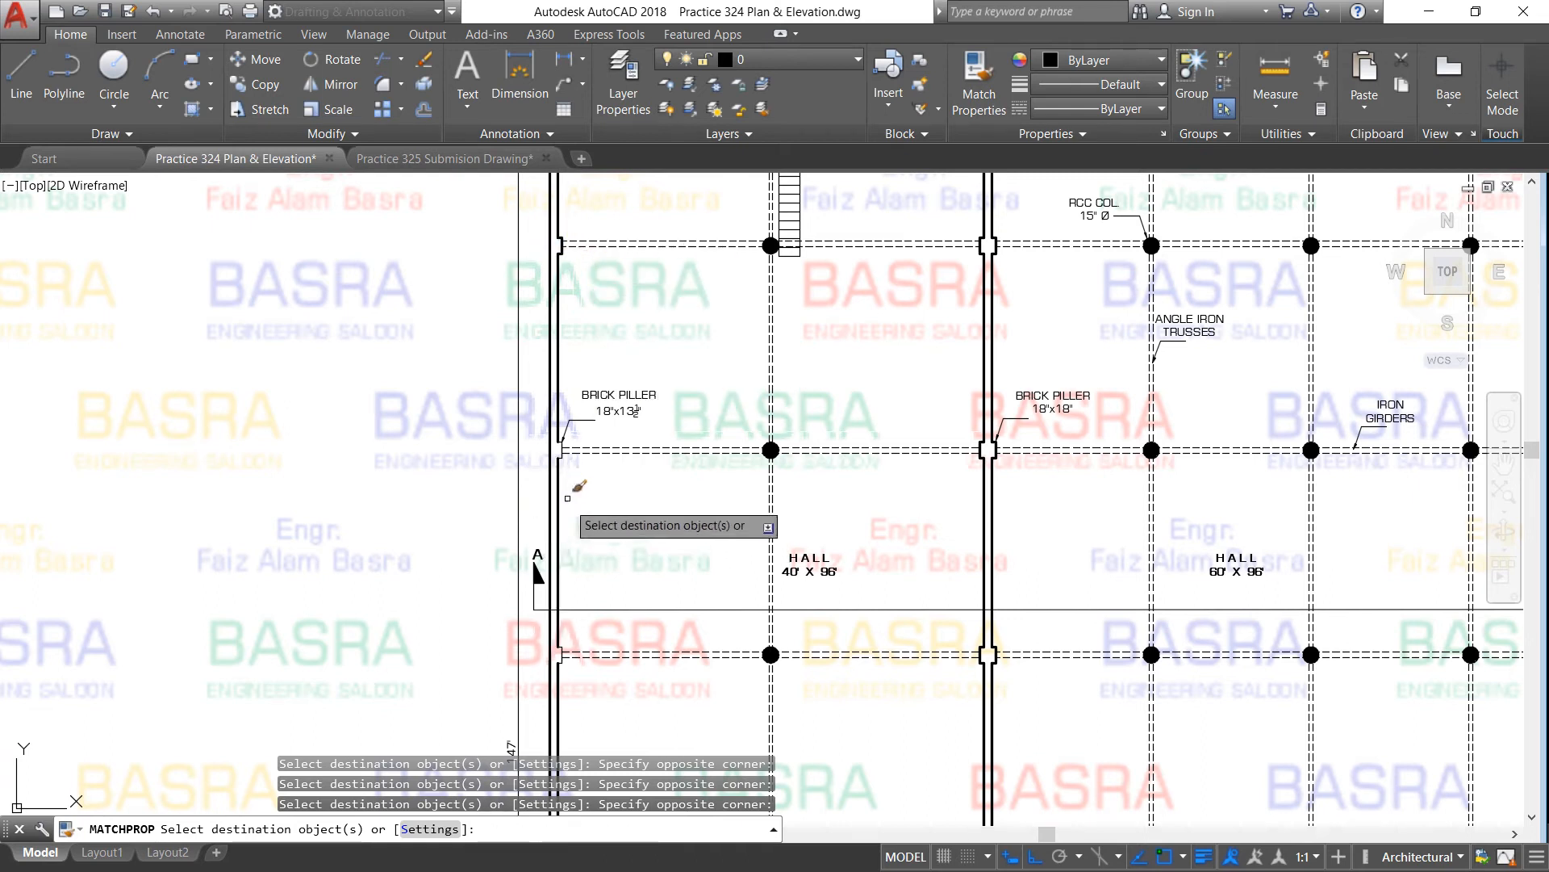
left_click(530, 635)
left_click(593, 700)
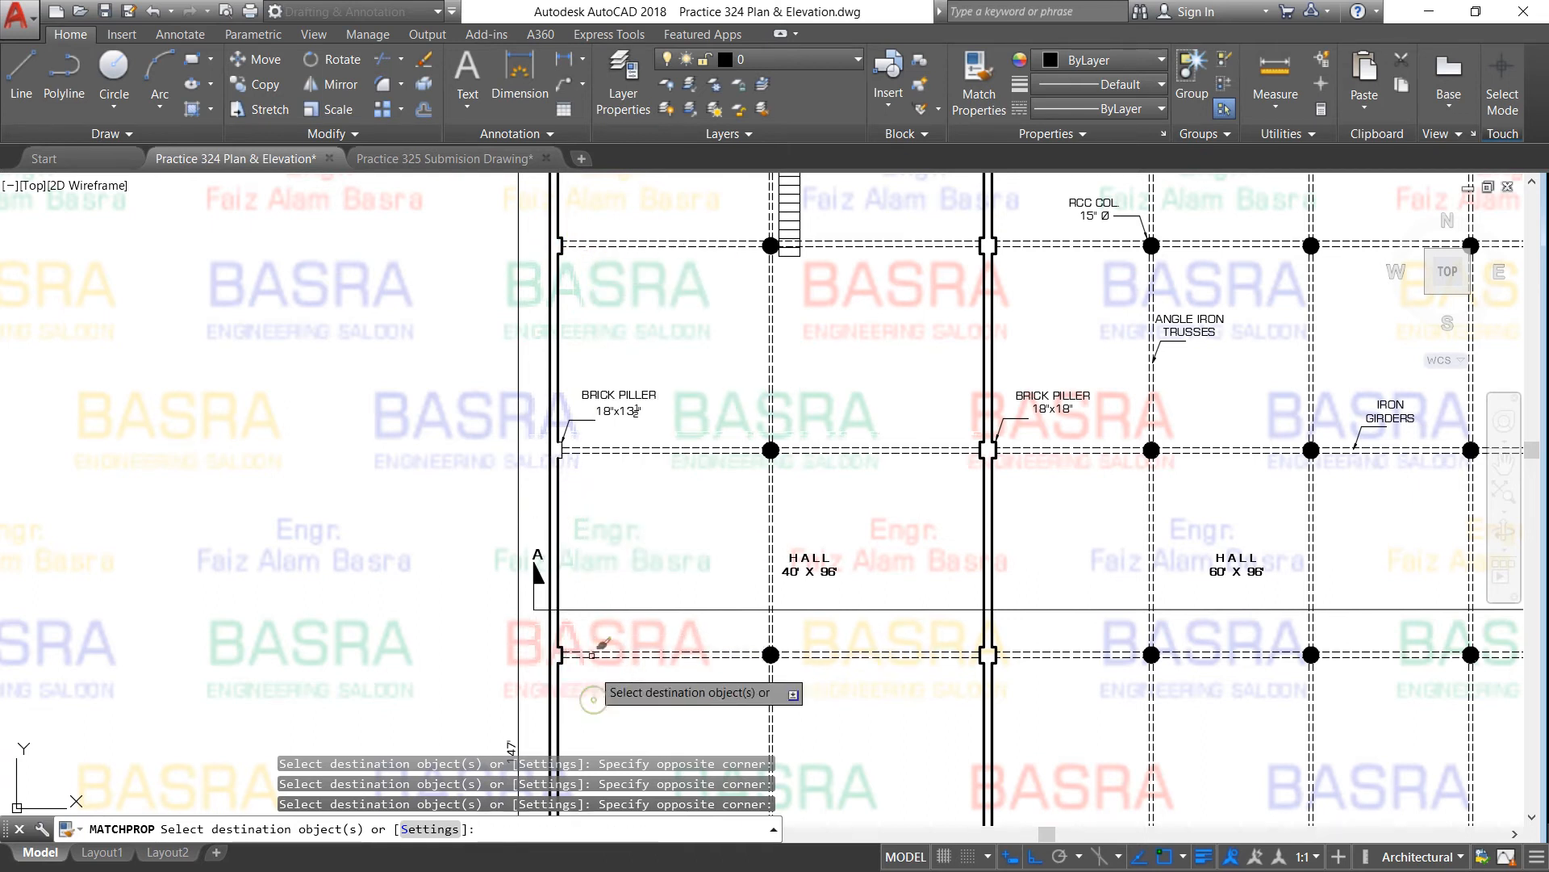
left_click(532, 413)
left_click(568, 470)
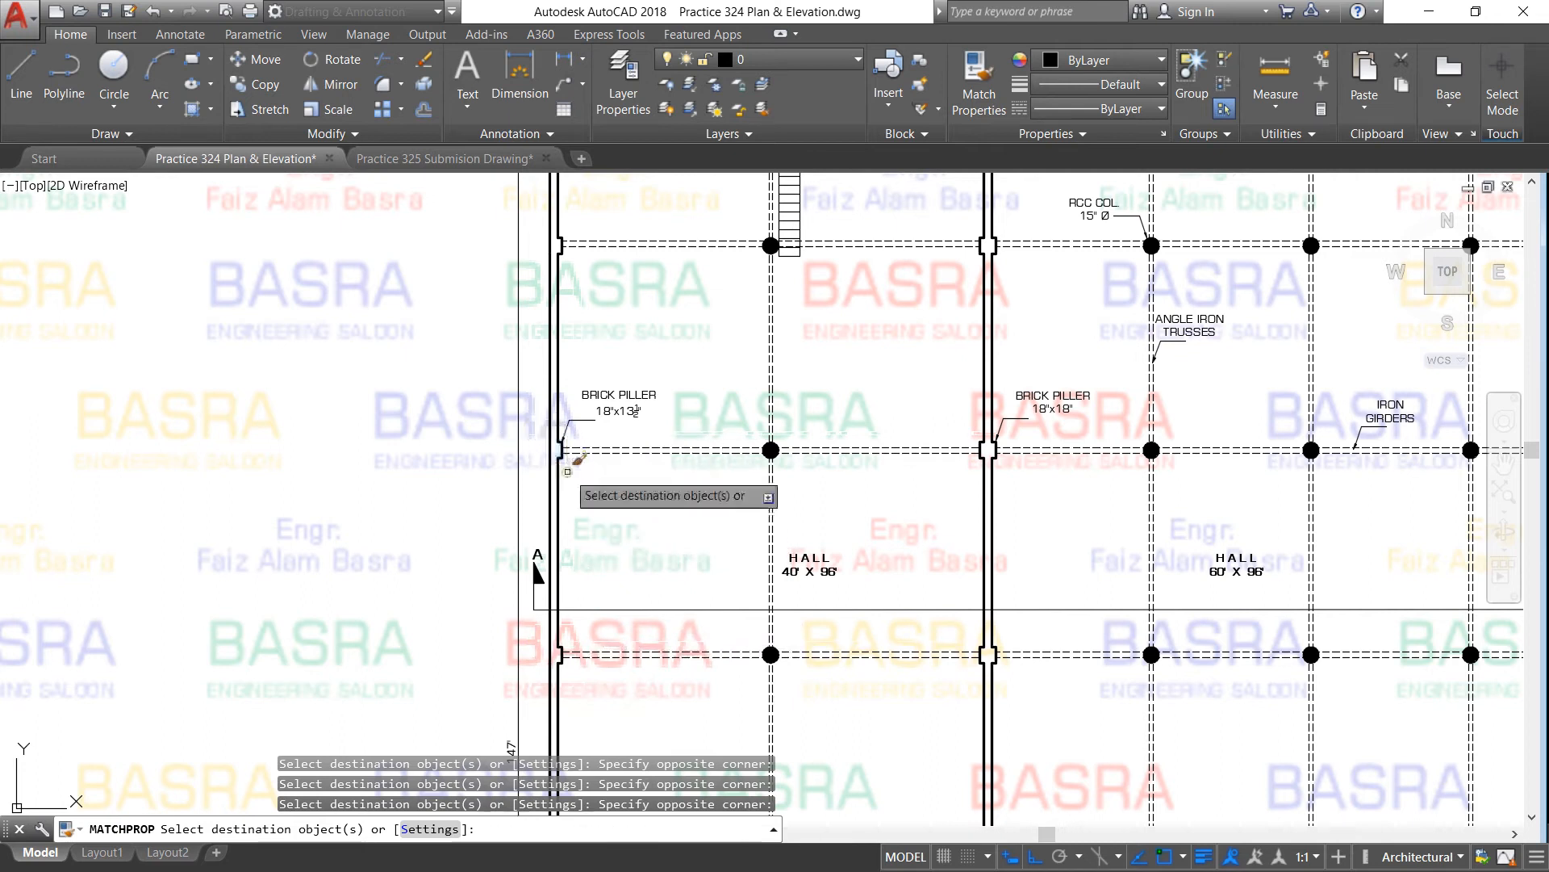
Check the whole layout plan for walls not yet matched, including the lower rooms, and end the property matching
scroll(579, 462, "down", 8)
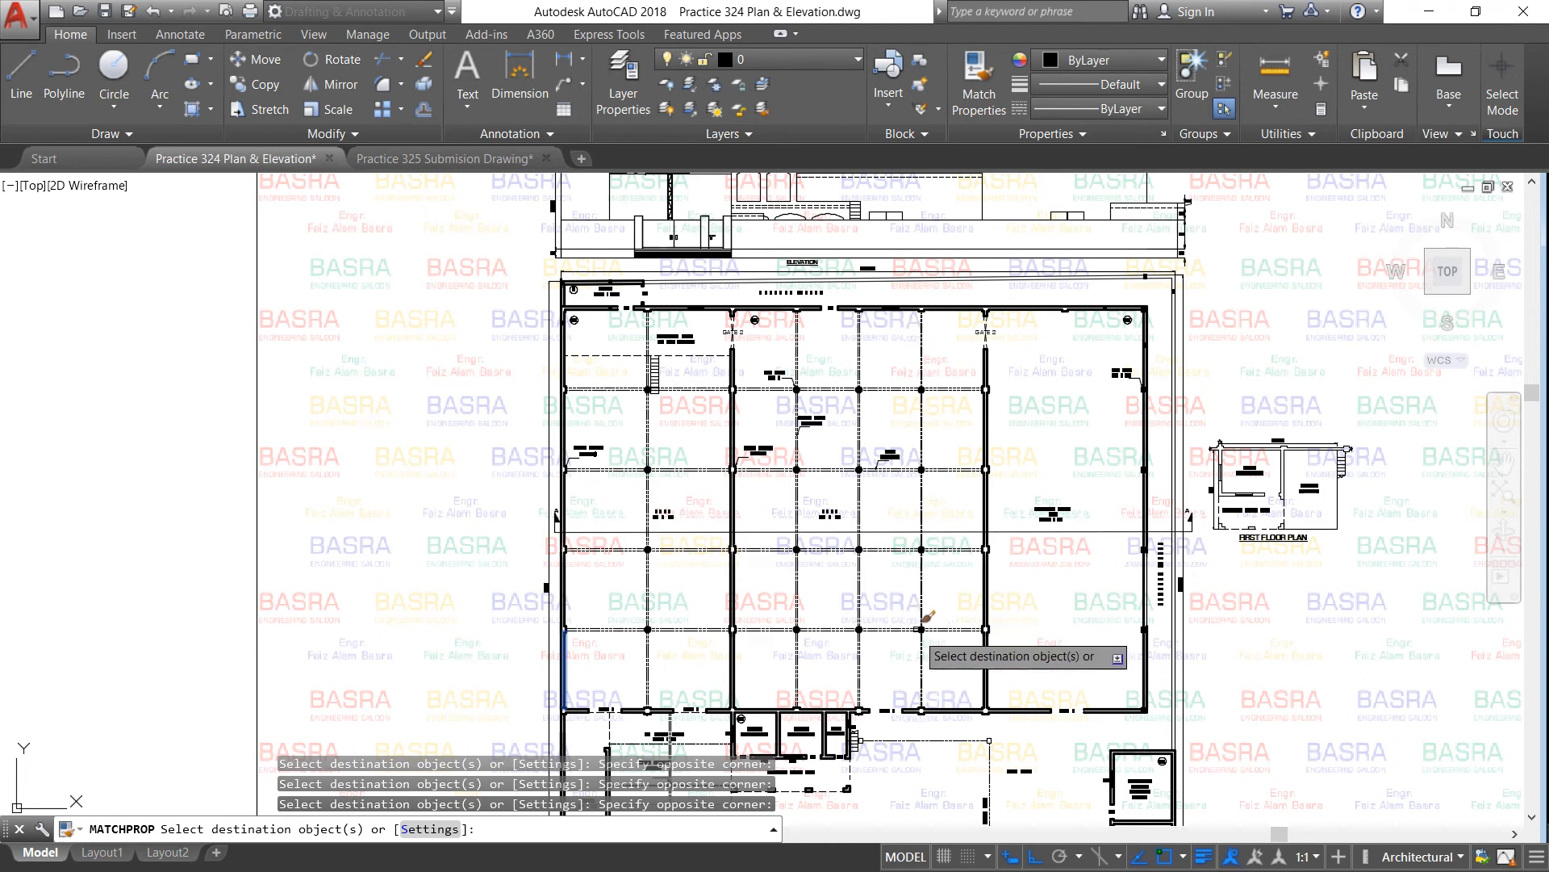
scroll(926, 648, "down", 4)
scroll(926, 648, "up", 6)
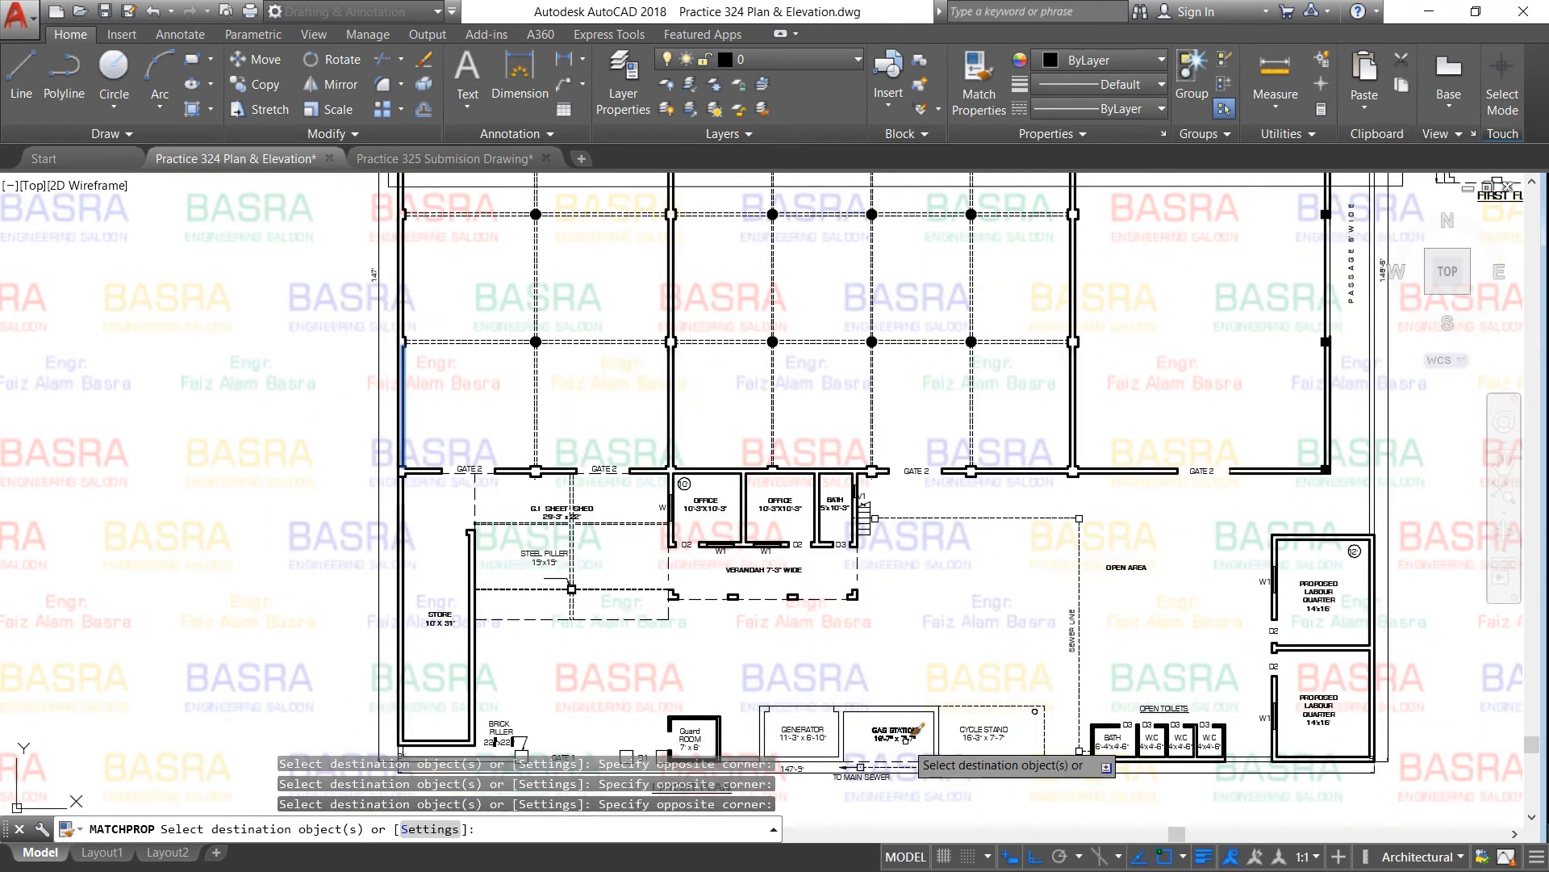
scroll(906, 736, "down", 6)
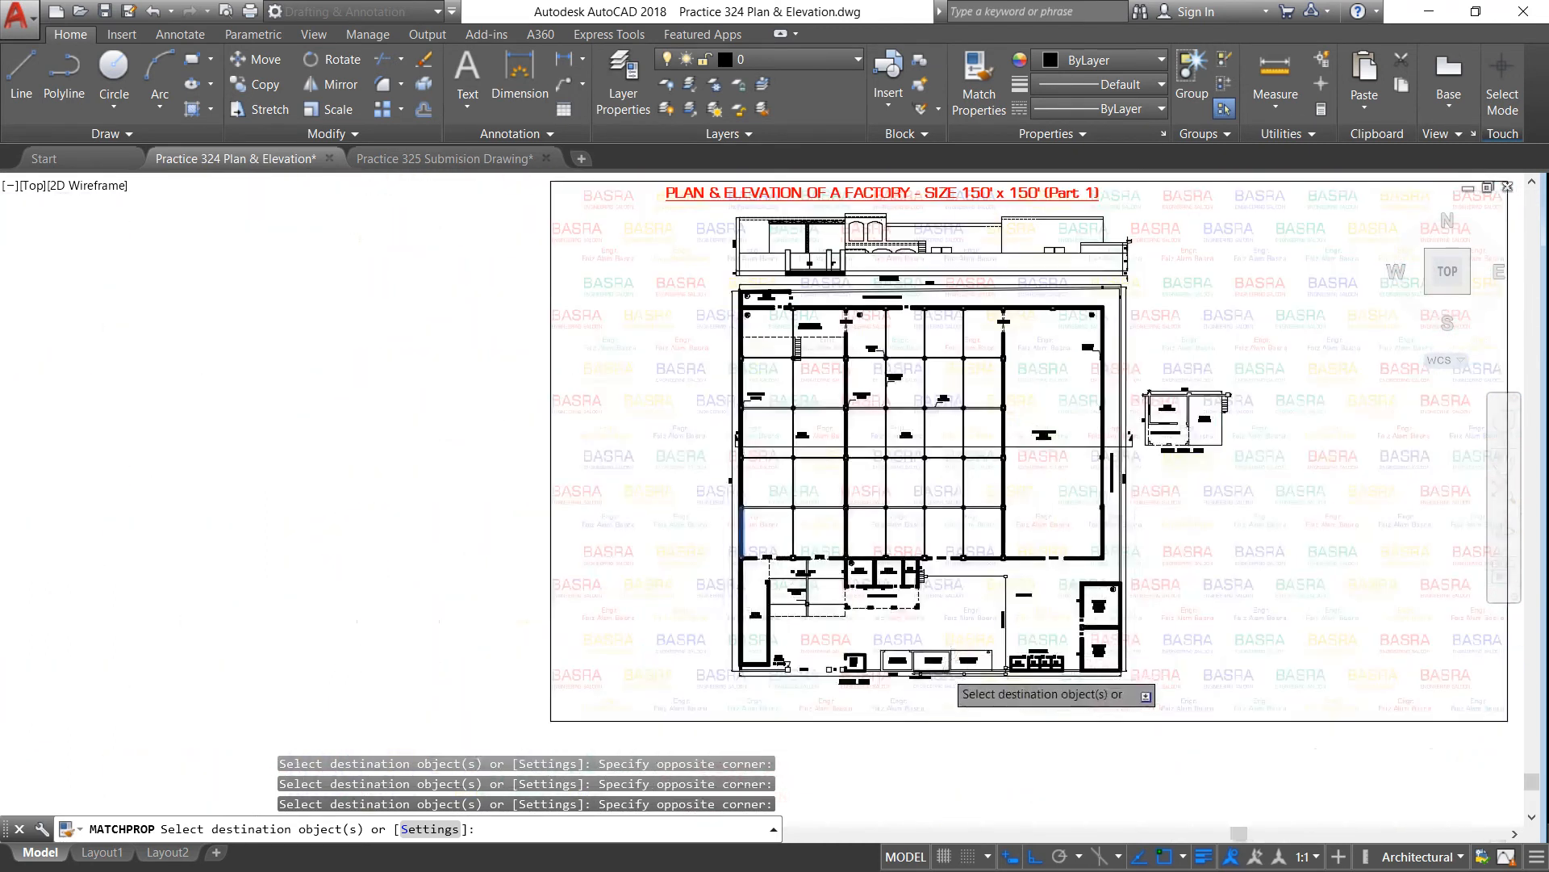
scroll(1025, 654, "up", 6)
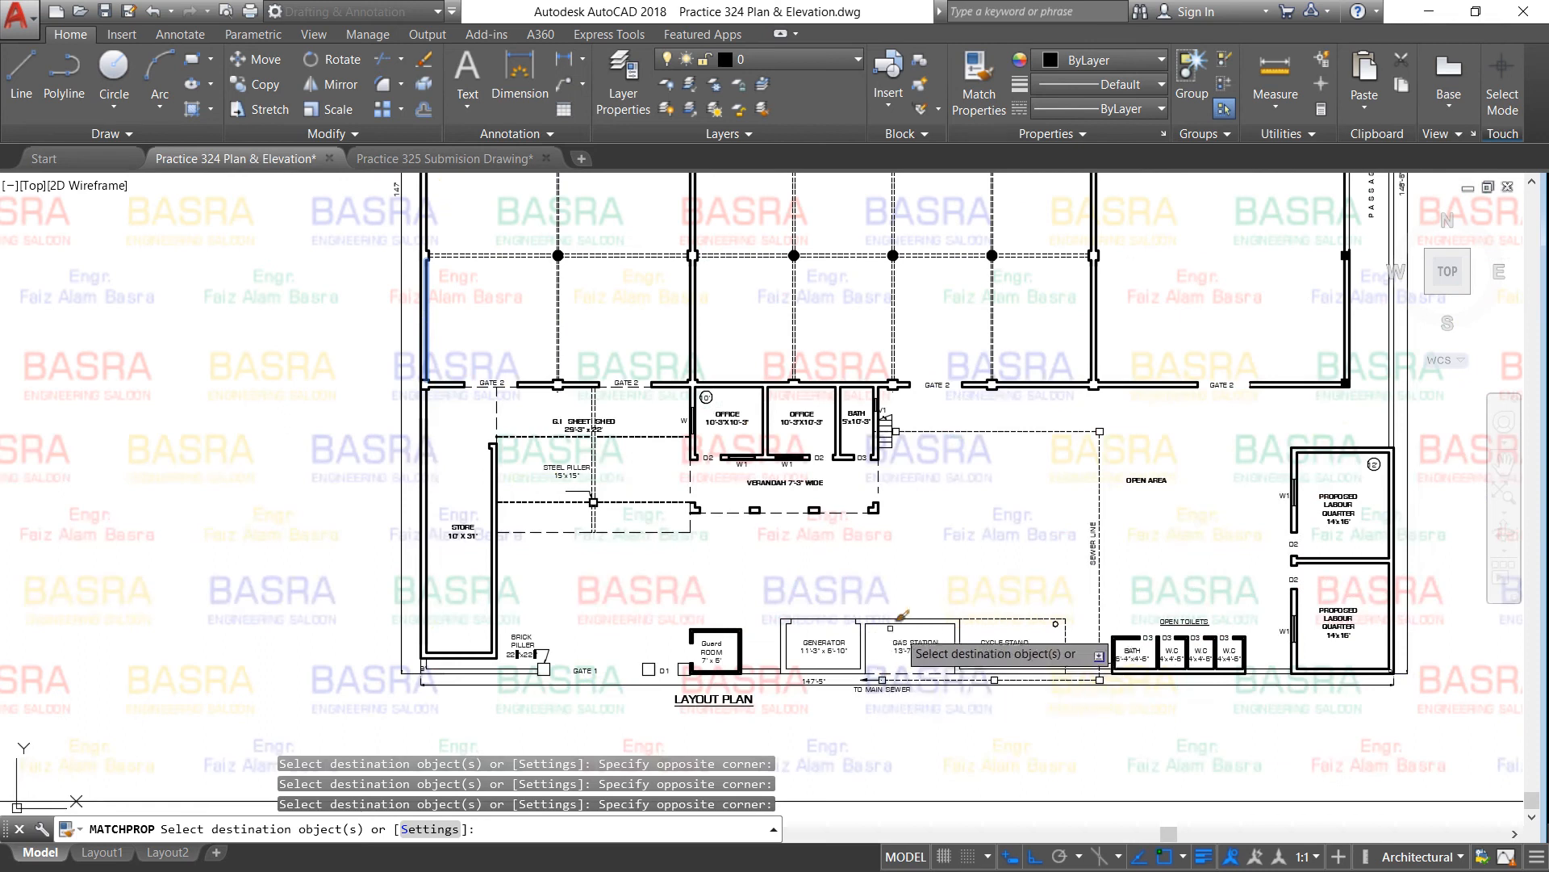
scroll(806, 635, "down", 5)
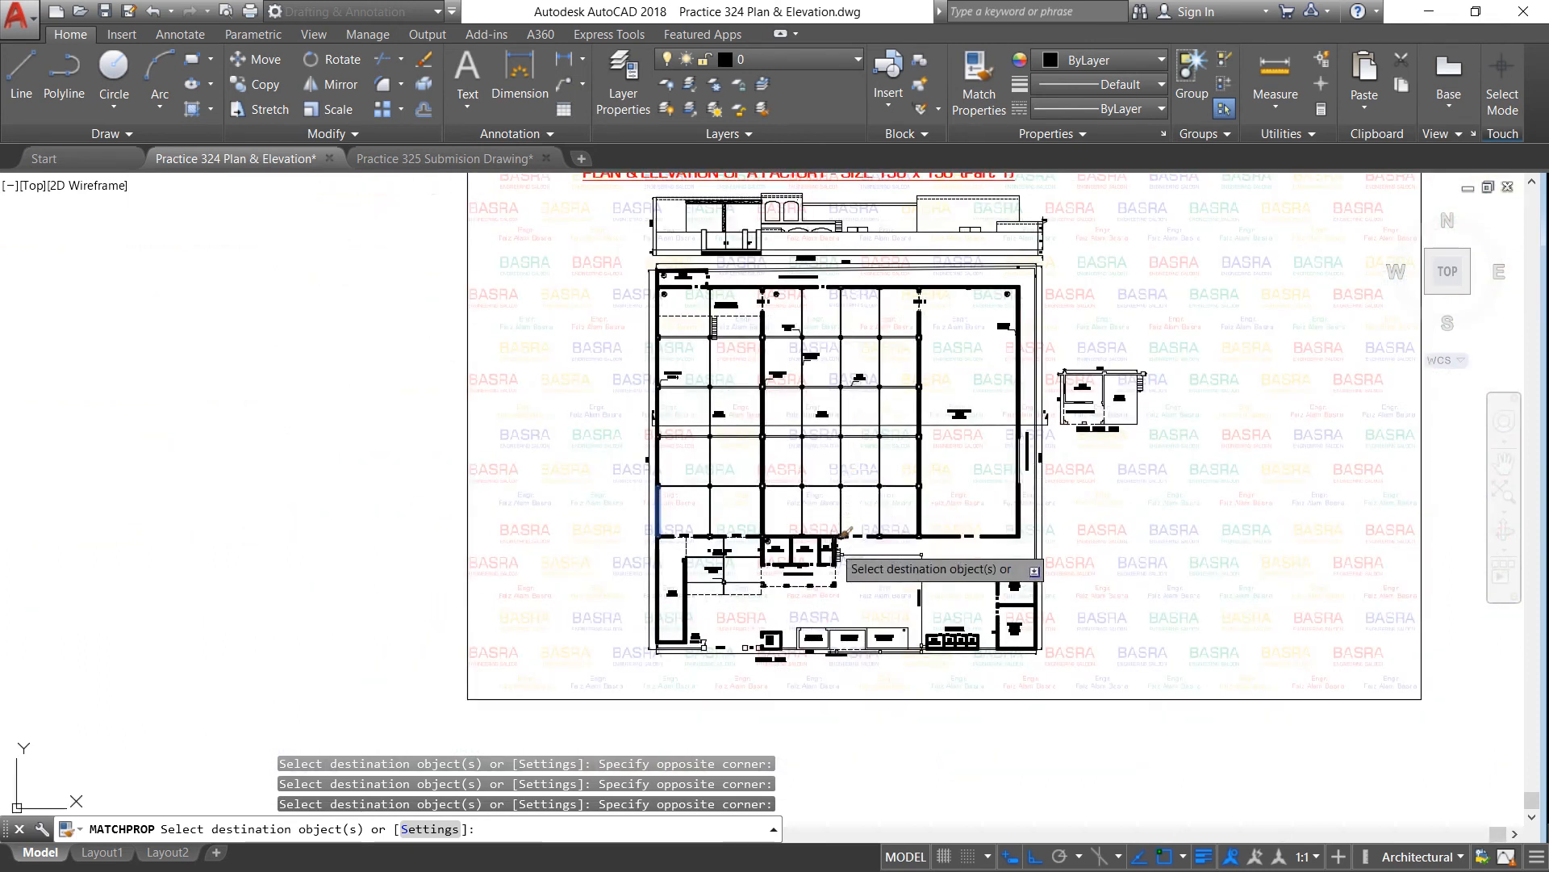
right_click(1114, 473)
left_click(1129, 483)
Match the proposed hall's outer wall properties to the first floor plan's upper wall, its left end and the room–terrace dividing wall
scroll(1137, 388, "up", 6)
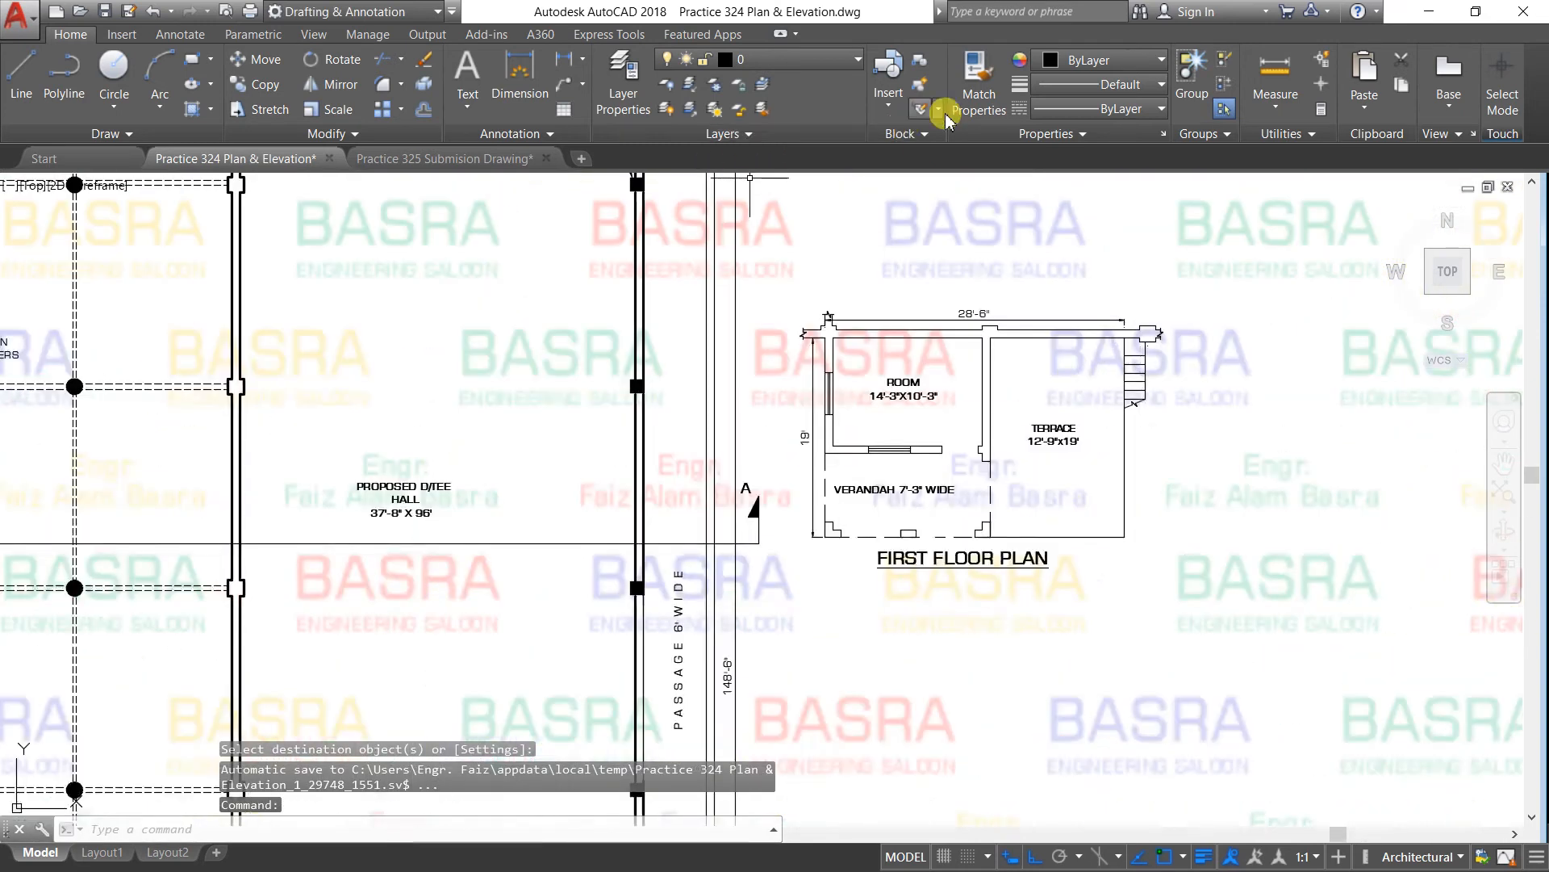
left_click(978, 84)
left_click(643, 345)
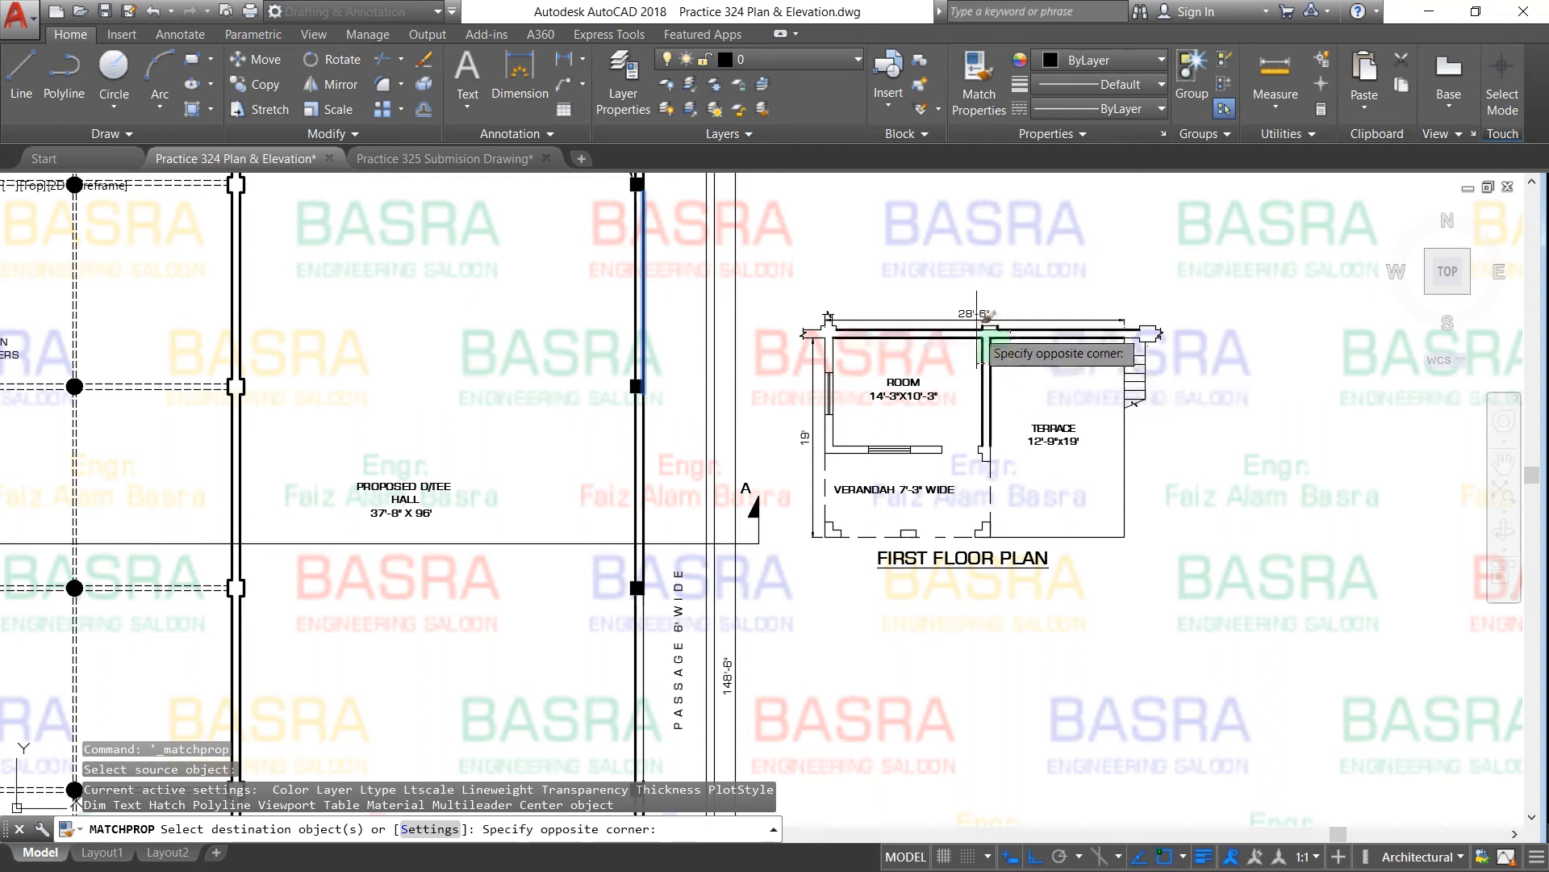
left_click(973, 327)
left_click(925, 299)
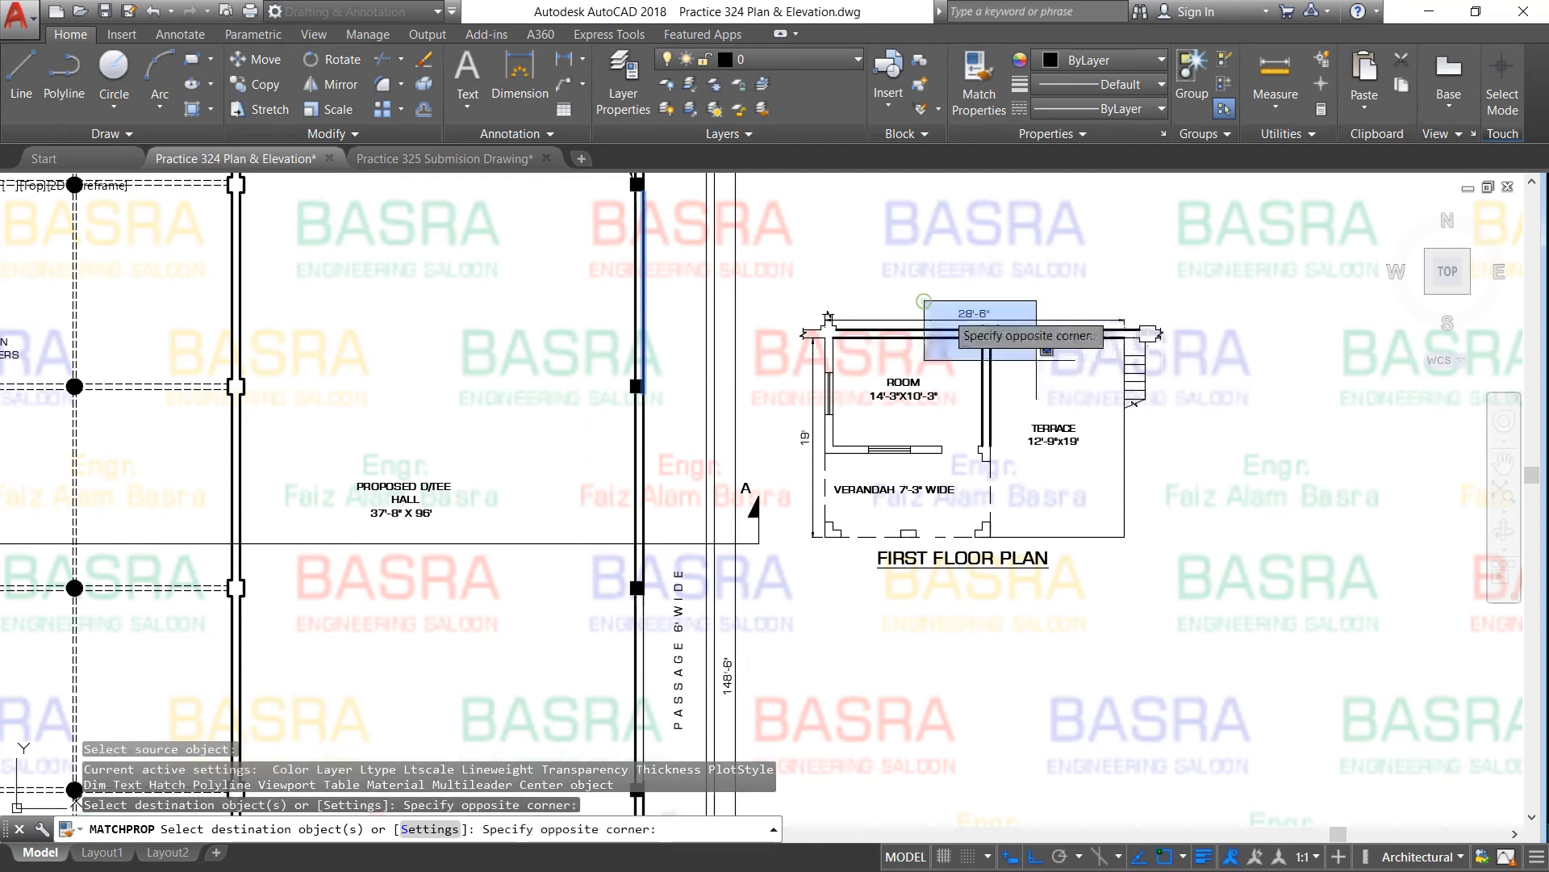
left_click(1039, 364)
left_click(774, 301)
left_click(884, 366)
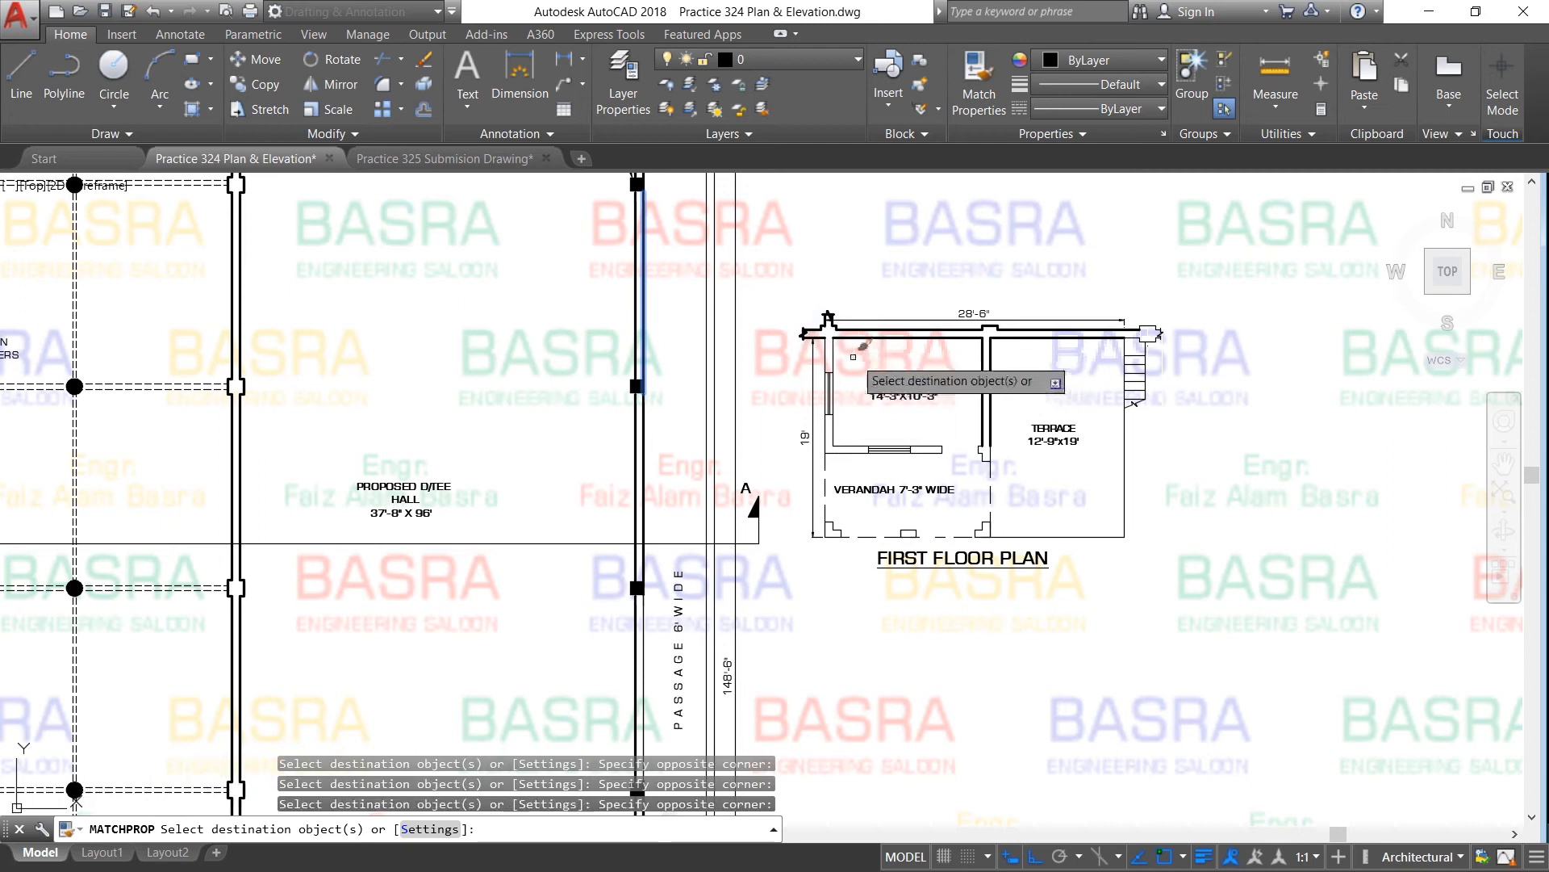
Match the same properties to the first floor room's left and lower walls and the verandah's left and middle pillers
left_click(846, 464)
left_click(822, 438)
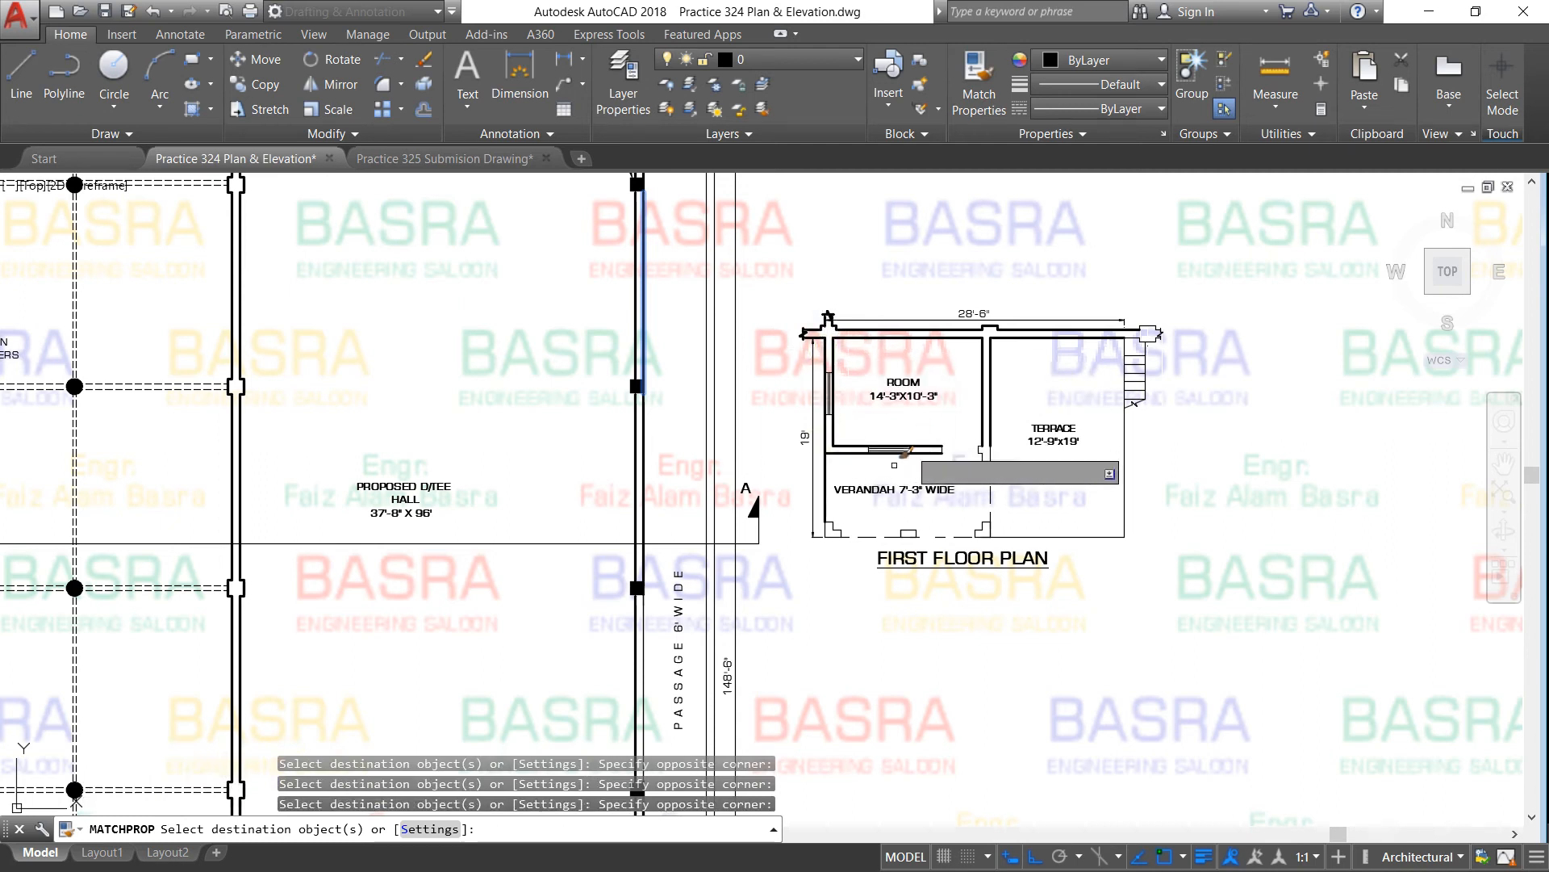
left_click(796, 515)
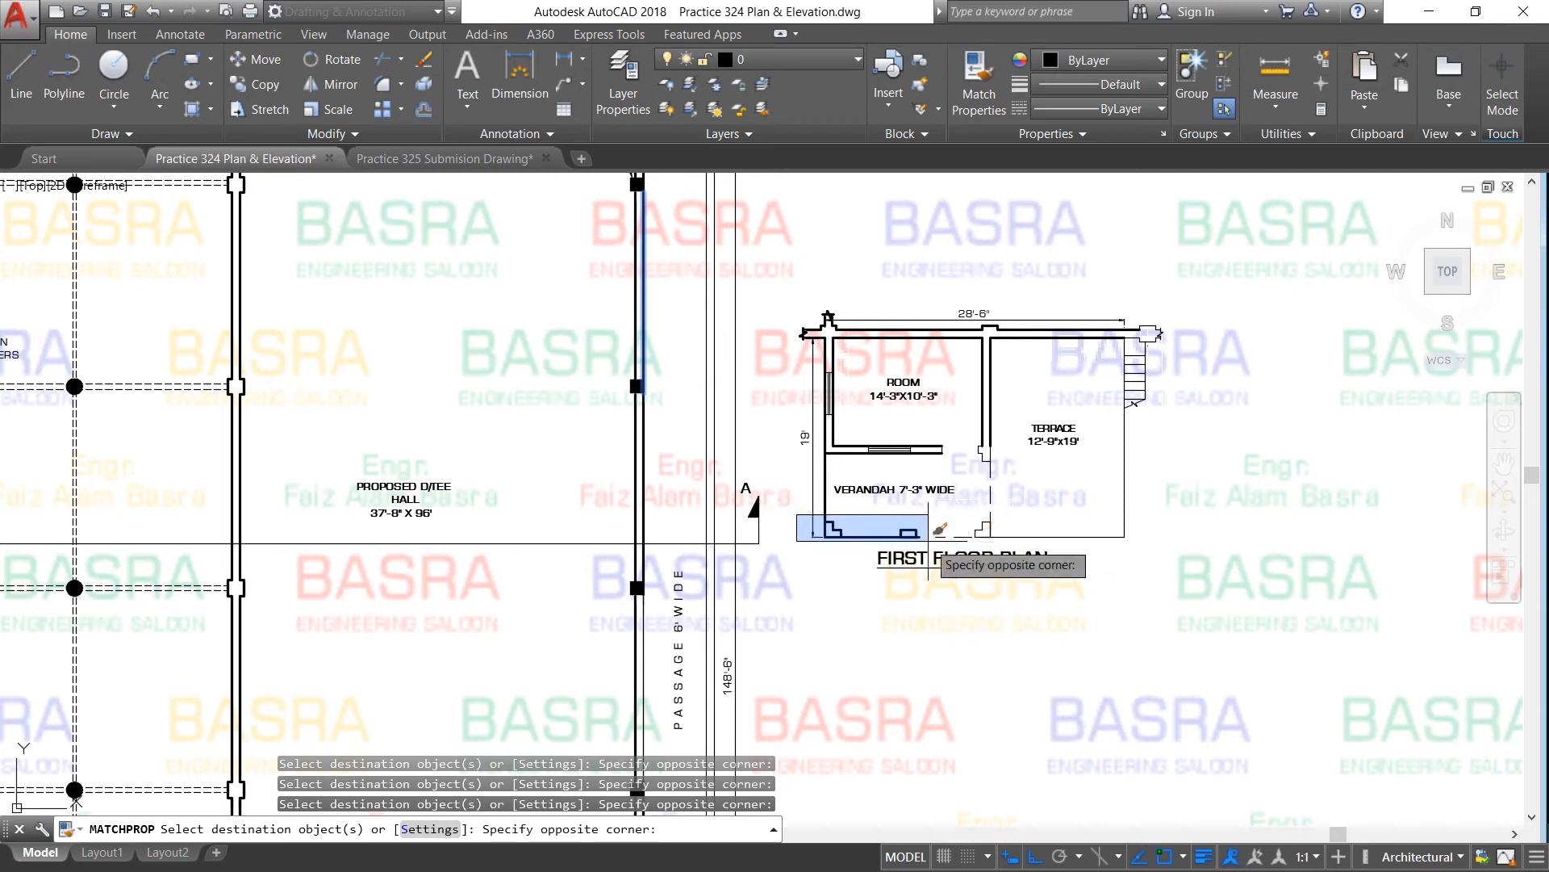
left_click(867, 546)
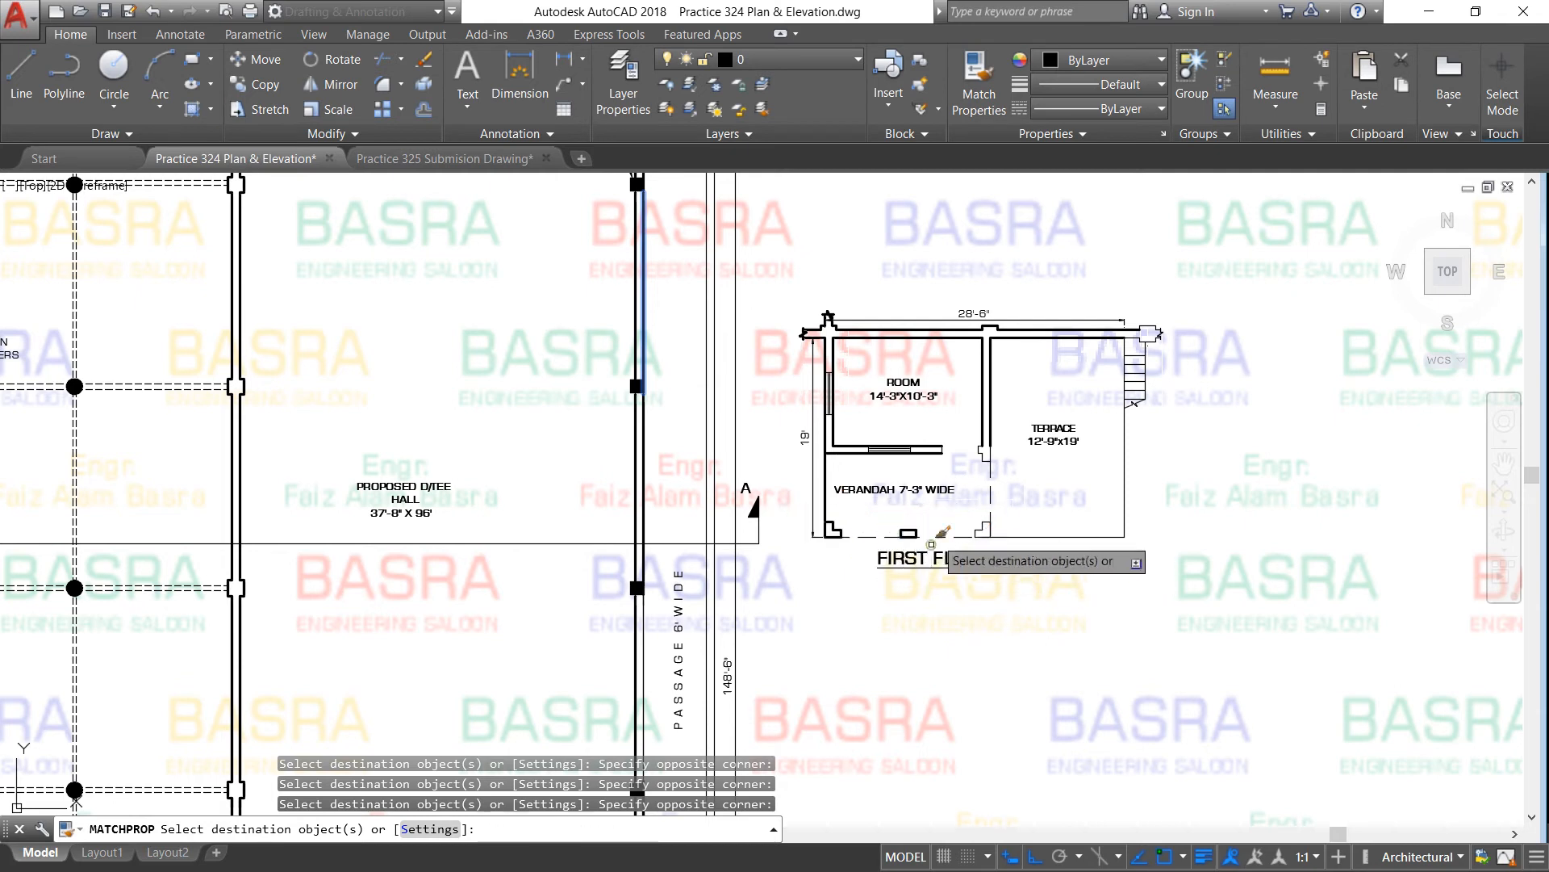
Match the same properties to the verandah's right corner piller, the dividing wall's lower end and the upper wall's right end
left_click(1000, 548)
left_click(969, 443)
left_click(1010, 485)
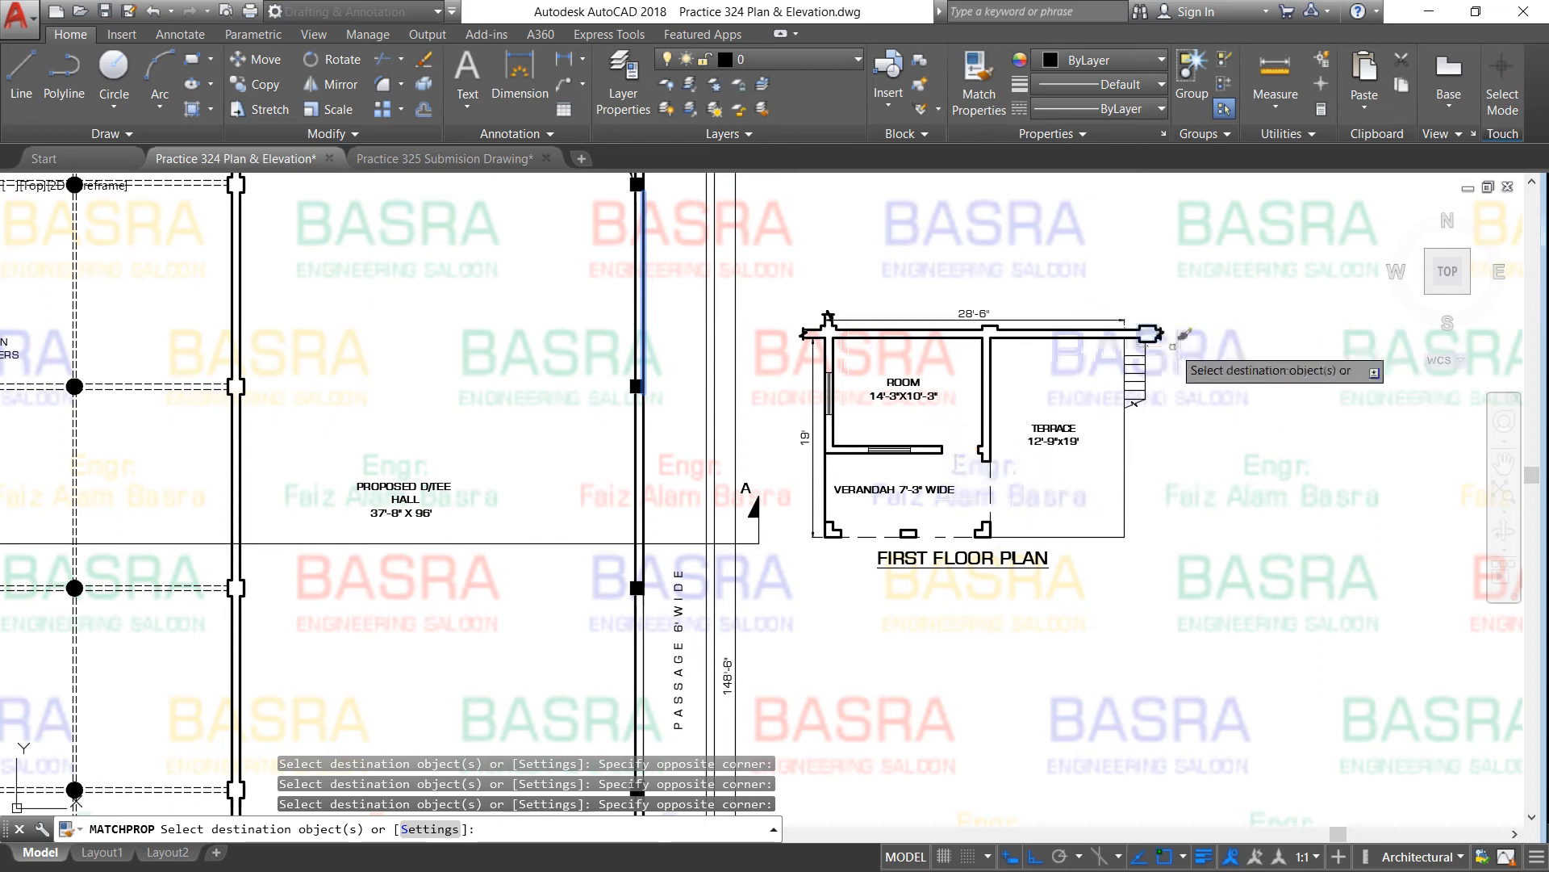
left_click(1208, 385)
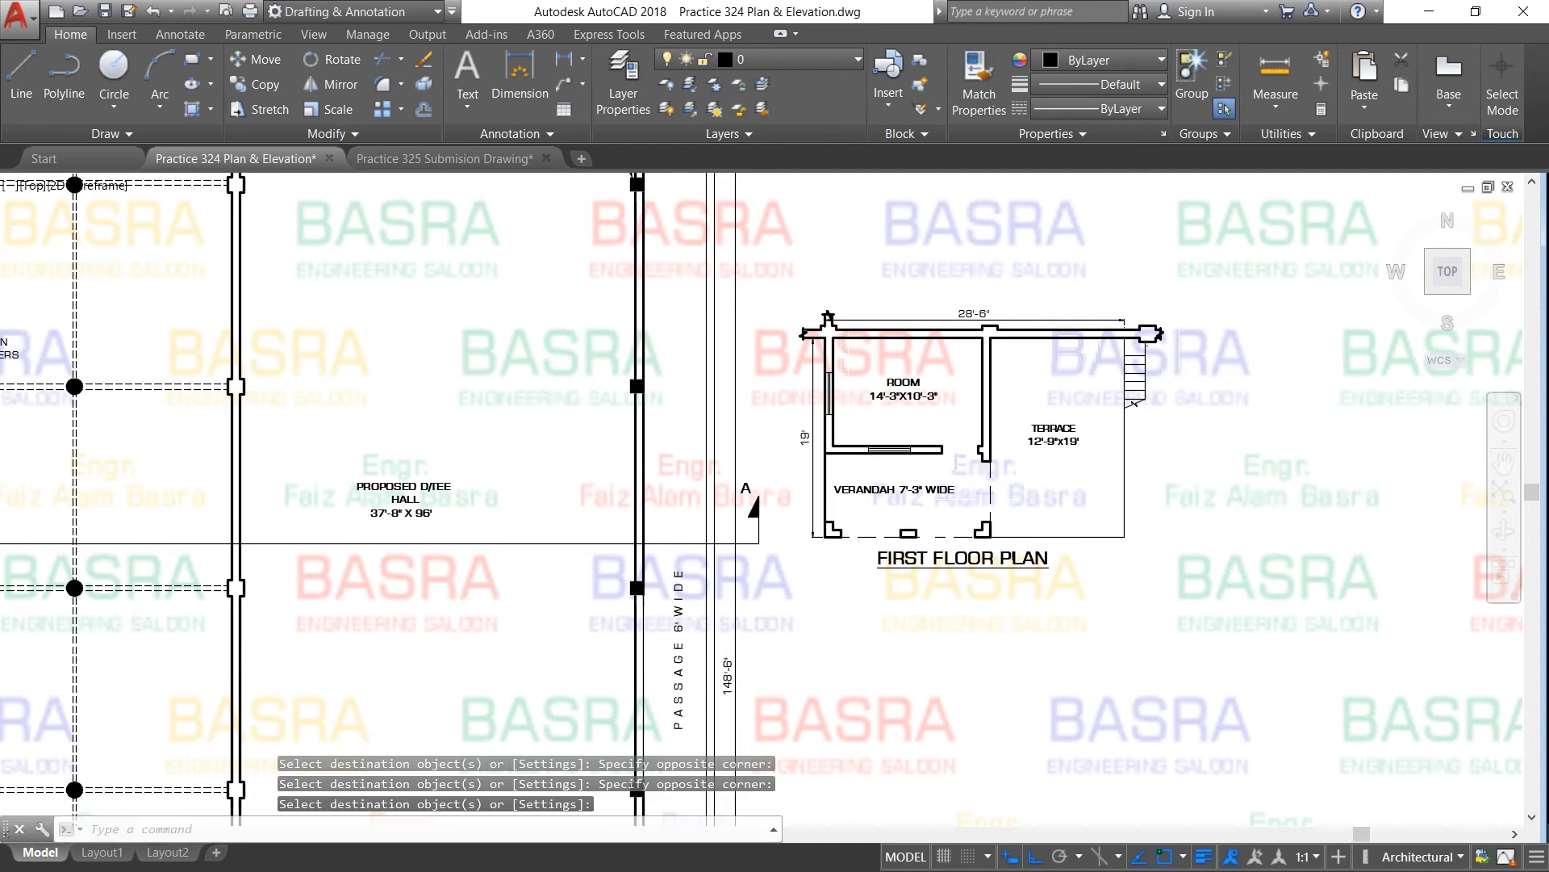
scroll(1104, 478, "down", 6)
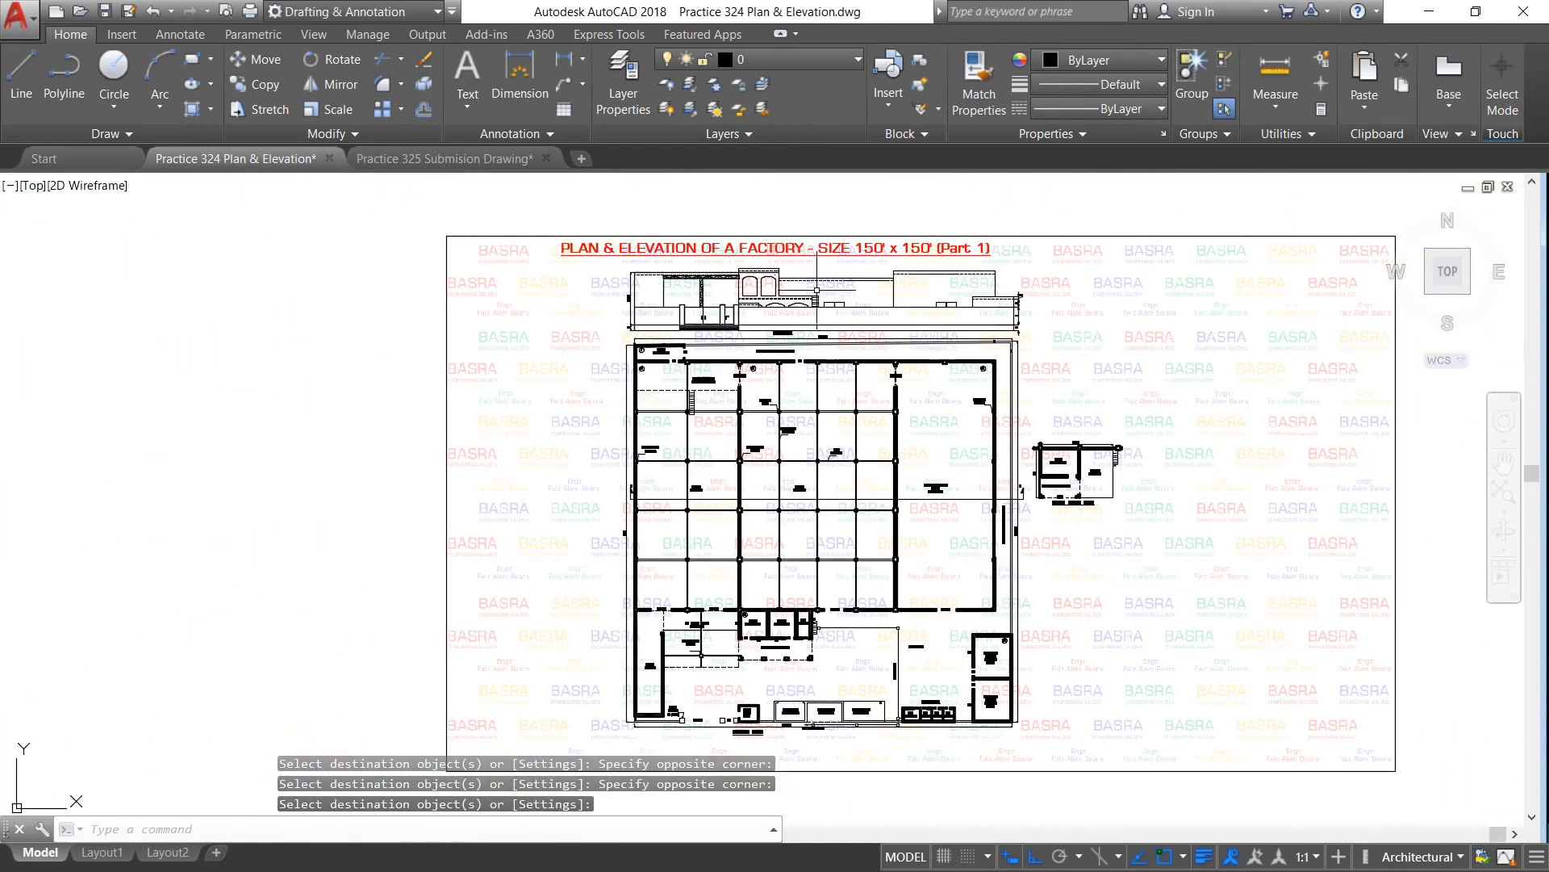
Examine the front elevation together with the layout plan, from the store and the upper-right corner down to the lower rooms and labour quarters
scroll(817, 289, "up", 5)
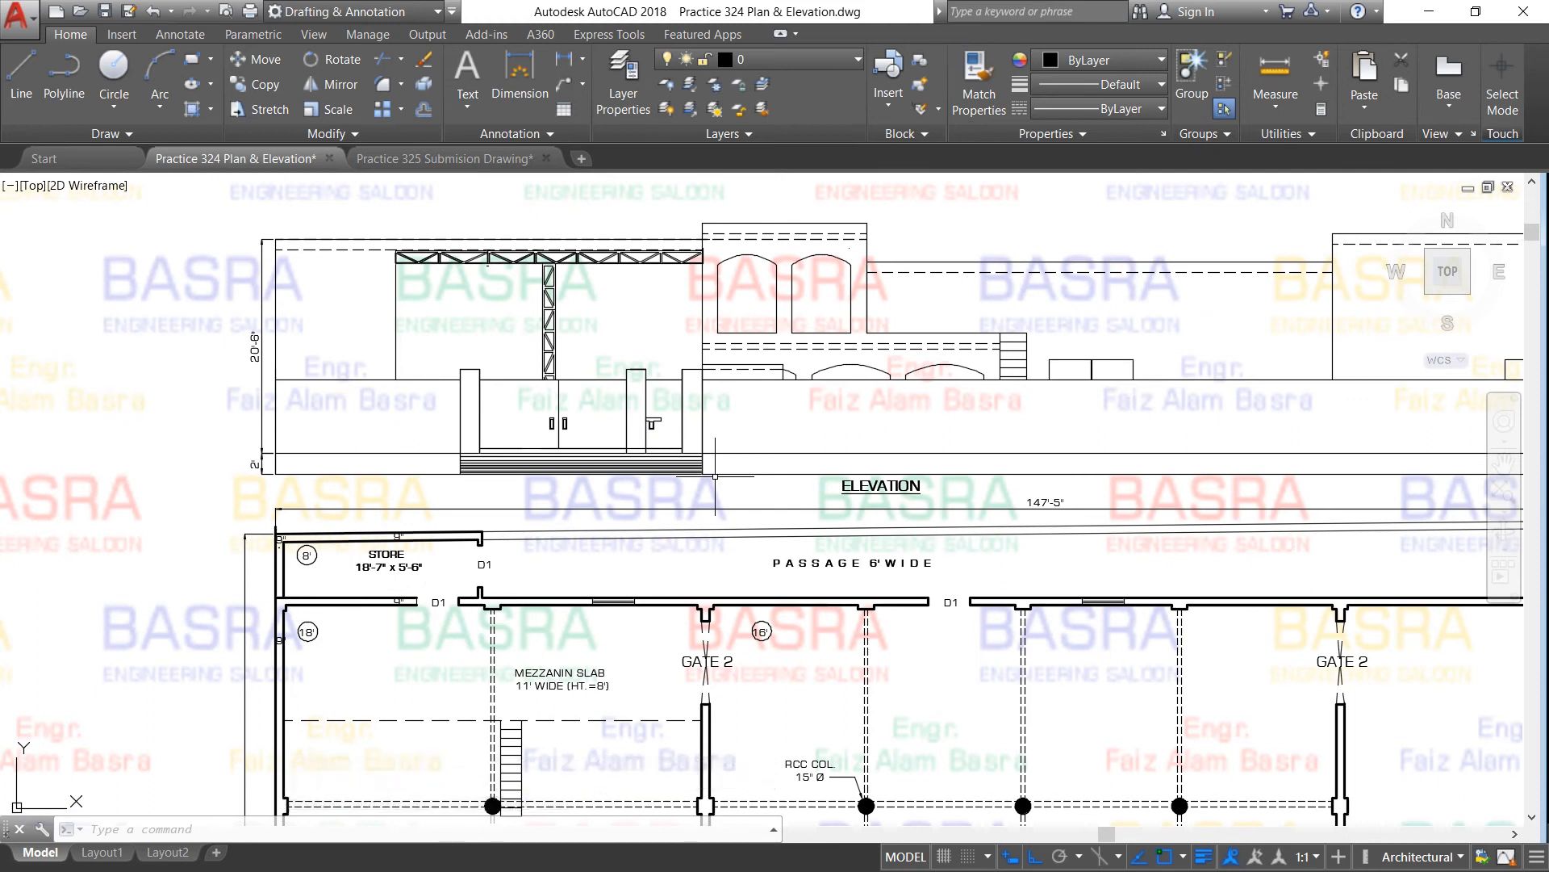
scroll(355, 315, "down", 4)
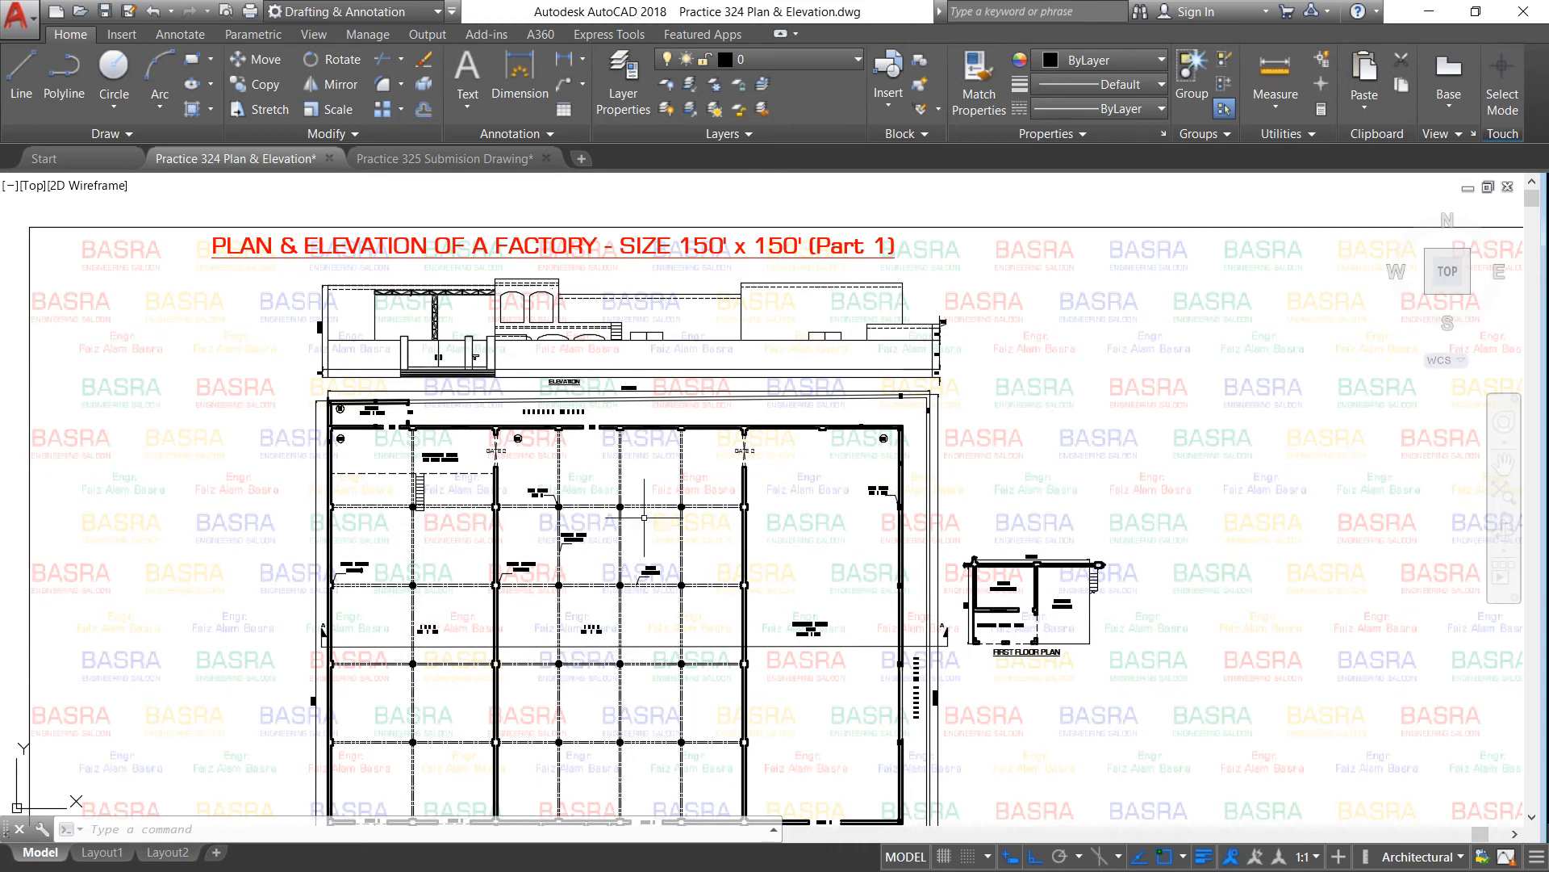
scroll(916, 343, "up", 4)
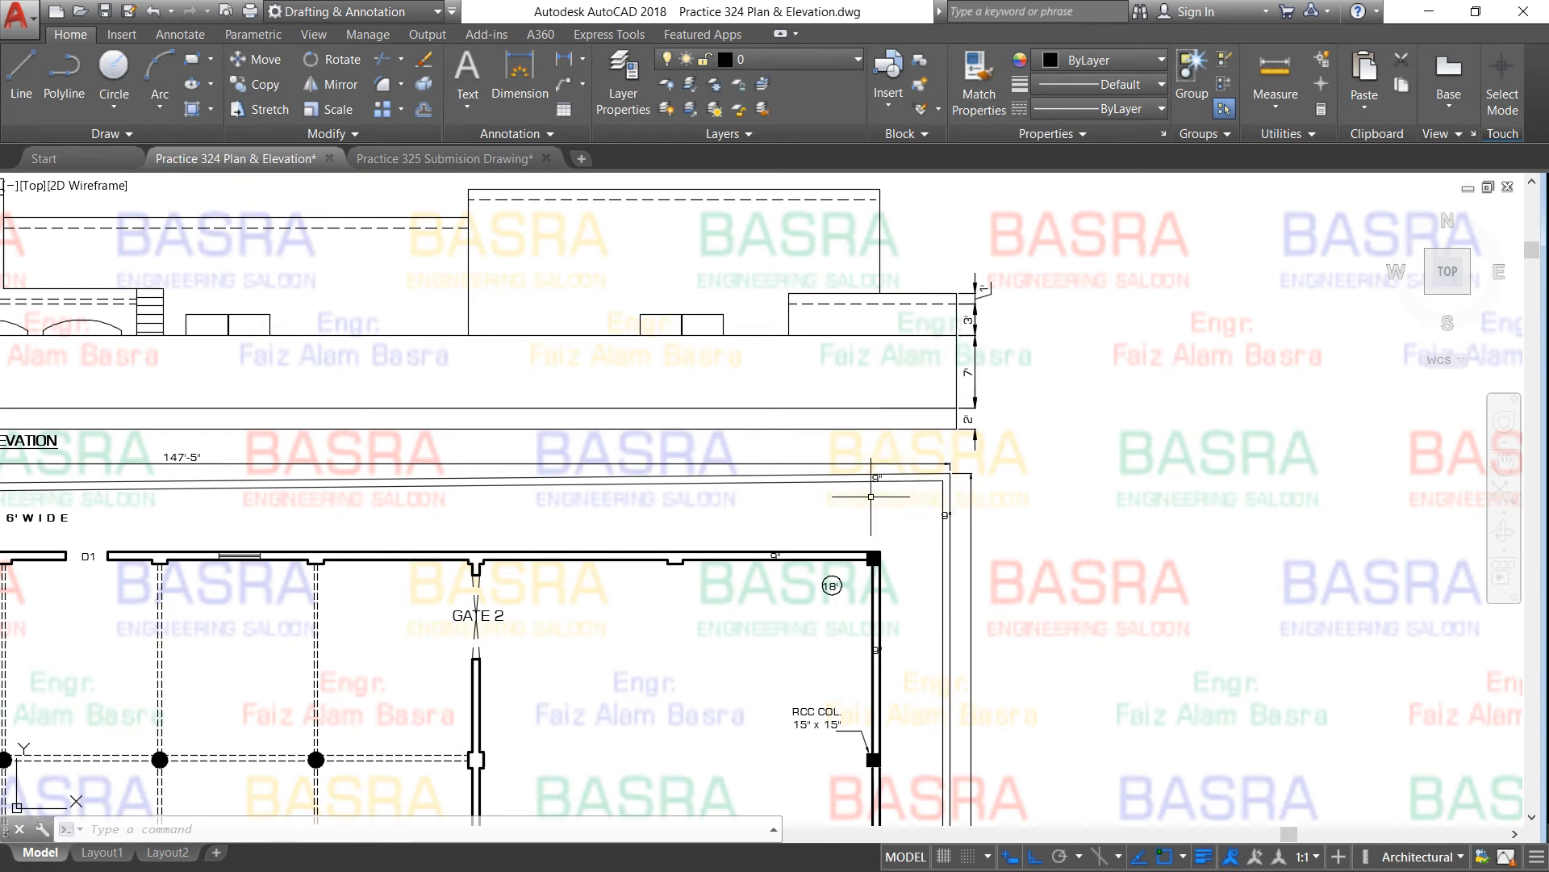
scroll(828, 504, "down", 4)
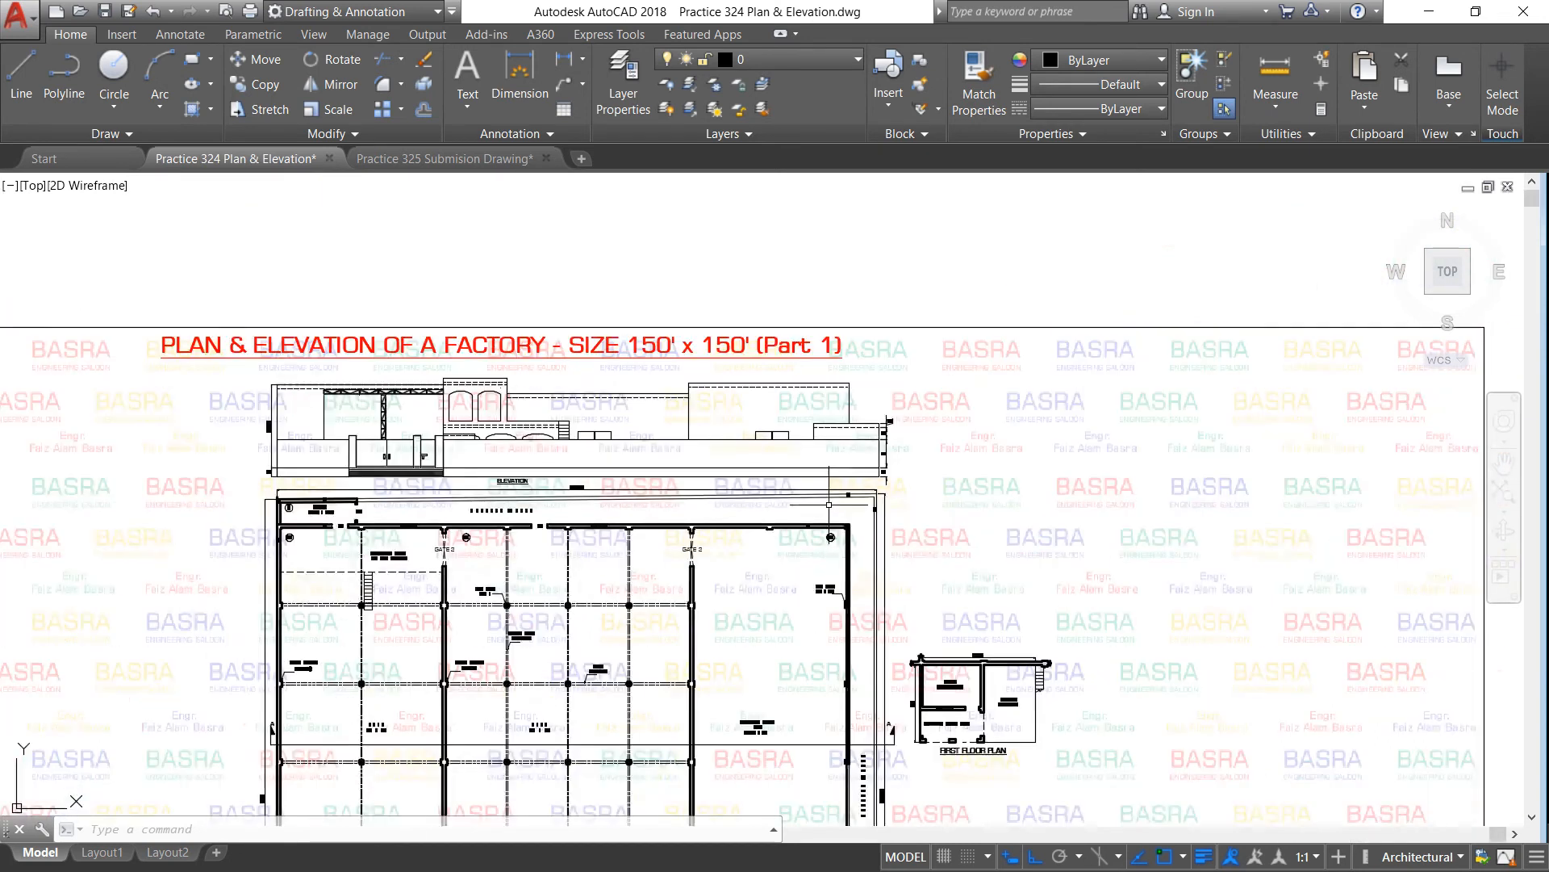
scroll(851, 629, "down", 7)
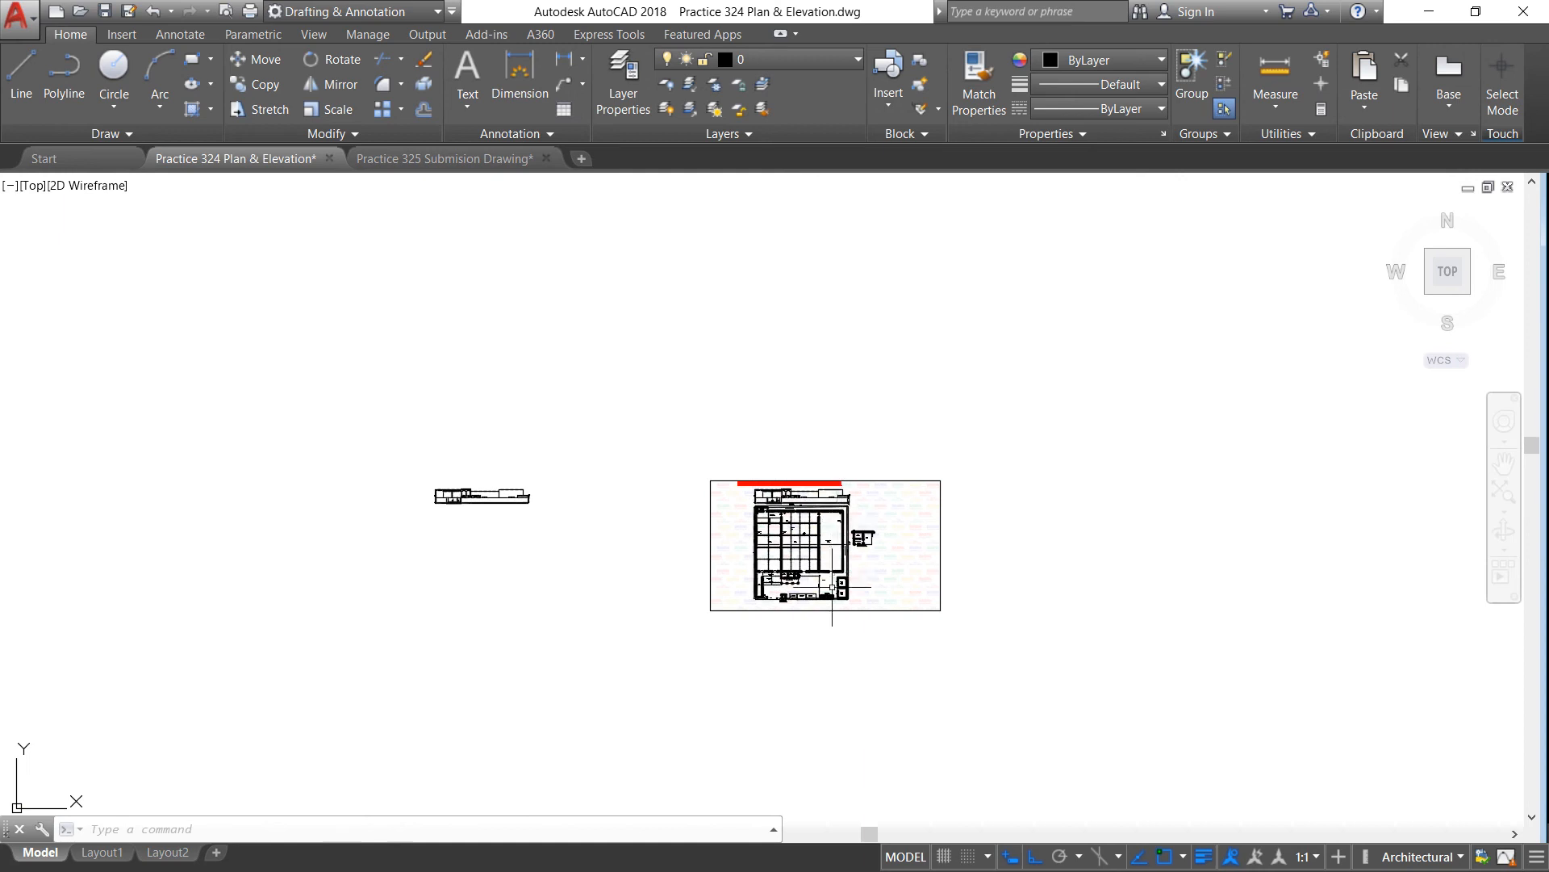
scroll(847, 525, "up", 5)
scroll(840, 616, "up", 4)
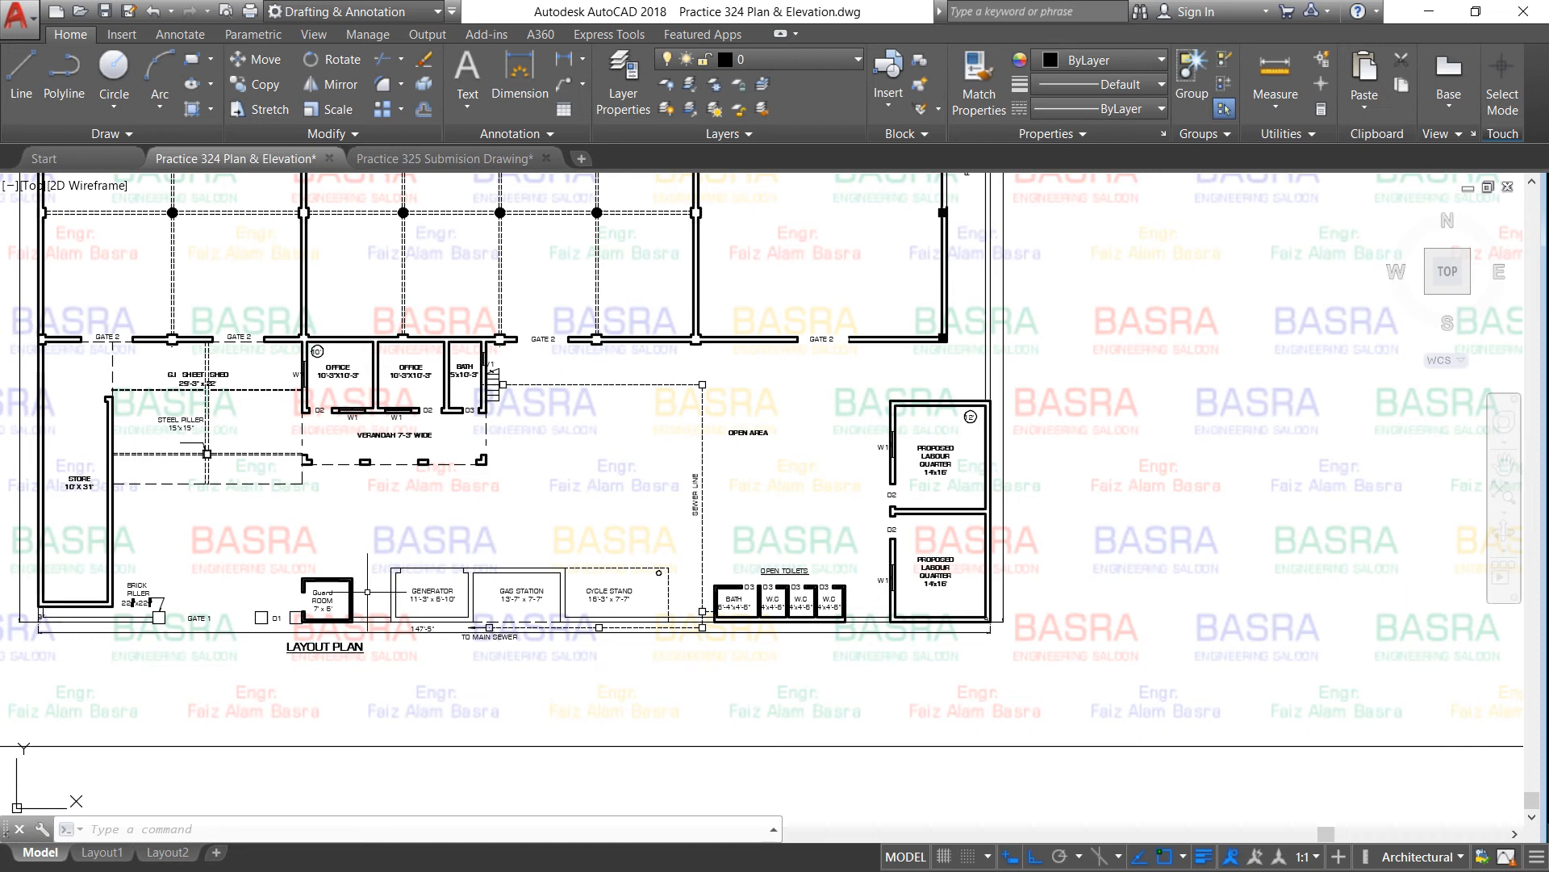
scroll(746, 620, "down", 4)
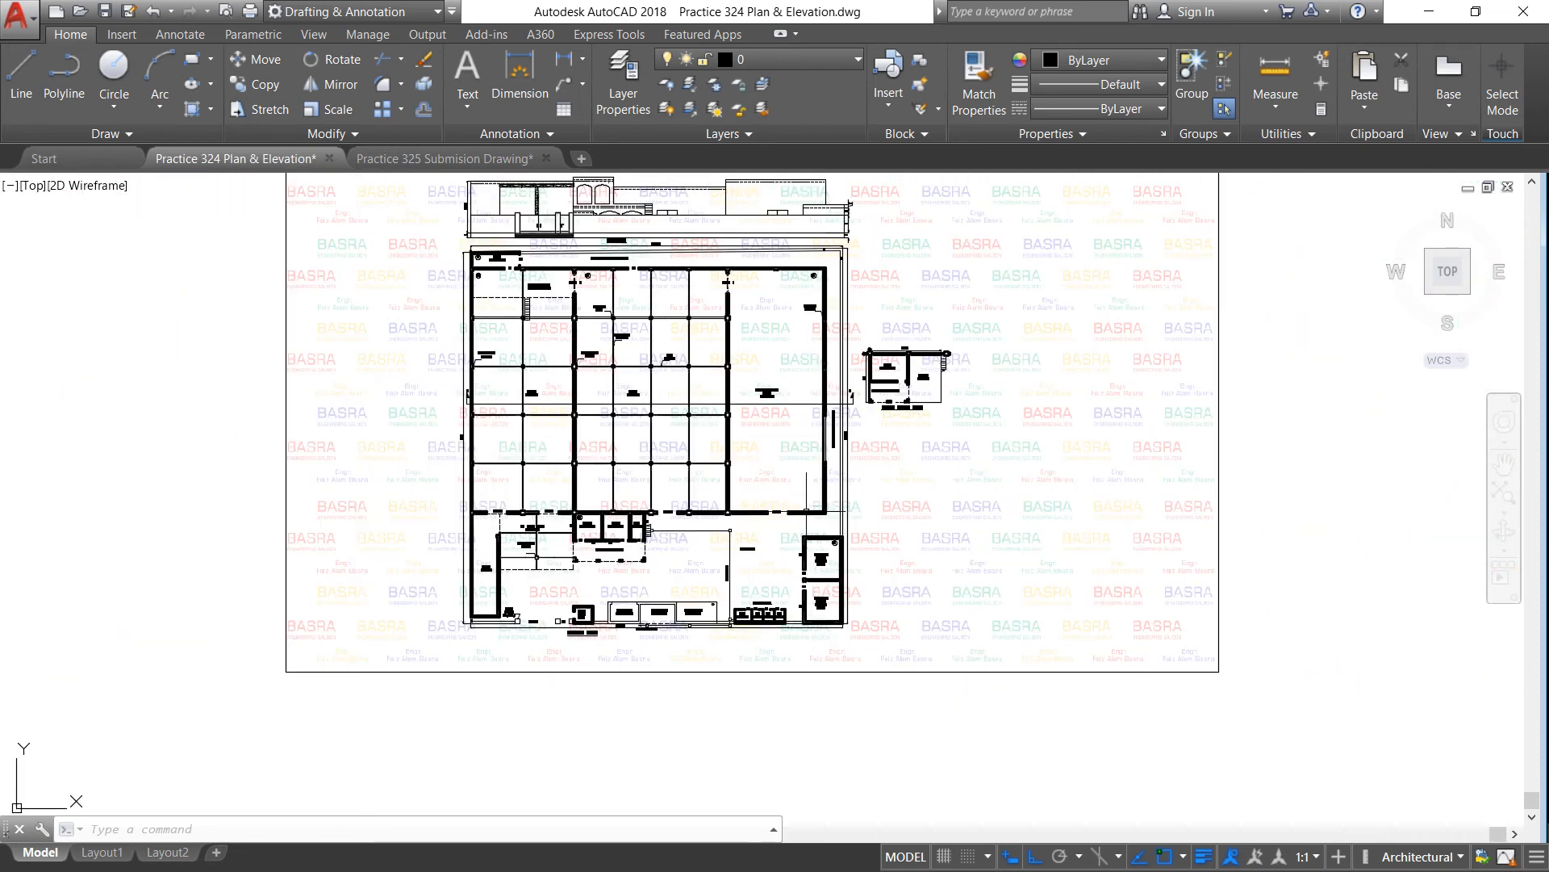
scroll(715, 593, "down", 2)
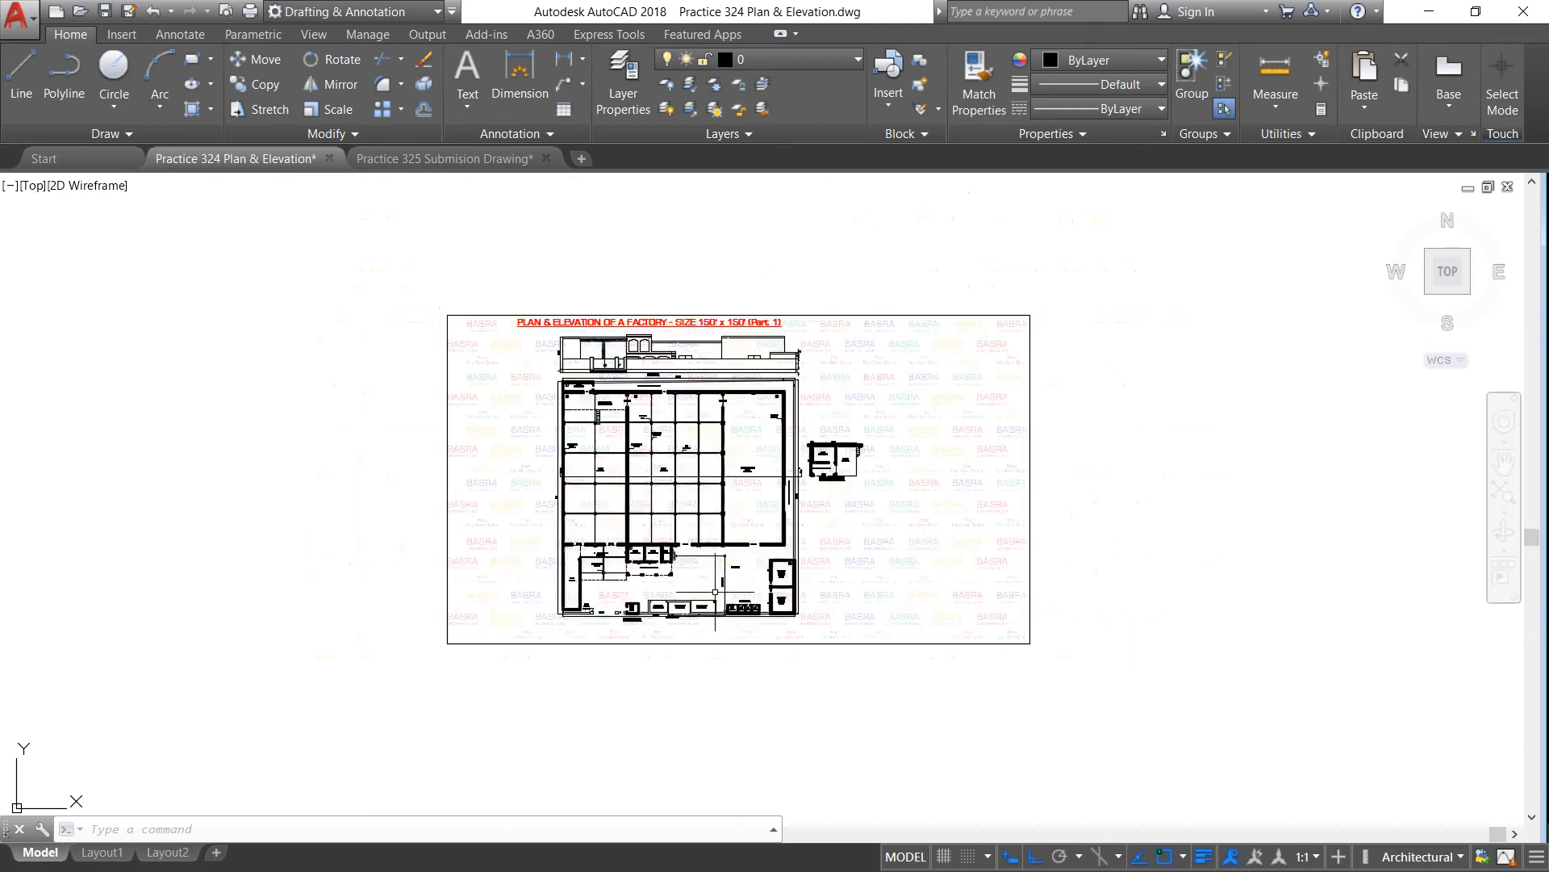
Examine the elevation's arched openings, staircase, windows and parapet lines above the passage of the layout plan
scroll(628, 363, "up", 4)
scroll(865, 368, "up", 2)
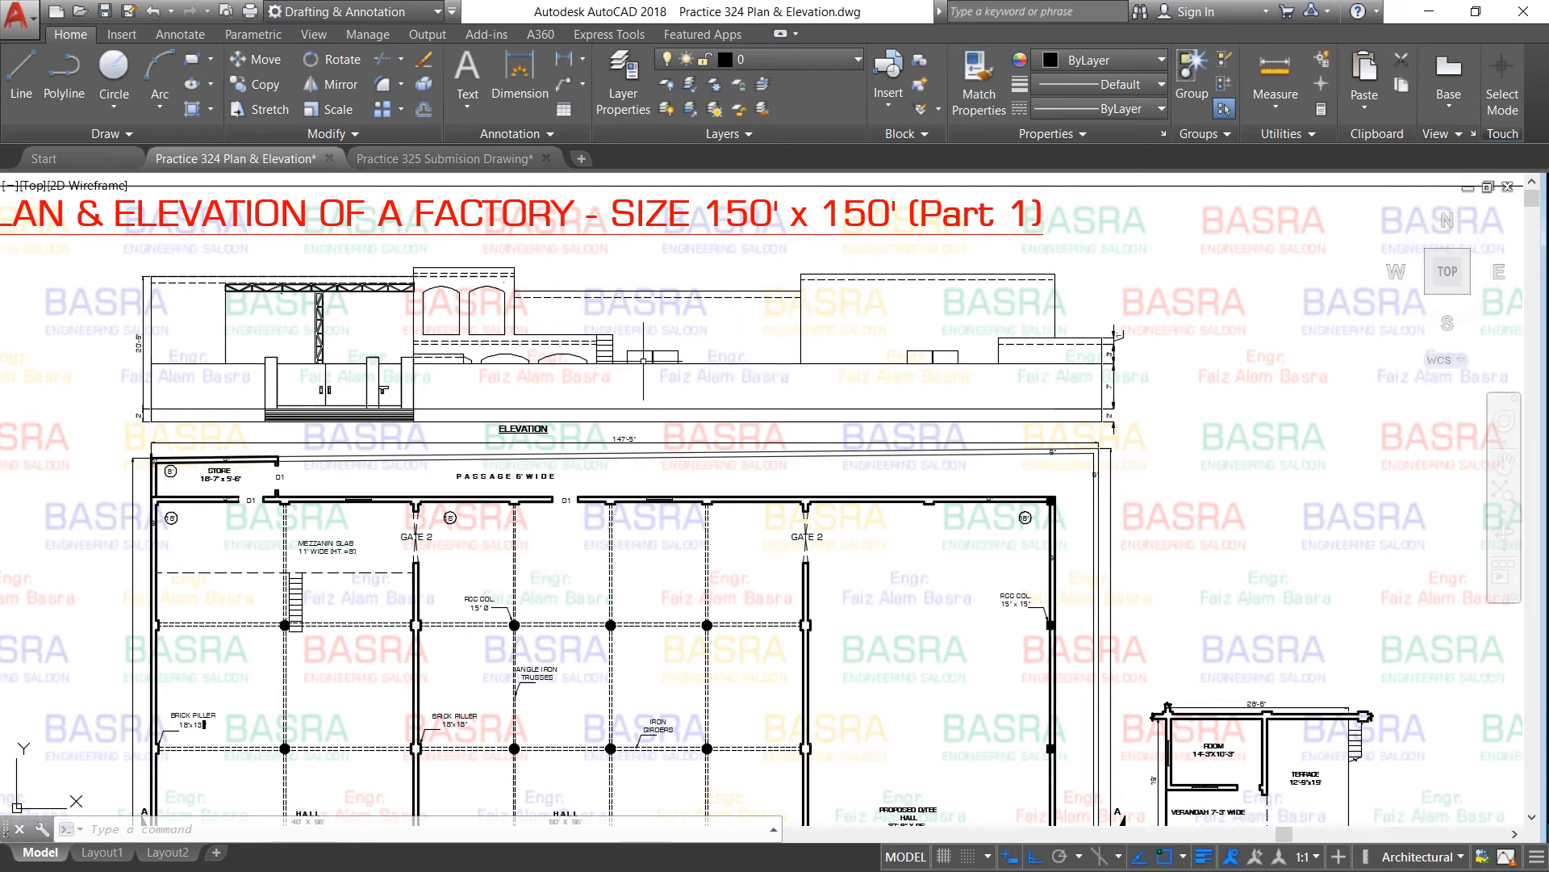
scroll(622, 360, "up", 2)
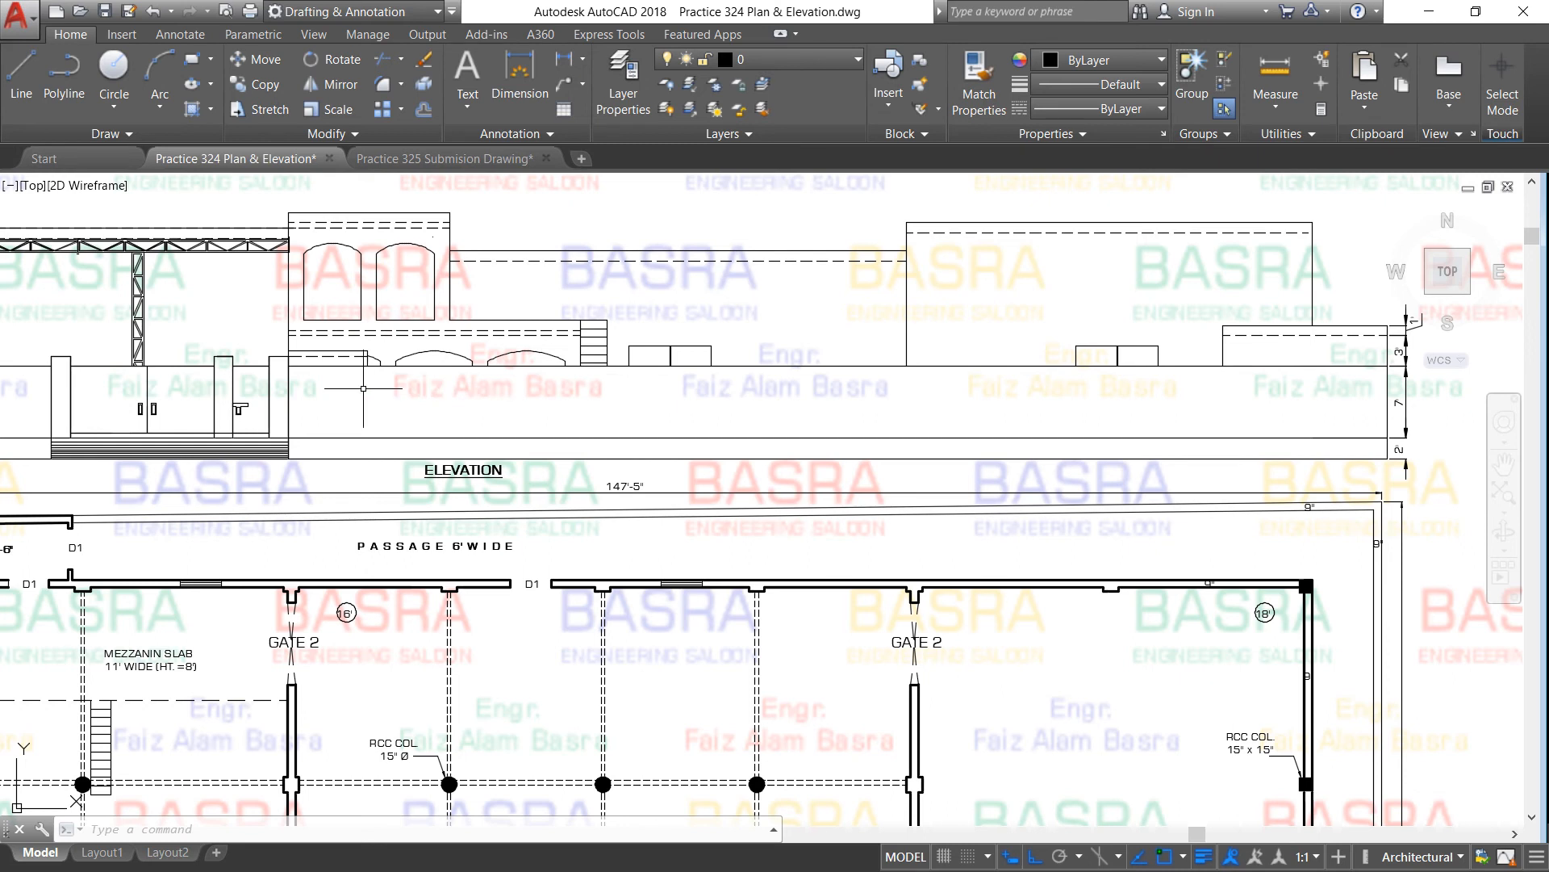
scroll(279, 350, "up", 2)
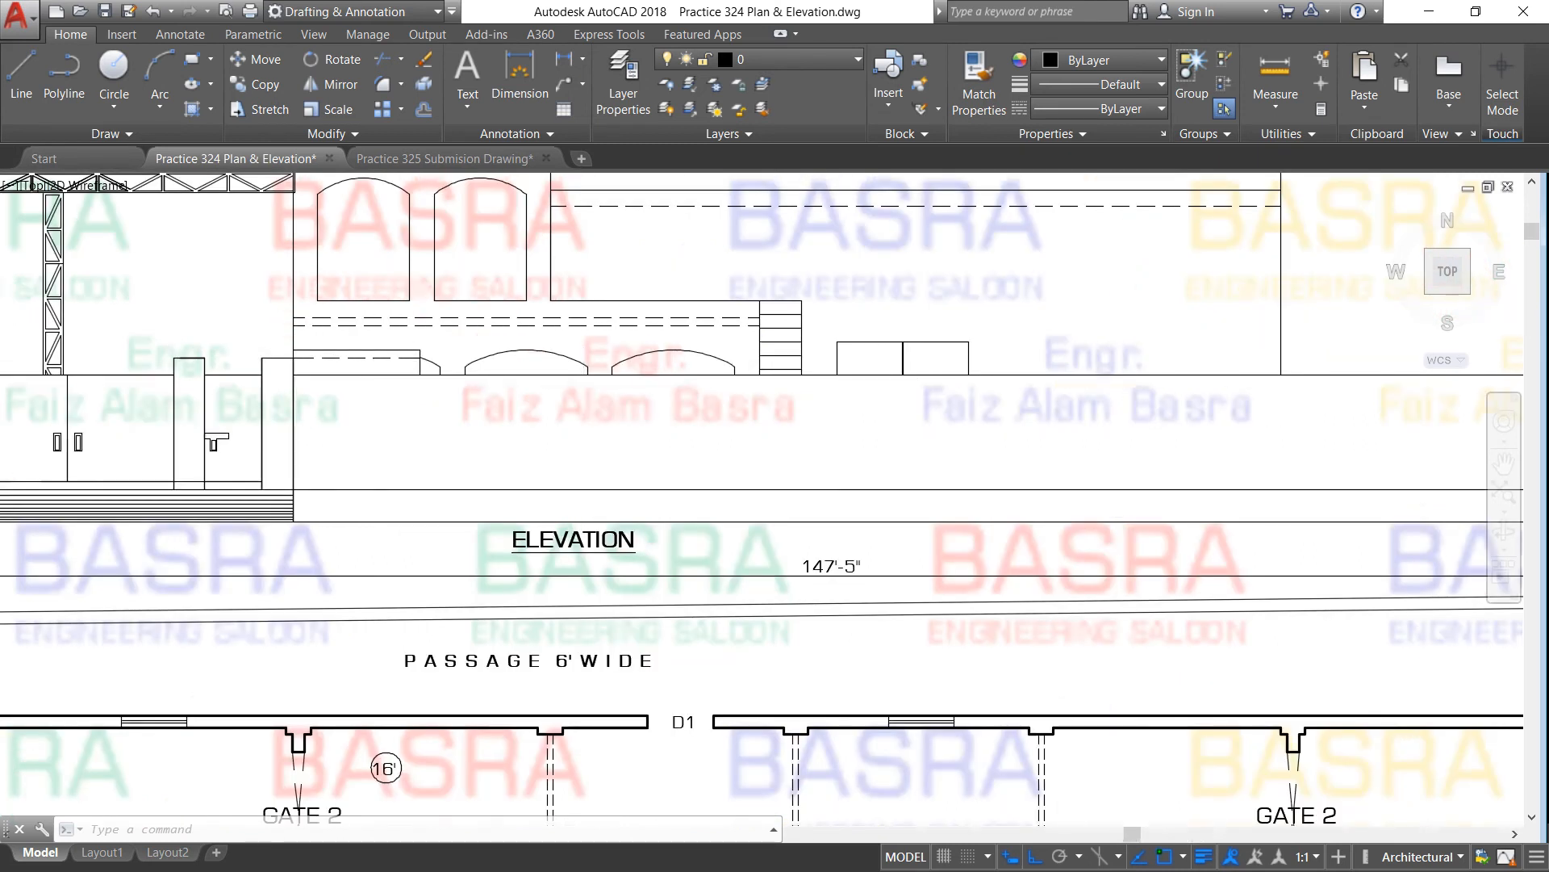
scroll(1124, 384, "down", 2)
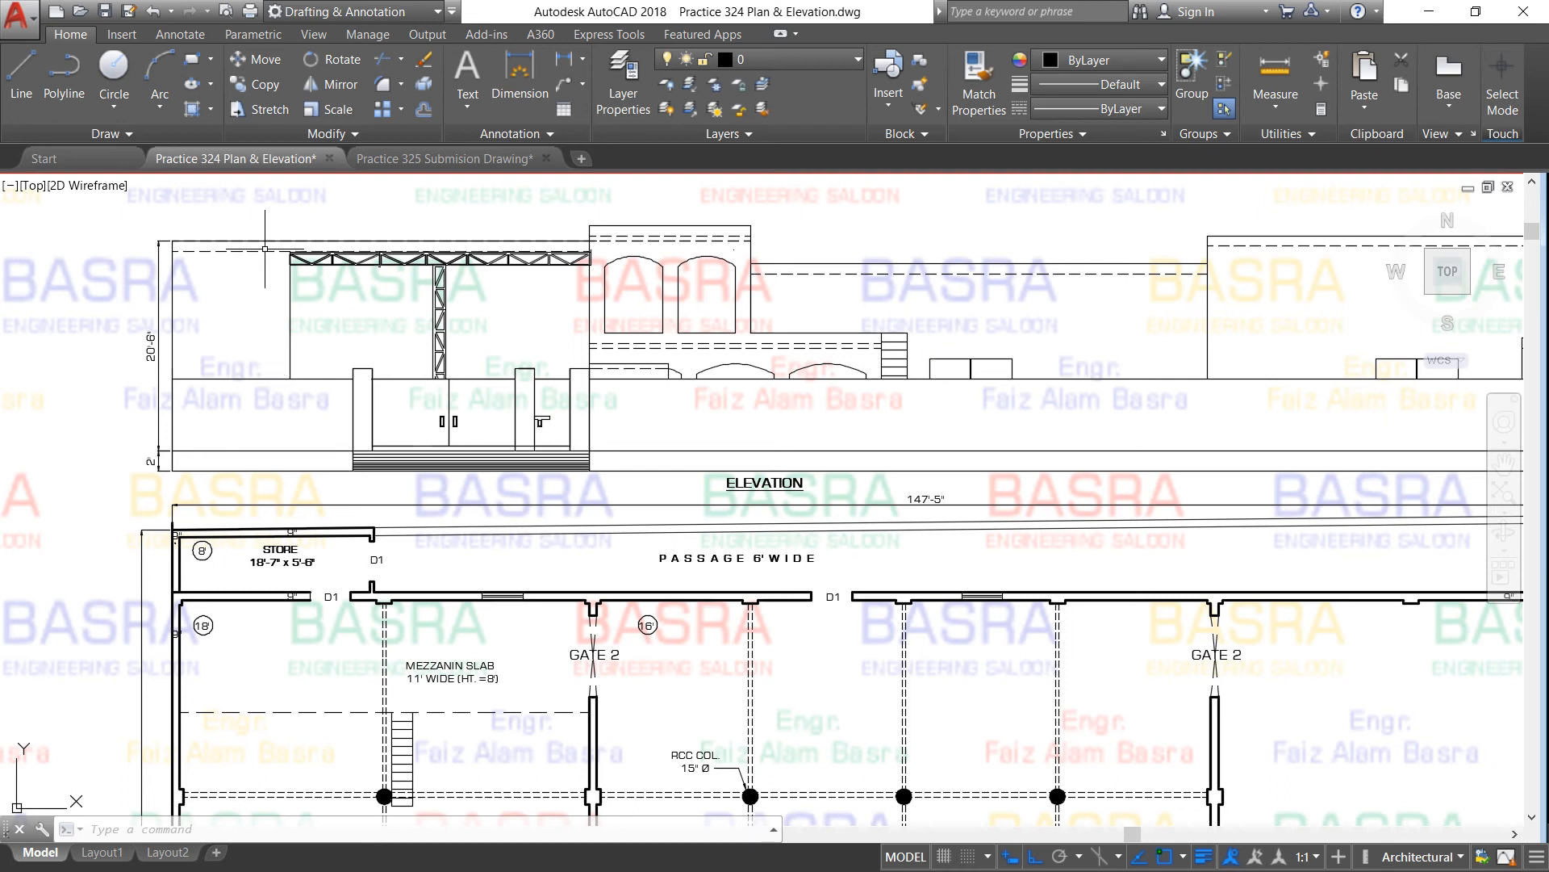
scroll(338, 488, "down", 5)
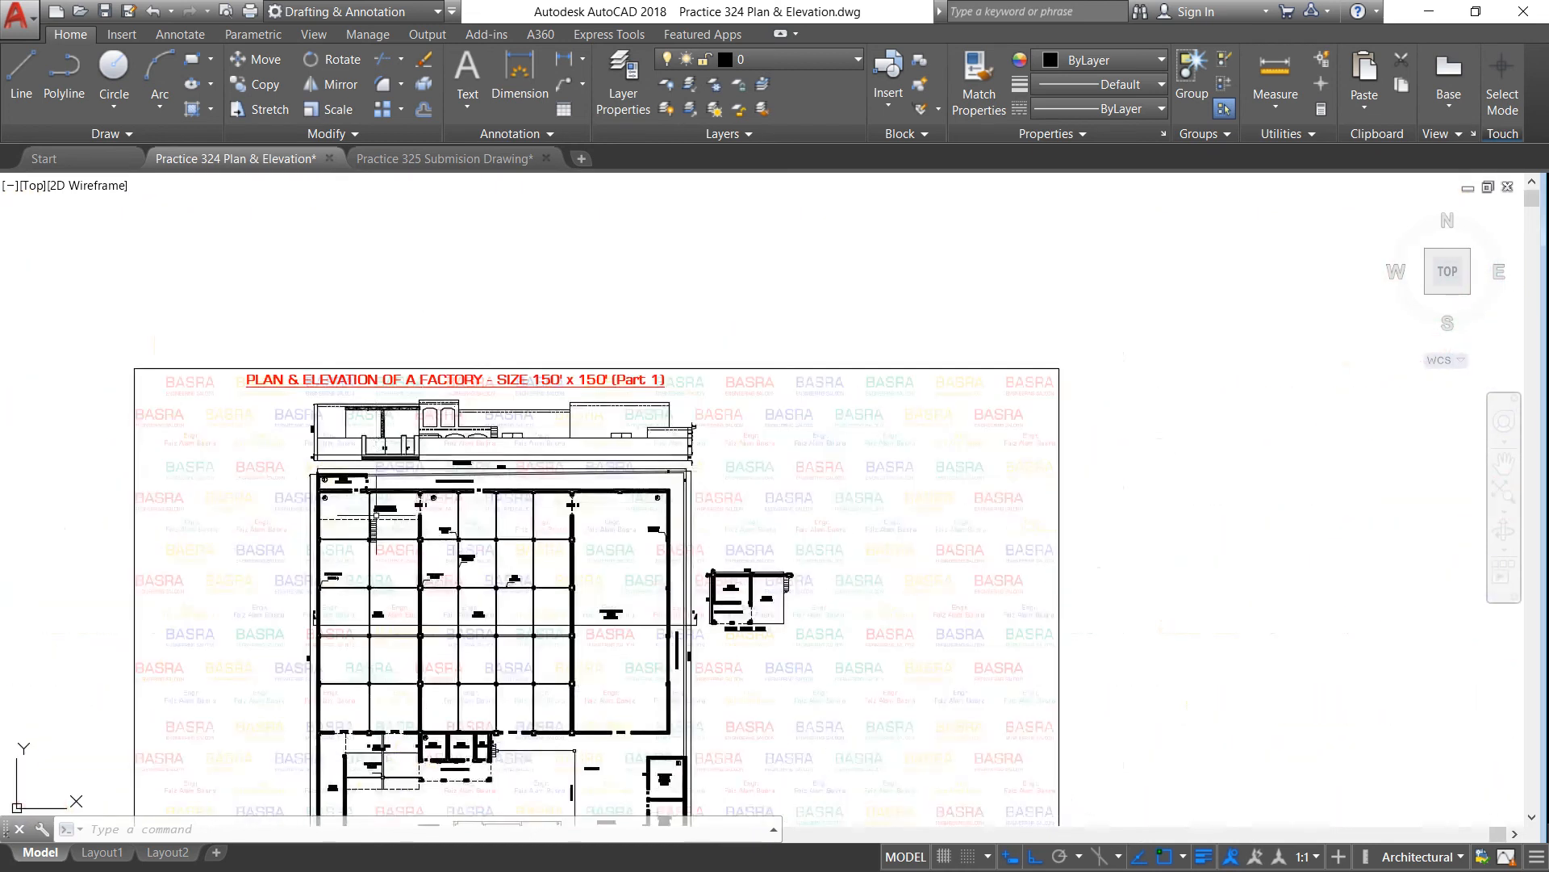
Compare Gate 1, its brick pillers and the guard room in the layout plan with the gate, pillers and entrance steps in the elevation
scroll(391, 518, "down", 6)
scroll(385, 601, "up", 12)
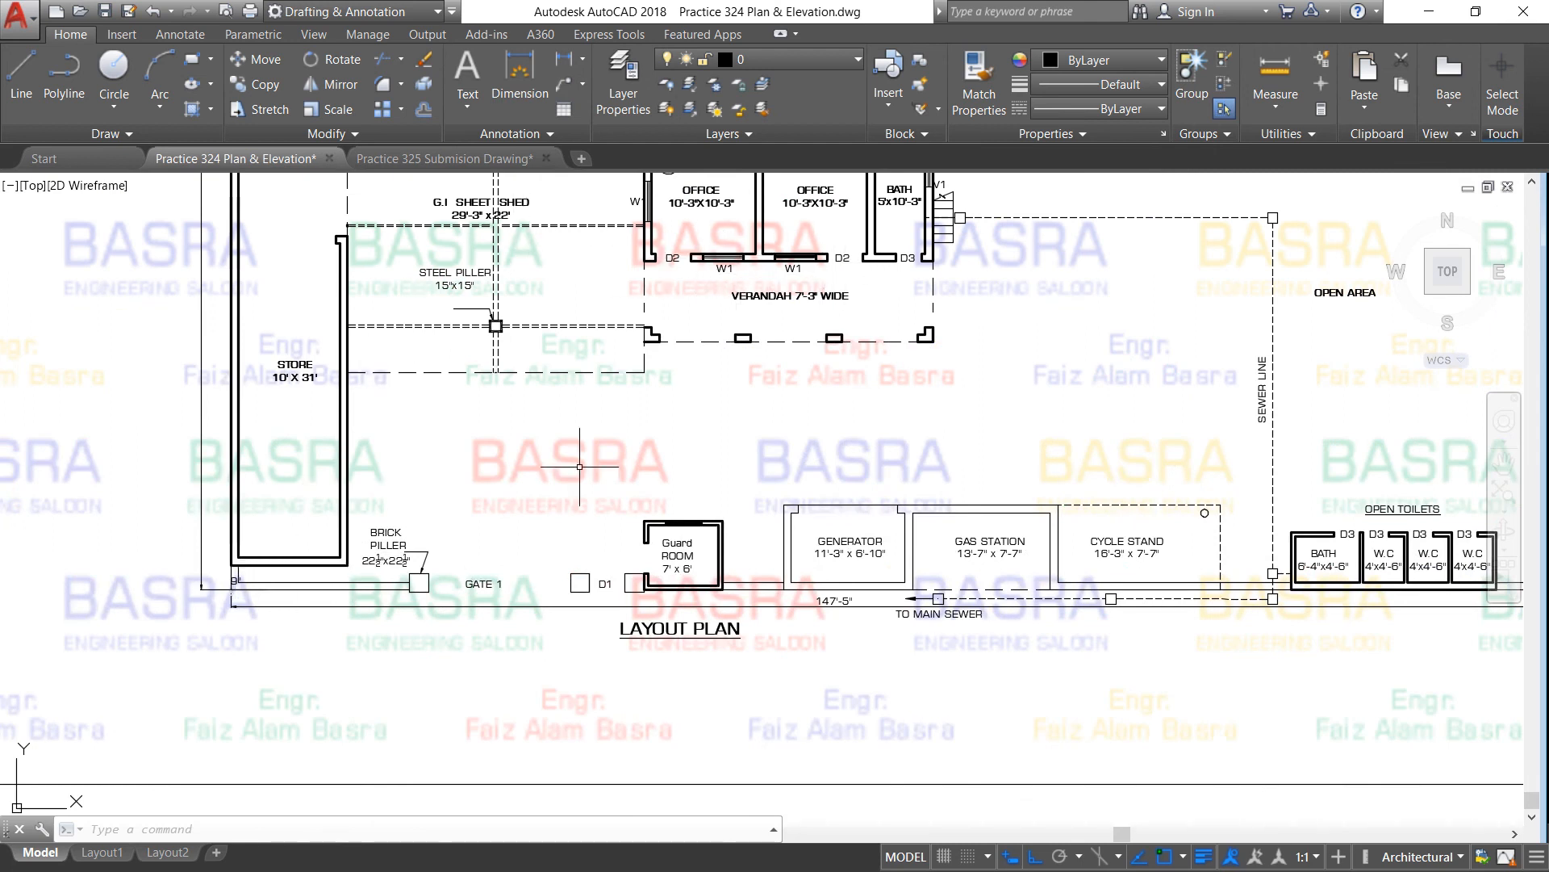
scroll(579, 501, "down", 2)
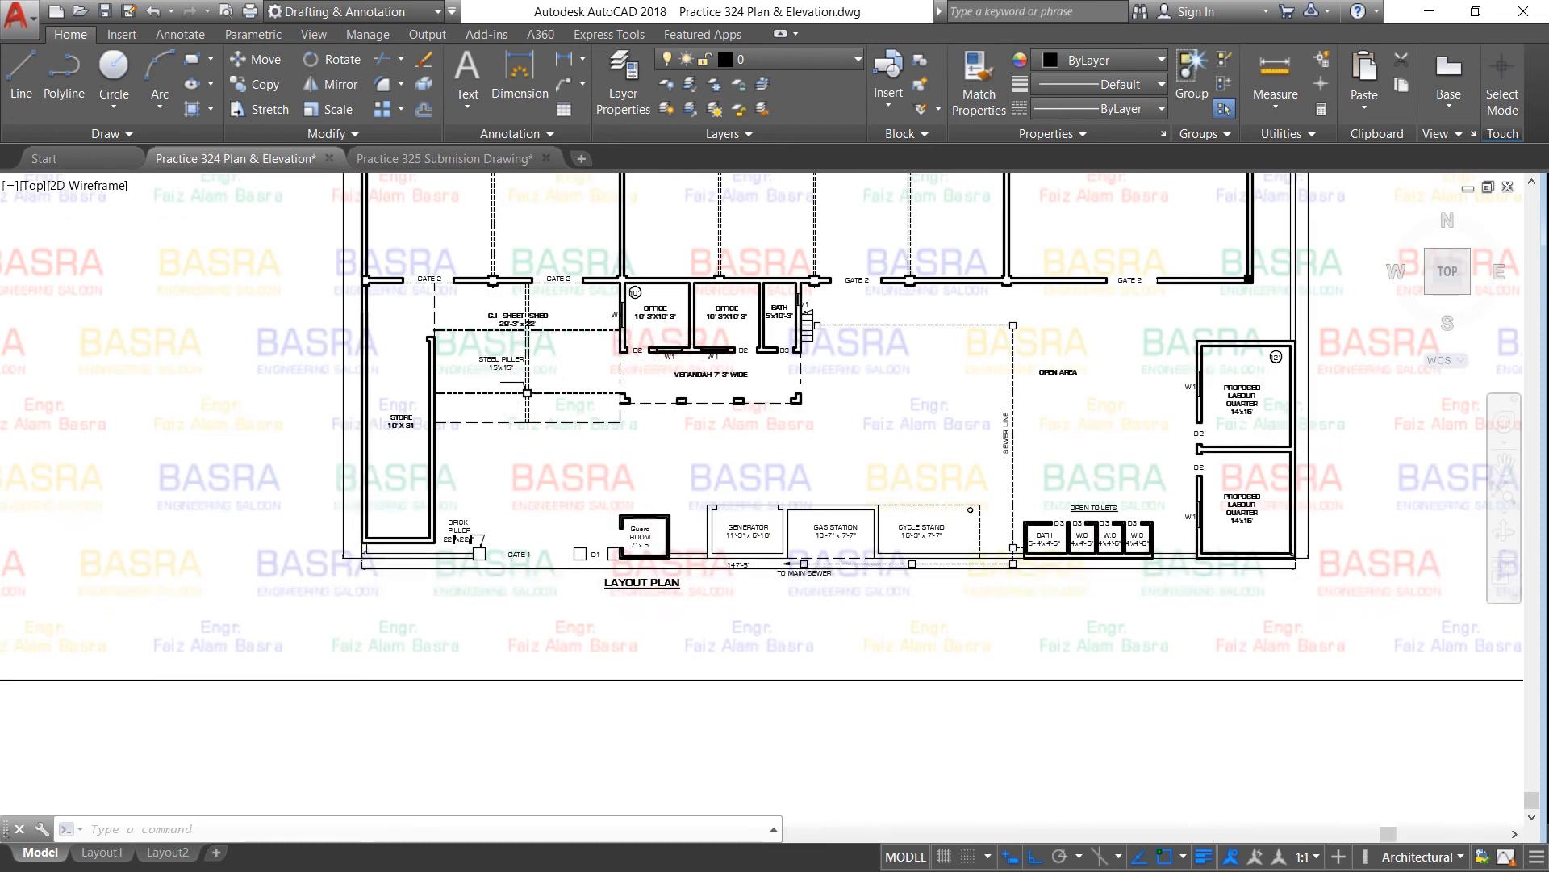
scroll(658, 339, "down", 8)
scroll(651, 310, "up", 4)
scroll(657, 355, "up", 5)
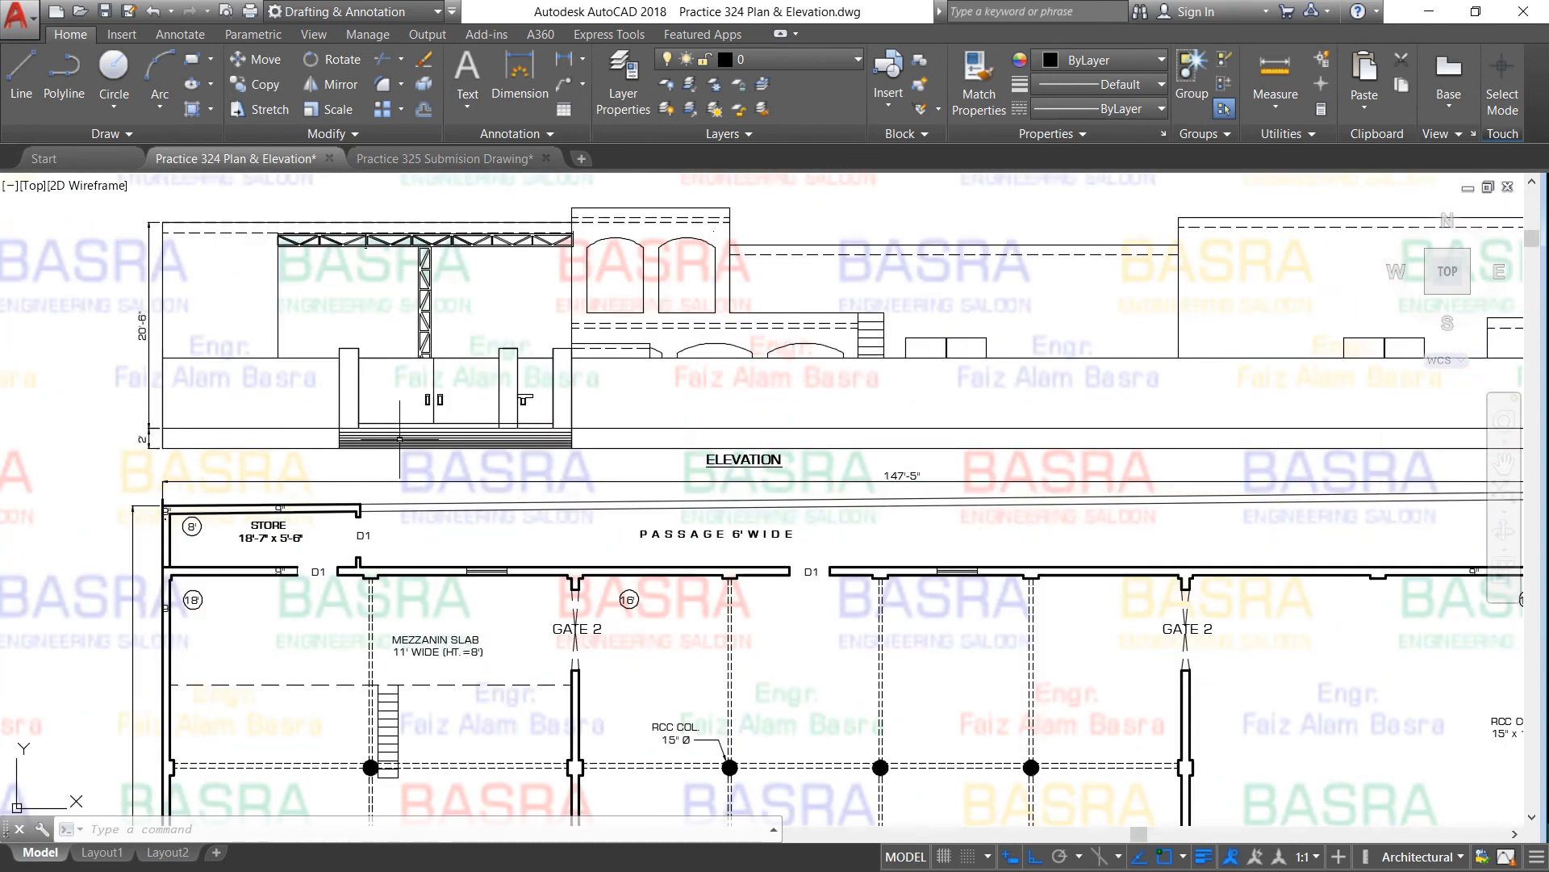
scroll(355, 440, "up", 4)
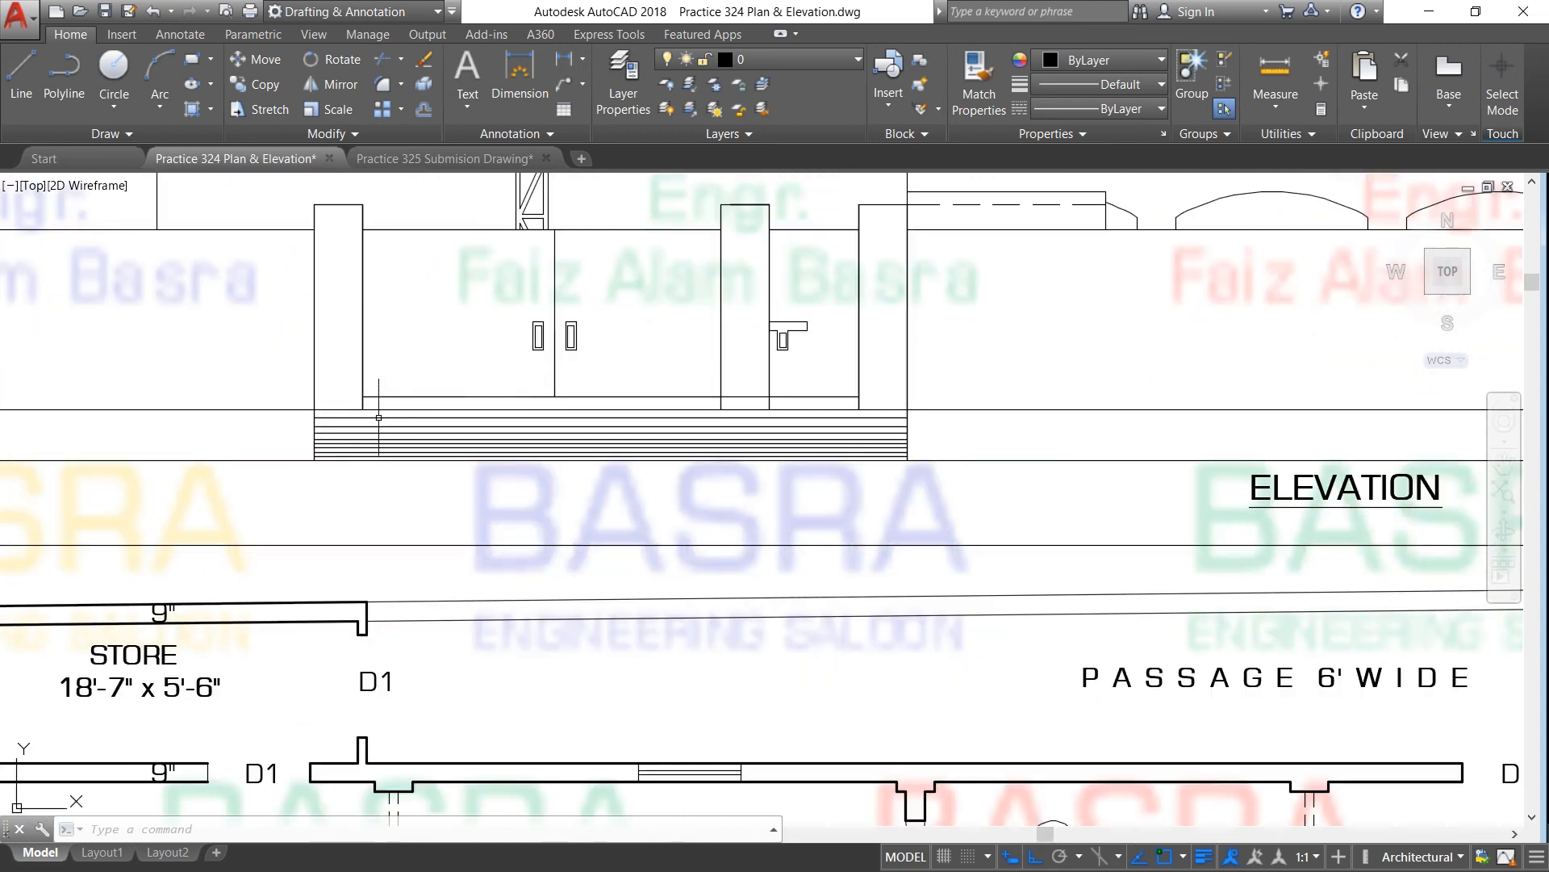
scroll(381, 412, "up", 2)
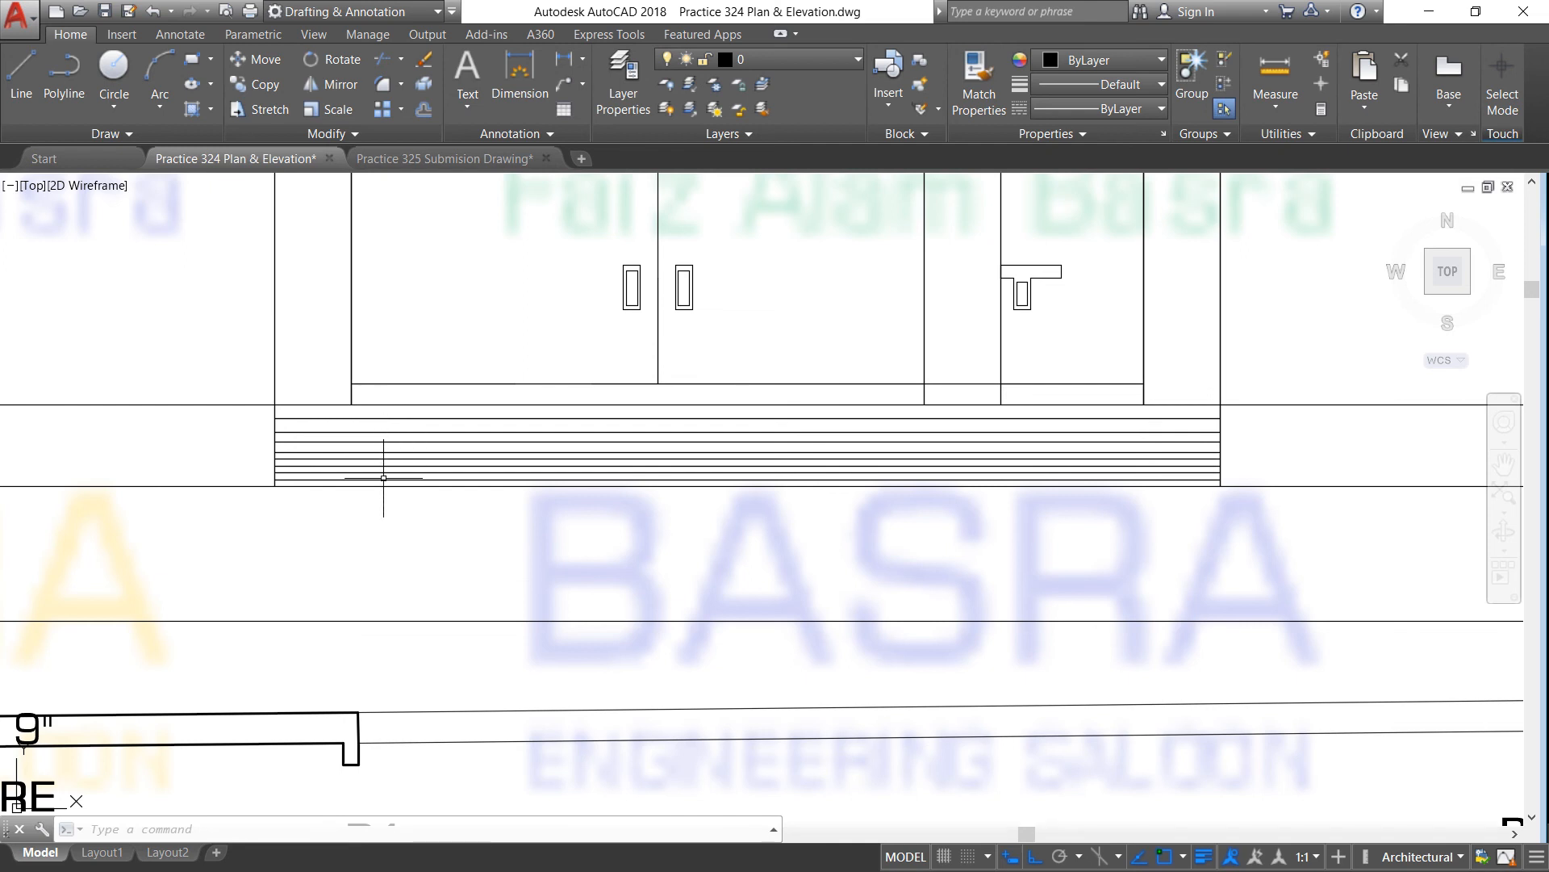
scroll(417, 420, "down", 4)
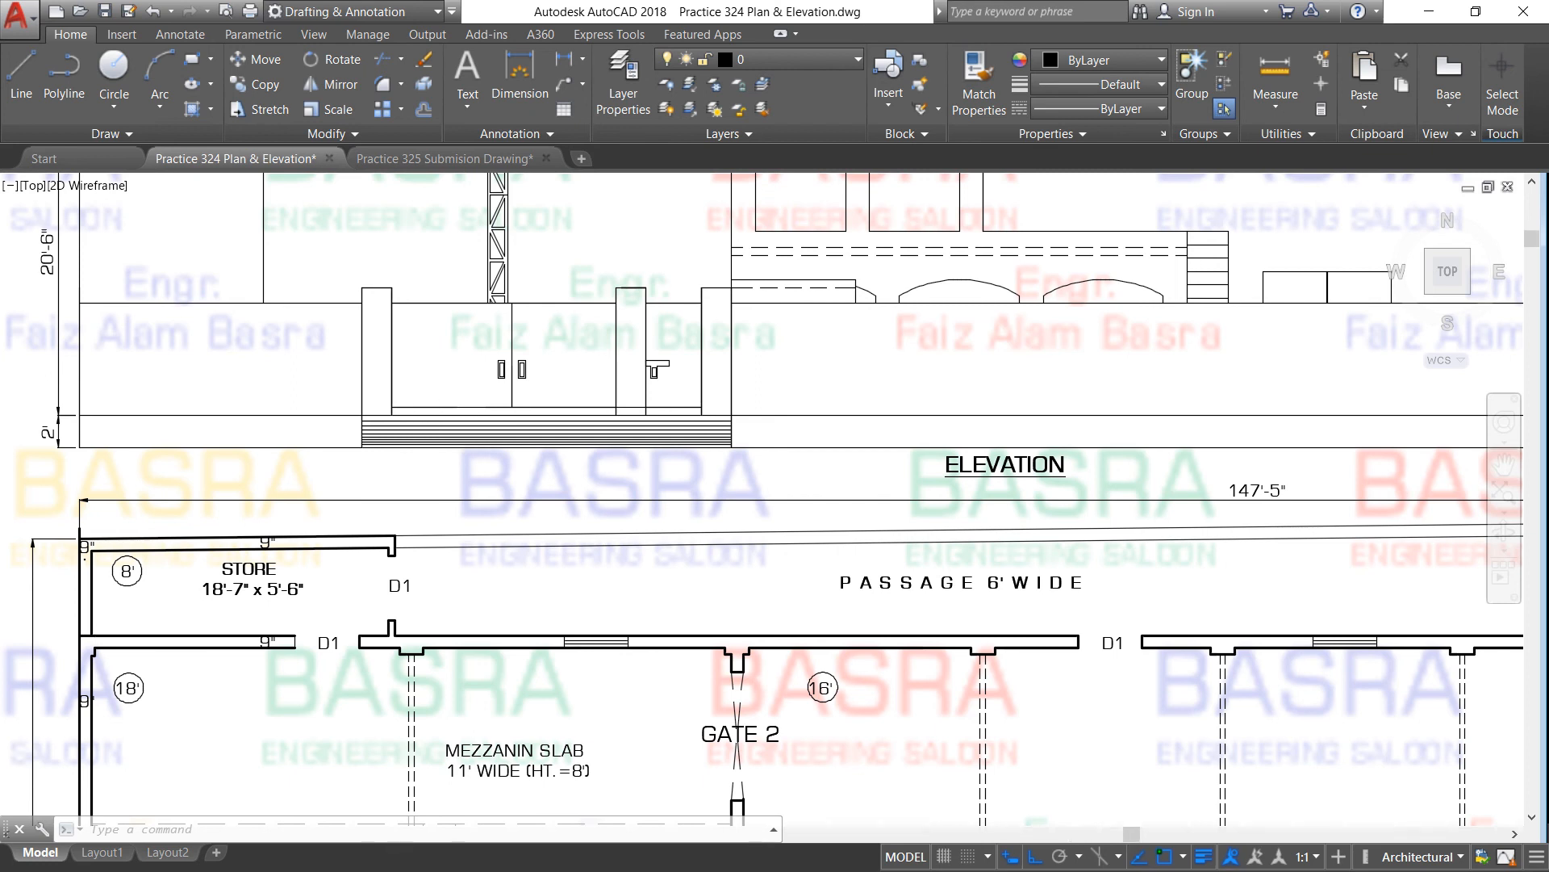
scroll(401, 449, "down", 2)
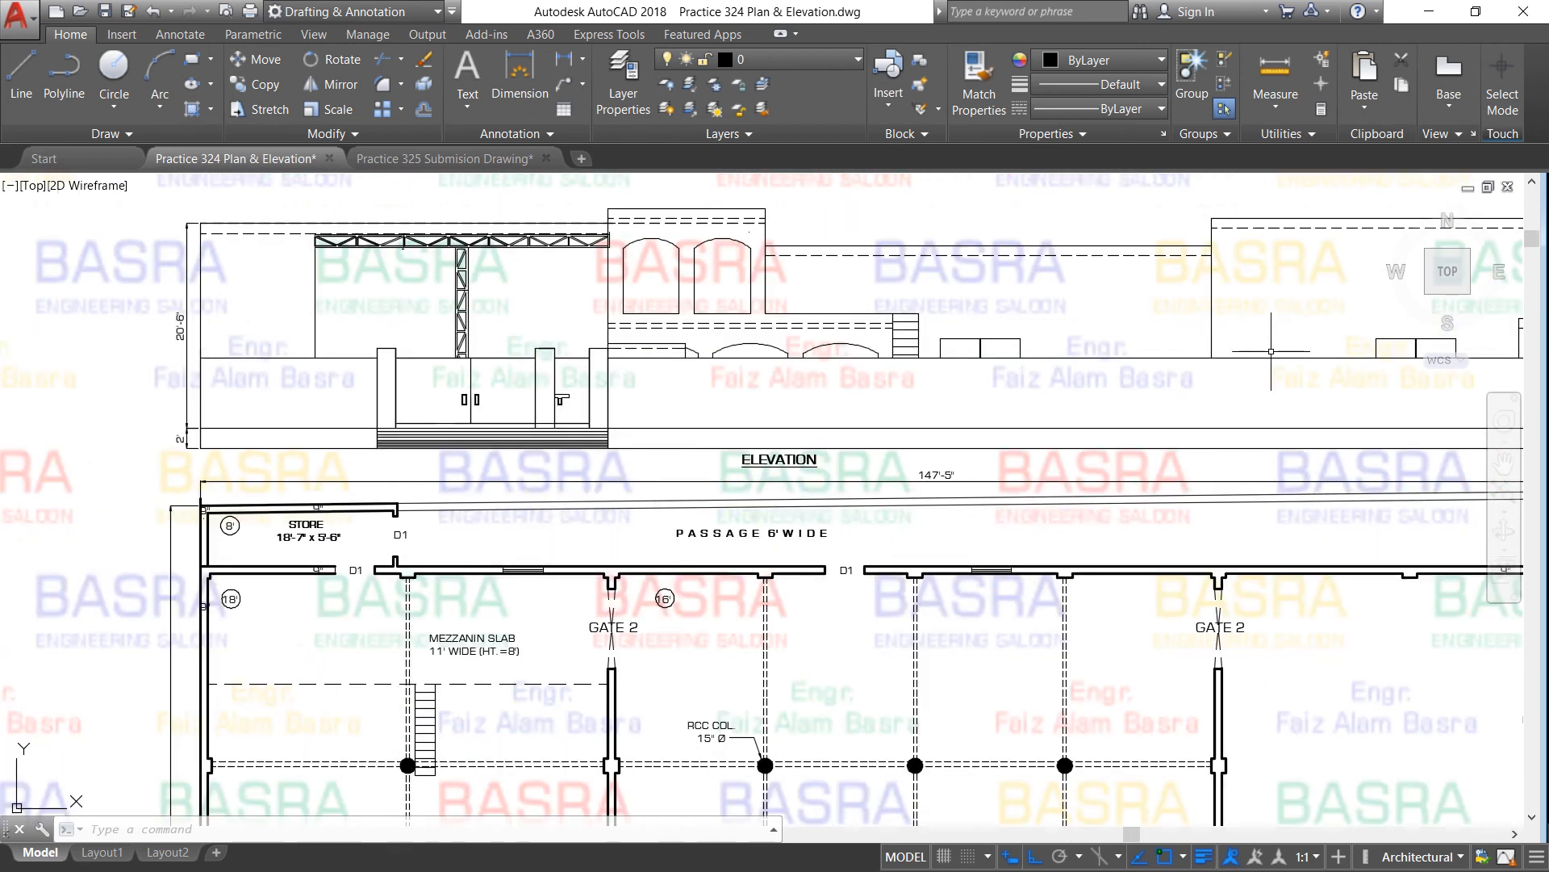
scroll(728, 418, "down", 2)
Inspect the elevation's verandah arches and staircase, and the steel truss and latticed piller of the shed
scroll(1080, 355, "up", 2)
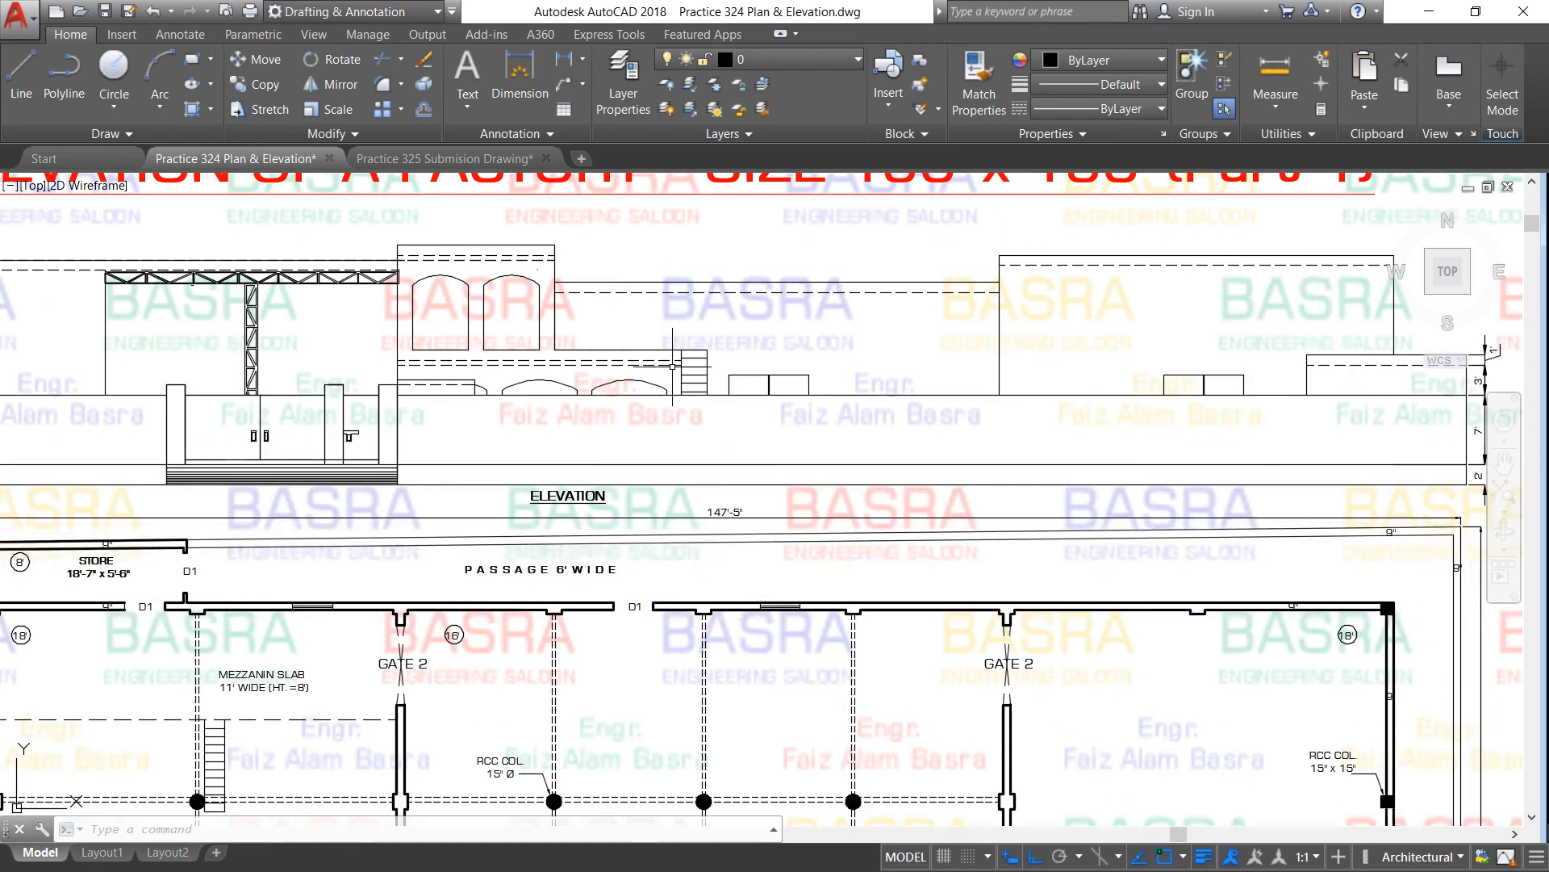
scroll(514, 369, "up", 2)
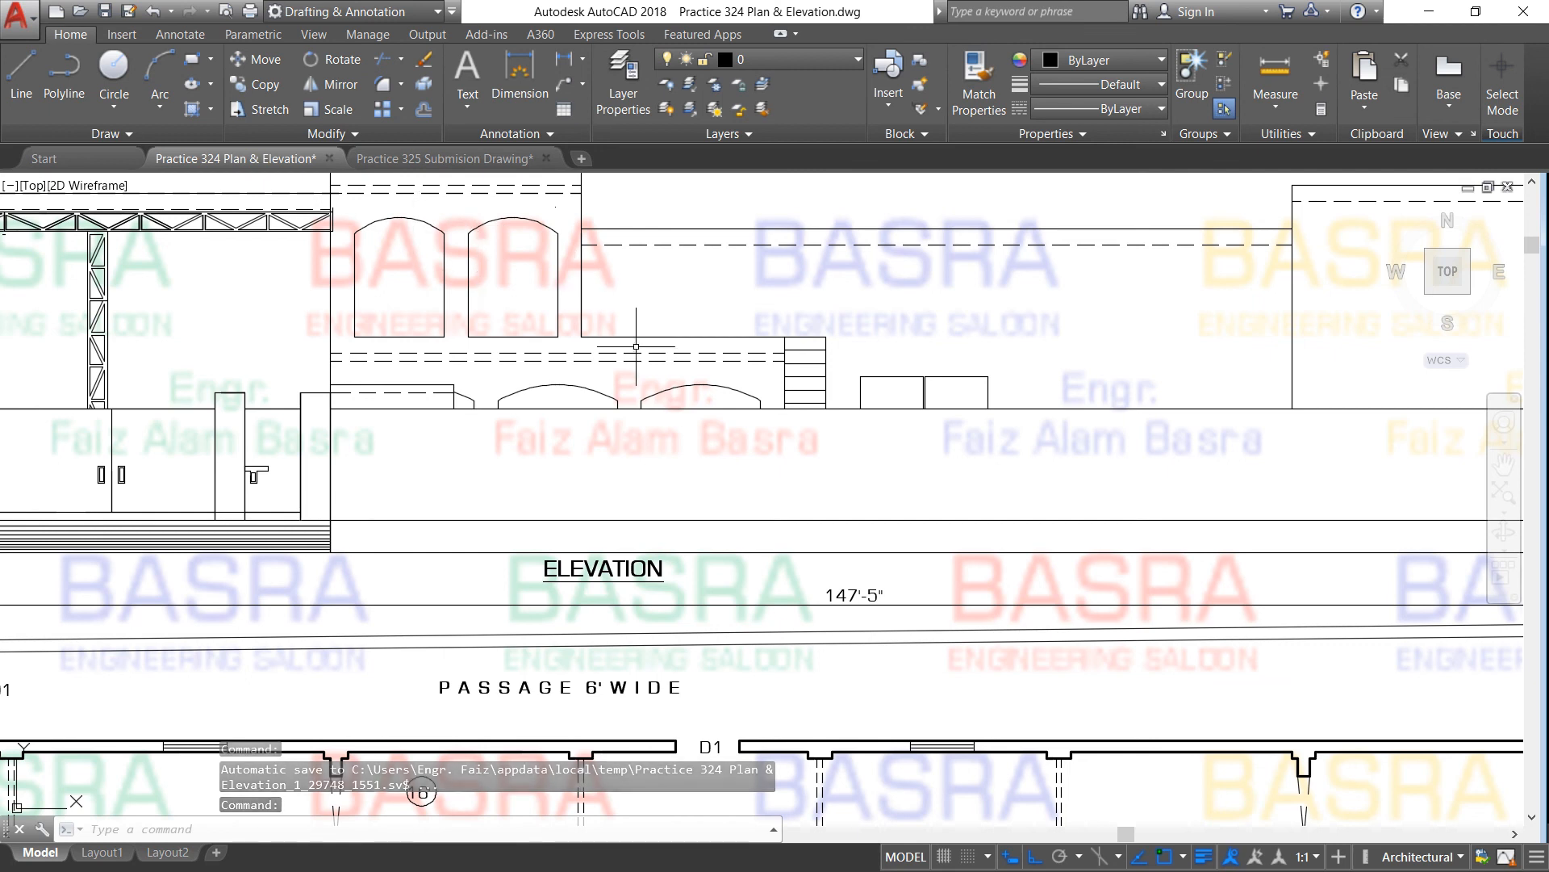
scroll(397, 352, "up", 4)
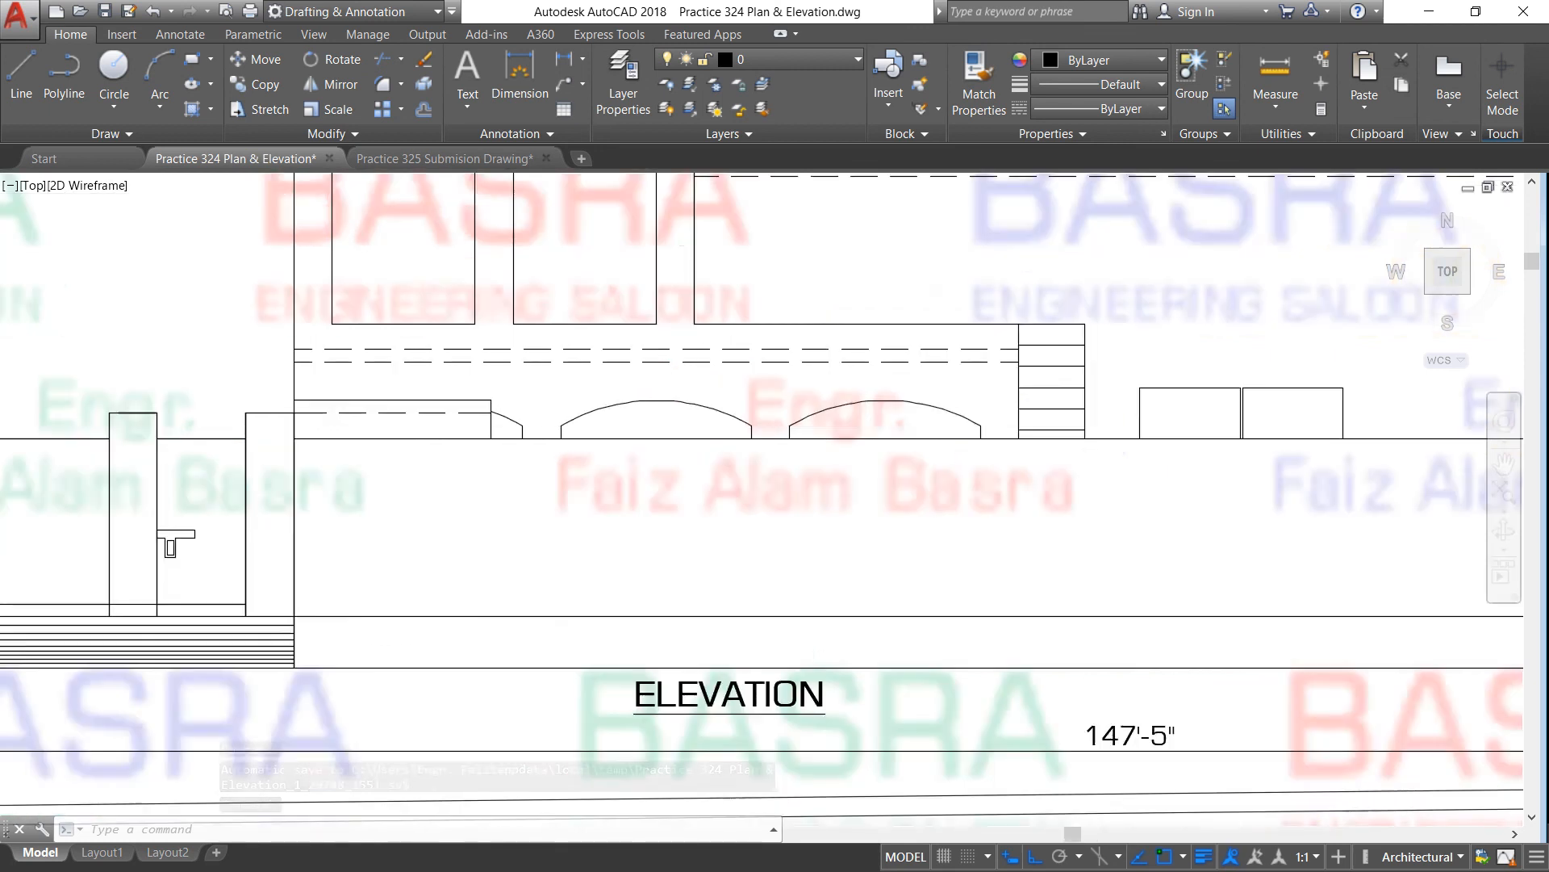
scroll(495, 346, "down", 5)
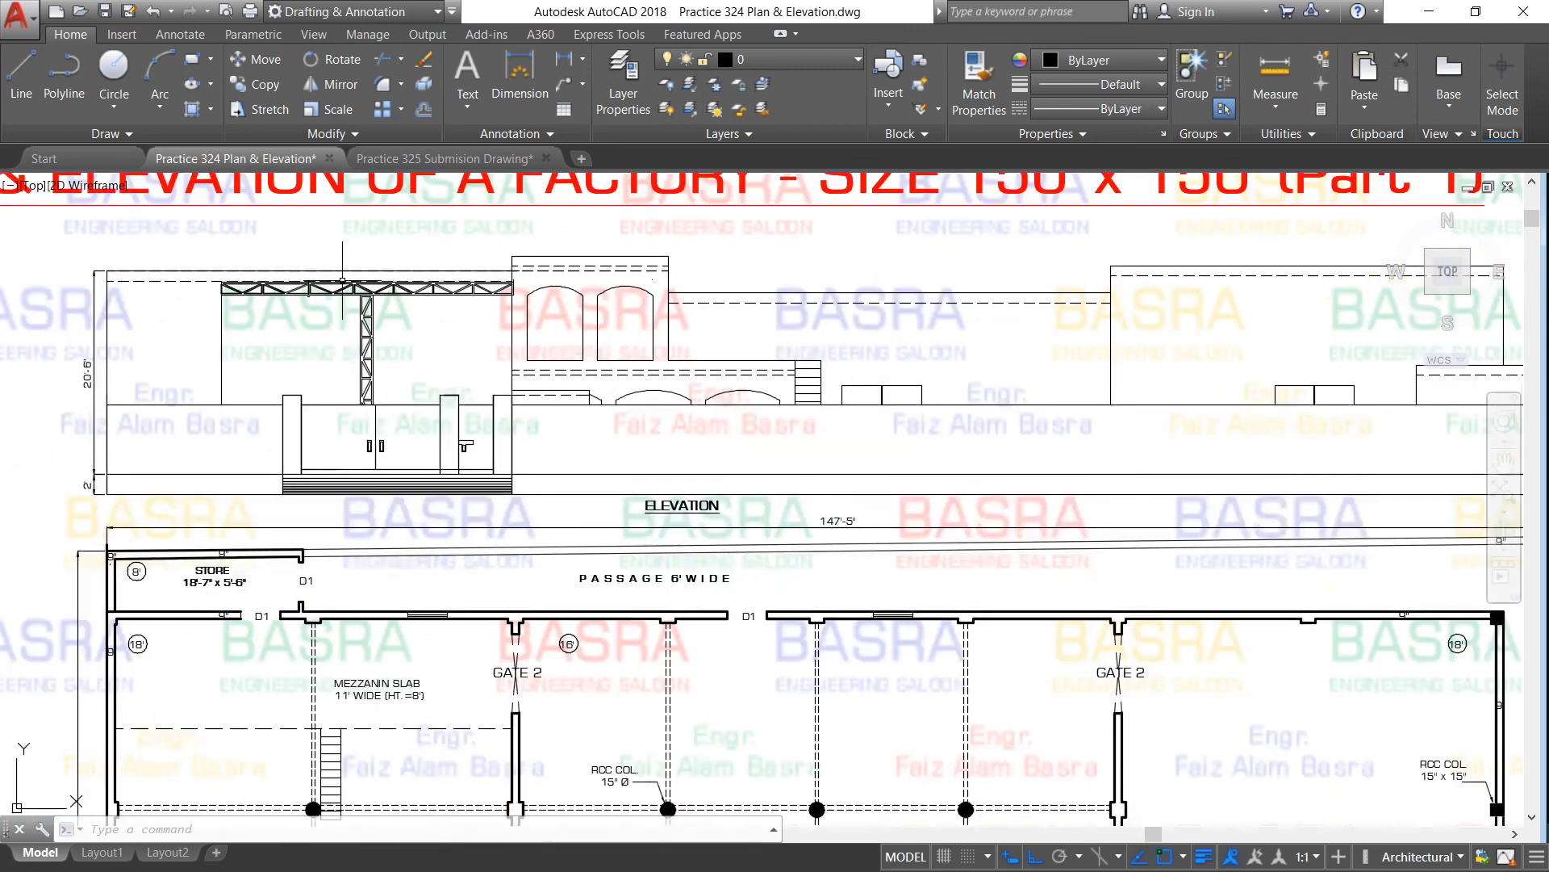
scroll(240, 309, "up", 2)
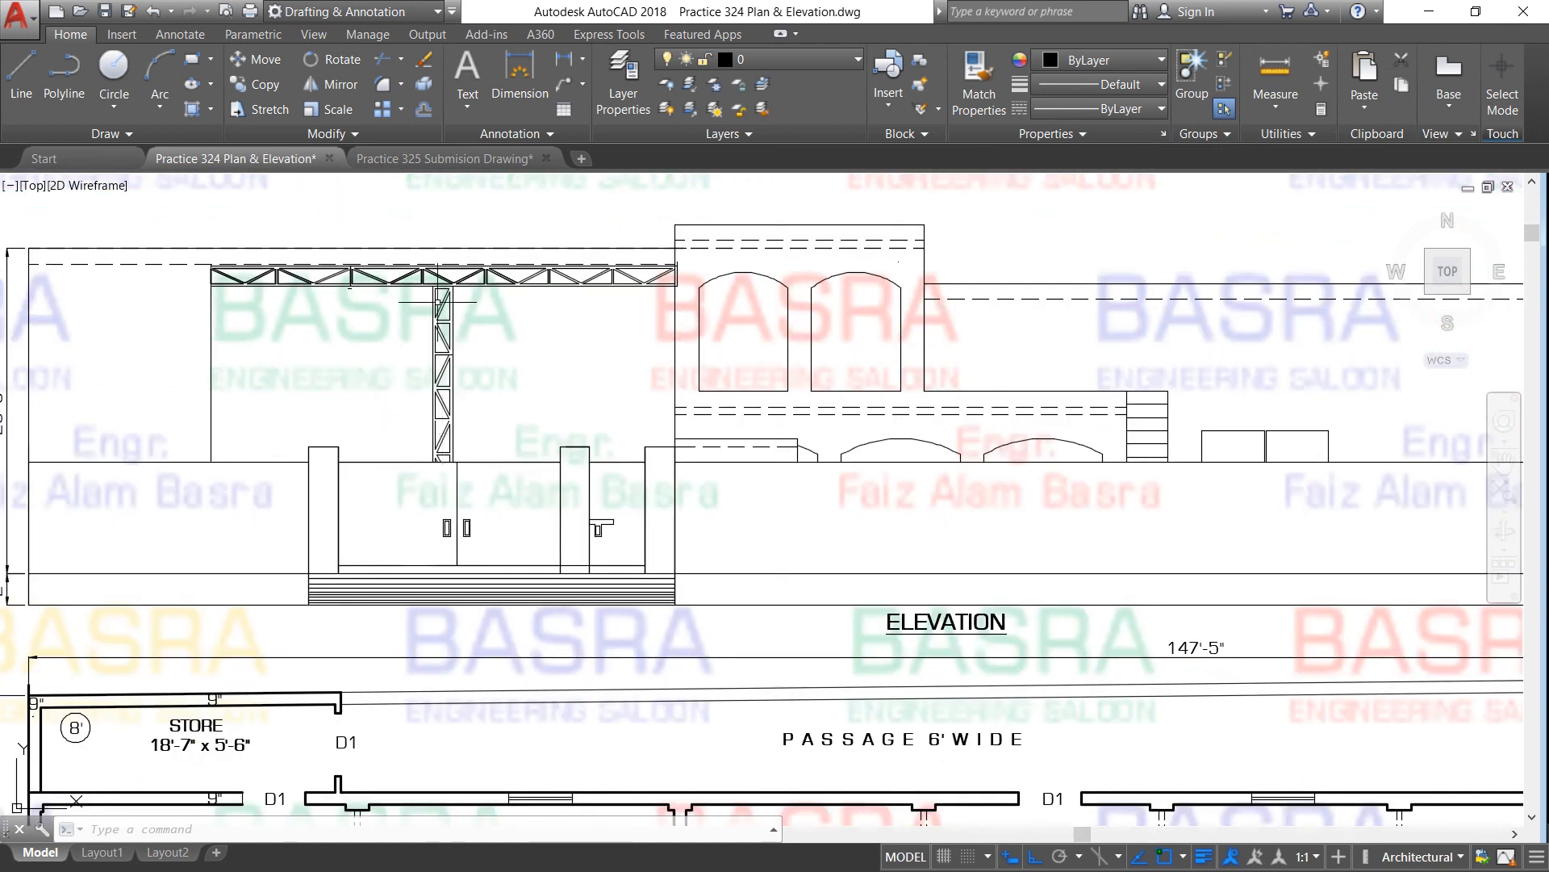
scroll(291, 264, "up", 3)
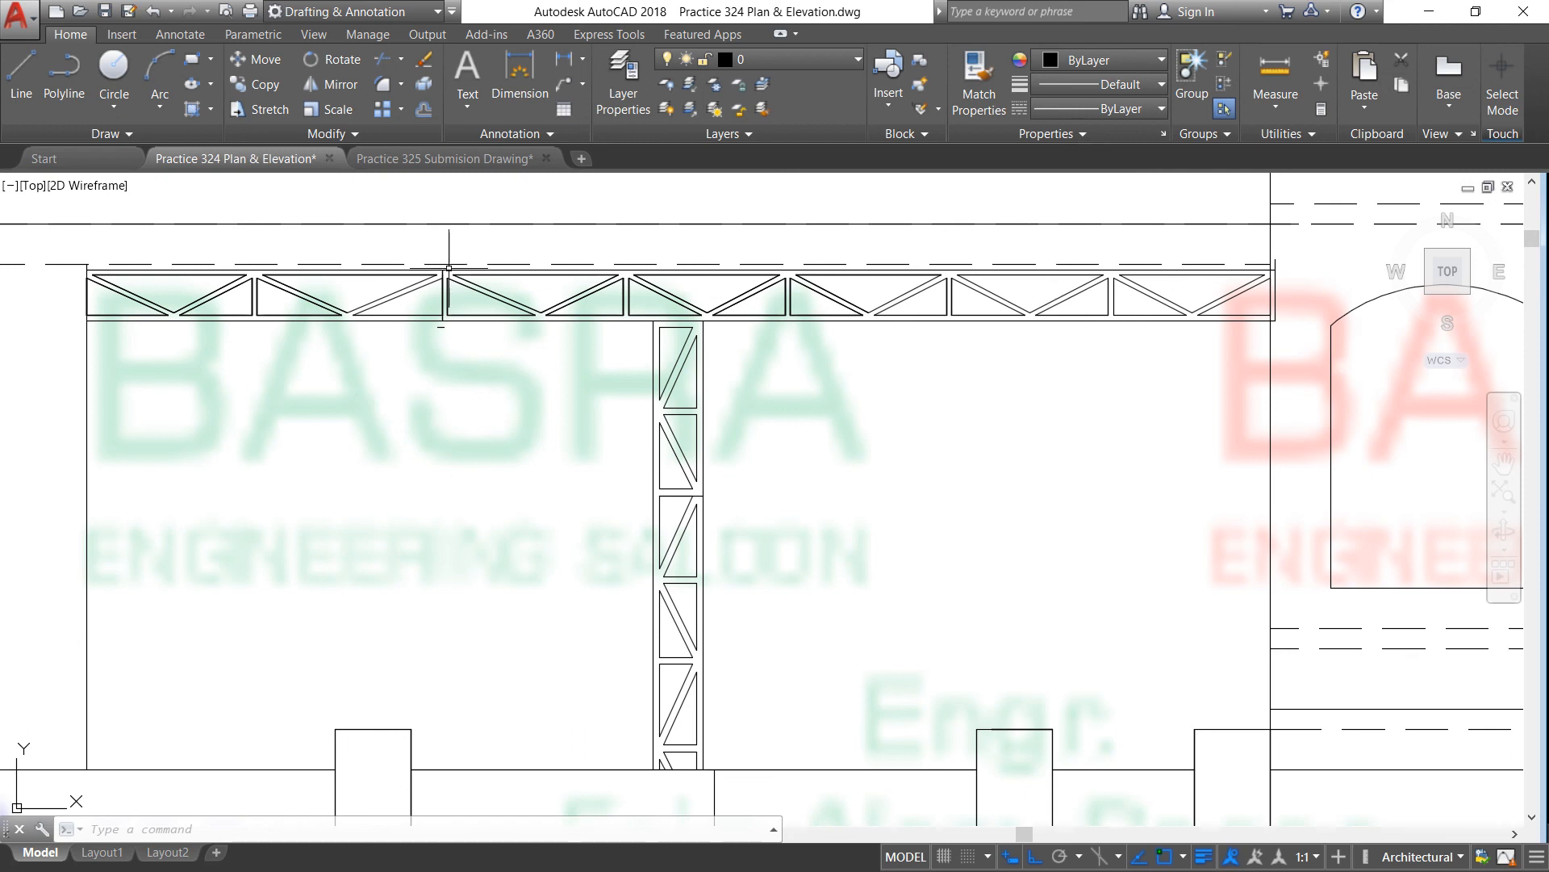
scroll(379, 275, "down", 4)
scroll(517, 288, "down", 1)
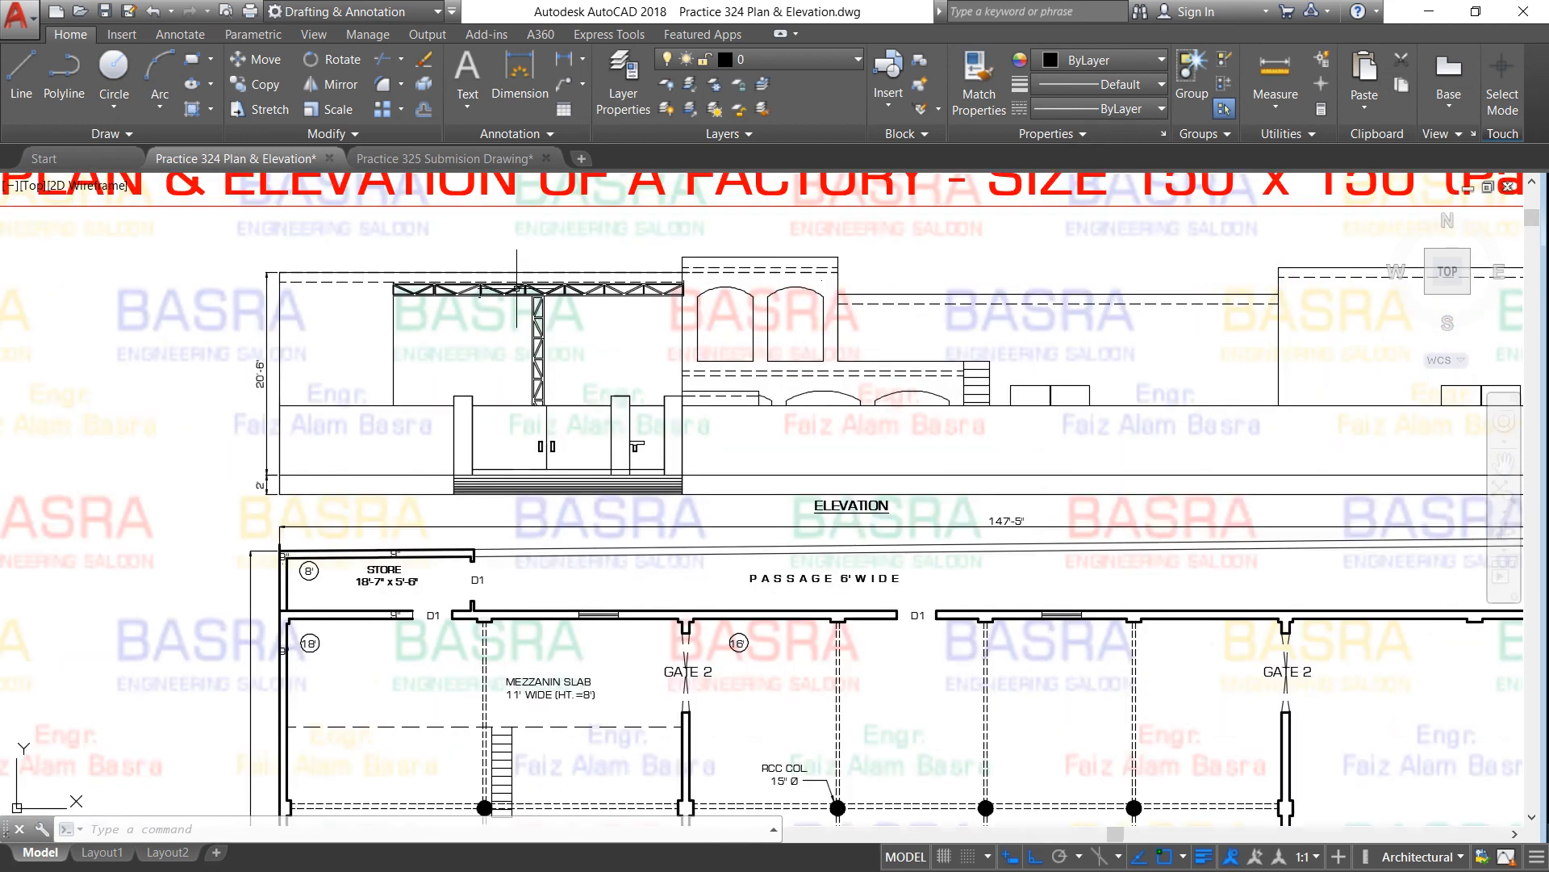
scroll(445, 288, "down", 2)
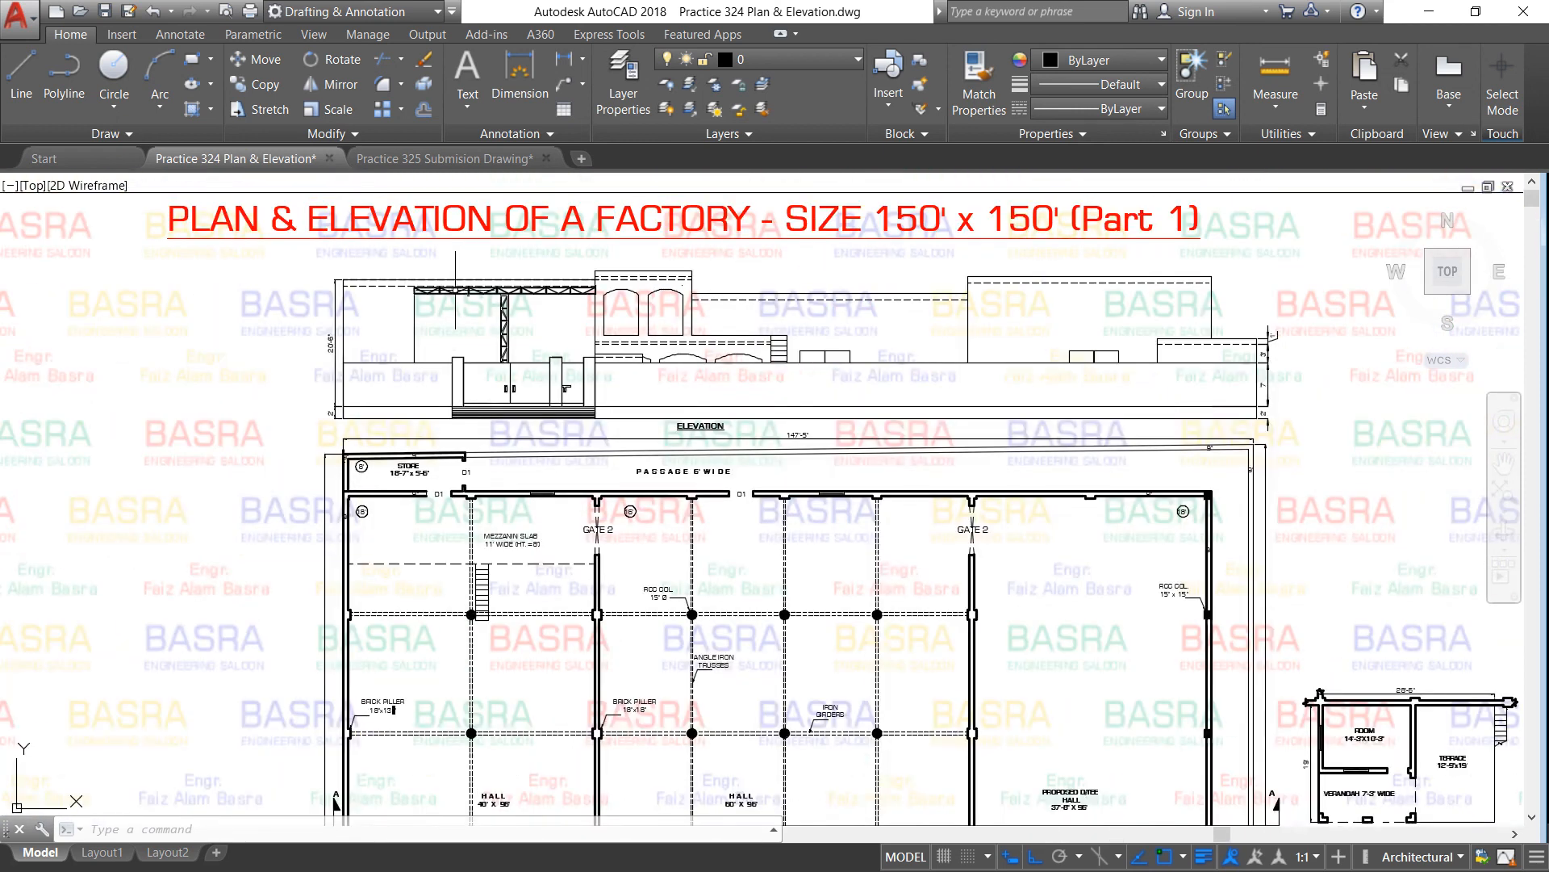
Review the height dimensions at both ends of the elevation and look over the finished sheet with the layout and first floor plans
scroll(1267, 385, "up", 2)
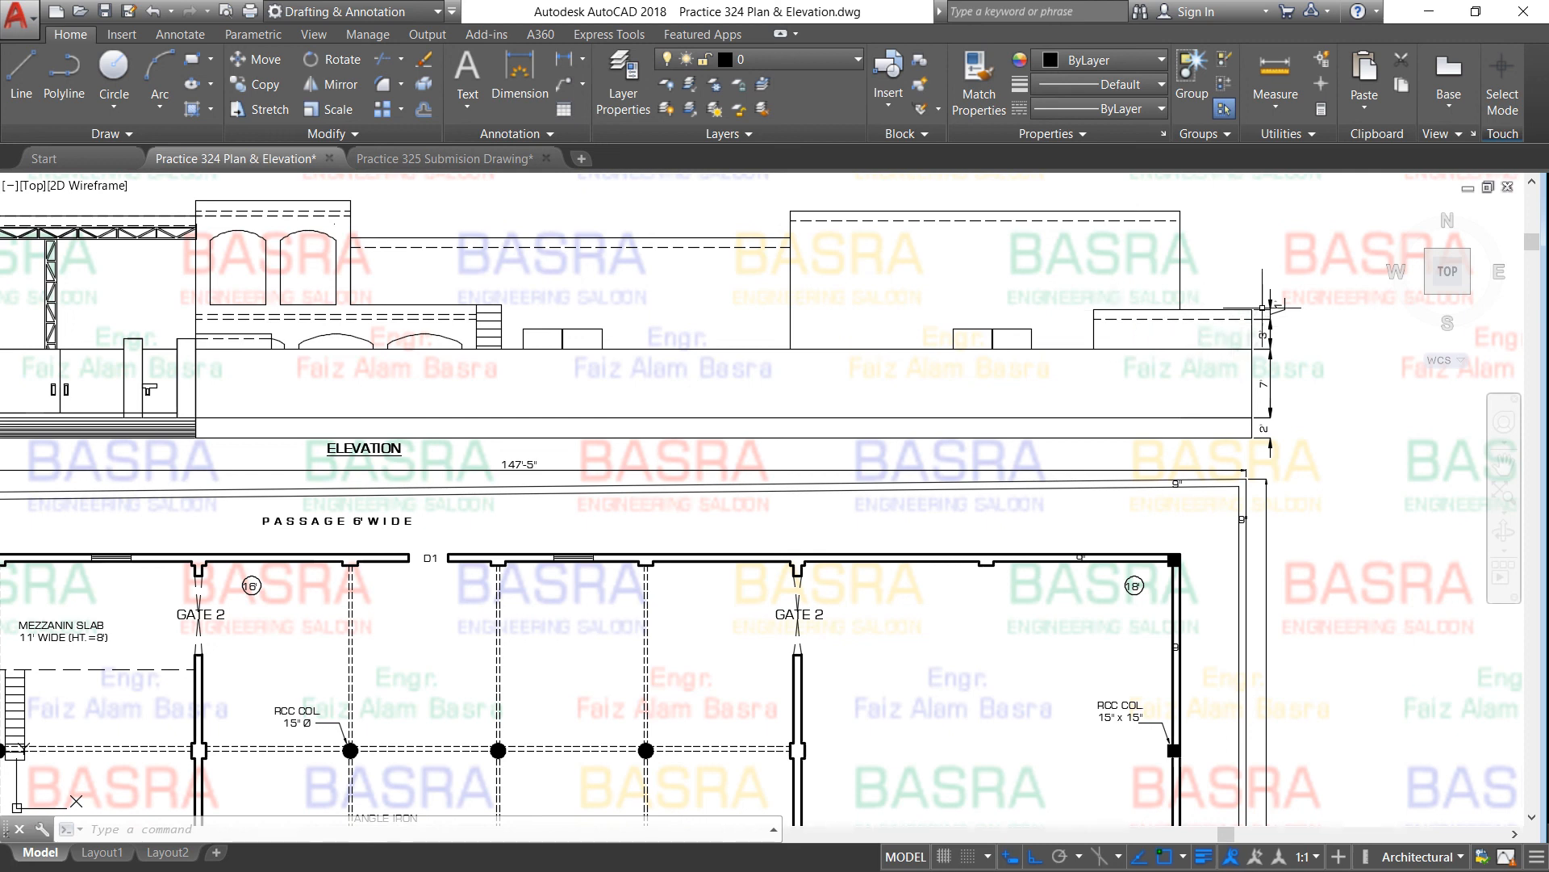
scroll(1263, 307, "up", 5)
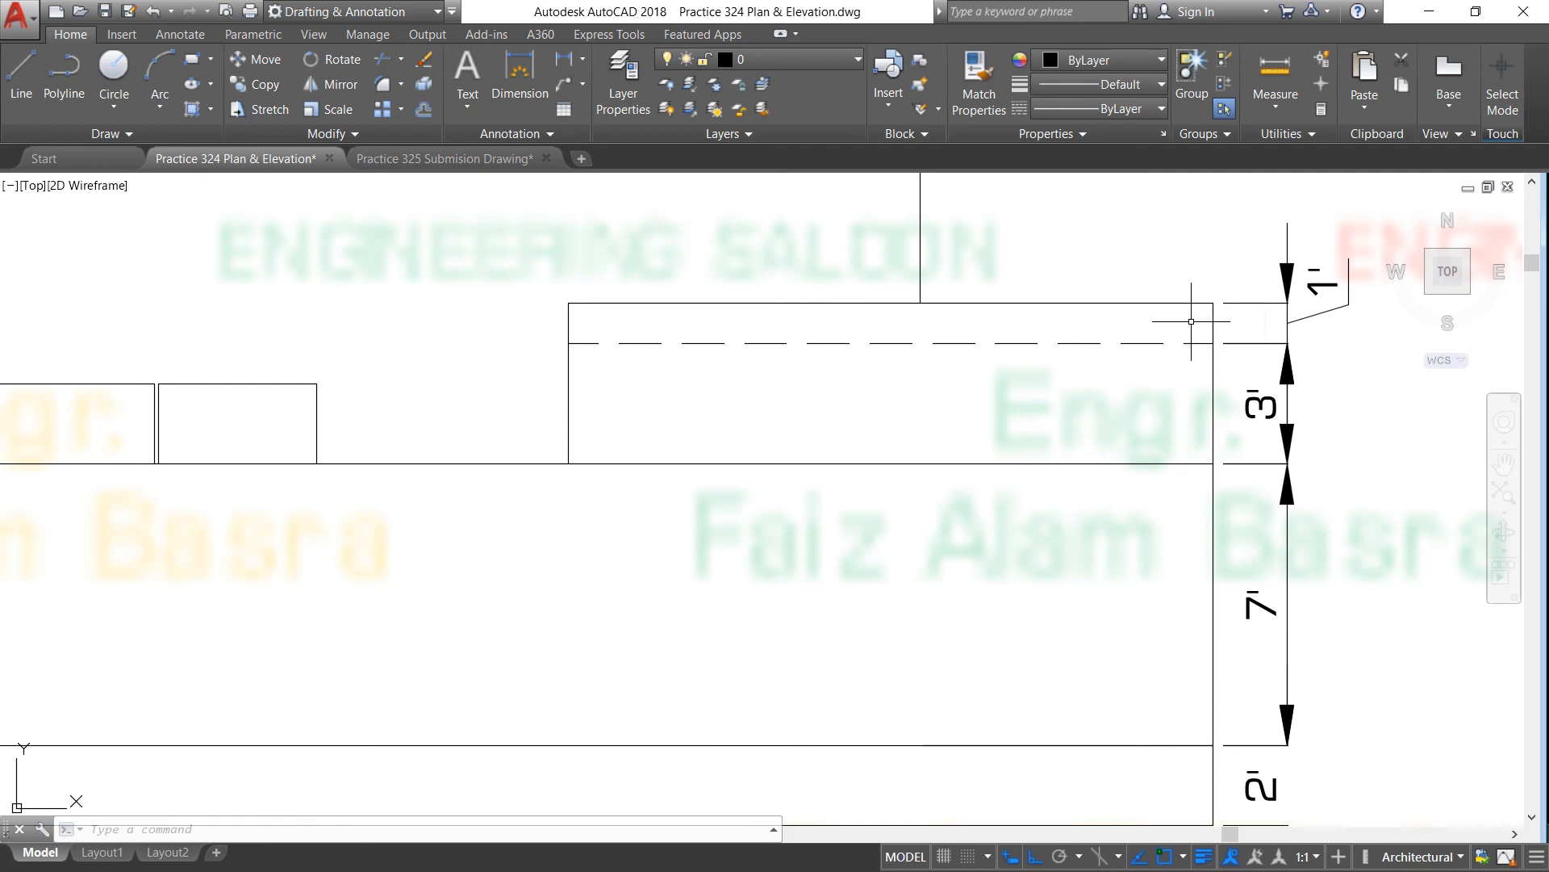
scroll(1190, 321, "down", 5)
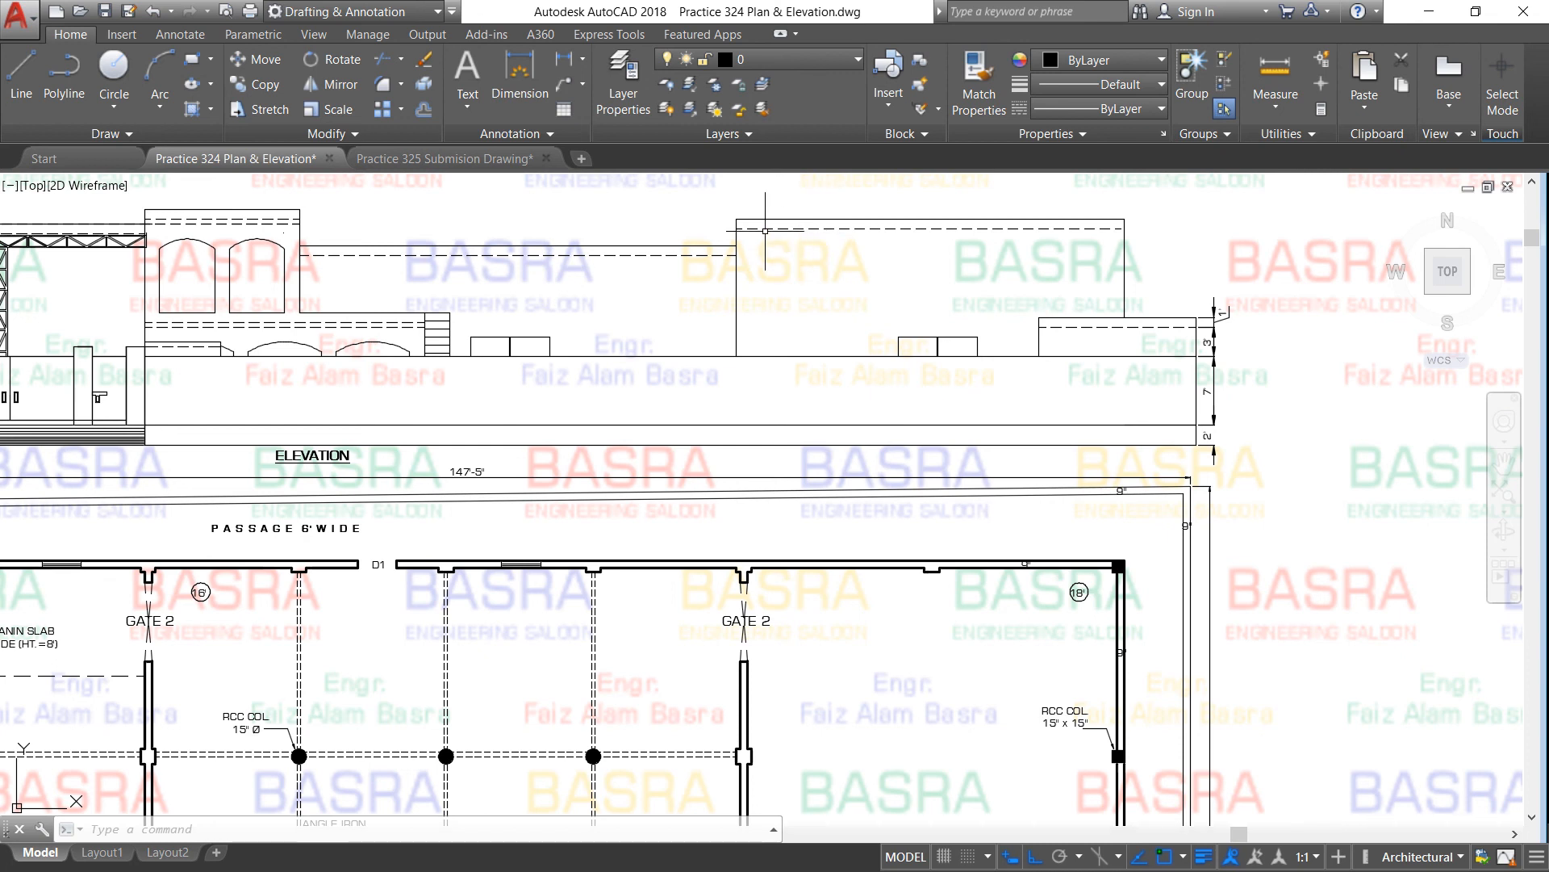
scroll(800, 303, "down", 4)
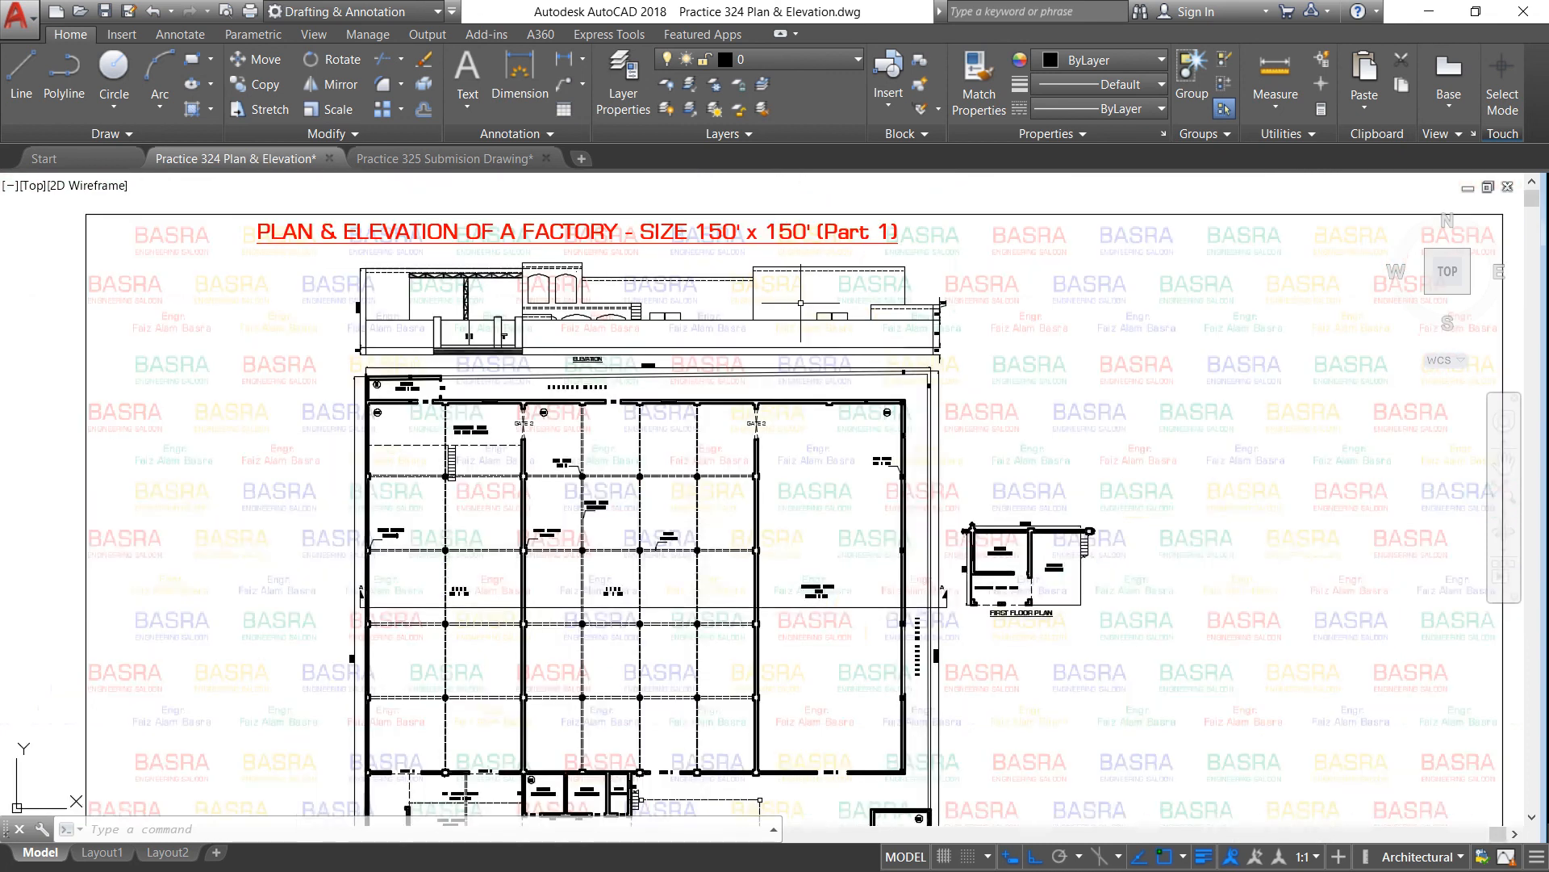
scroll(443, 290, "up", 2)
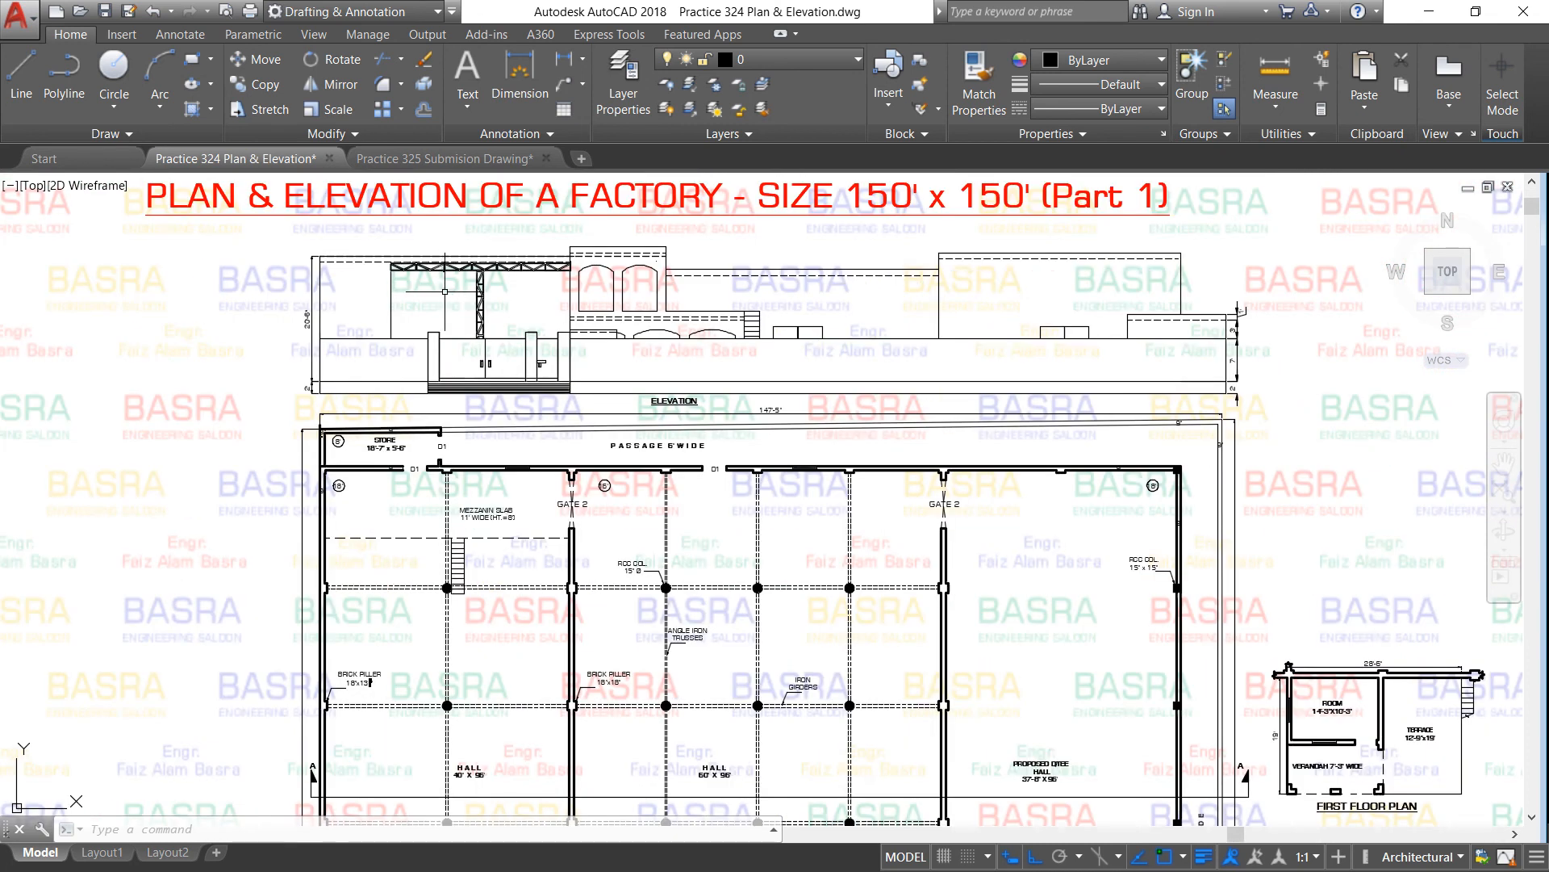
scroll(319, 294, "up", 3)
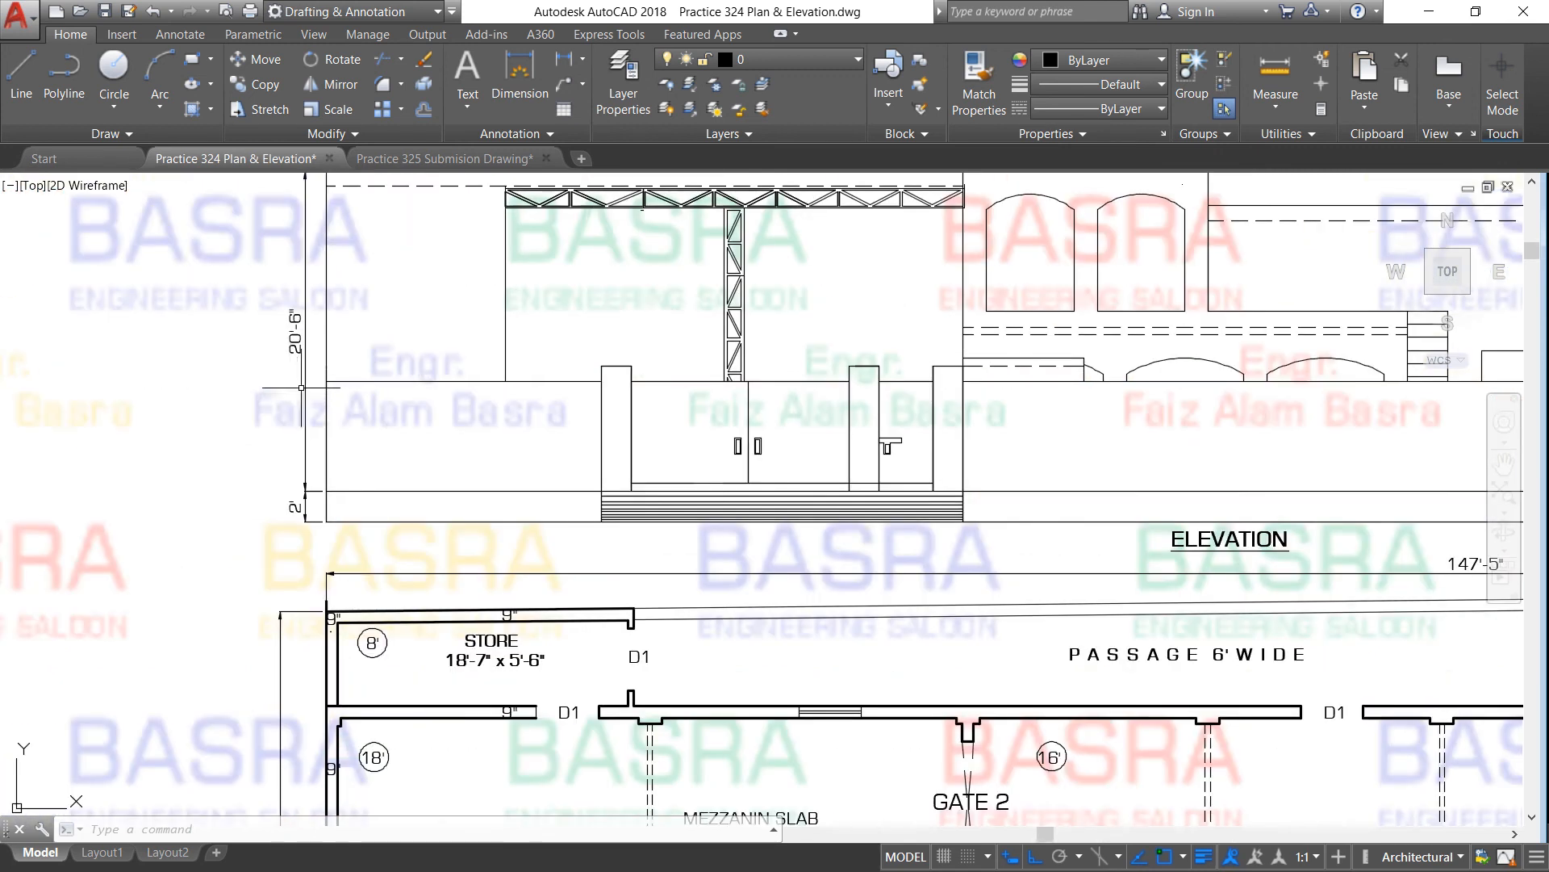
scroll(311, 377, "down", 3)
scroll(571, 315, "down", 4)
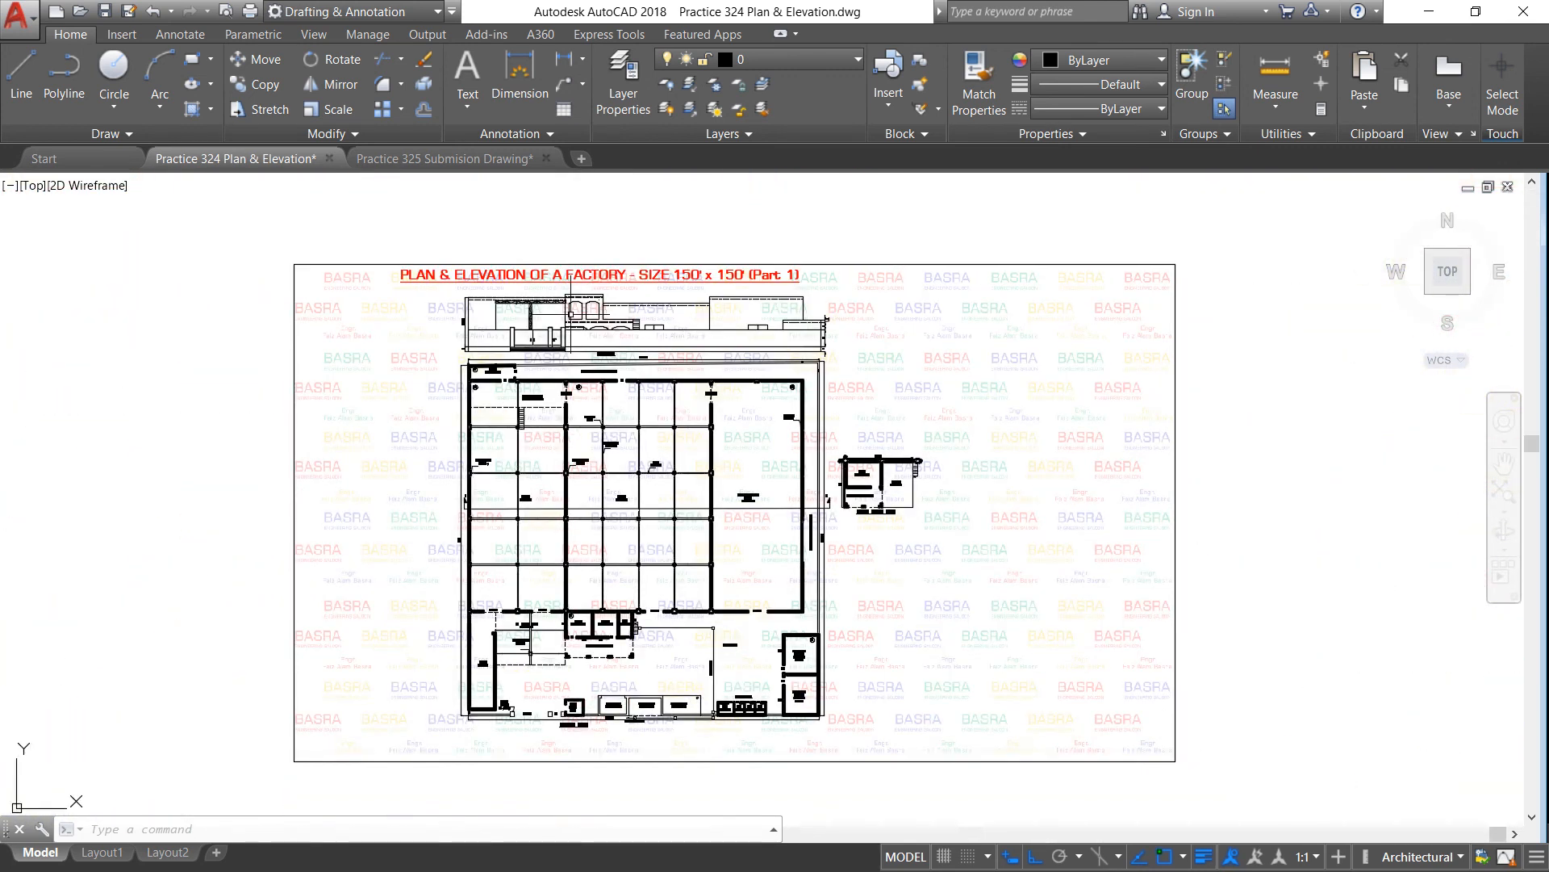
scroll(571, 314, "up", 2)
scroll(692, 418, "up", 2)
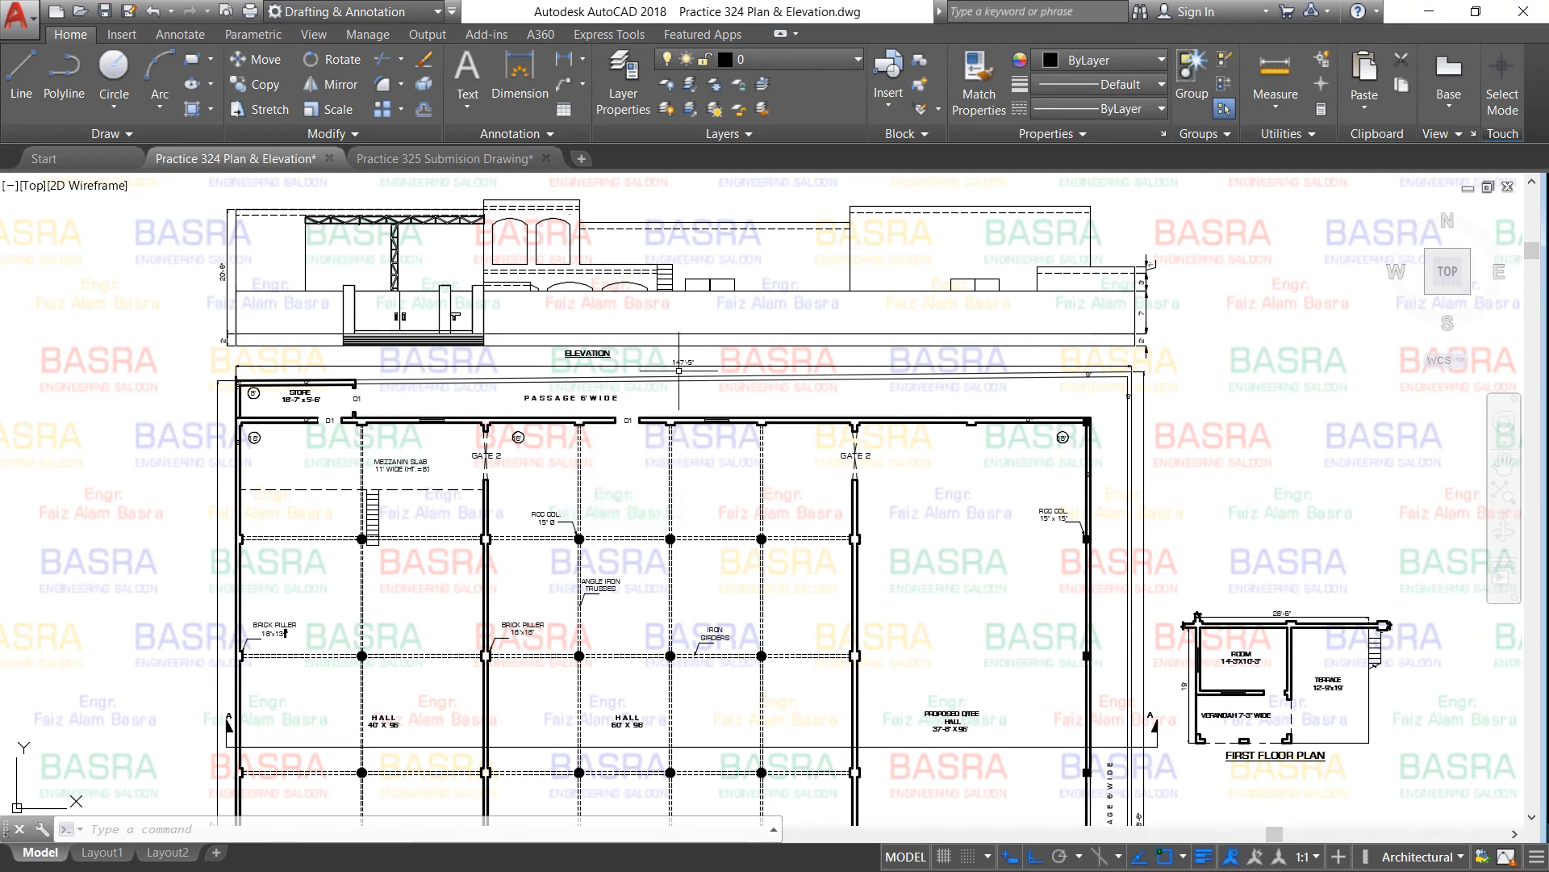
scroll(720, 388, "down", 2)
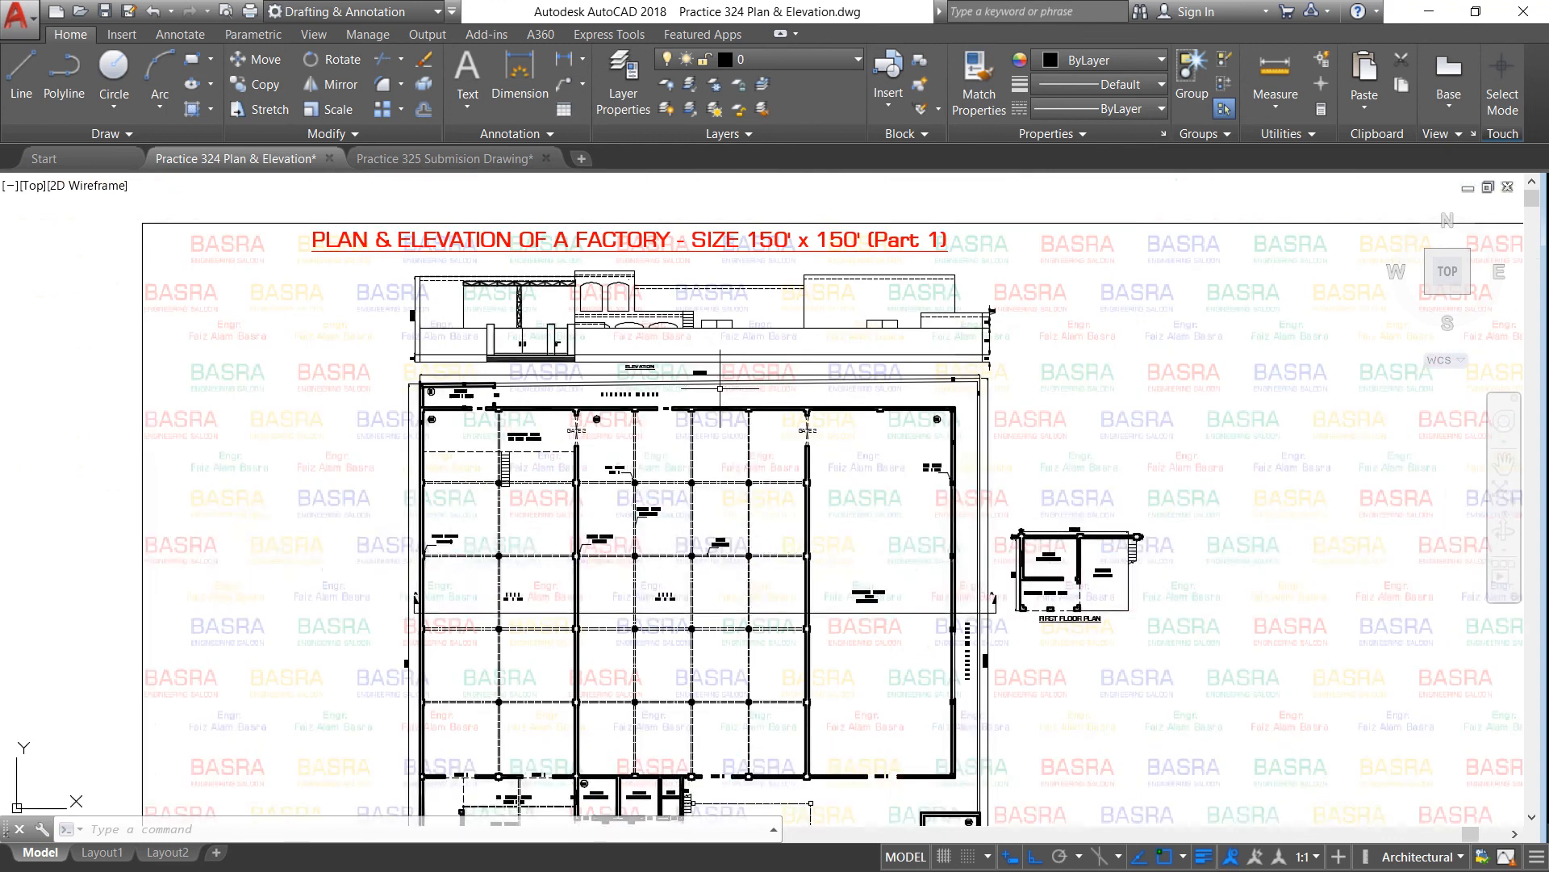